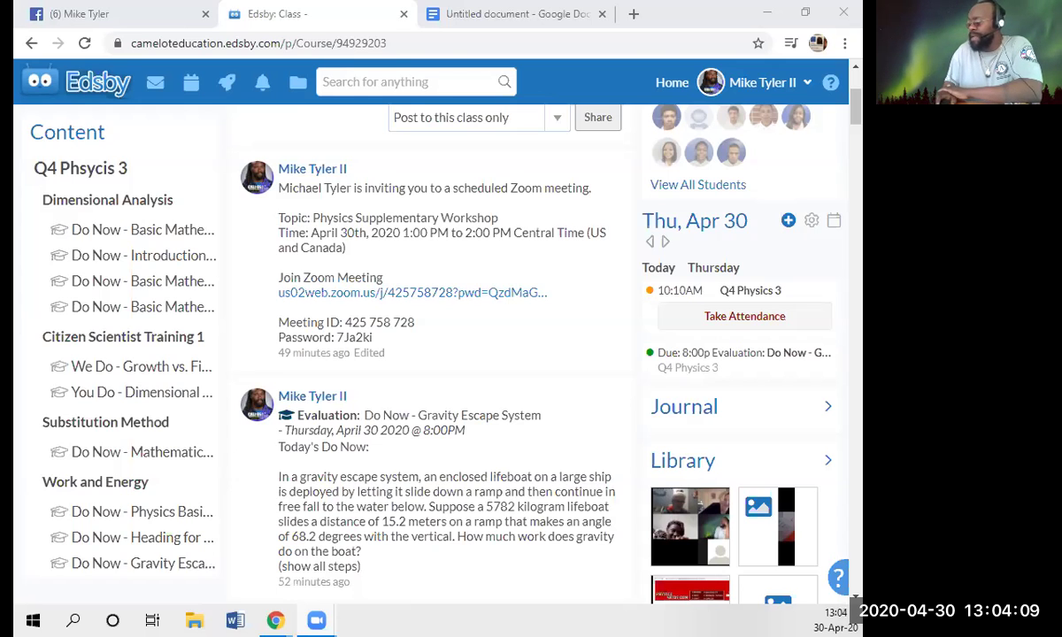
scroll(390, 318, "down", 2)
scroll(389, 325, "down", 1)
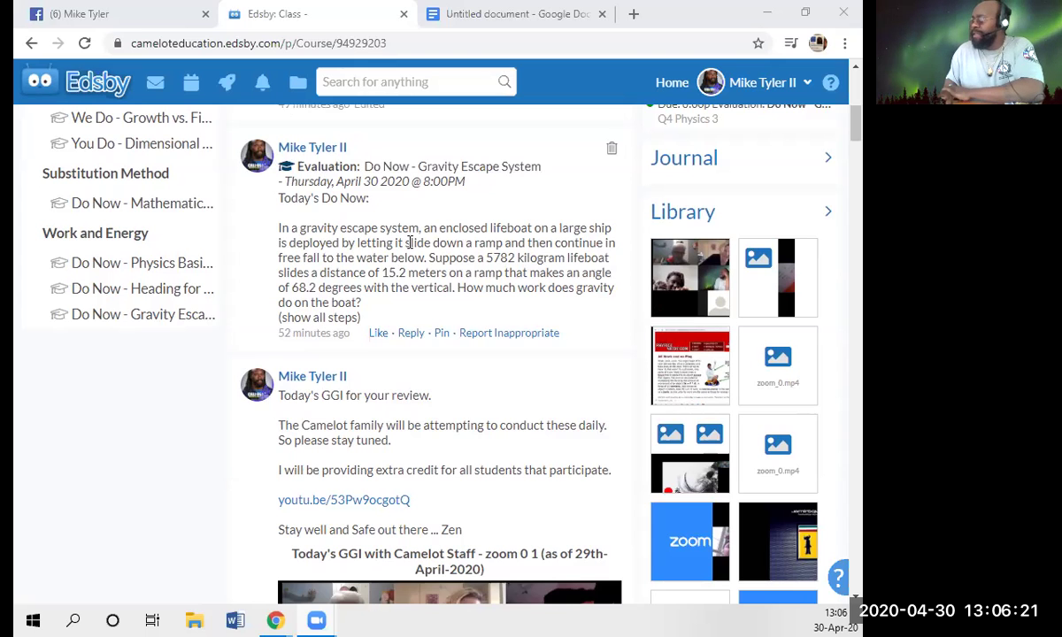
scroll(237, 478, "up", 2)
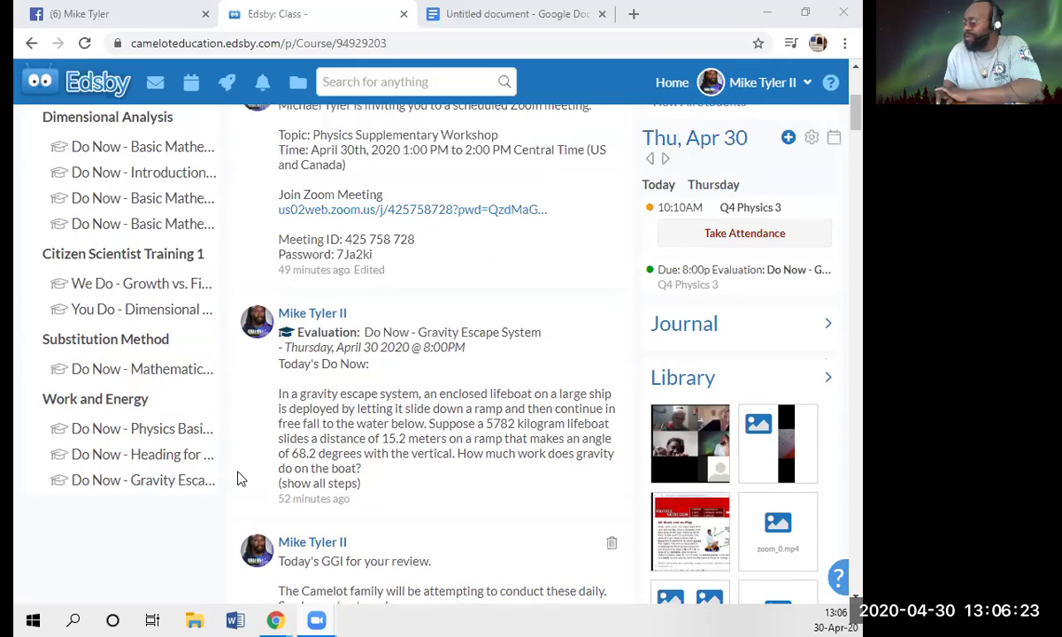
scroll(237, 478, "down", 1)
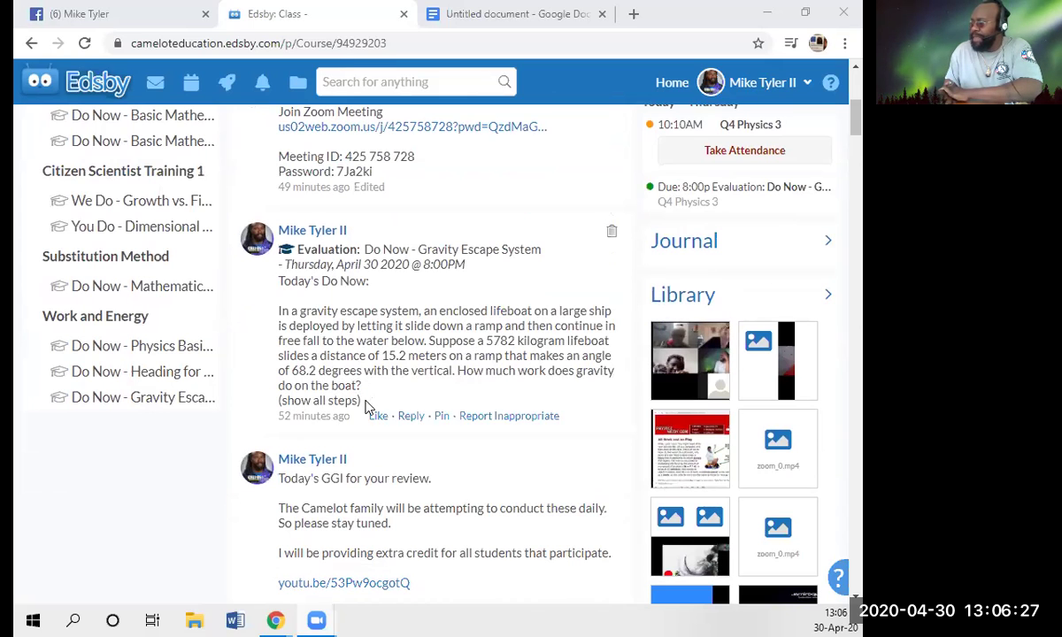
- Select the whole Gravity Escape problem text on the Edsby class page
left_click_drag(362, 401, 284, 295)
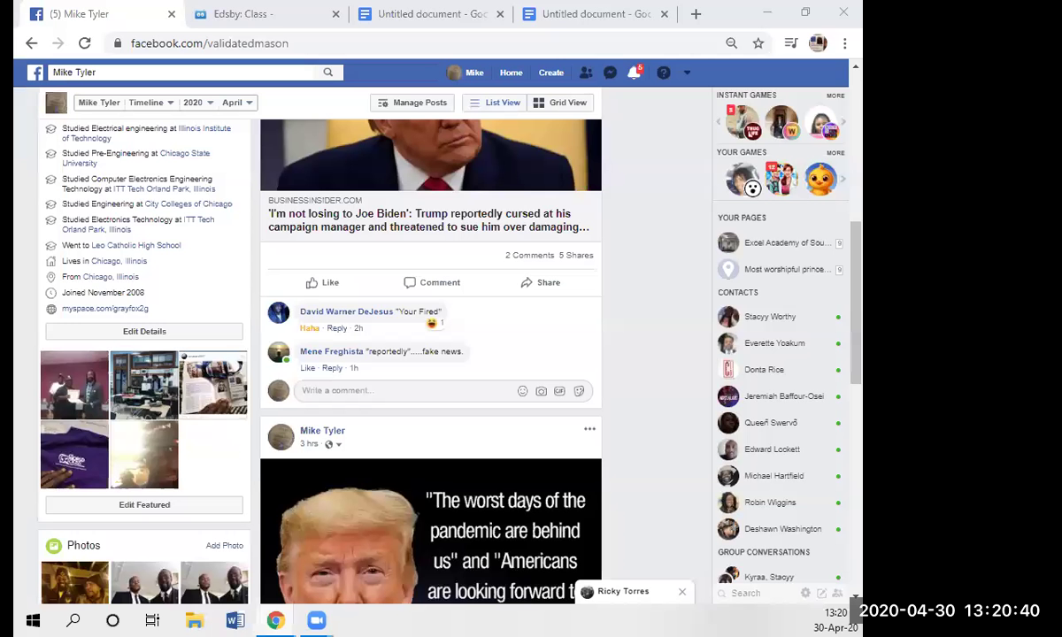
- Return to the Edsby class page and scroll through the Do Now post
left_click(305, 21)
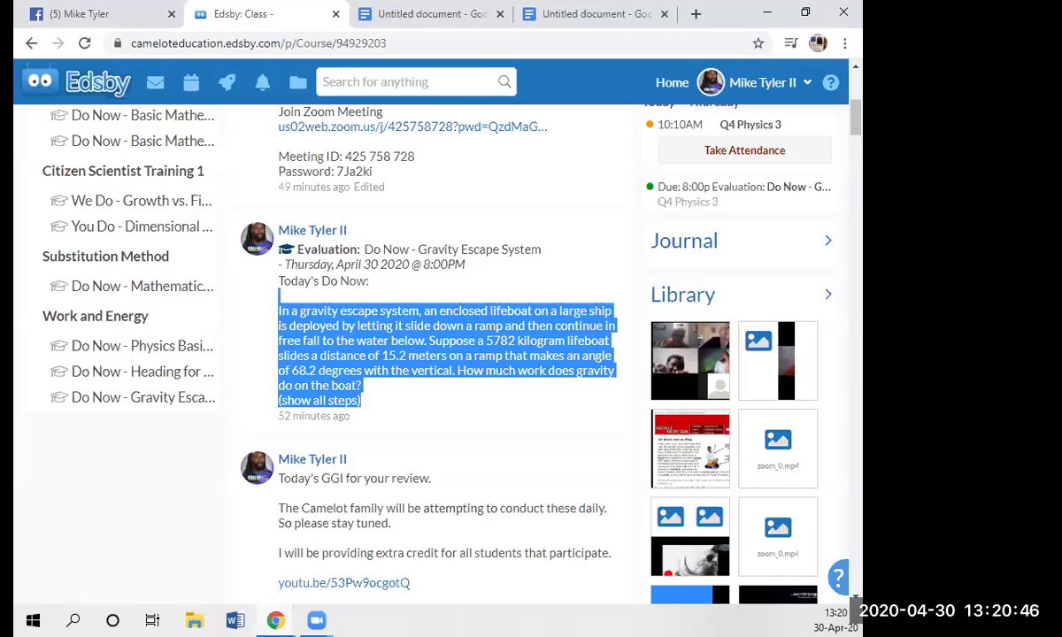
key("alt+Tab")
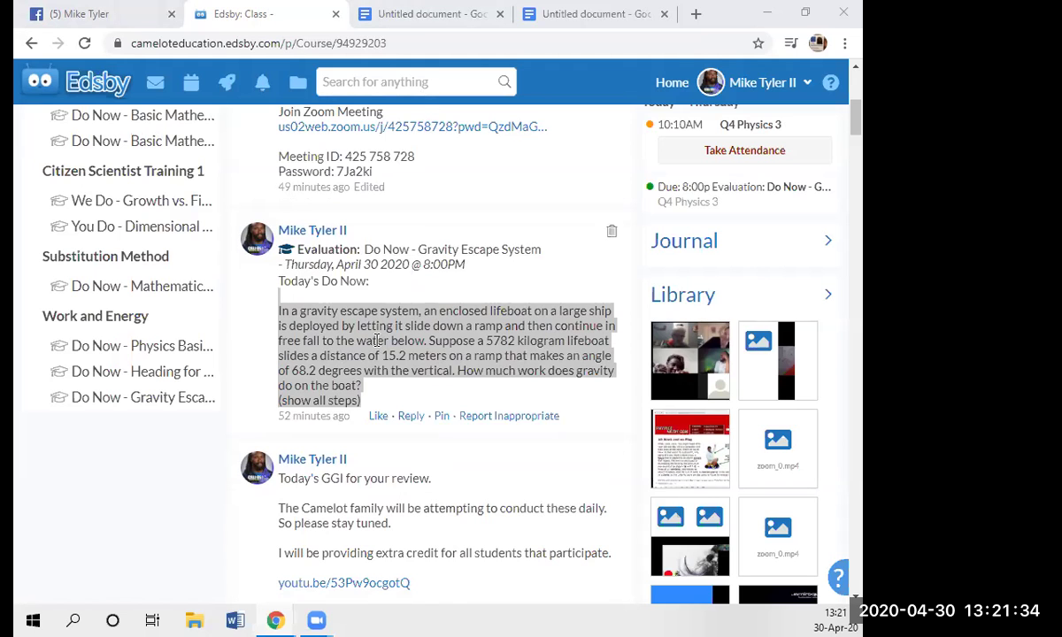
scroll(362, 380, "up", 4)
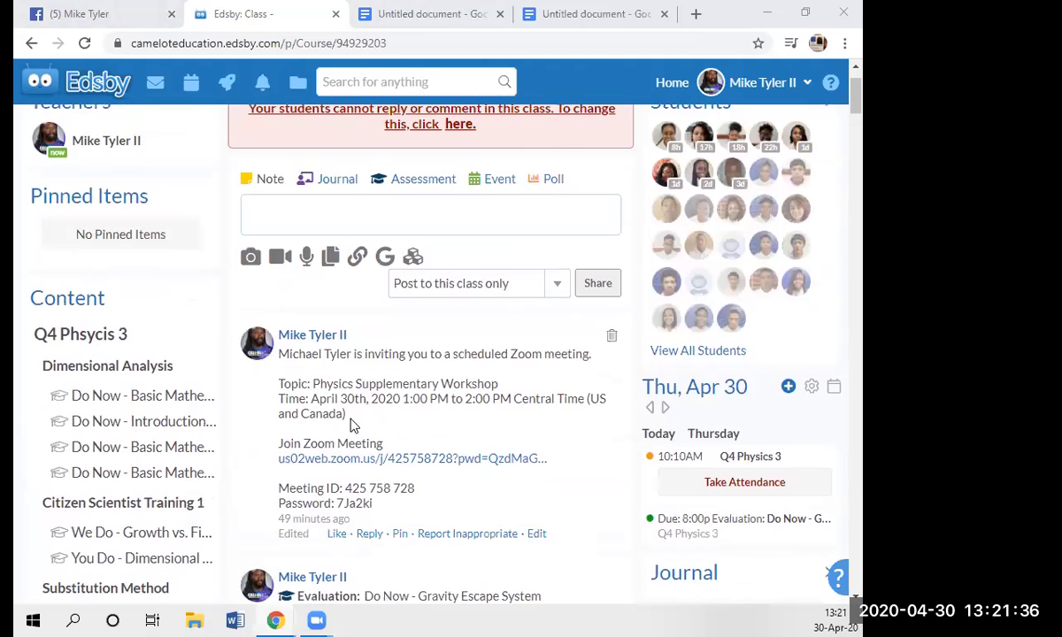
scroll(352, 425, "up", 1)
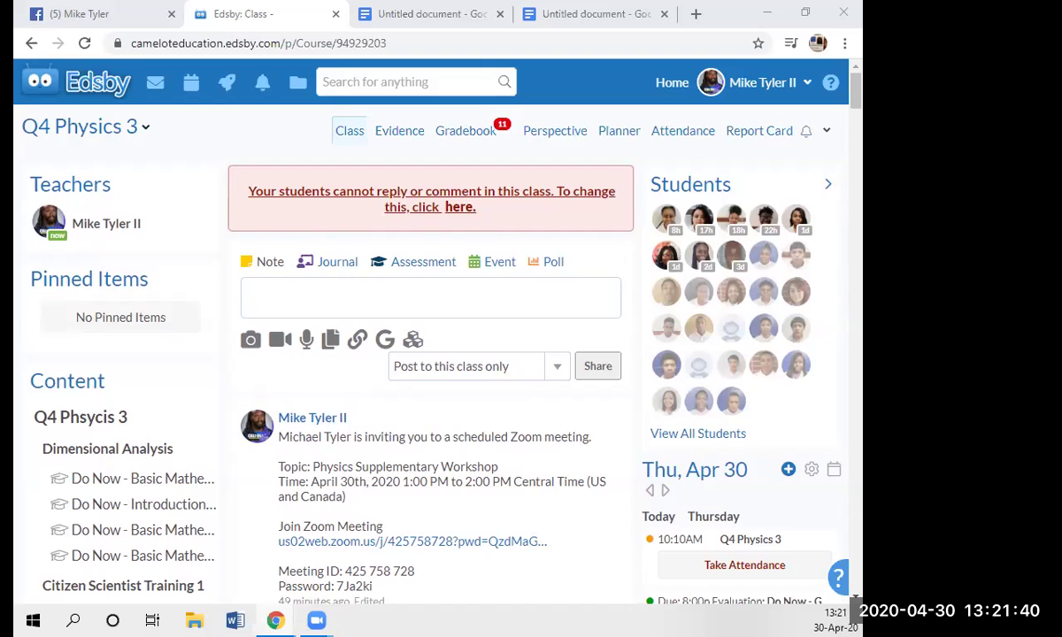
scroll(339, 308, "down", 3)
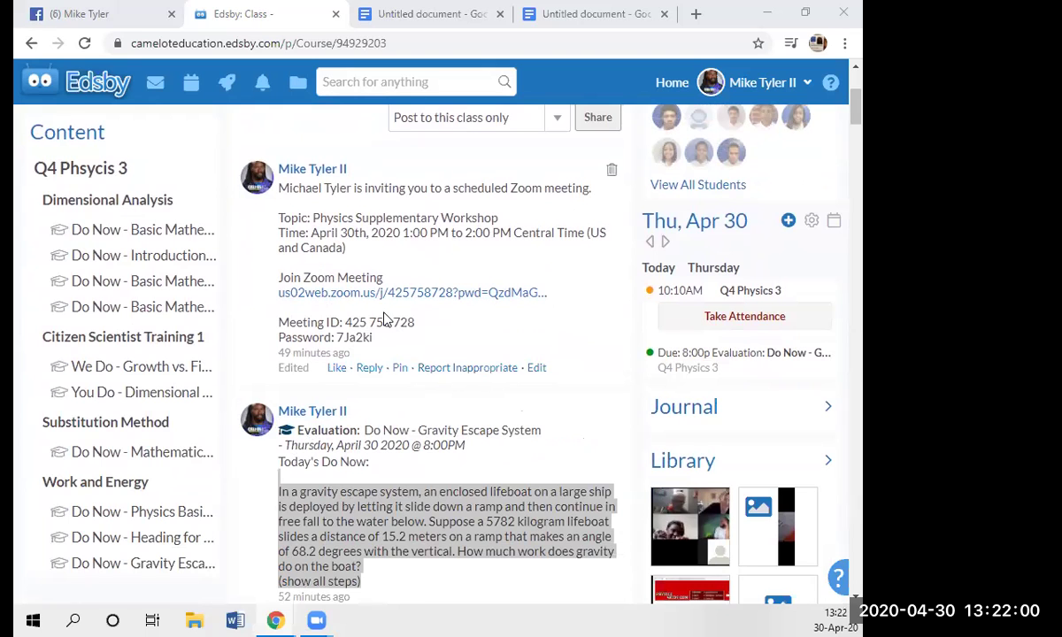
scroll(385, 318, "down", 3)
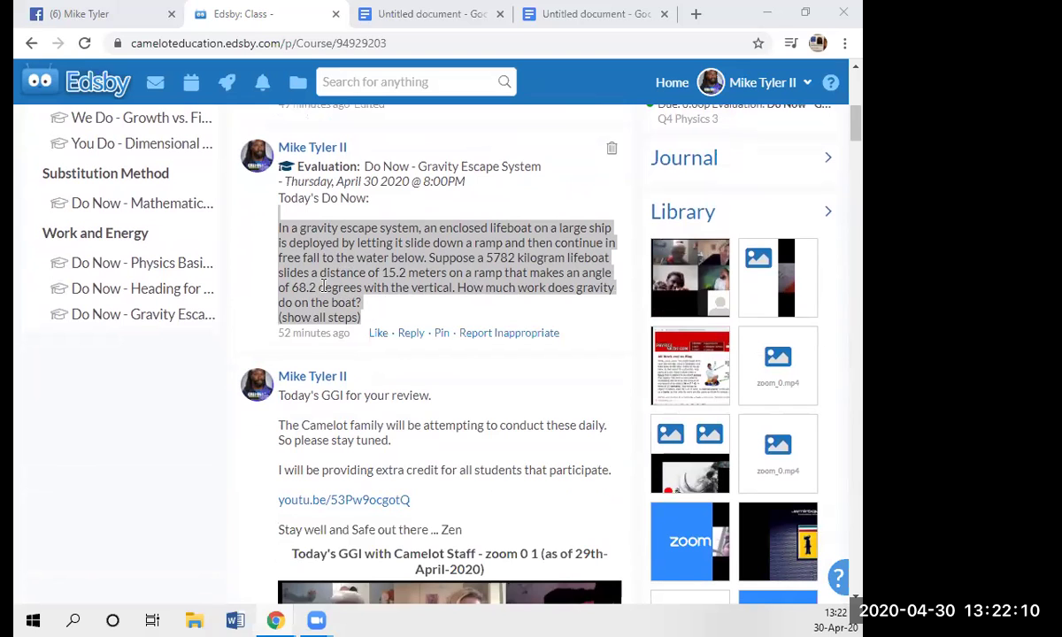
- Select and copy the lifeboat gravity escape question text
left_click(306, 256)
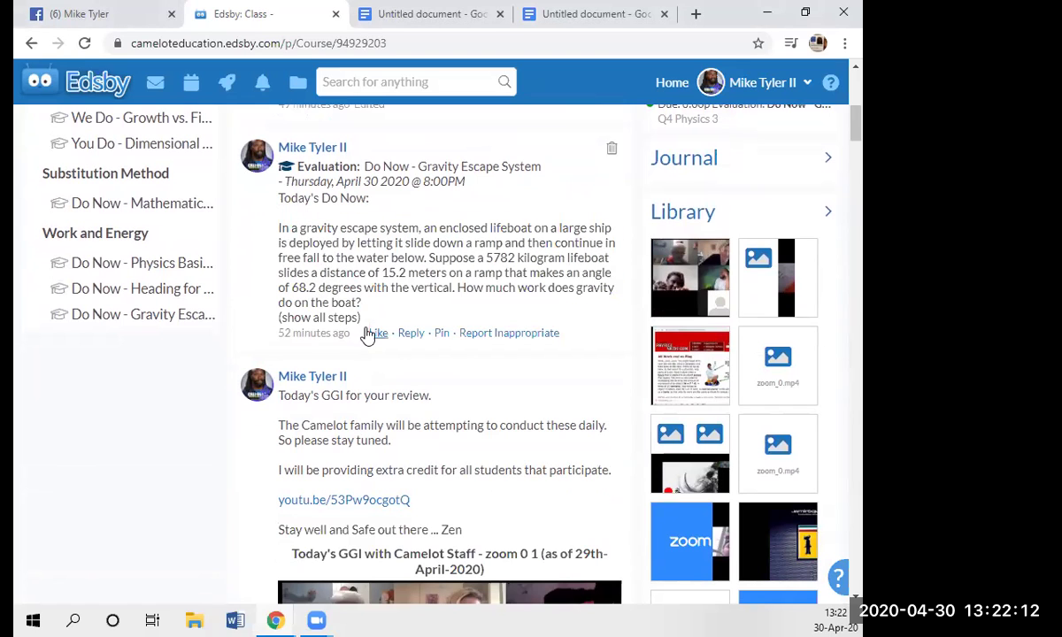
left_click_drag(361, 319, 267, 223)
right_click(311, 251)
left_click(339, 257)
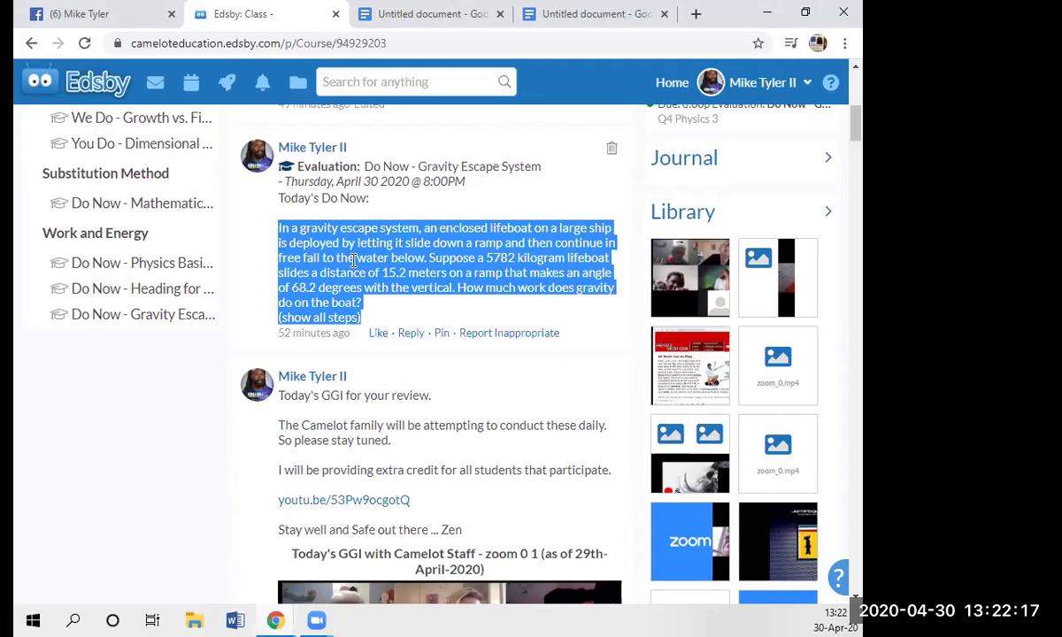
- Close the spare blank Untitled document and open a new browser tab
left_click(567, 26)
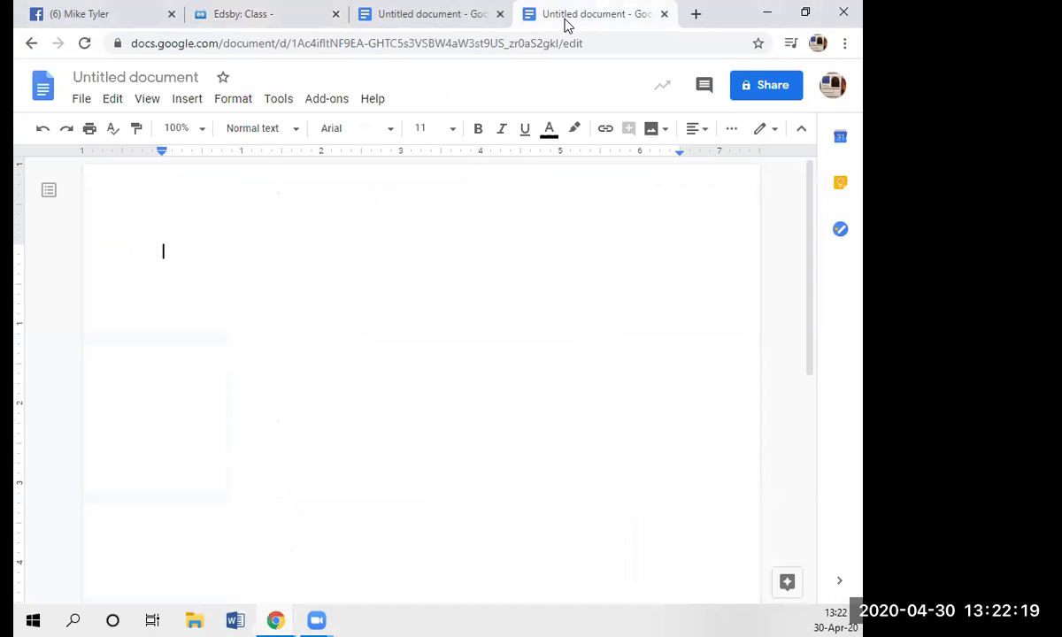
left_click(664, 14)
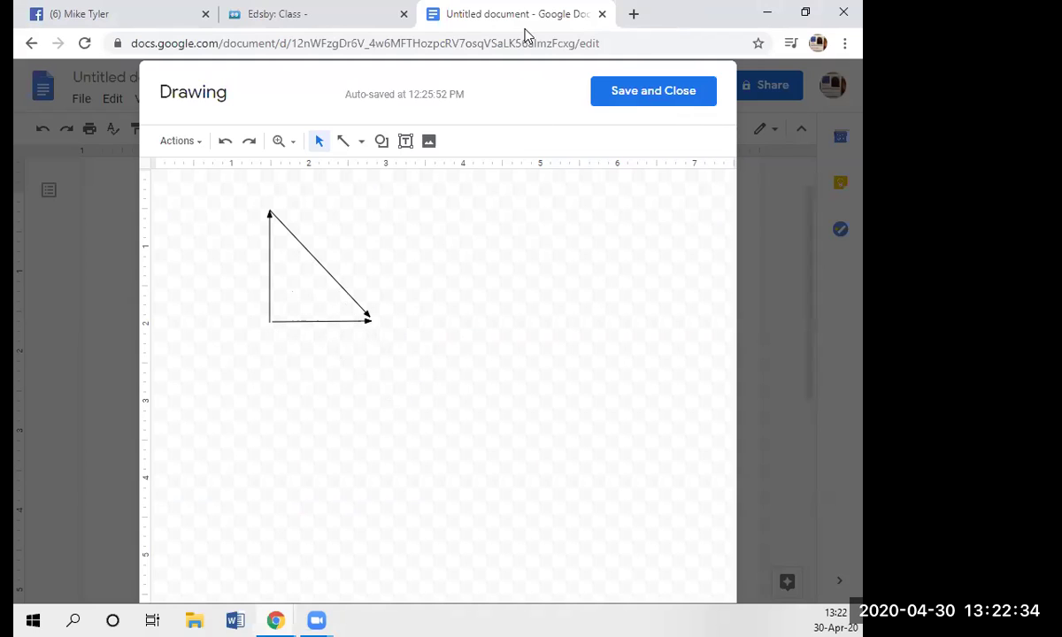
left_click(631, 16)
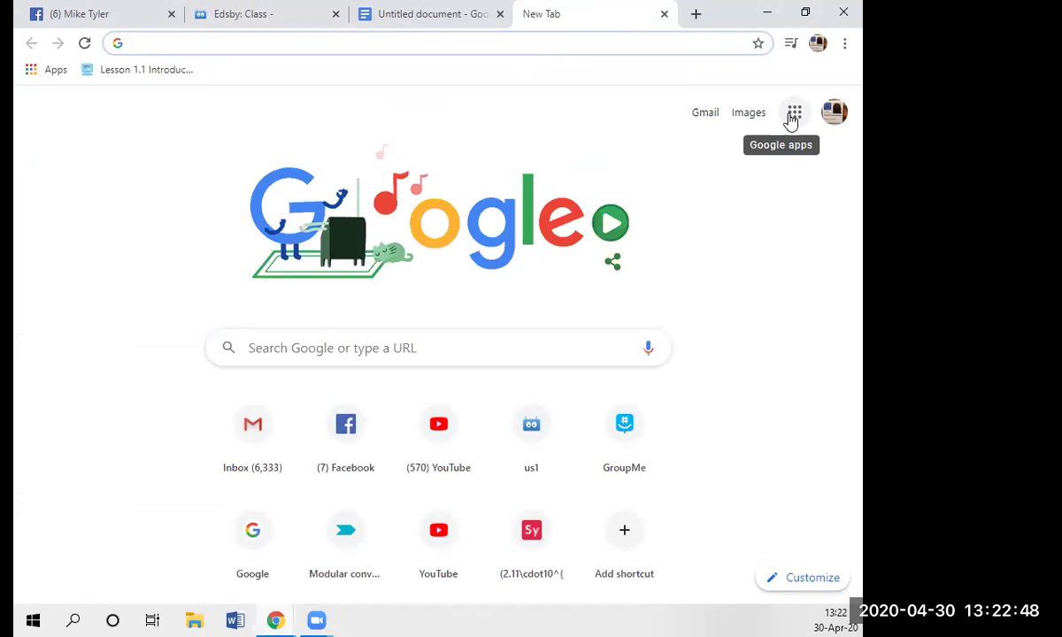
- Create a new blank Google Docs document from the Google apps menu
left_click(792, 119)
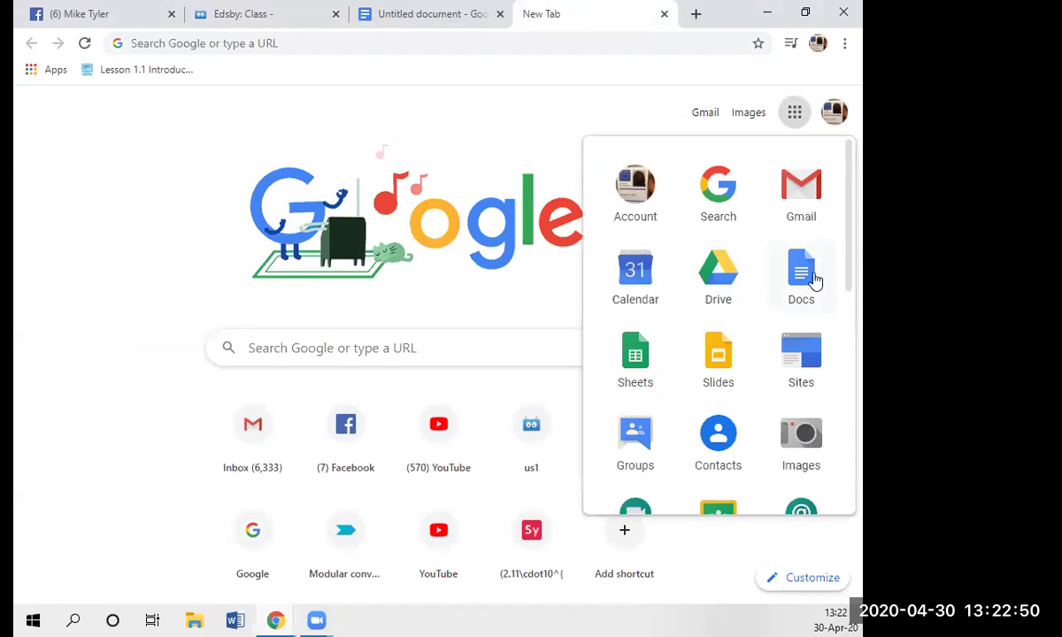
left_click(806, 277)
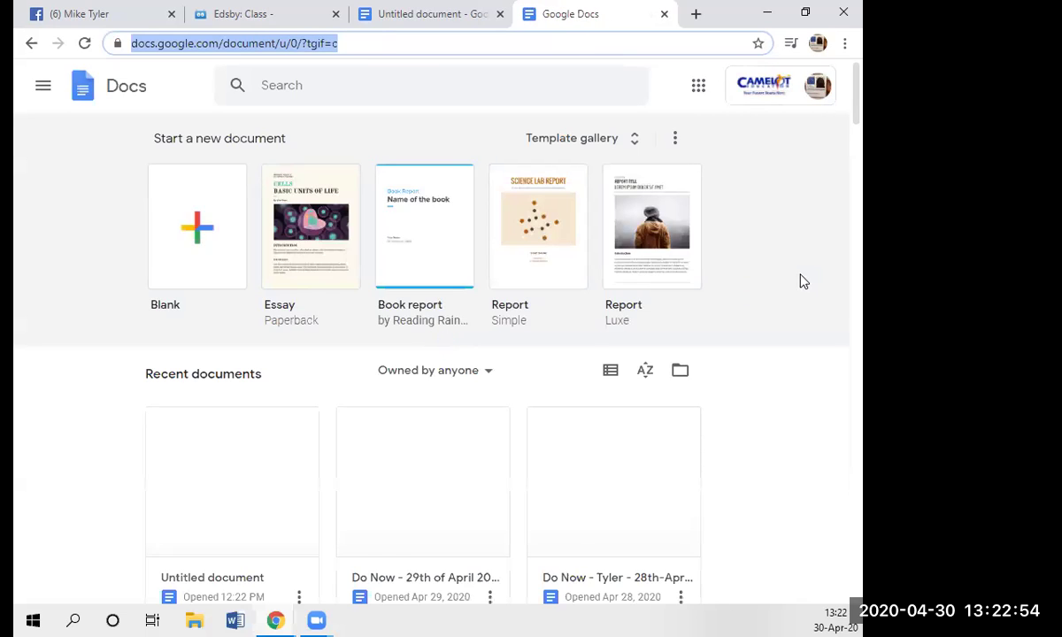
left_click(197, 234)
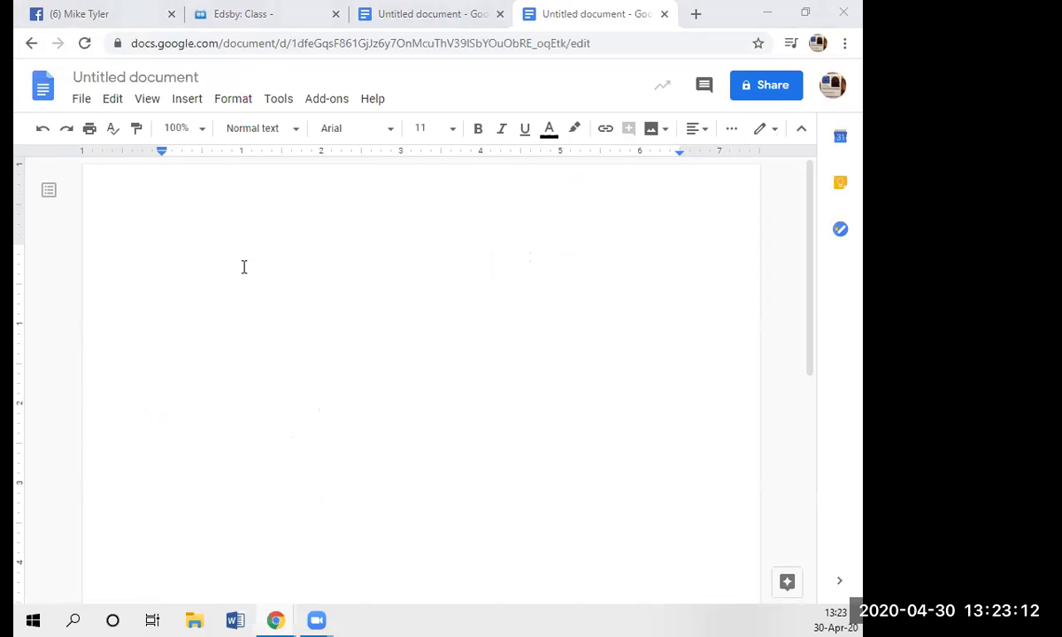
- Copy the selected lifeboat question again from the Edsby page
left_click(253, 18)
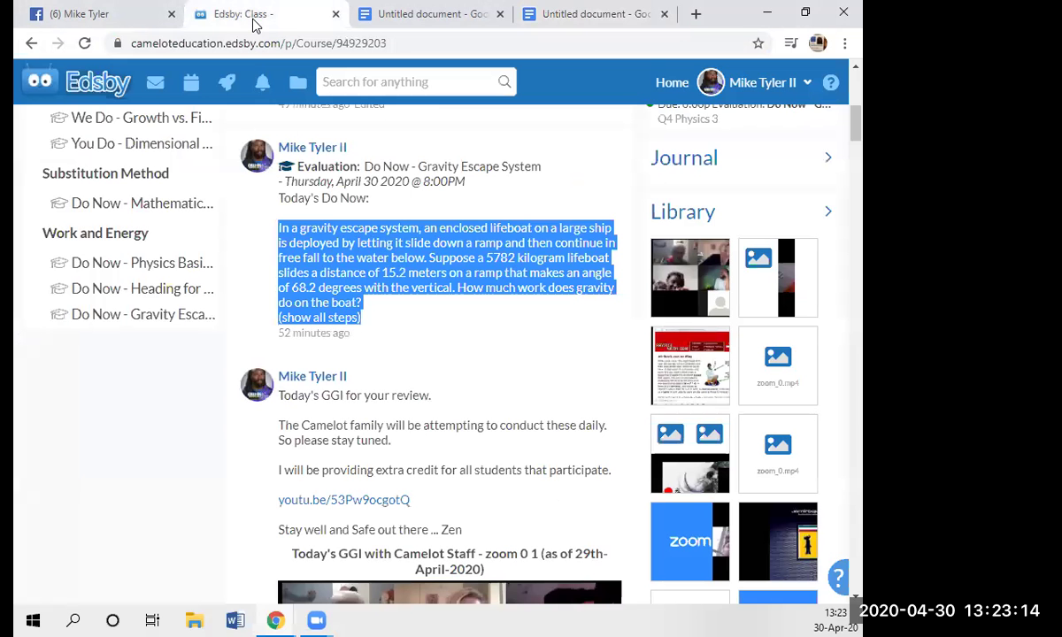
right_click(317, 255)
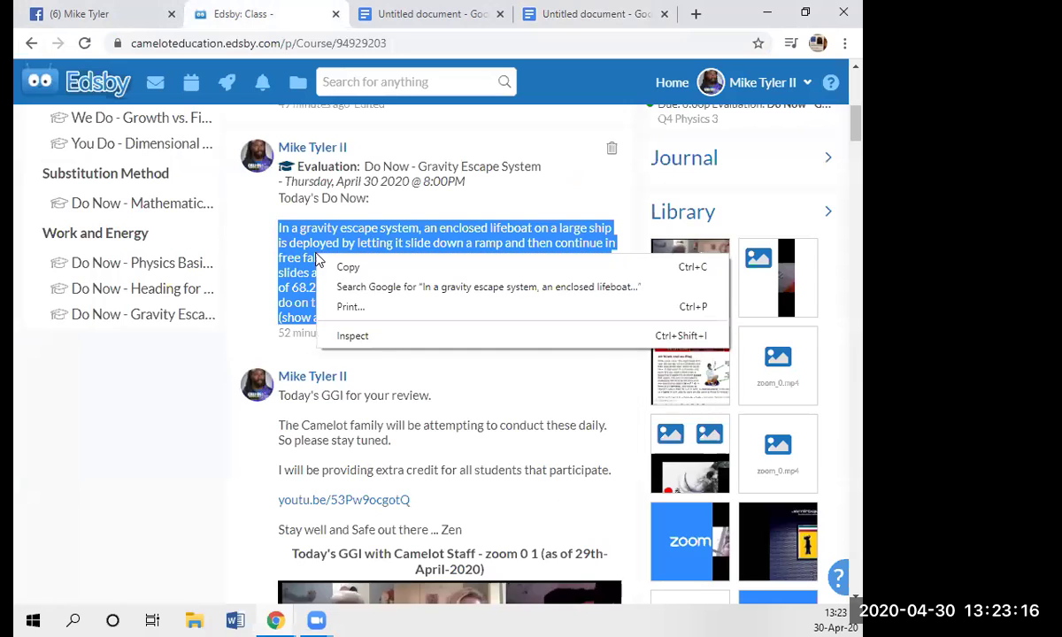
left_click(348, 266)
- Paste the lifeboat question into the new document and add blank lines above it
left_click(555, 15)
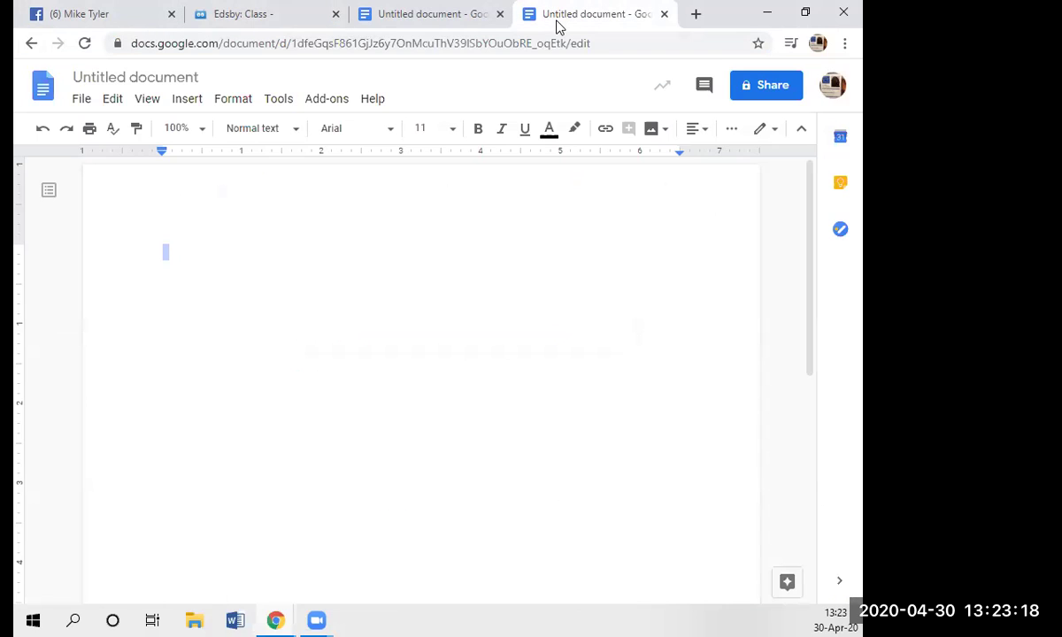
right_click(168, 255)
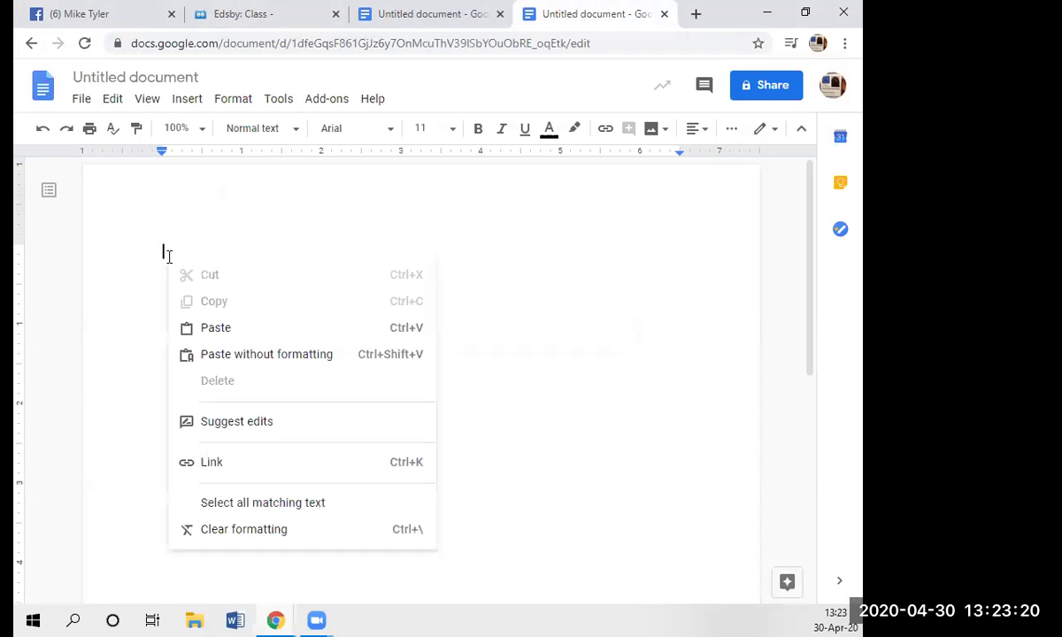
left_click(198, 329)
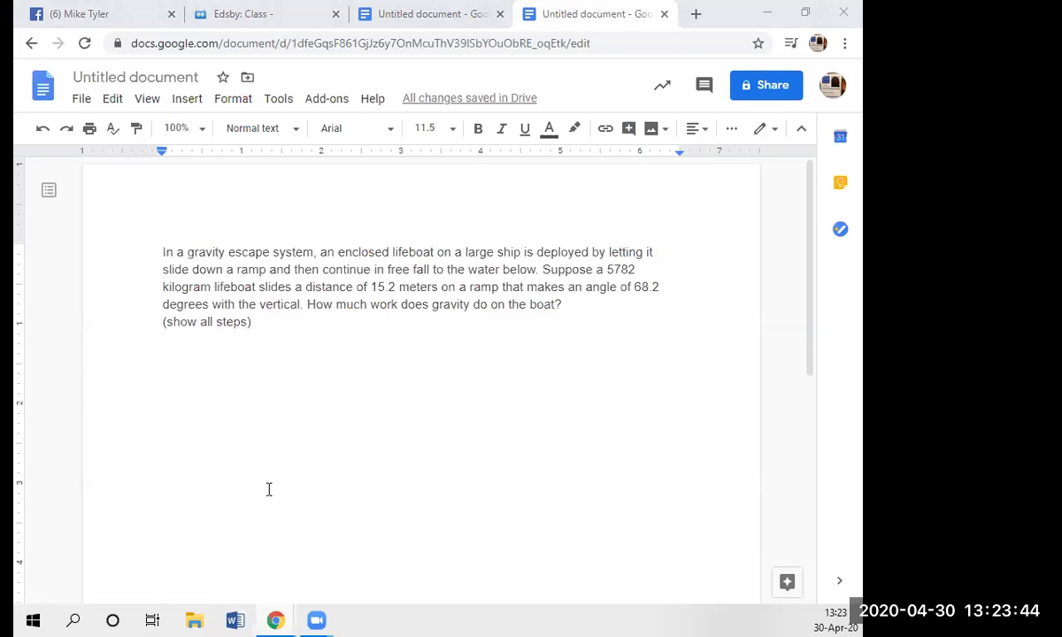
left_click(162, 251)
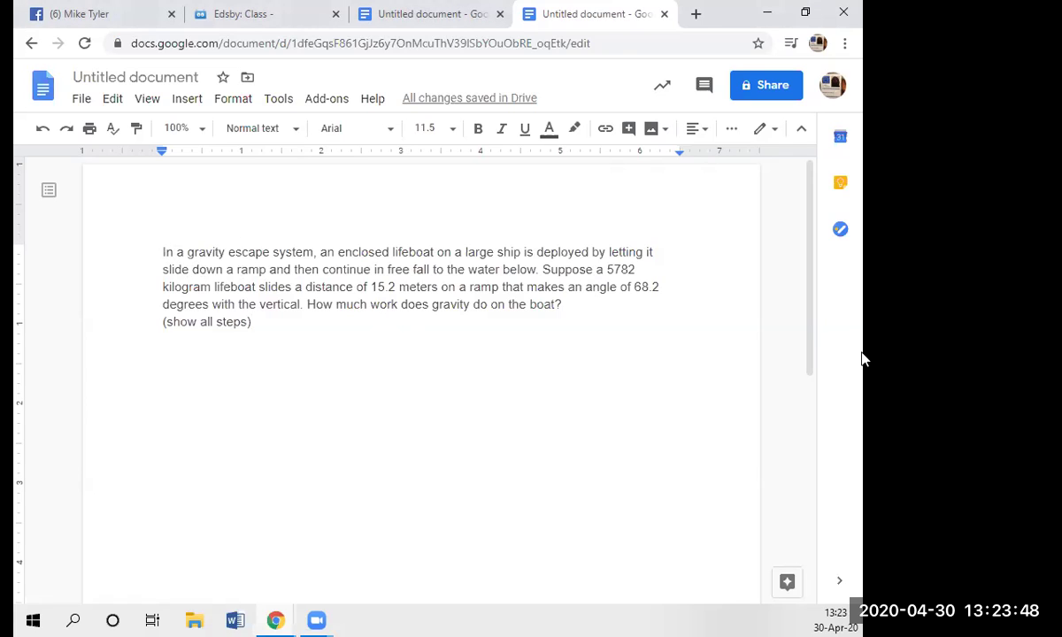
key("Return")
key("Return")
key("Return")
key("Return")
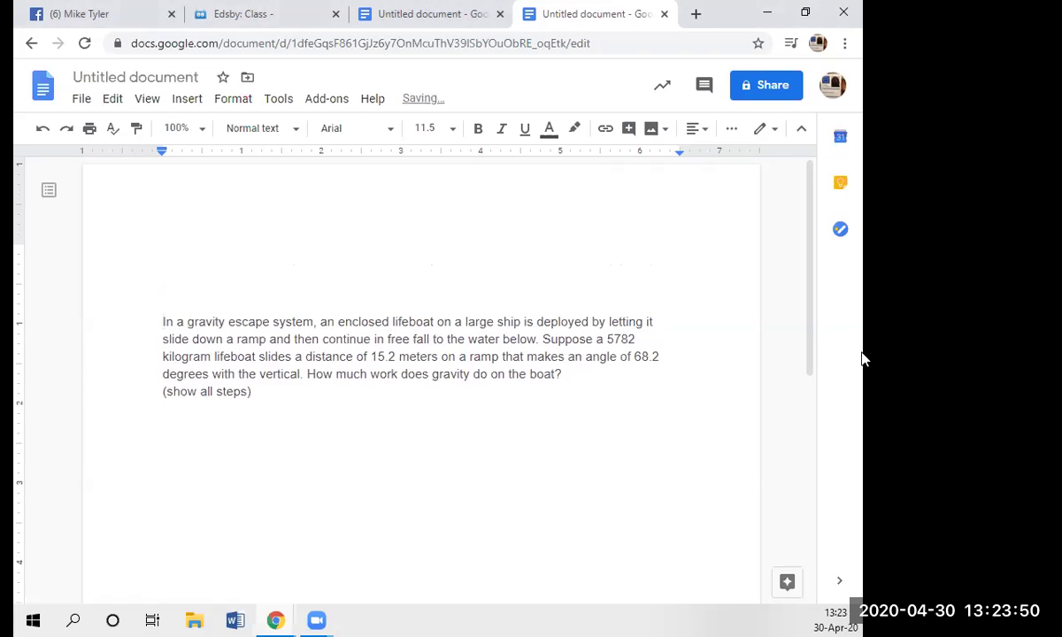
key("Up")
key("Up")
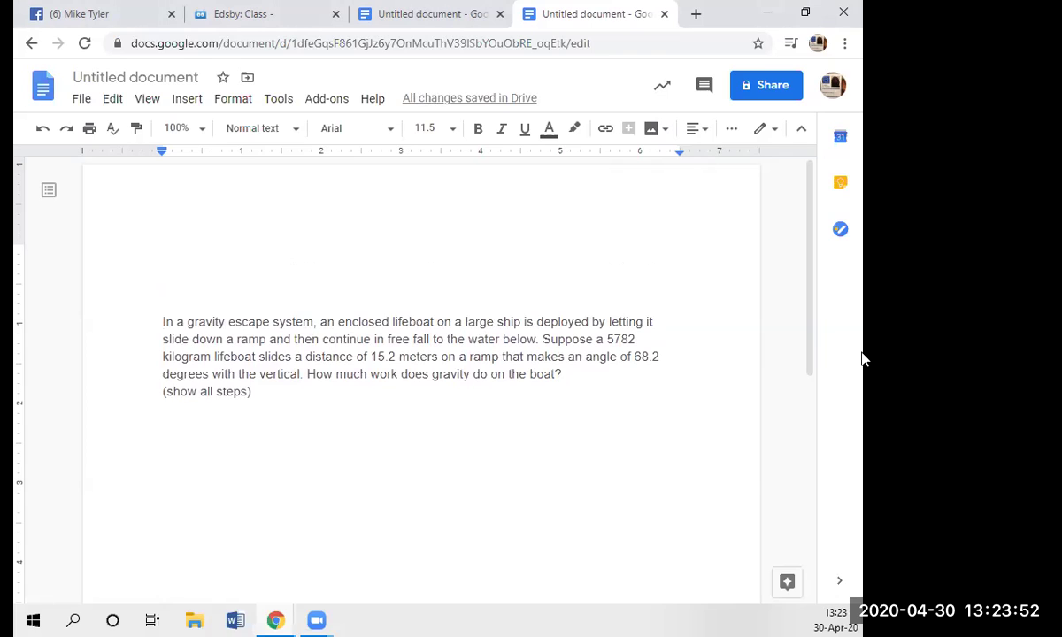
- Title the document 'In a gravity escape system, an enclosed lifeboat…' from the question's first line
left_click(154, 78)
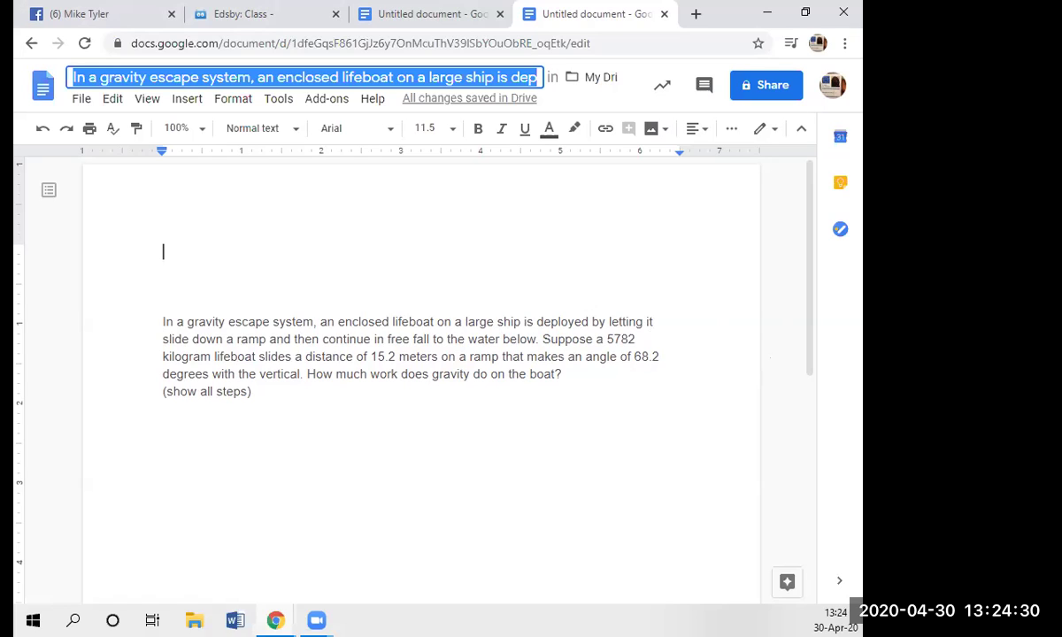
key("Return")
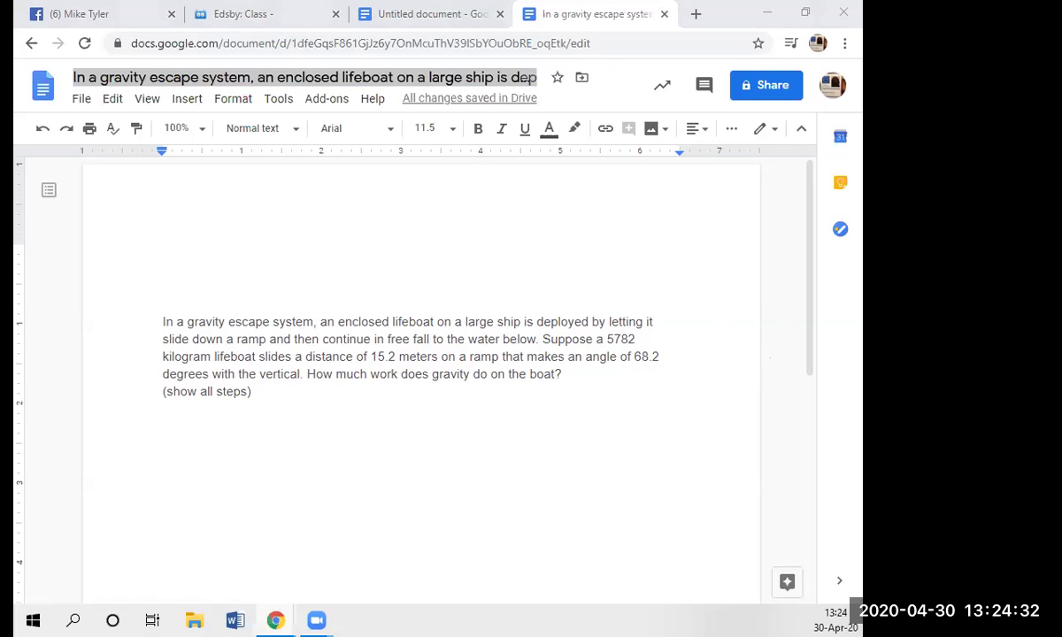
left_click(212, 240)
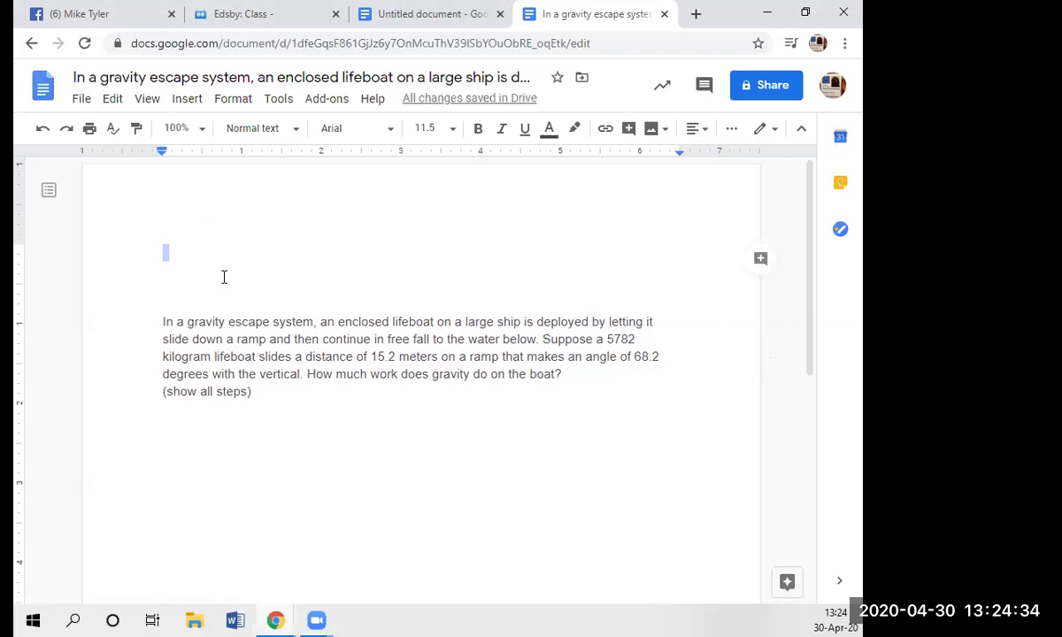
left_click(216, 74)
triple_click(217, 75)
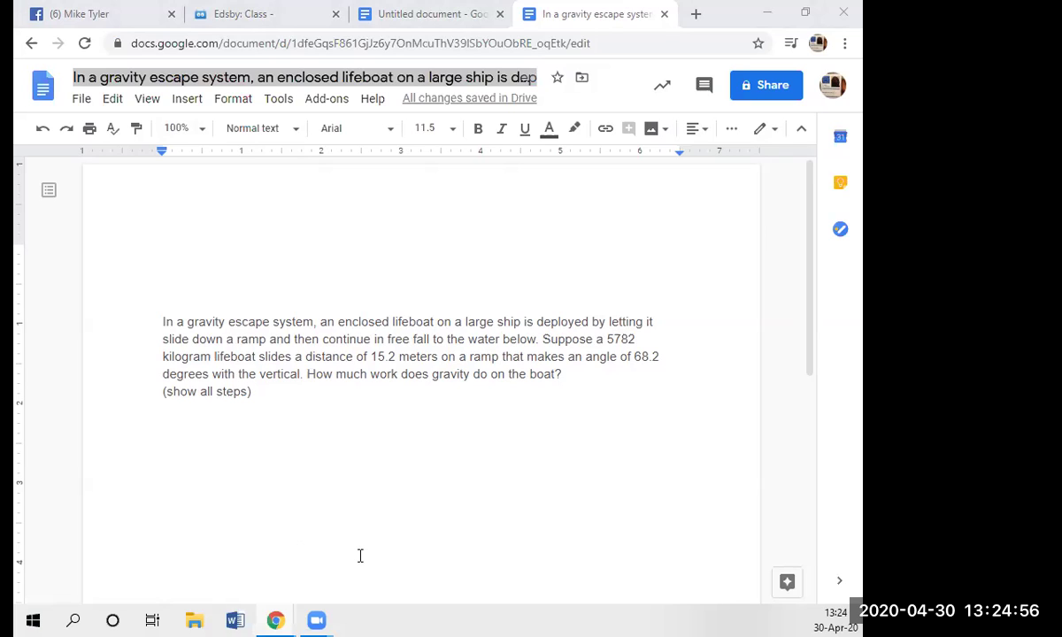
- Replace the whole document title with 'Do Now - 30th-April-2020'
left_click(292, 78)
double_click(292, 78)
left_click(292, 78)
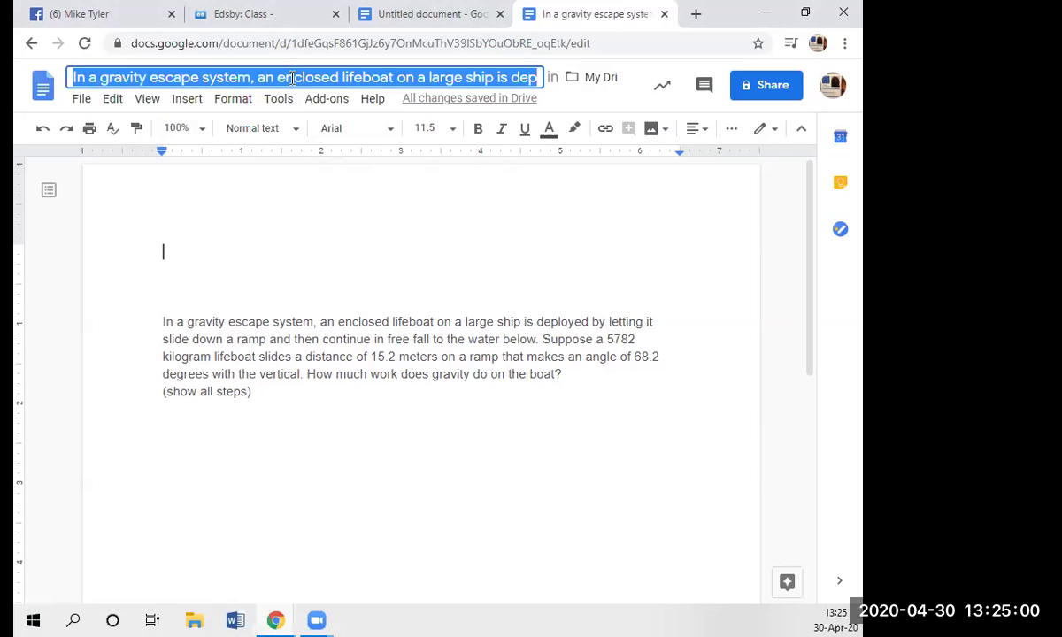
type("Do Now")
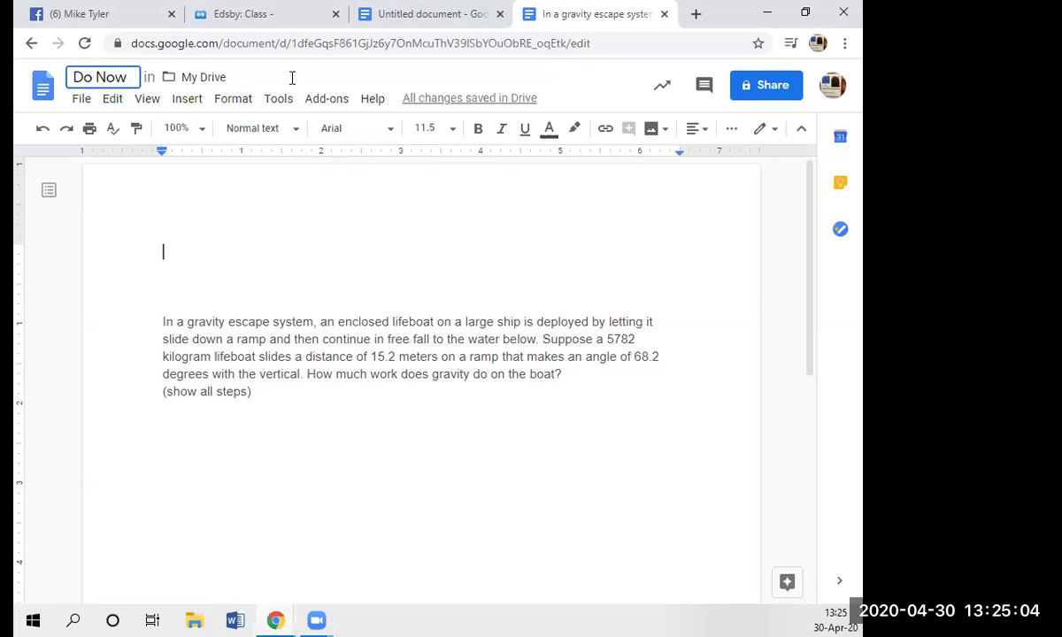
type(" - ")
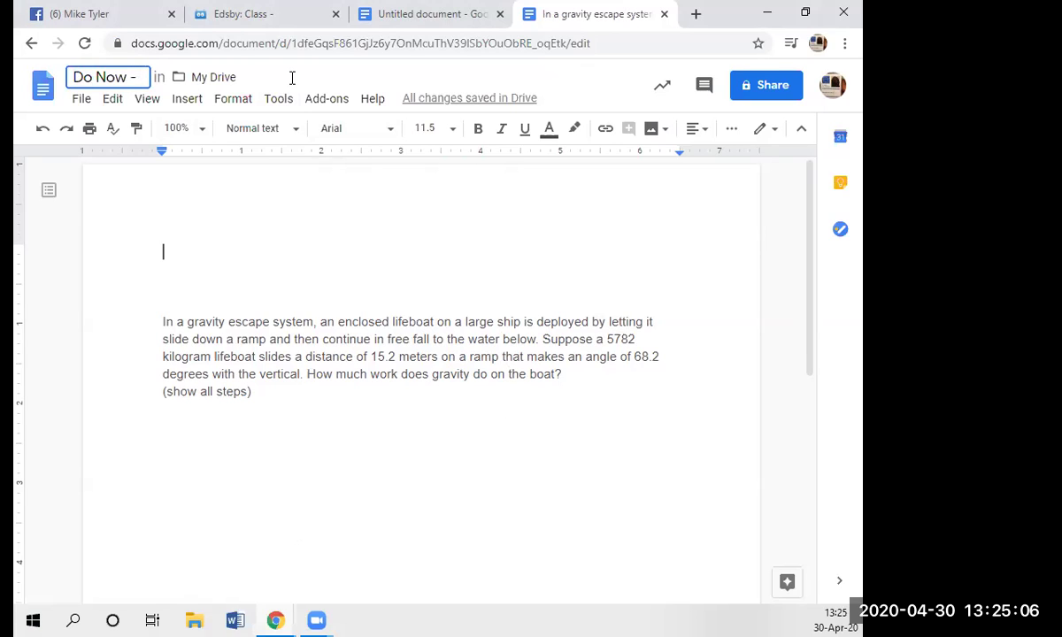
type("30th")
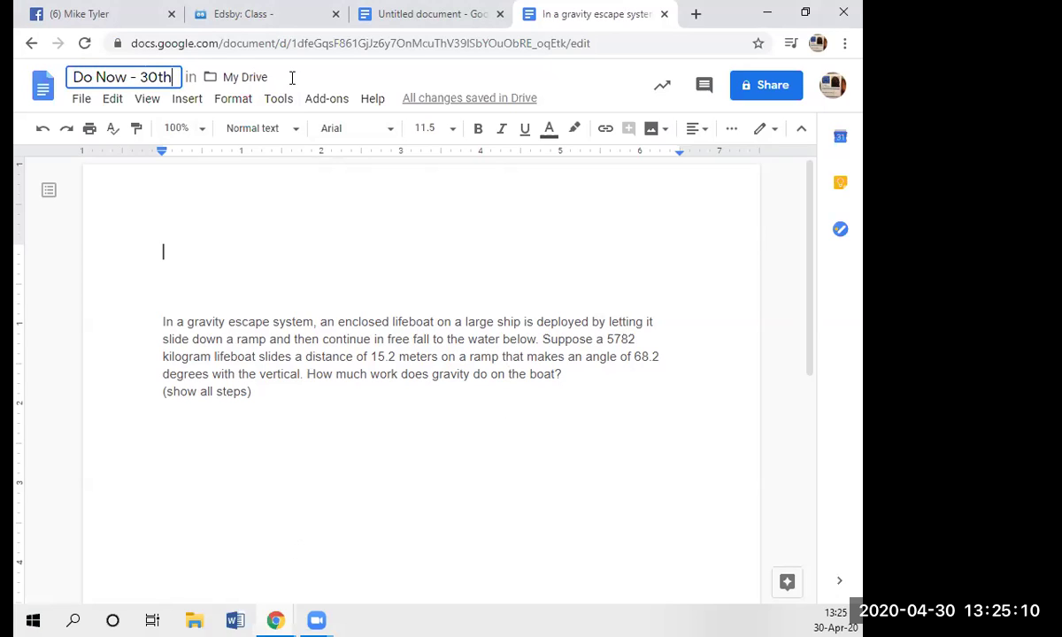
type("-")
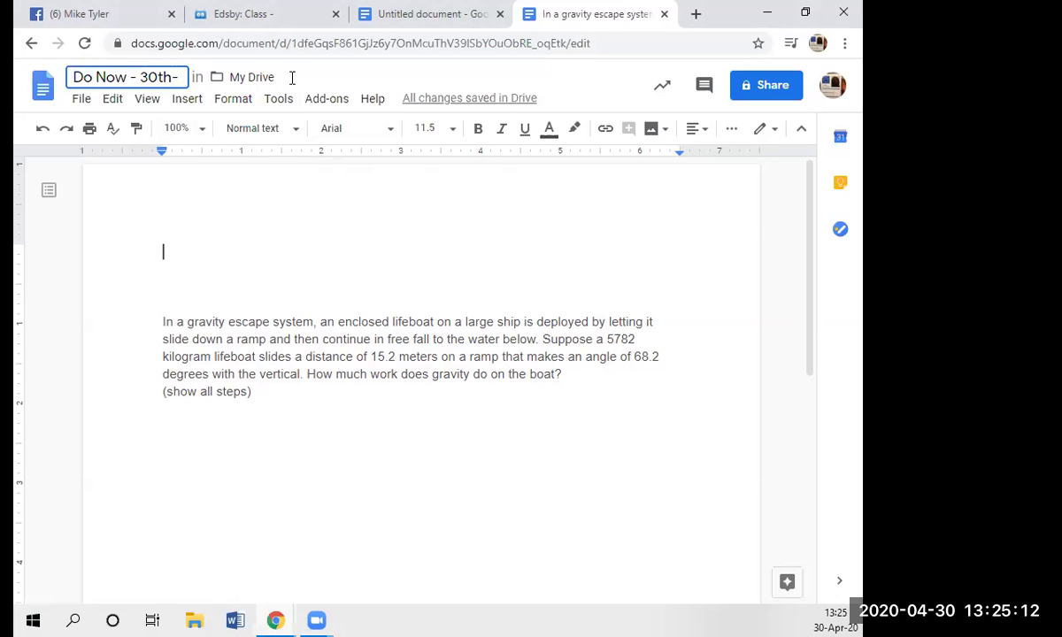
type("April-2020")
key("Return")
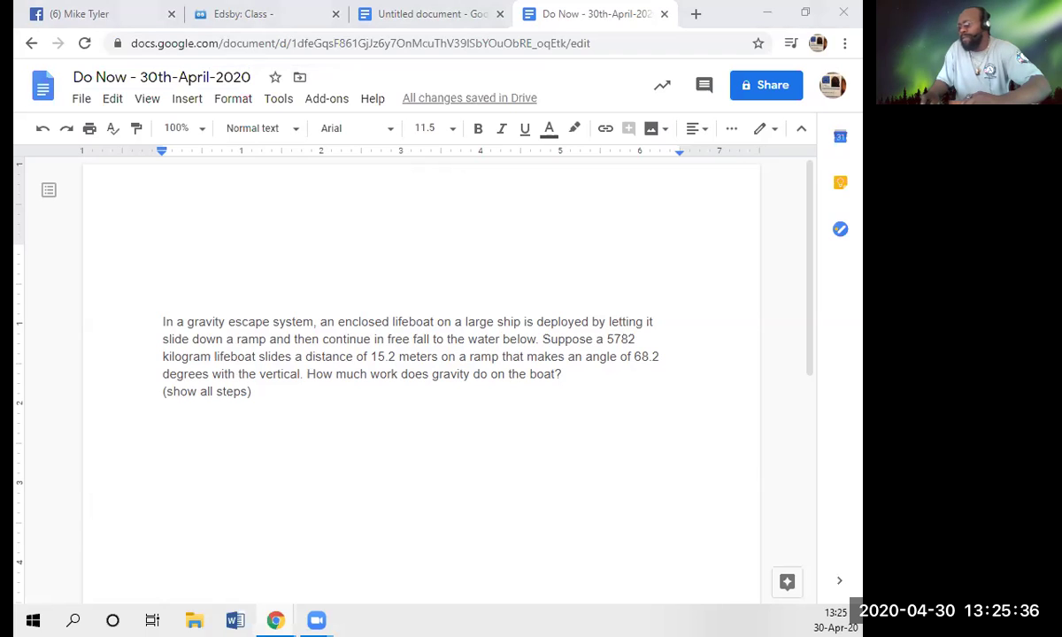
- Type the student's full name on the empty line above the problem
left_click(180, 237)
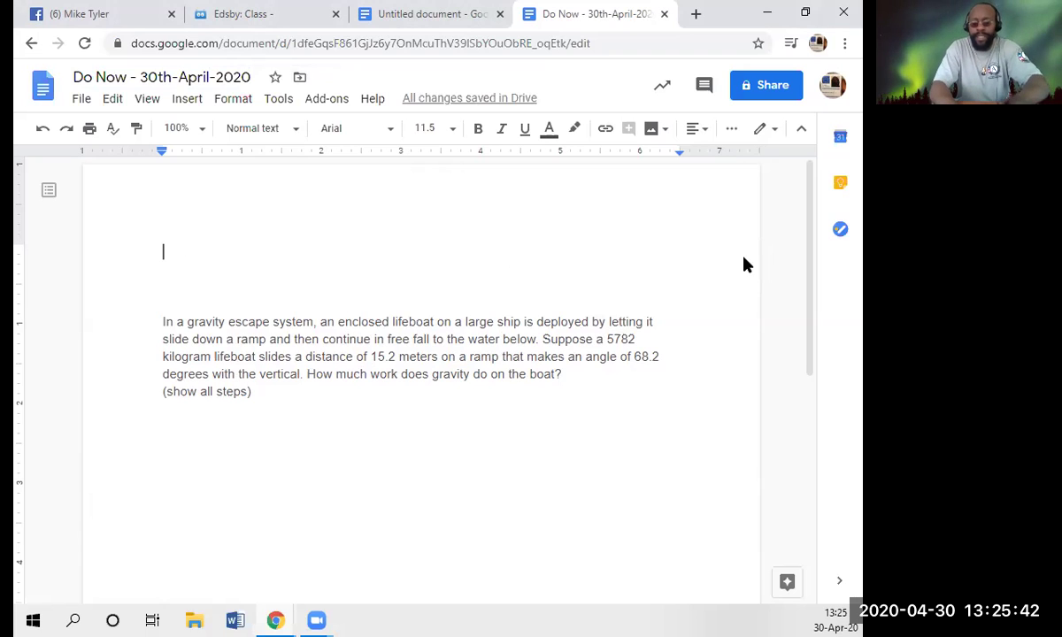
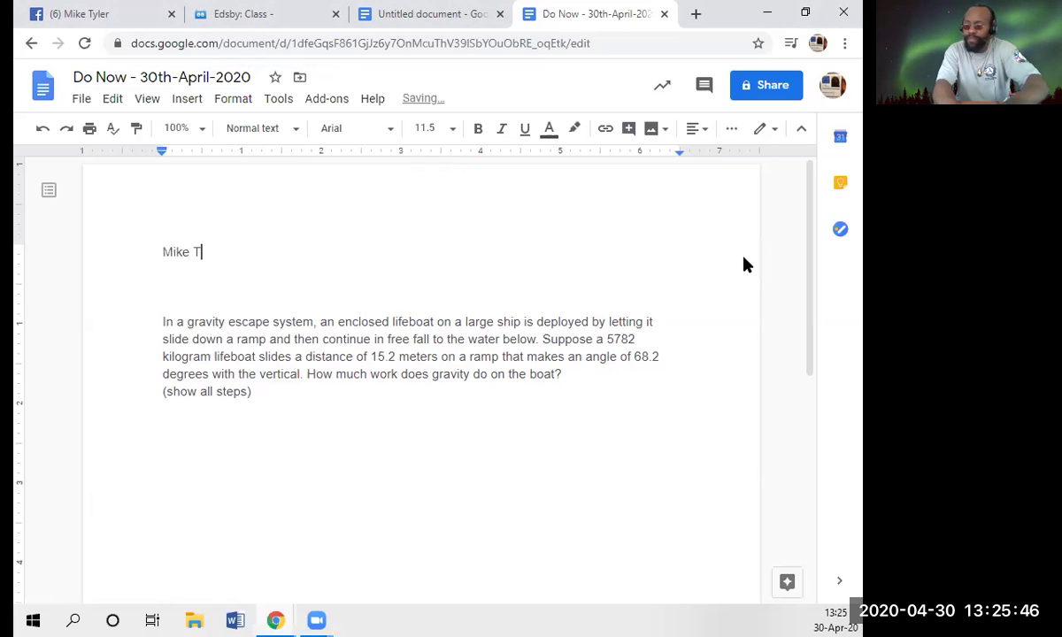
key("Return")
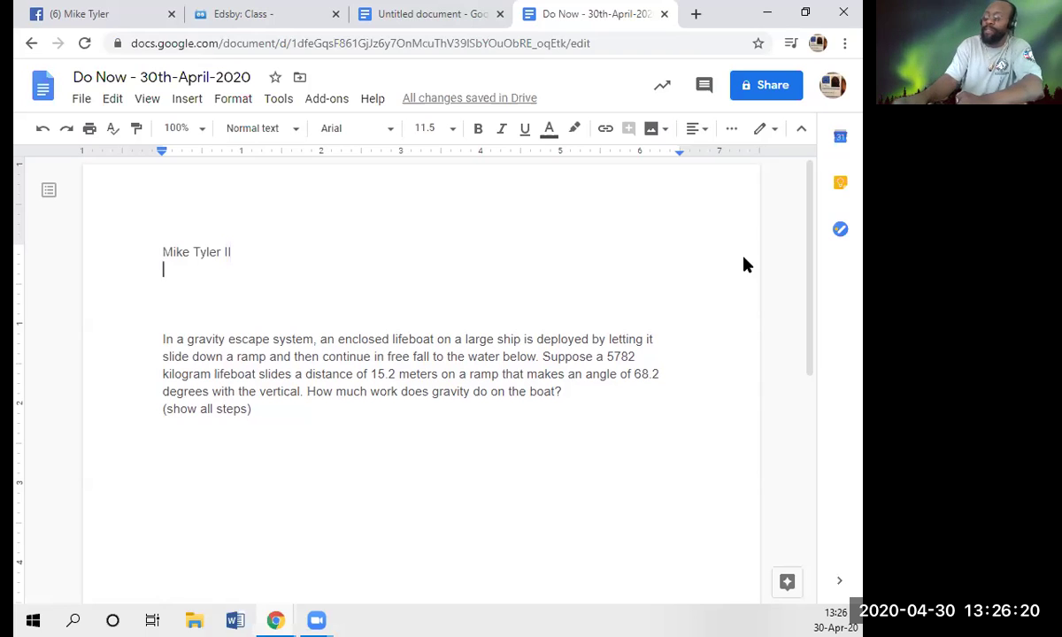
- Add '30th - 4 - 2020' and 'Period 3 (Physics)', then open a blank line below the problem
type("30cth")
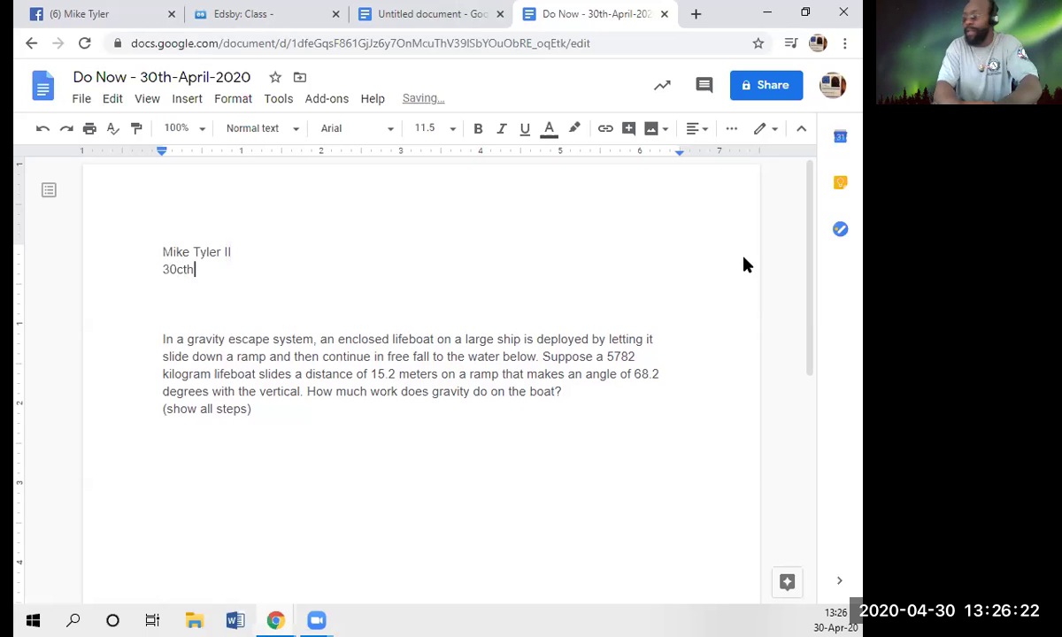
key("BackSpace")
key("BackSpace")
key("BackSpace")
type("th - ")
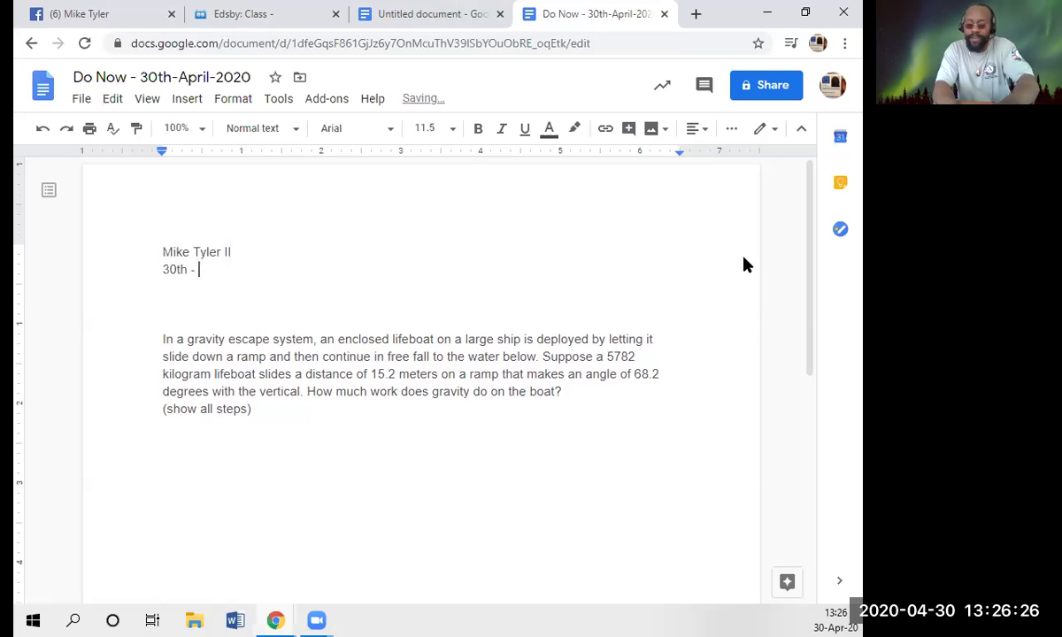
type("4 - ")
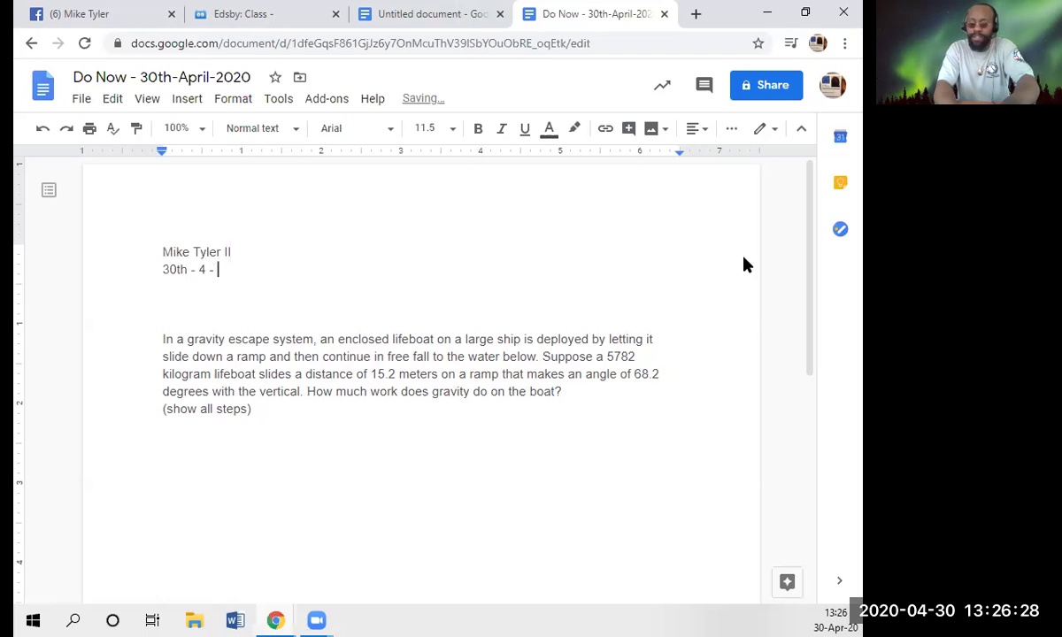
type("2020")
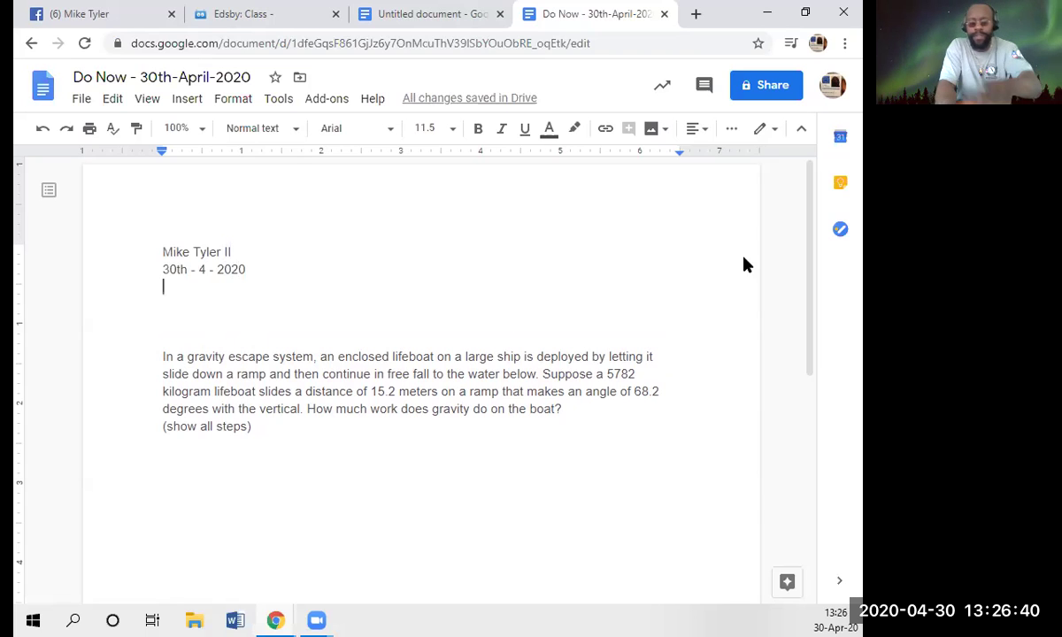
type("Period")
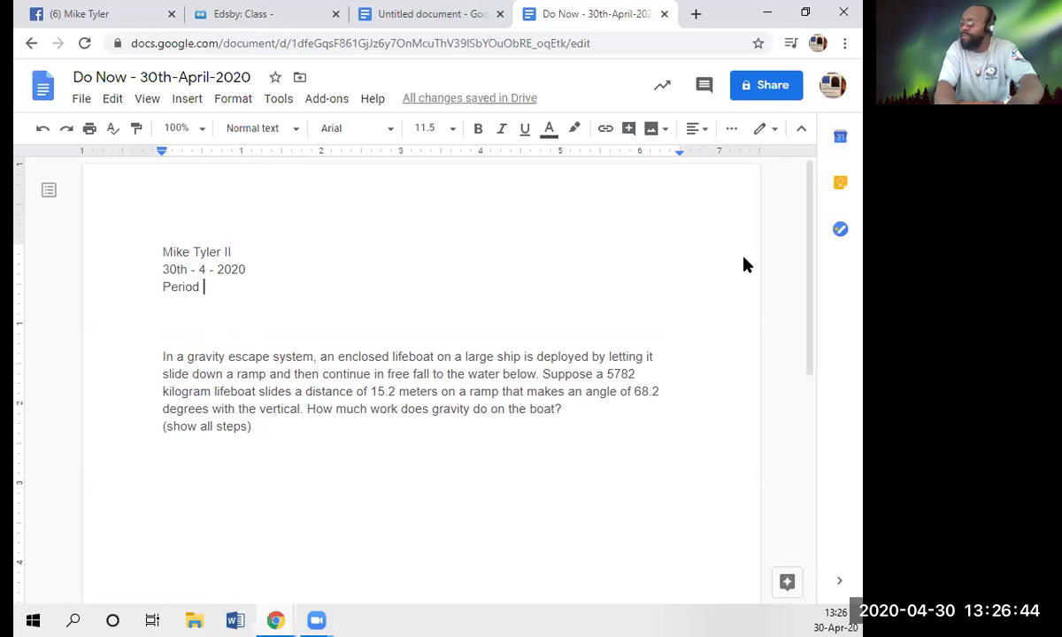
type(" 3 (Physics)")
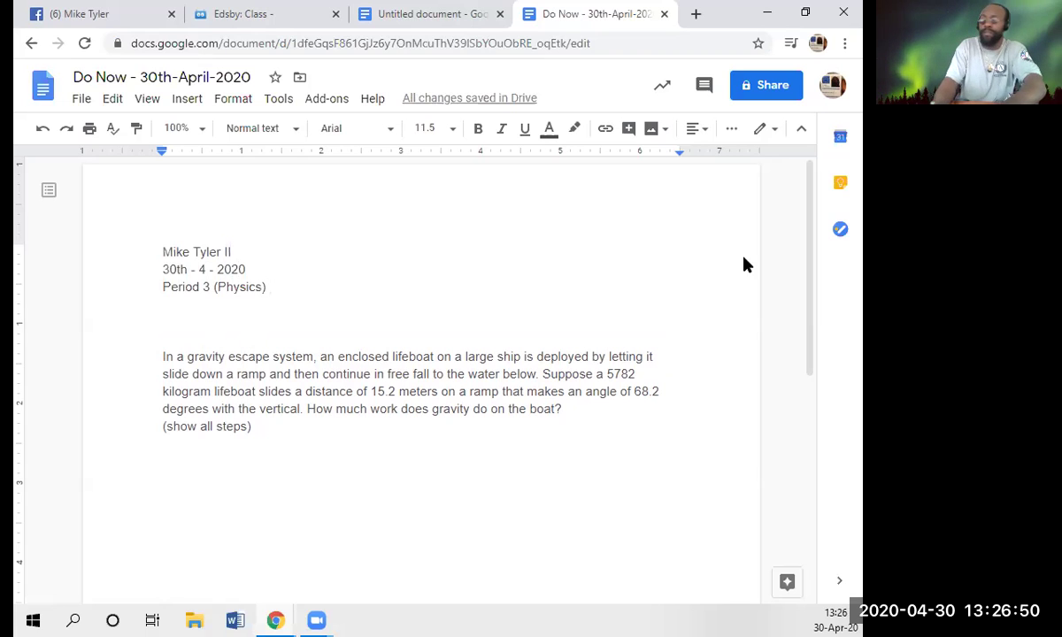
key("Down")
key("Down")
key("Down")
key("Down")
key("Down")
key("Down")
key("Down")
key("Down")
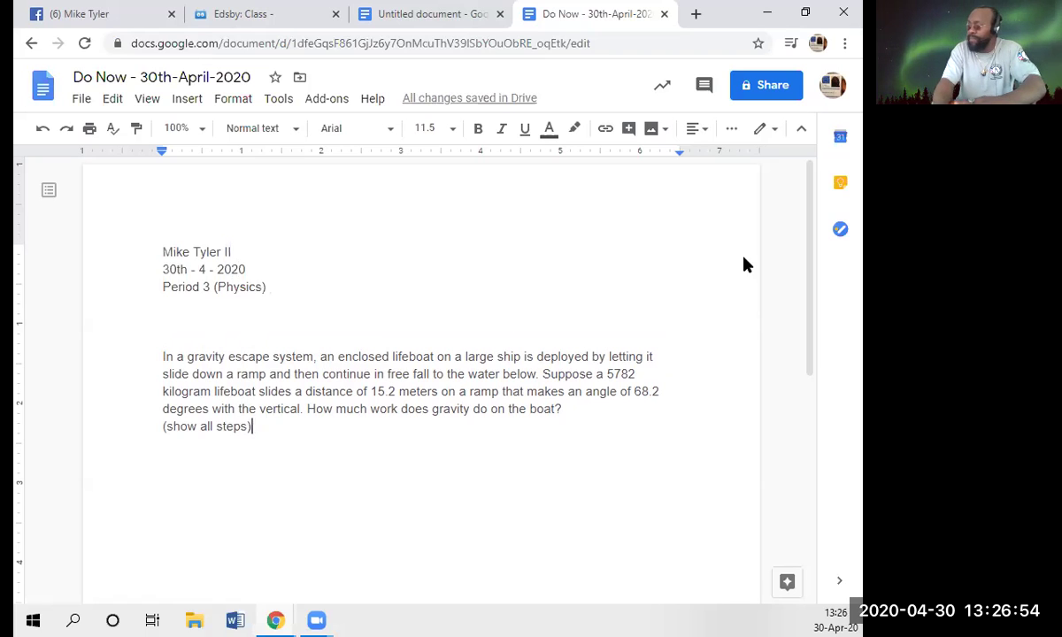
key("Return")
key("Return")
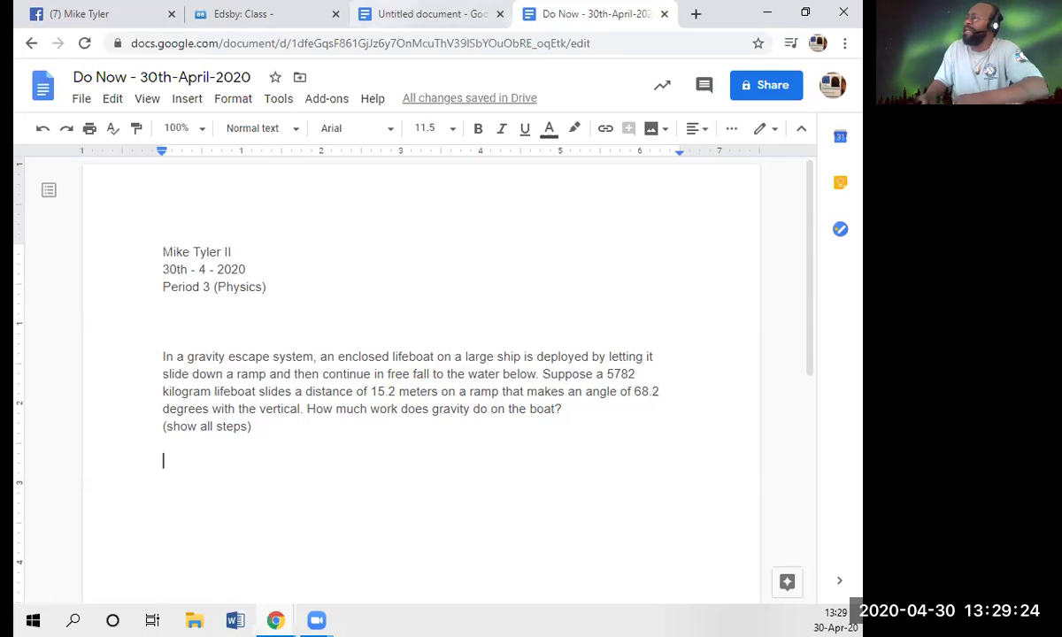
- Open Google Drive in a new browser tab from the Google apps menu
left_click(436, 11)
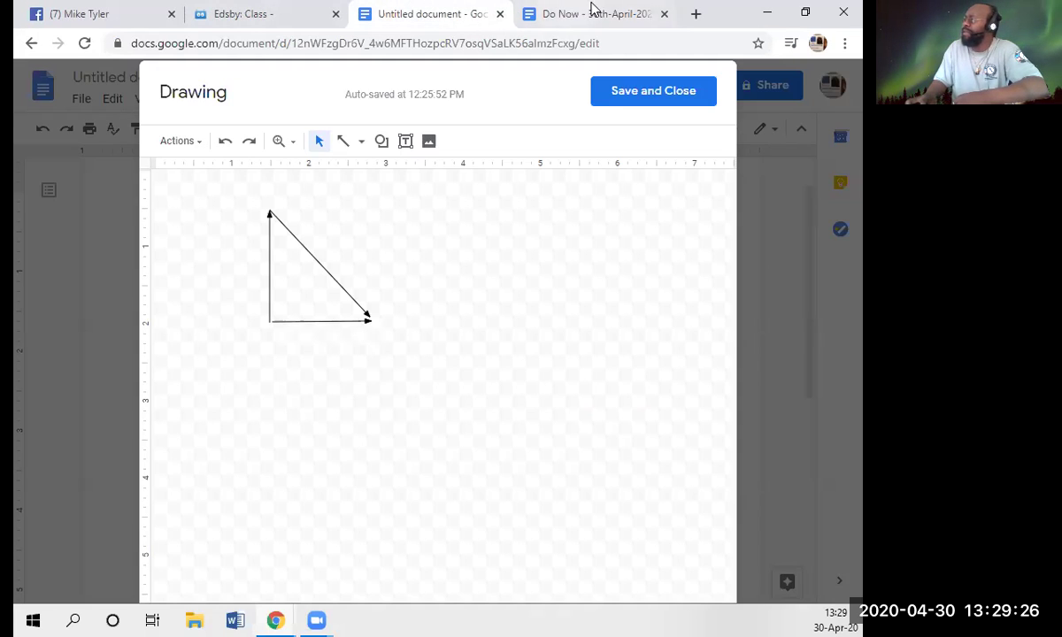
left_click(691, 13)
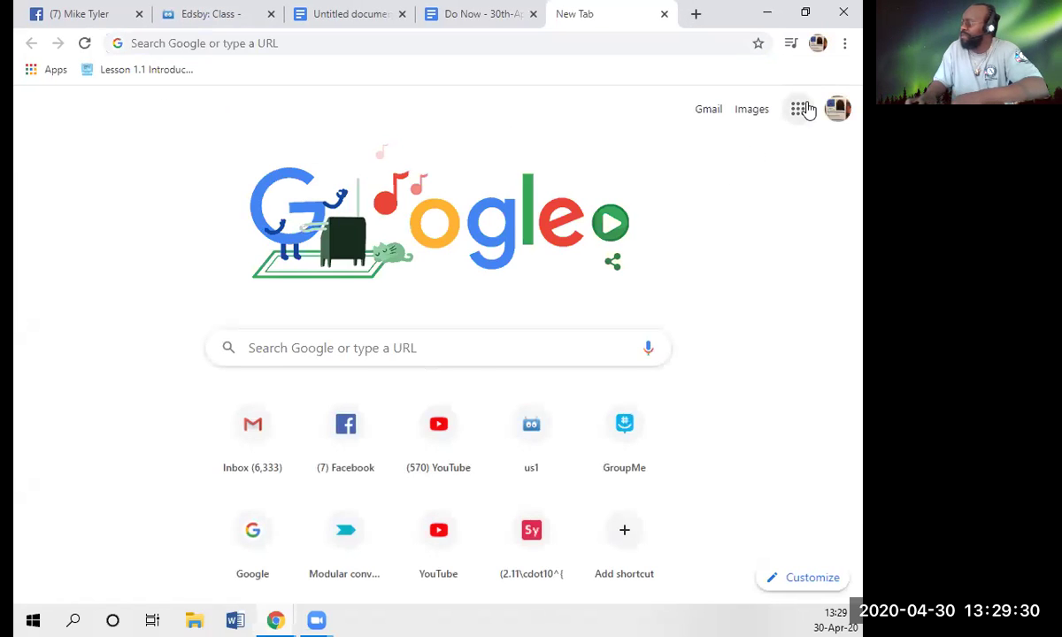
left_click(805, 109)
left_click(730, 283)
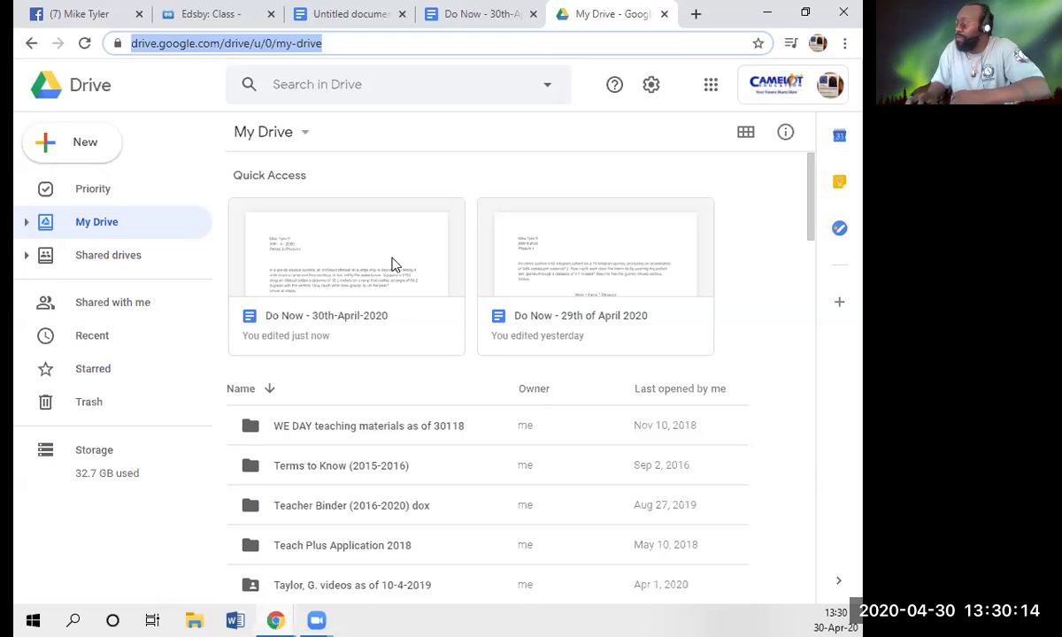
- Open 'Do Now - 29th of April 2020' and copy its four work and force formula lines
left_click(580, 278)
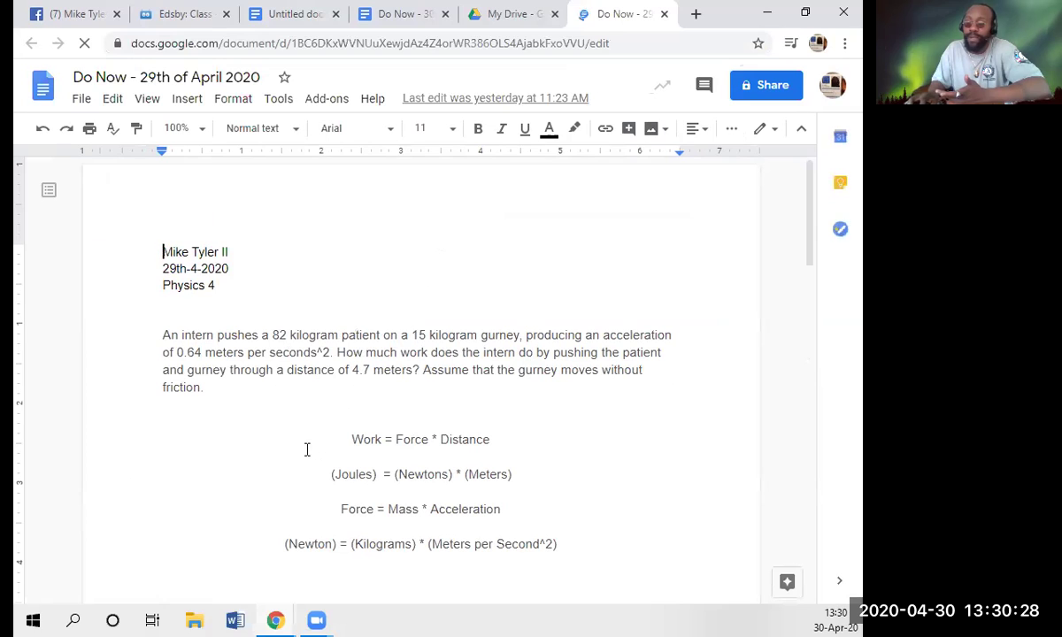
left_click_drag(347, 438, 559, 544)
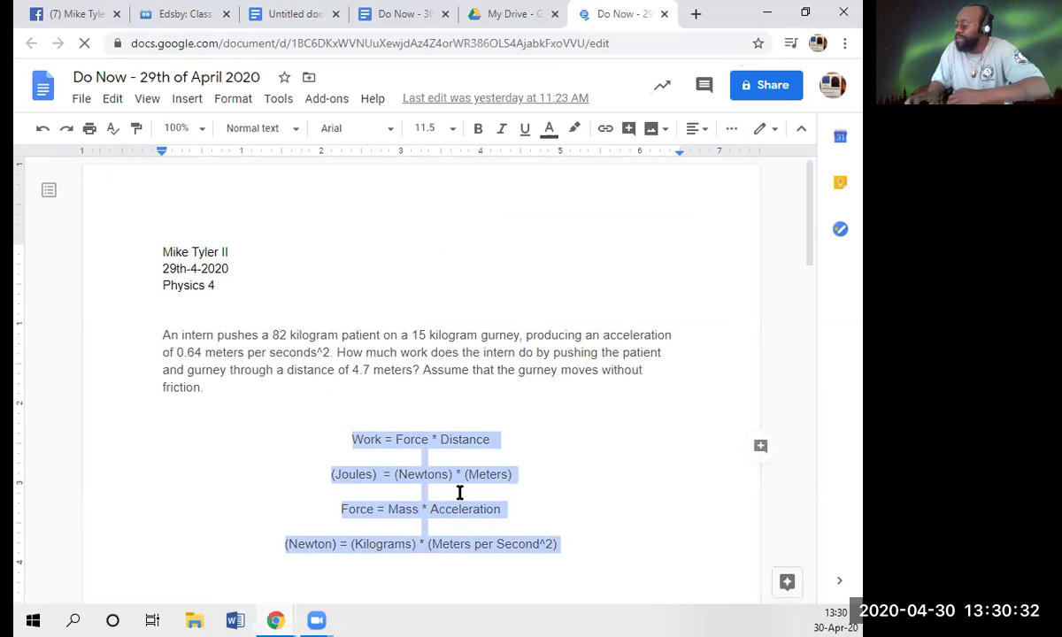
right_click(422, 473)
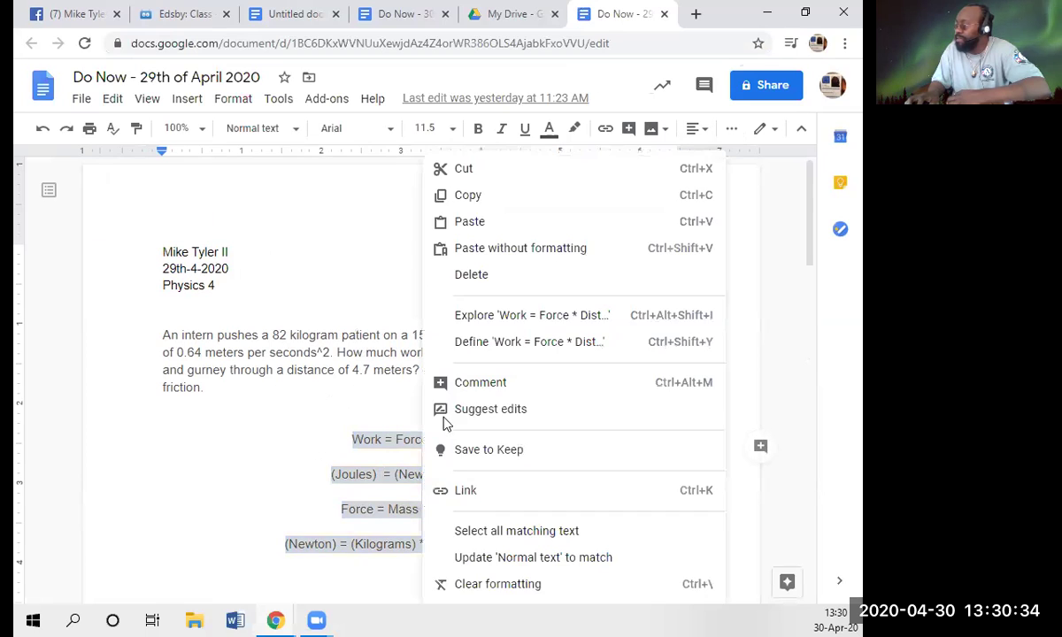
left_click(517, 197)
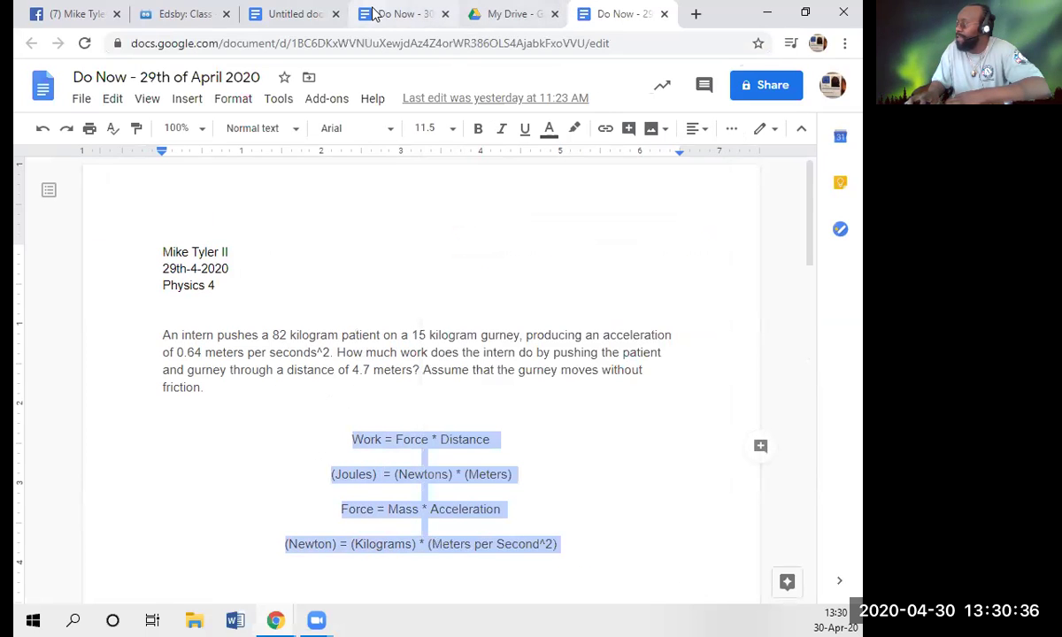
- In the 30th-April document, paste the four centred Work and Force formula lines below the lifeboat question
left_click(400, 14)
key("ctrl+End")
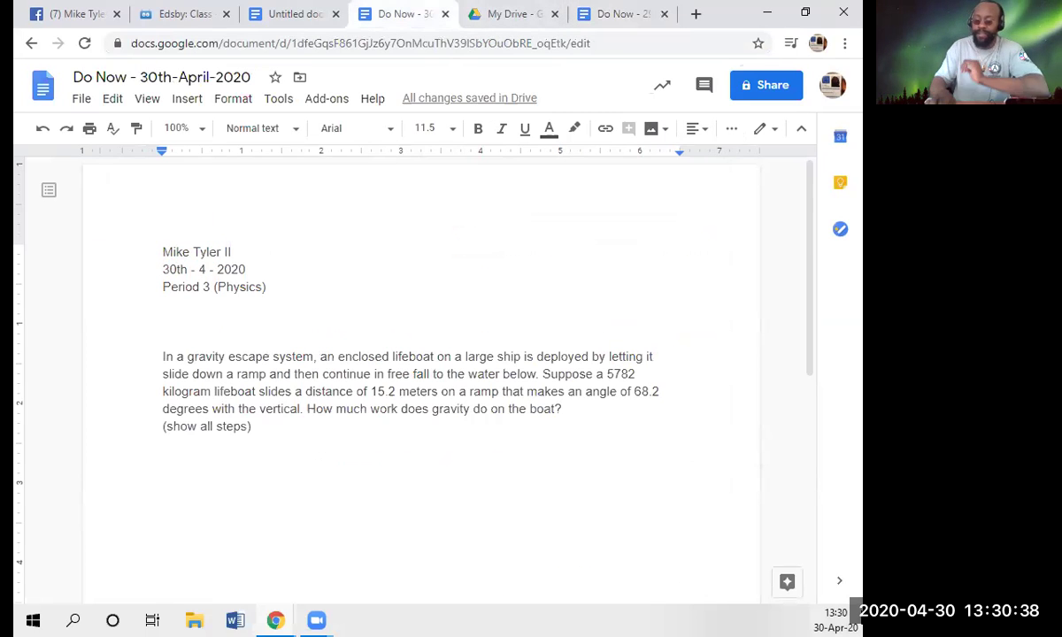
key("Return")
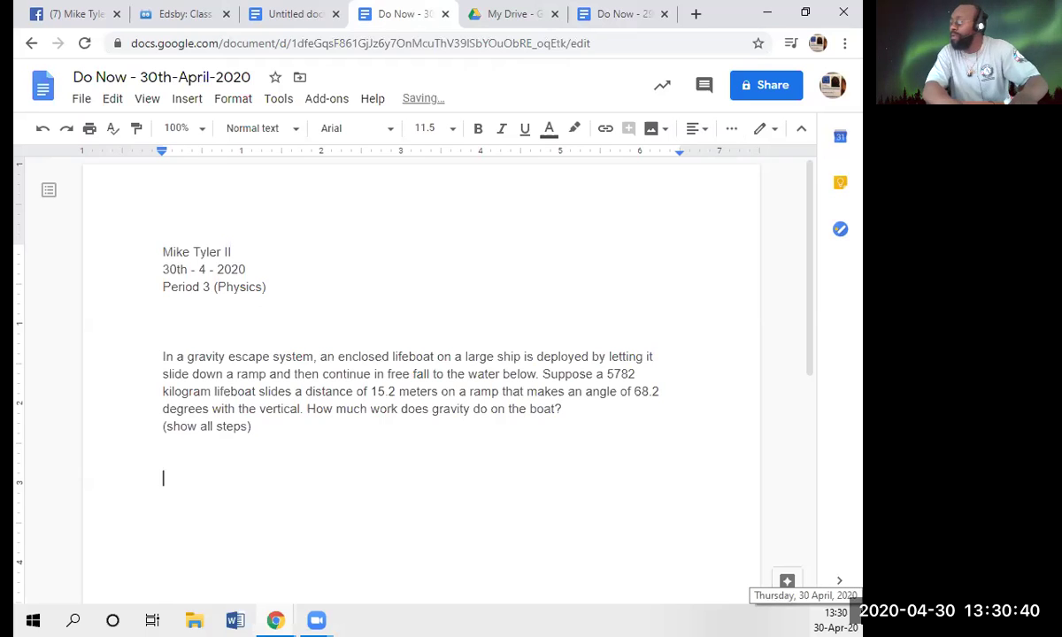
key("ctrl+v")
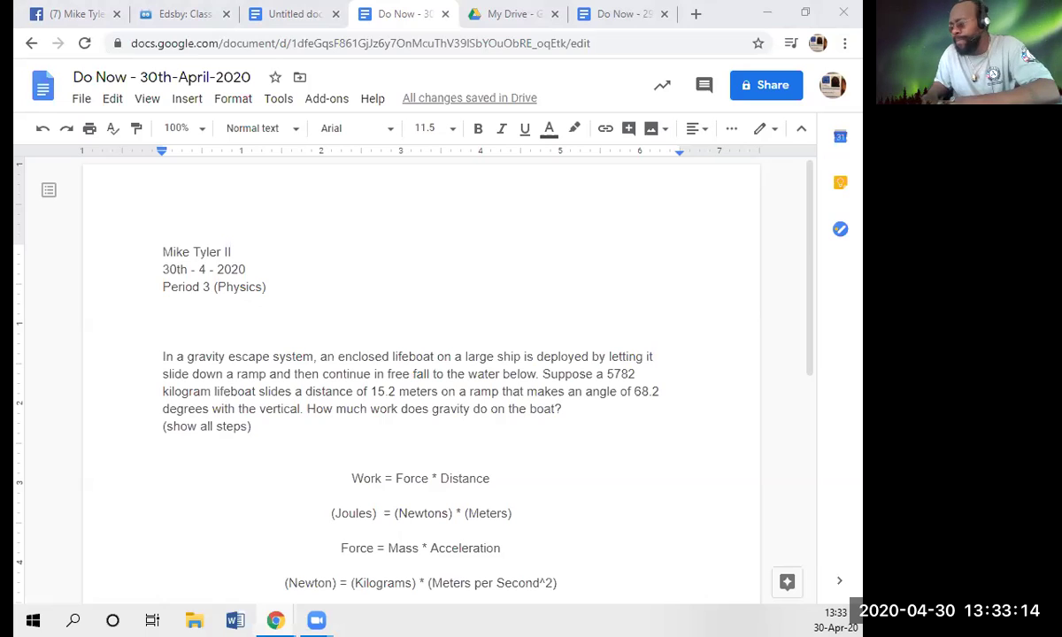
- Start a new left-aligned line after the last formula line
left_click(533, 422)
scroll(534, 422, "down", 3)
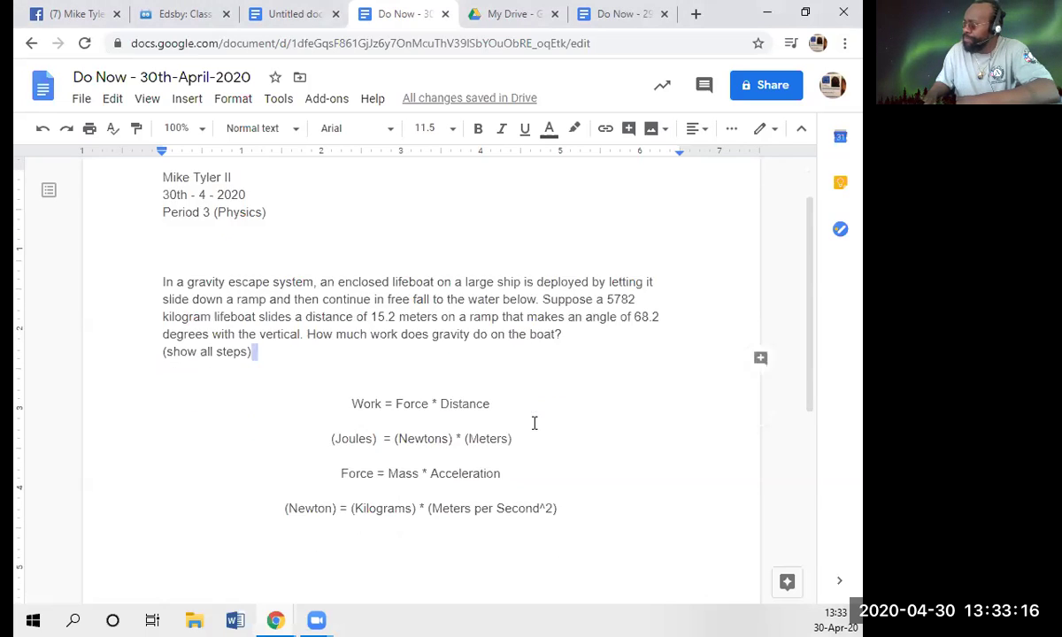
left_click(587, 332)
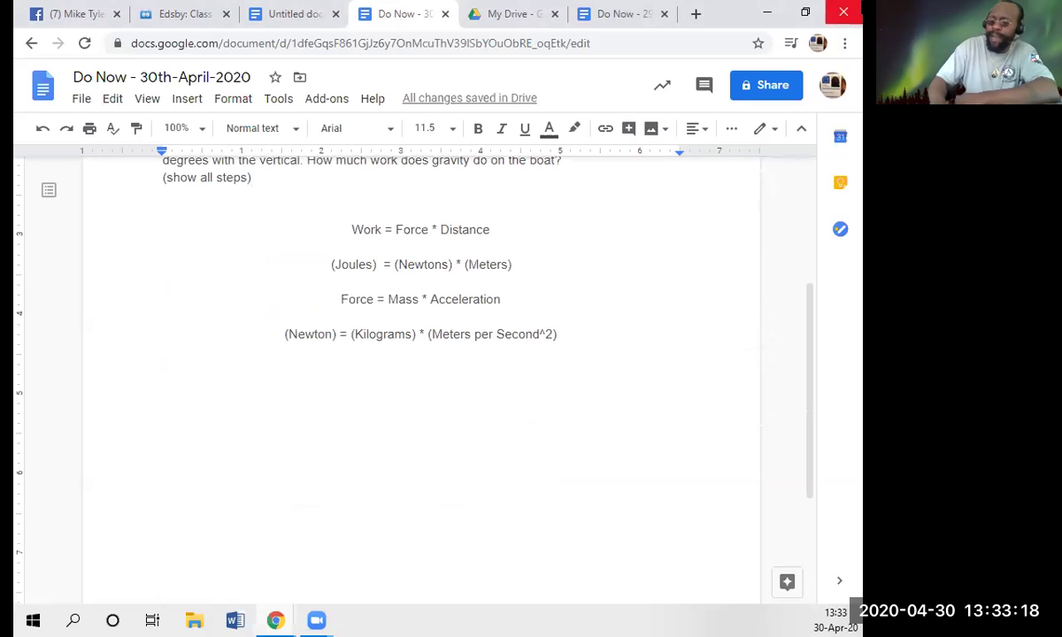
key("Return")
key("Return")
key("Return")
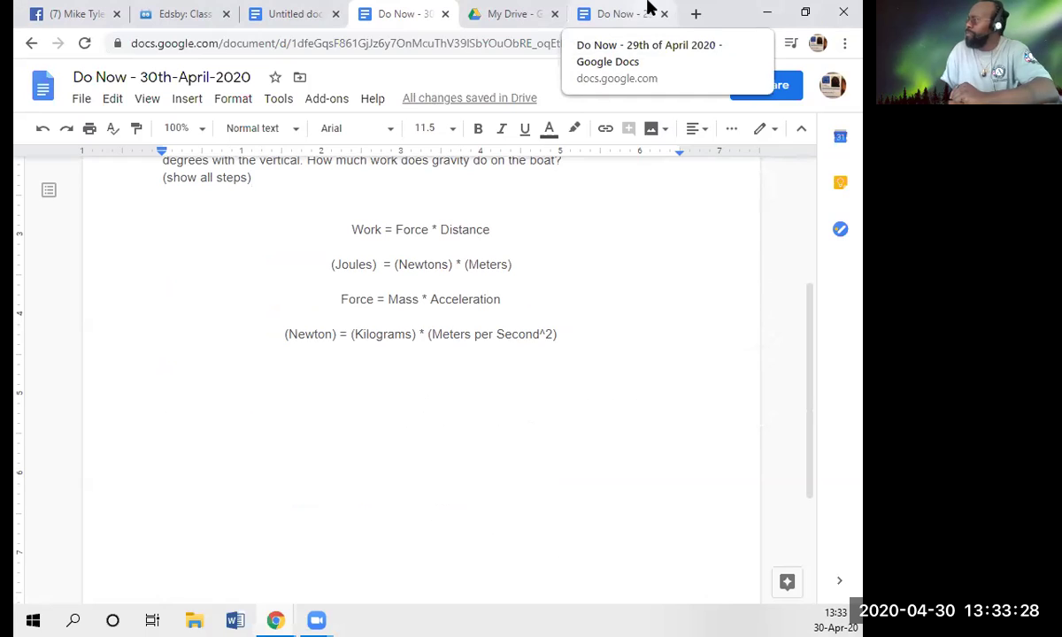
left_click(706, 133)
left_click(624, 161)
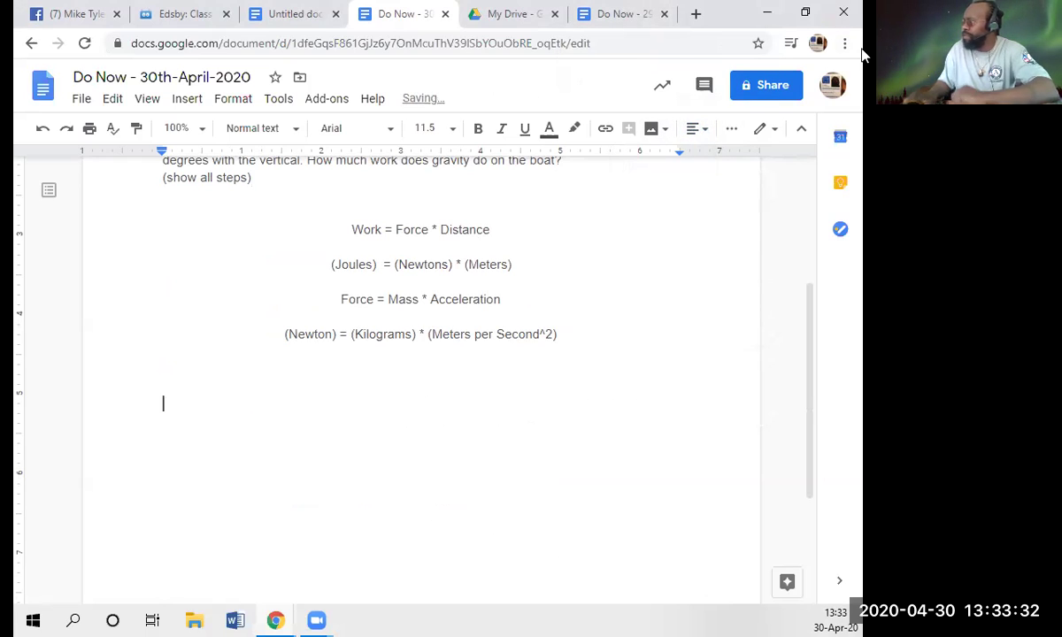
- Type the headings 'Known:' and 'Unknown:' separated by a tab, then start a new line
type("Known")
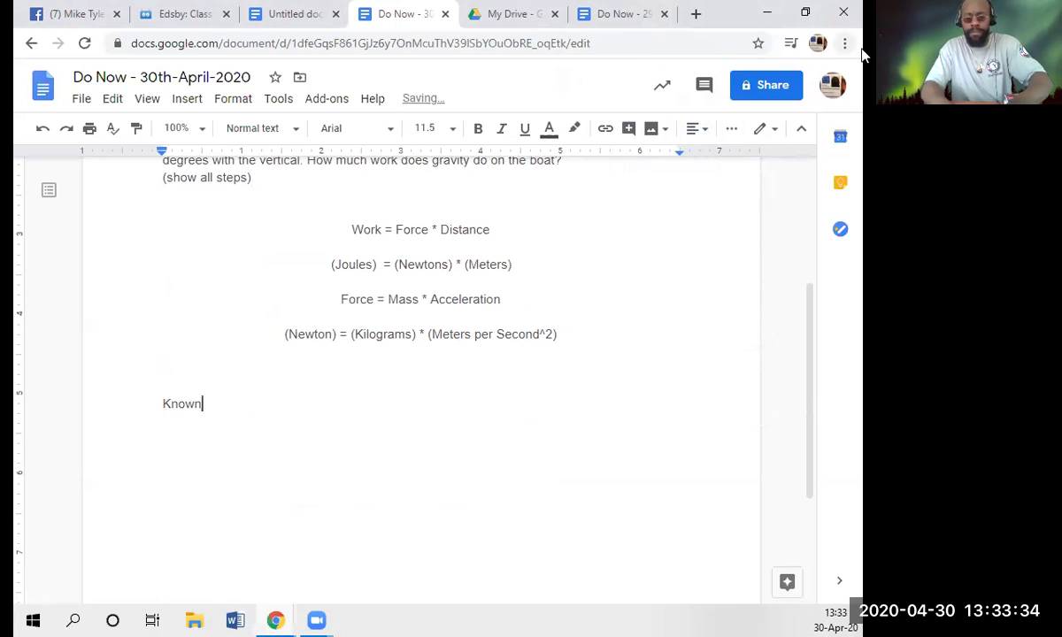
key("BackSpace")
type(":")
key("Tab")
key("Tab")
key("Tab")
key("Tab")
type("Unkown")
key("BackSpace")
key("BackSpace")
key("BackSpace")
key("BackSpace")
type("known")
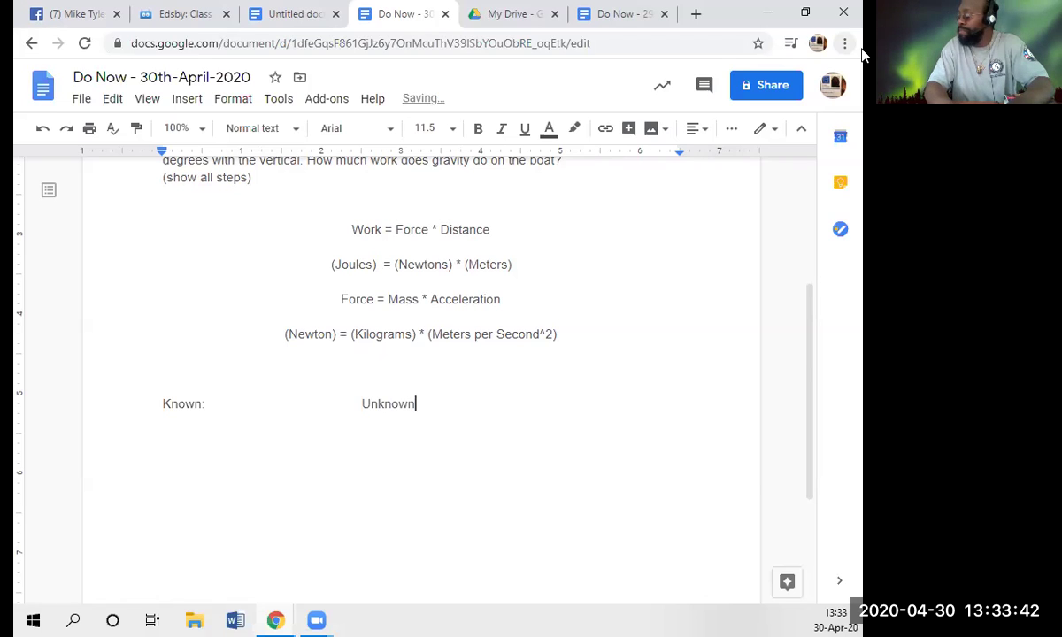
type(":")
key("Return")
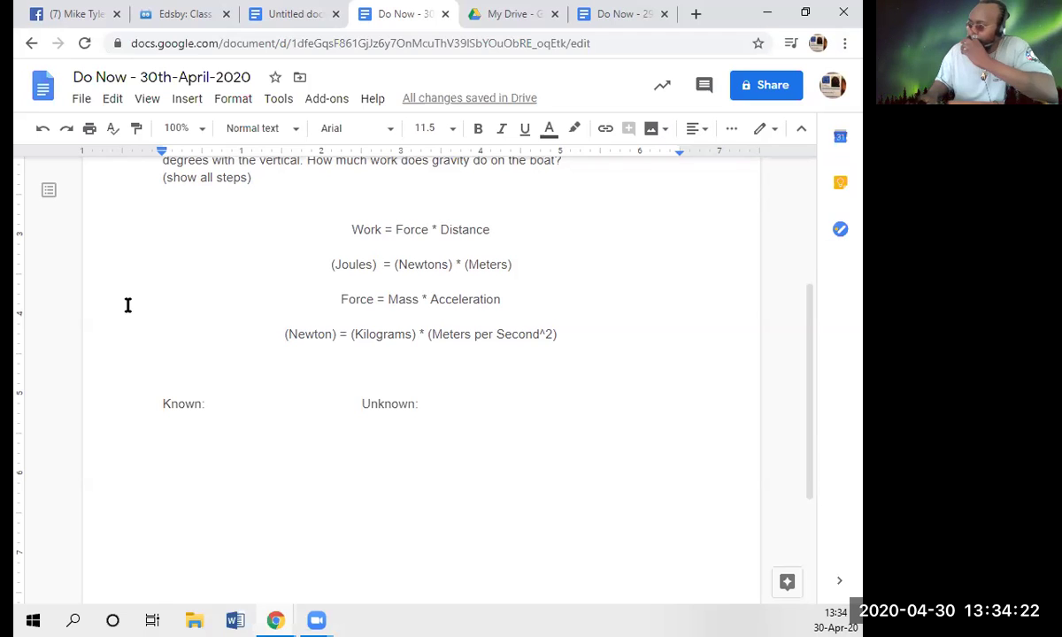
- After checking the mass in the question, enter 'Mass = 5782 kilograms' under Known:
scroll(406, 372, "up", 3)
scroll(406, 372, "down", 1)
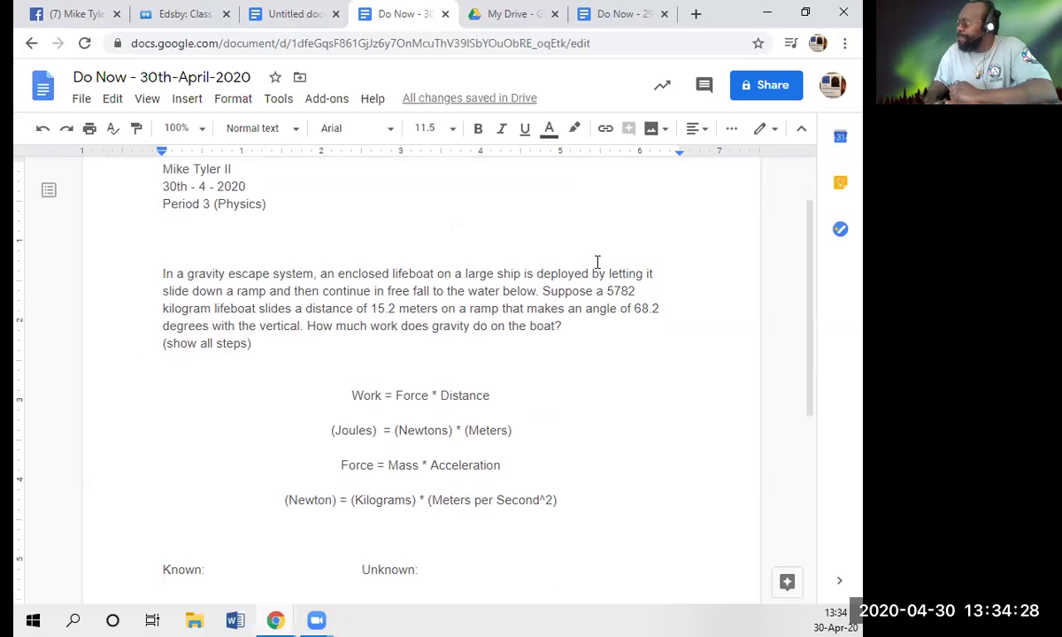
left_click_drag(609, 285, 211, 309)
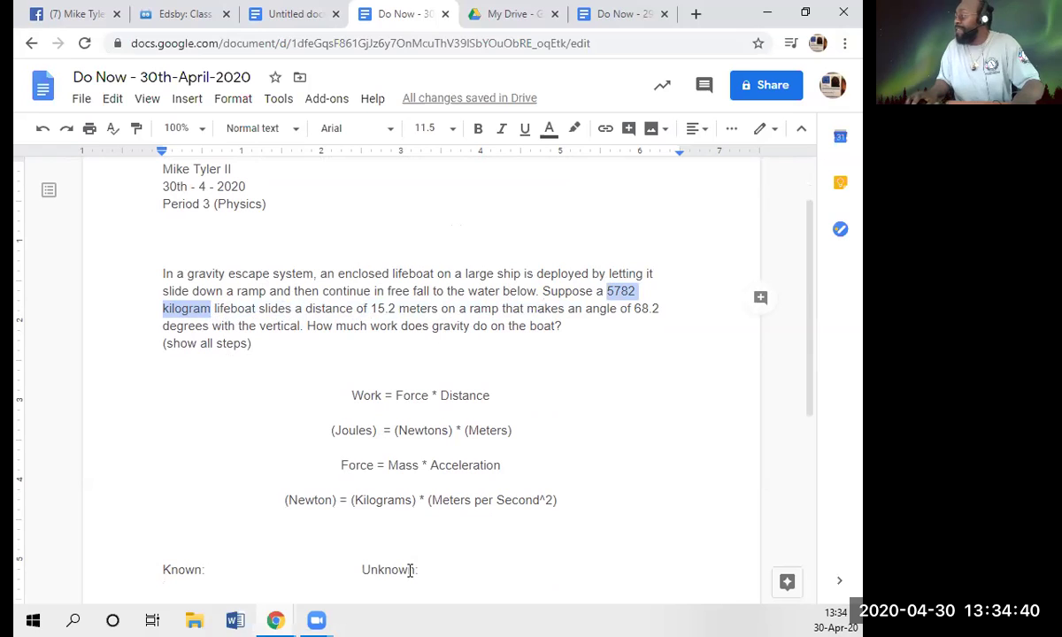
left_click(265, 352)
scroll(265, 352, "down", 2)
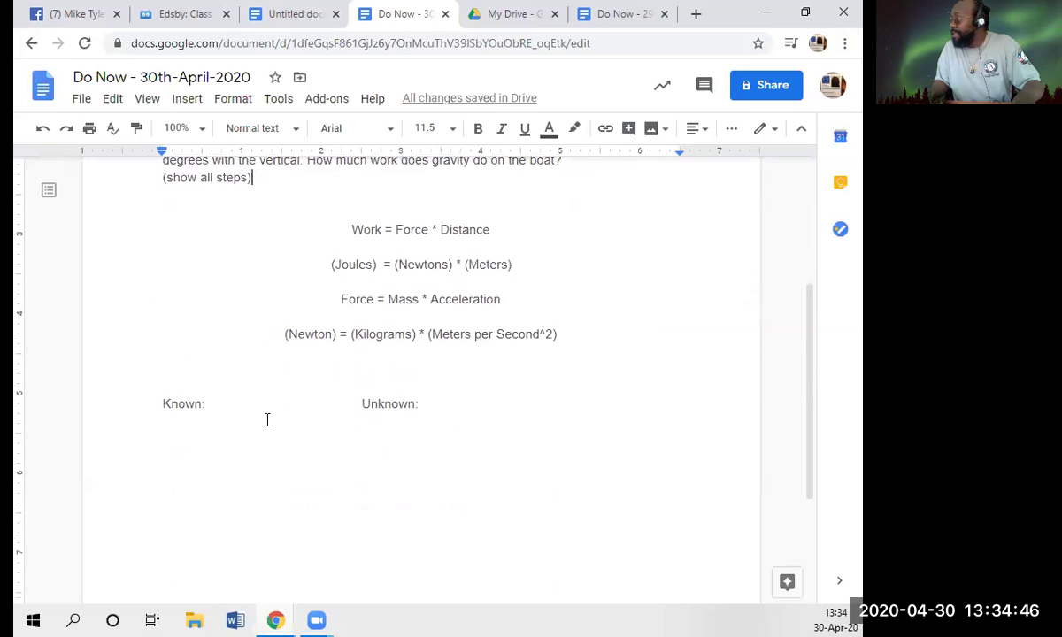
left_click(192, 425)
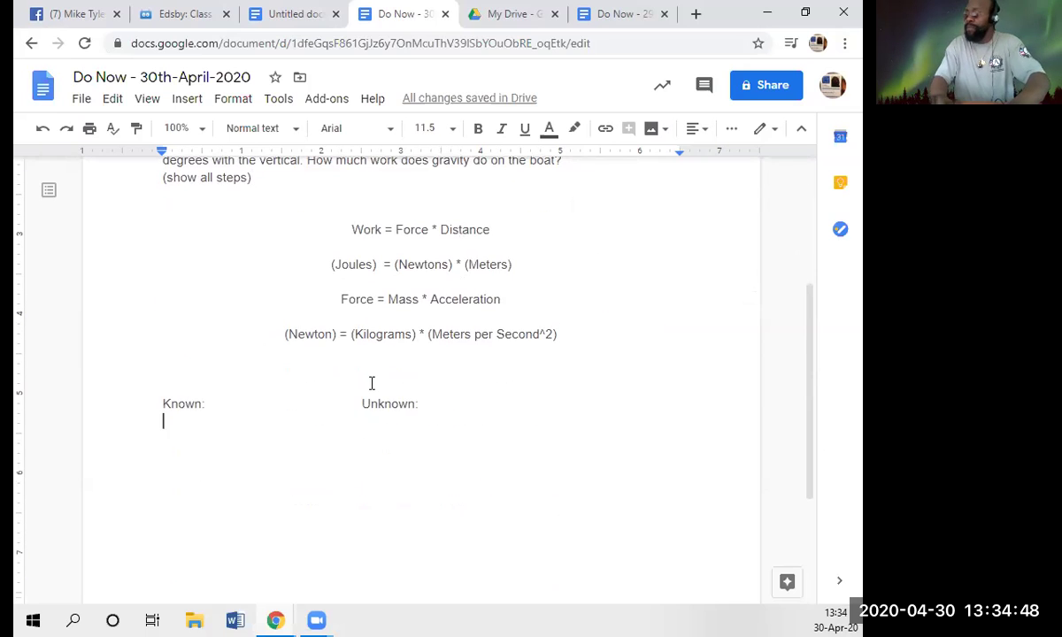
type("Mas")
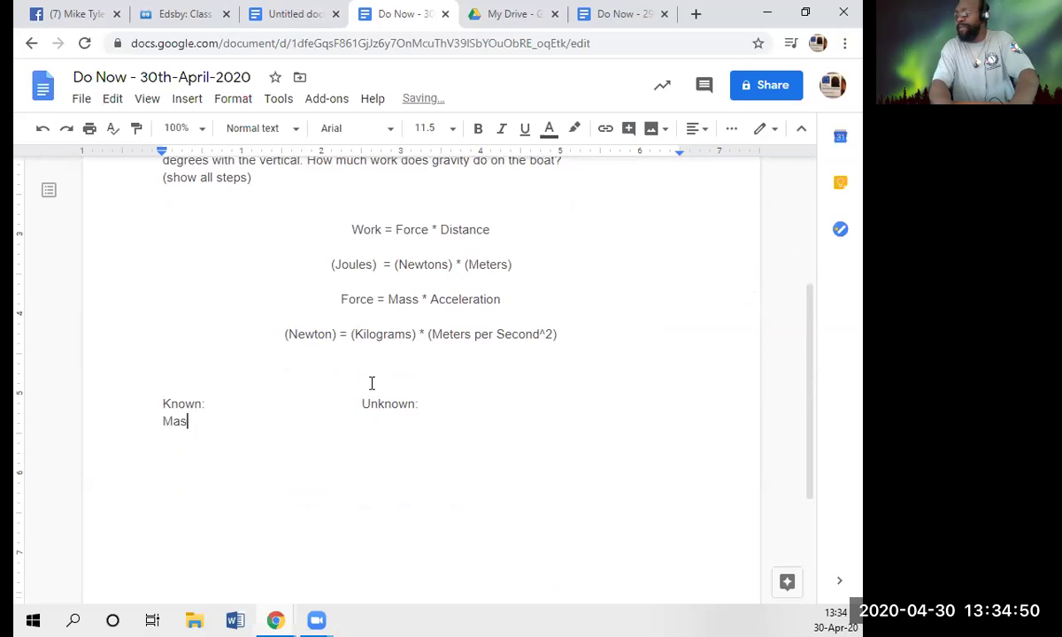
type("s =")
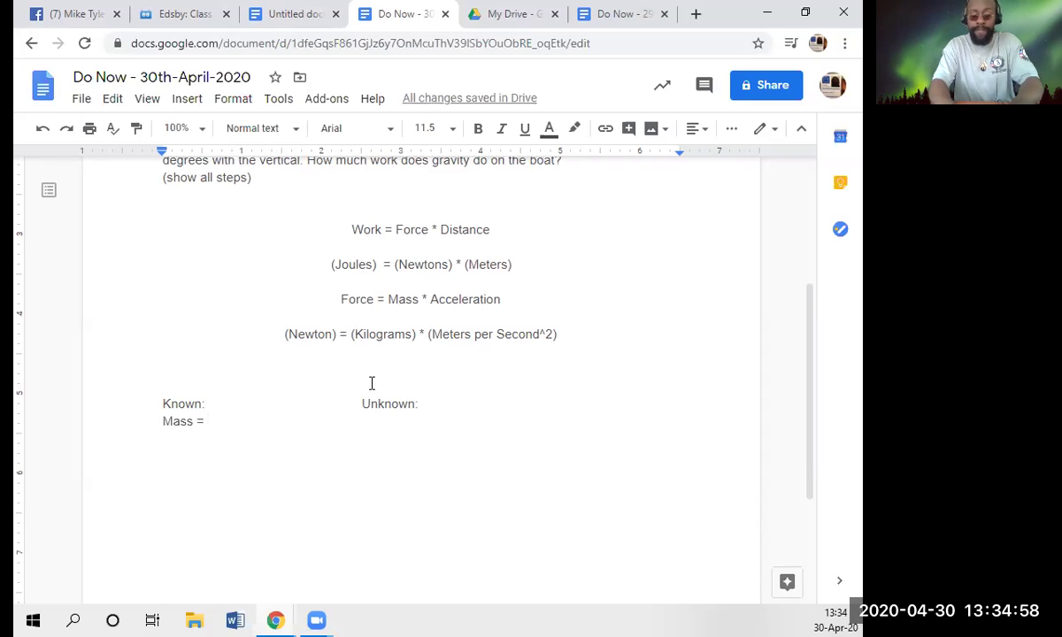
type("5782")
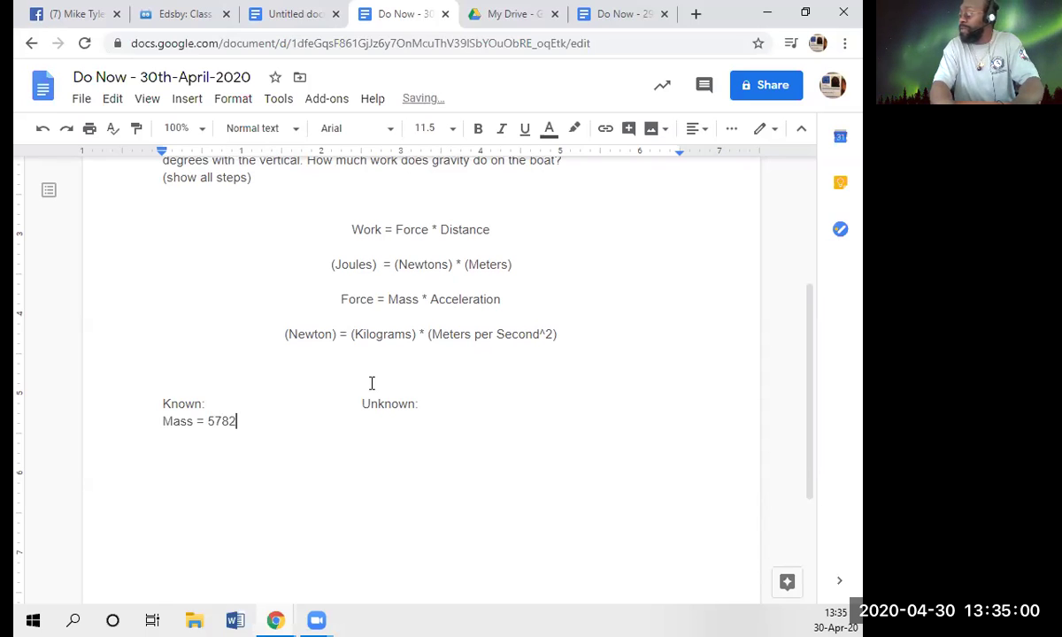
type(" kilogram")
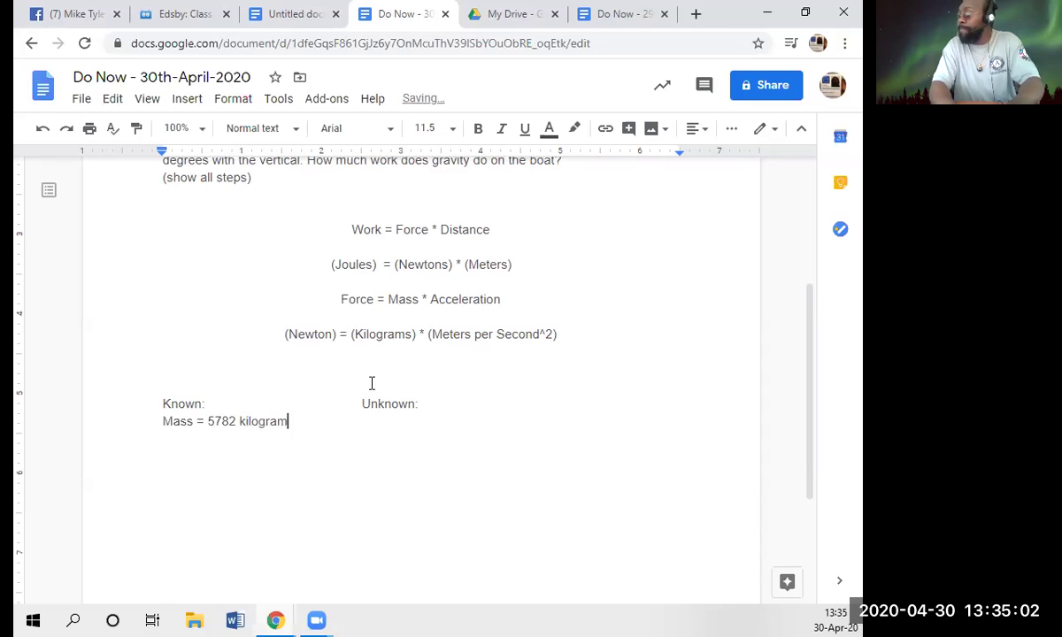
type("s")
key("Return")
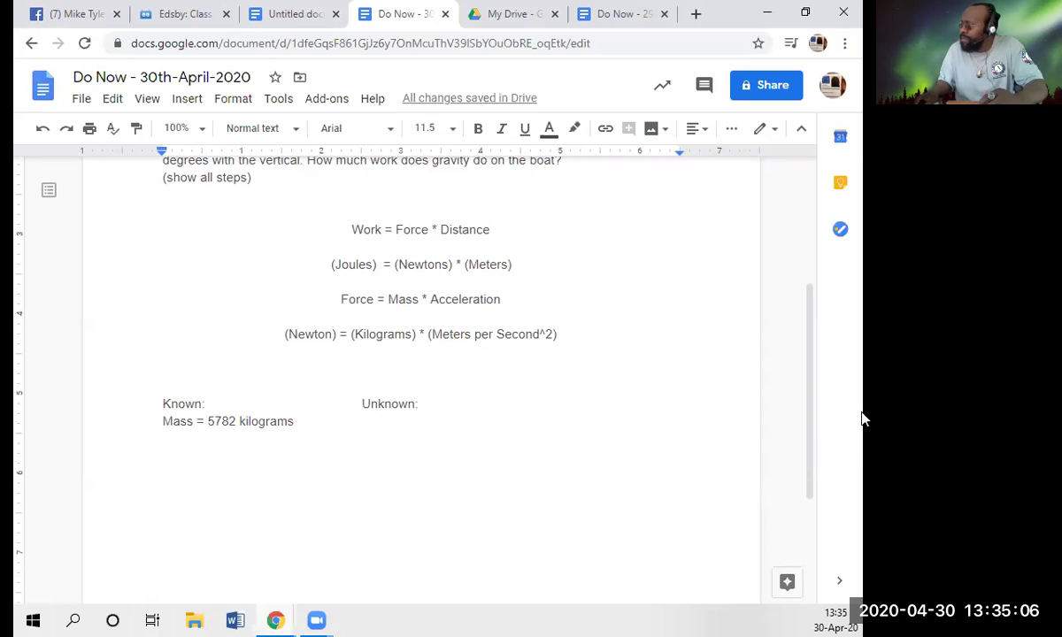
scroll(491, 469, "up", 1)
scroll(482, 469, "up", 1)
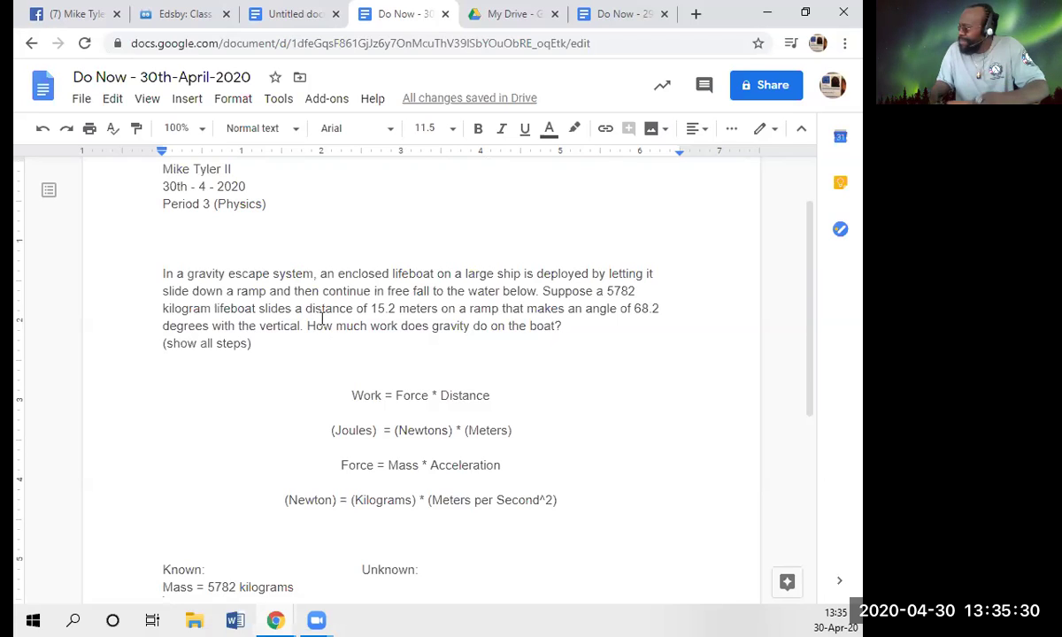
left_click_drag(304, 308, 436, 311)
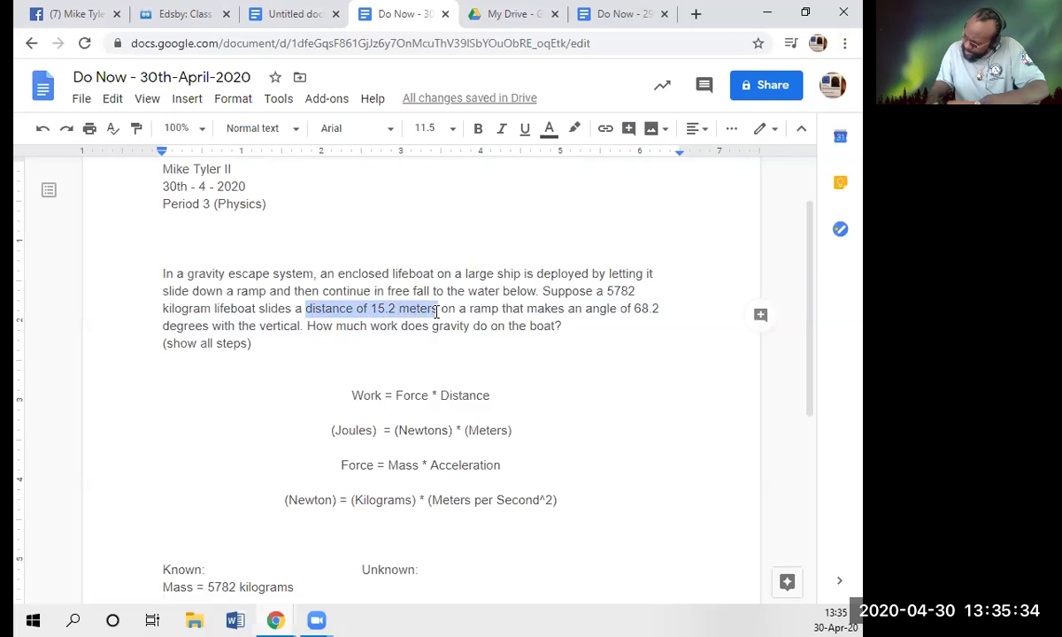
left_click(292, 330)
scroll(289, 332, "down", 4)
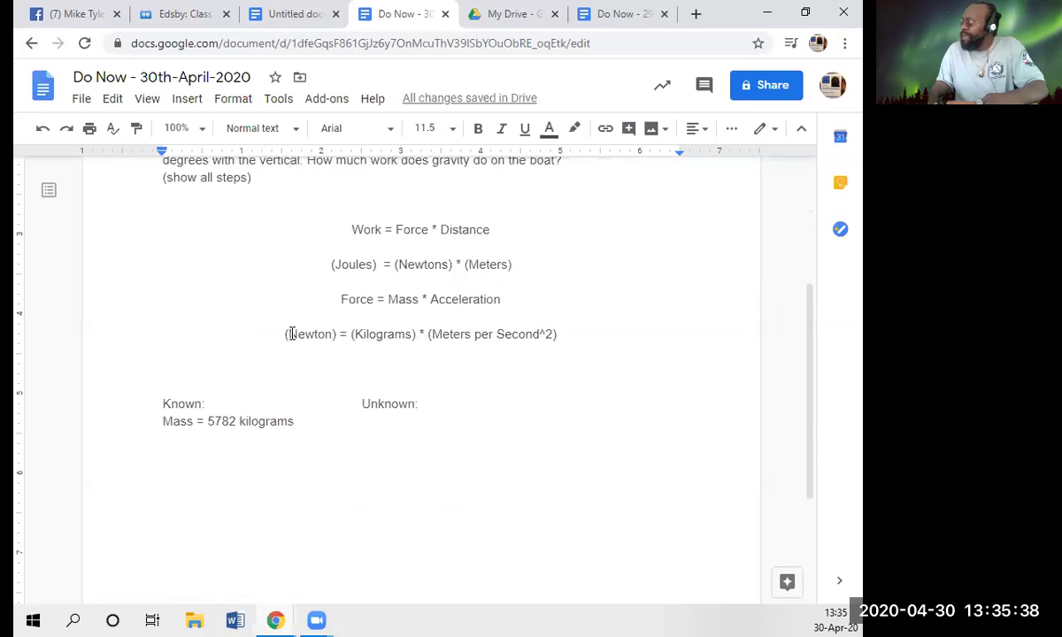
left_click(182, 278)
scroll(384, 274, "up", 2)
scroll(417, 235, "up", 1)
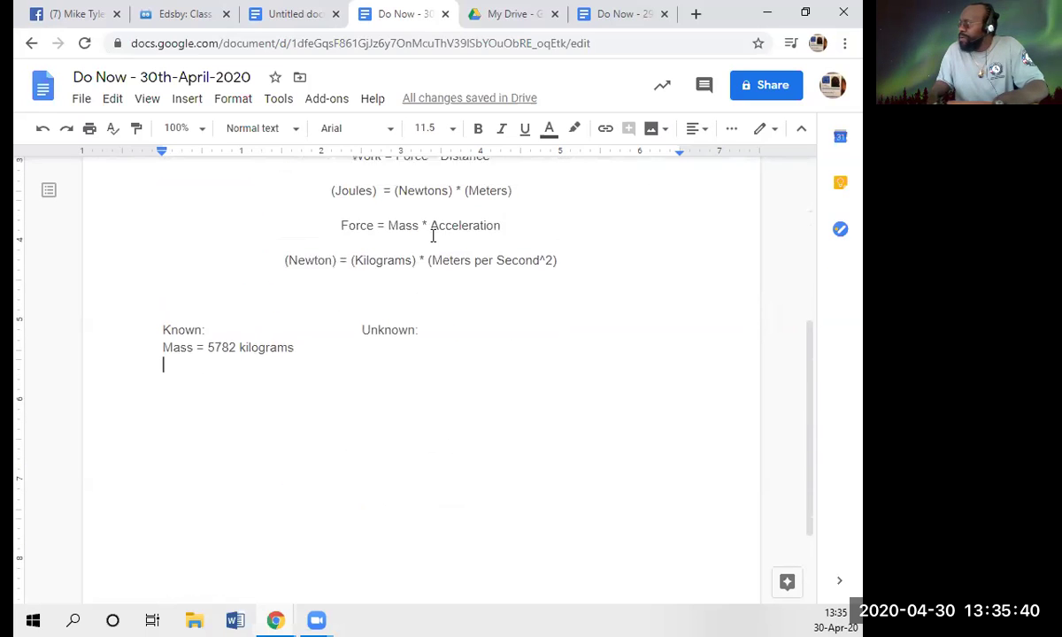
scroll(432, 237, "up", 2)
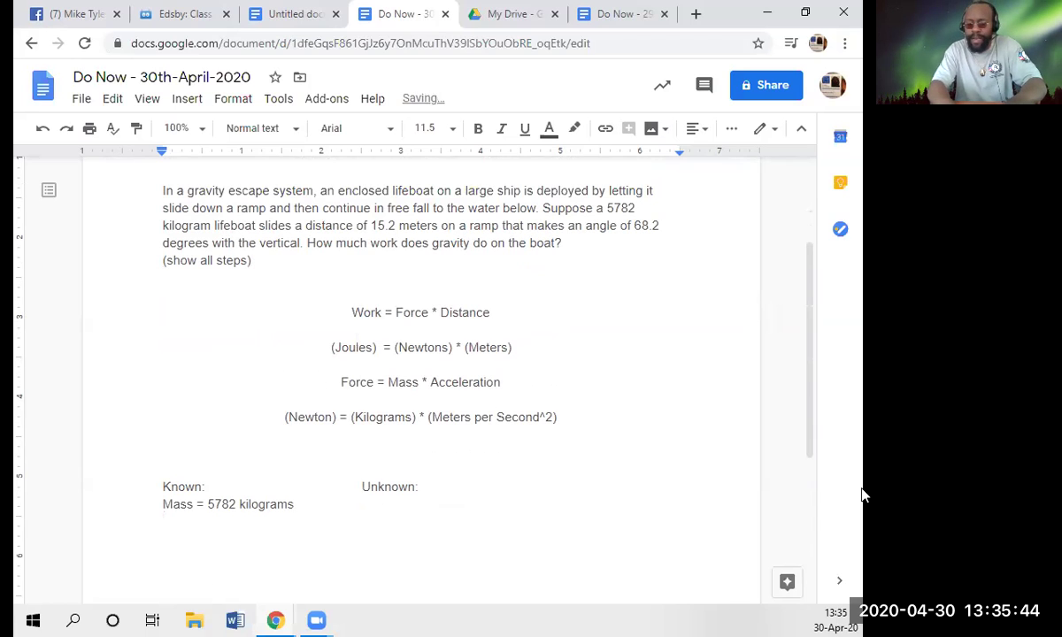
- Add 'Distance = 15.2 meters' beneath the mass line and start a new empty line
type("Dis")
key("BackSpace")
key("BackSpace")
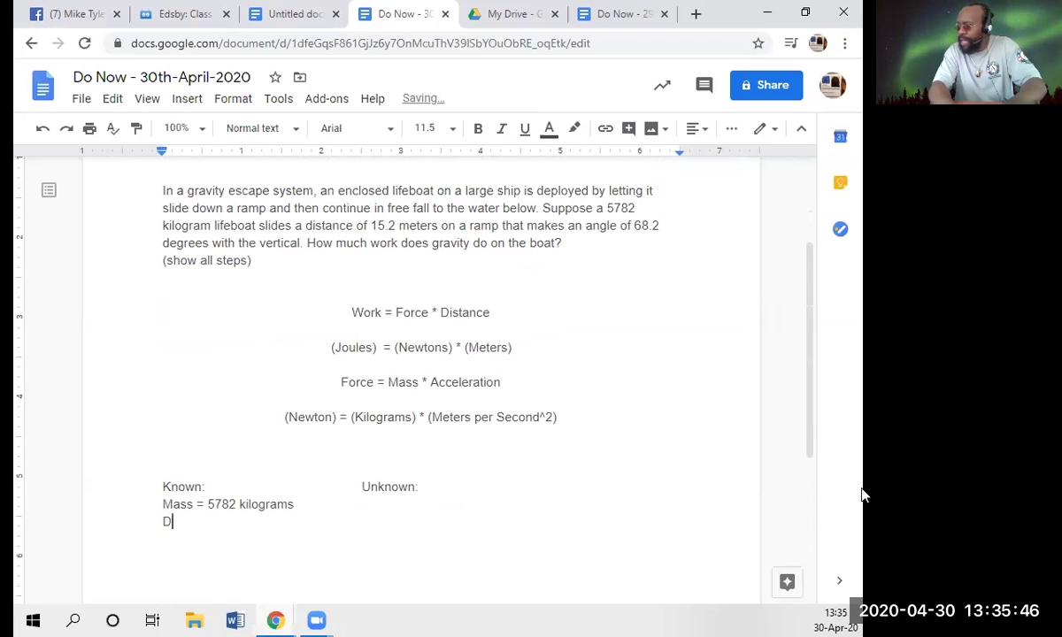
type("is")
type("tn")
type("nce ")
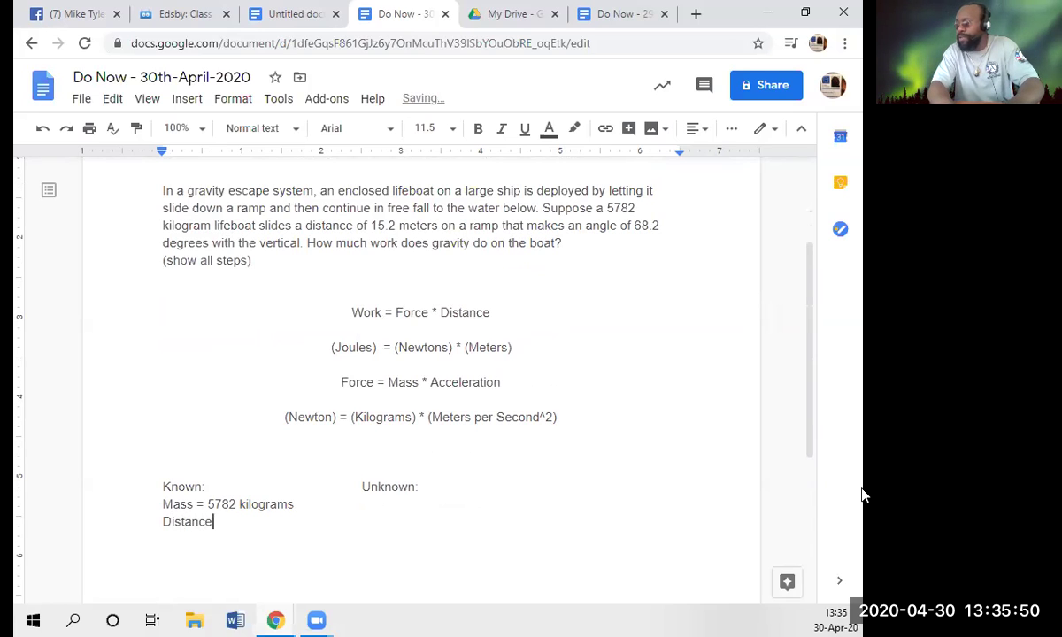
type("=")
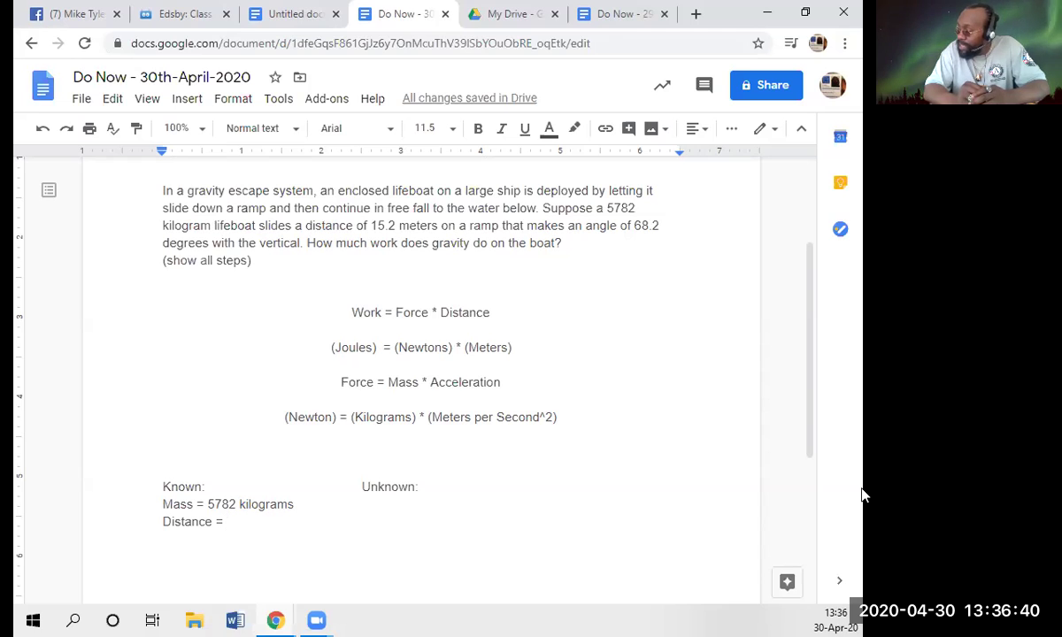
type("1")
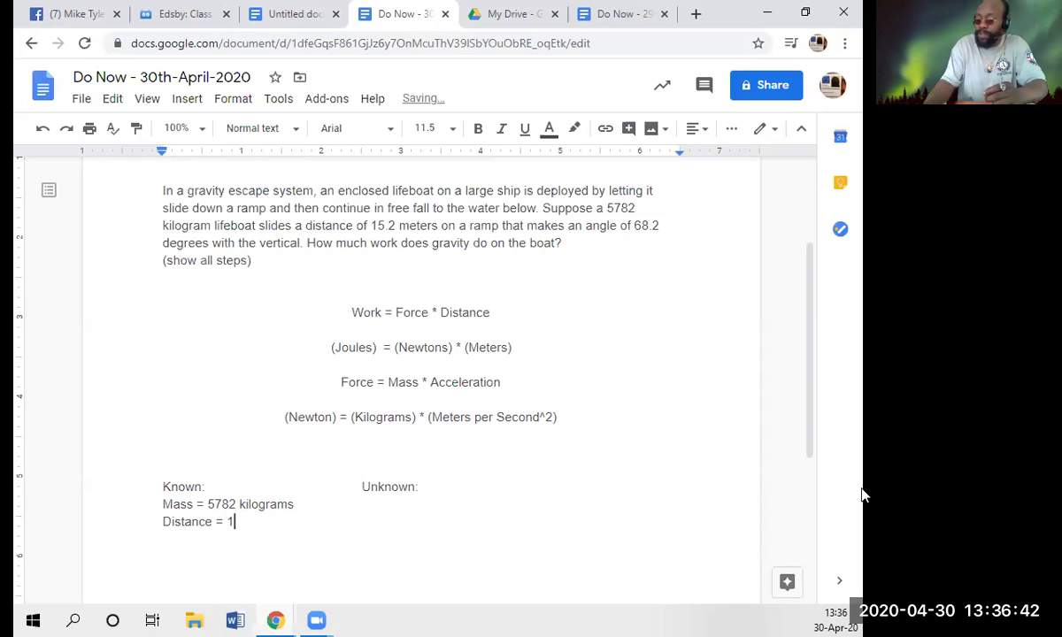
type("5.2 ")
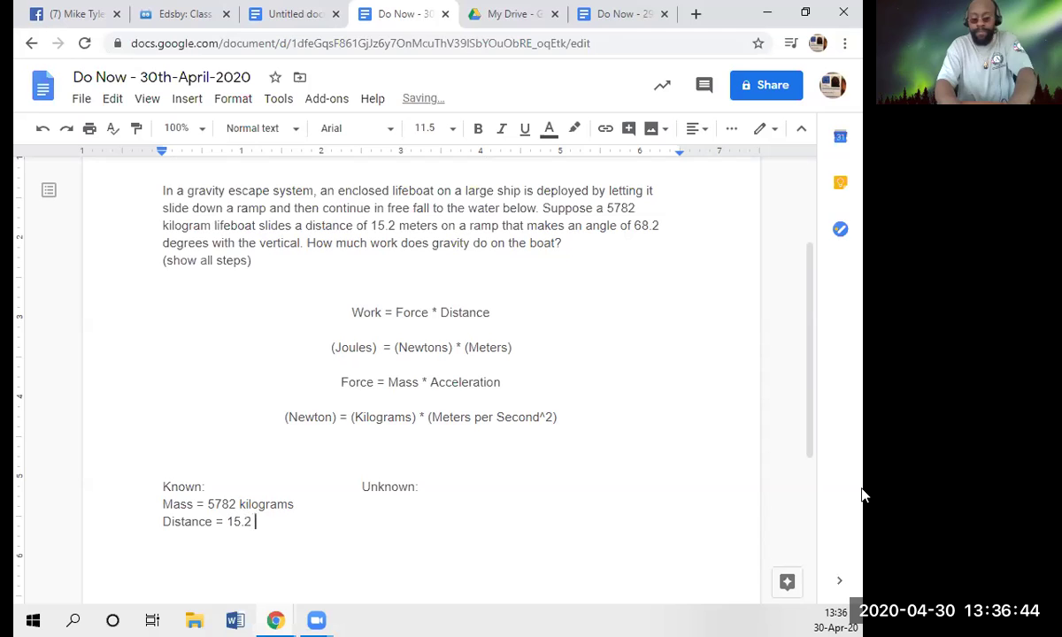
type("meters")
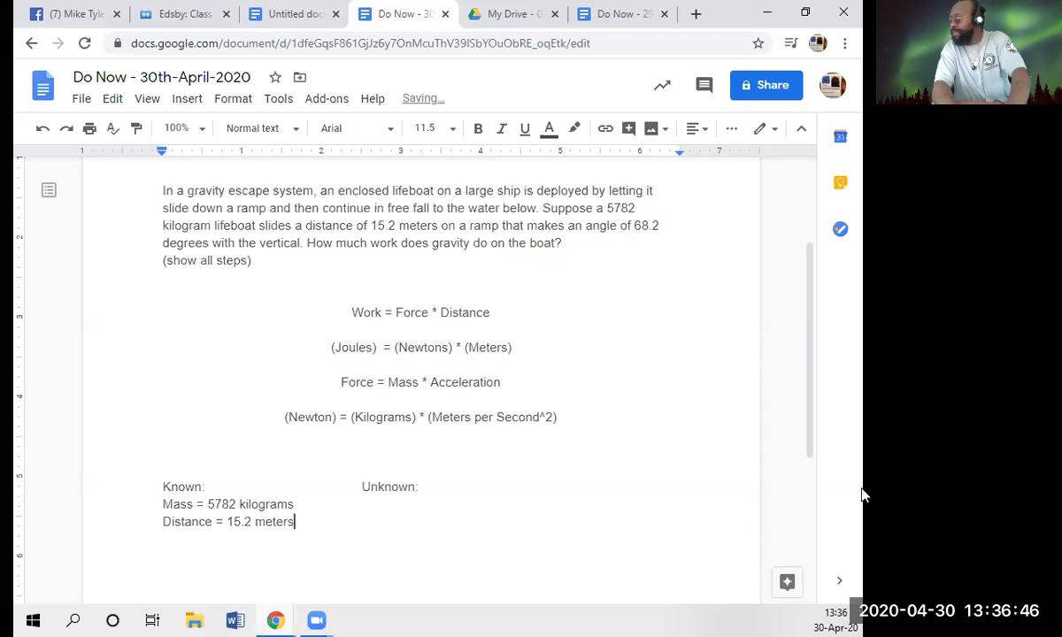
key("Return")
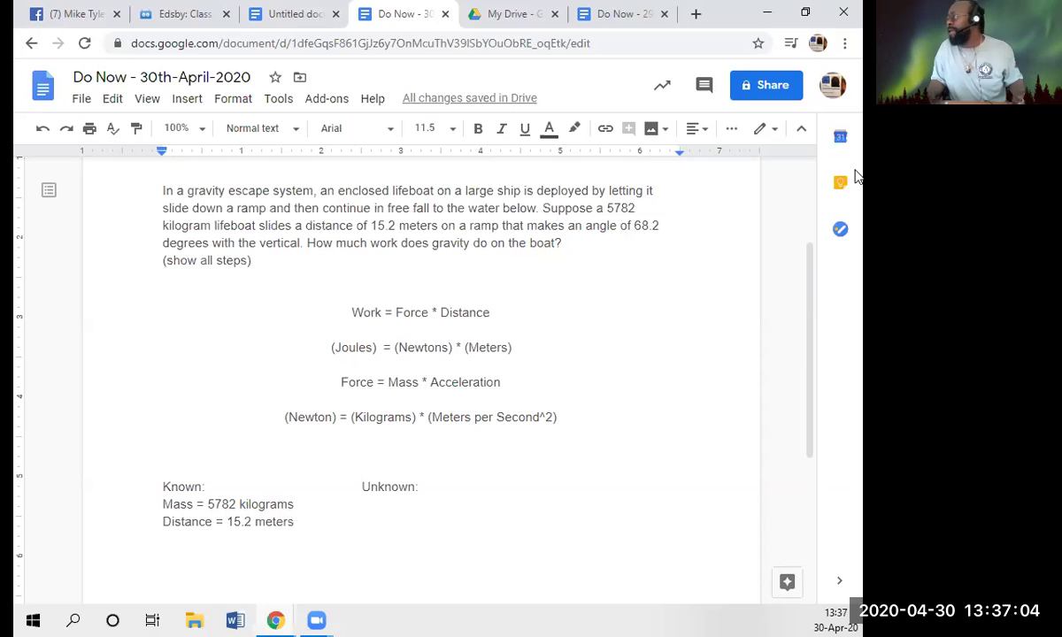
- Search Google for 'theta' in a new browser tab
left_click(695, 16)
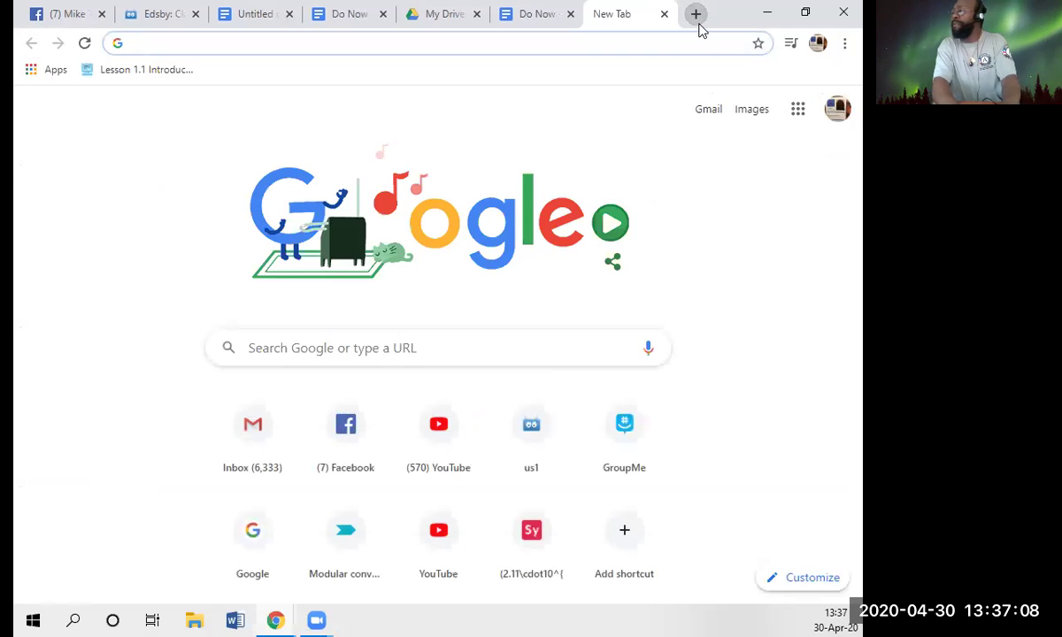
type("theta")
key("Return")
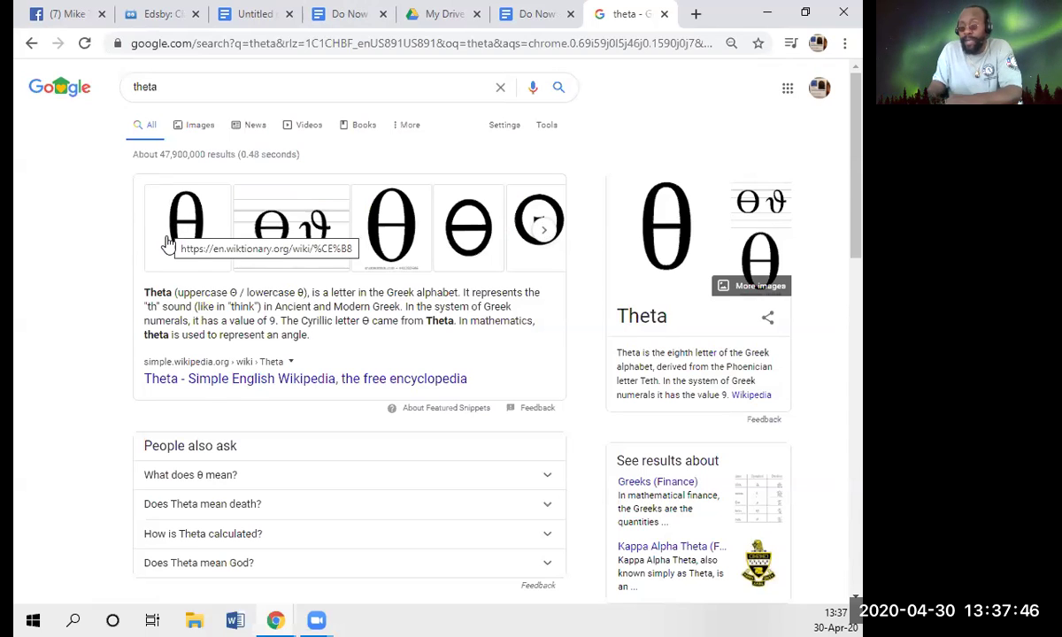
- Review the formulas in the 29th April Do Now document
left_click(541, 14)
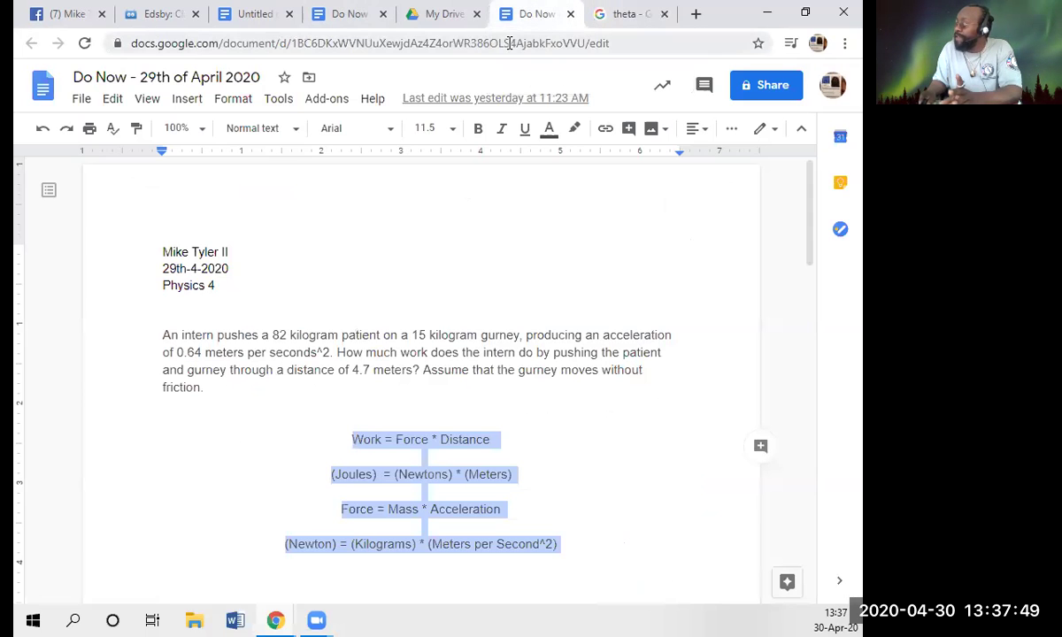
left_click(585, 528)
scroll(576, 524, "down", 1)
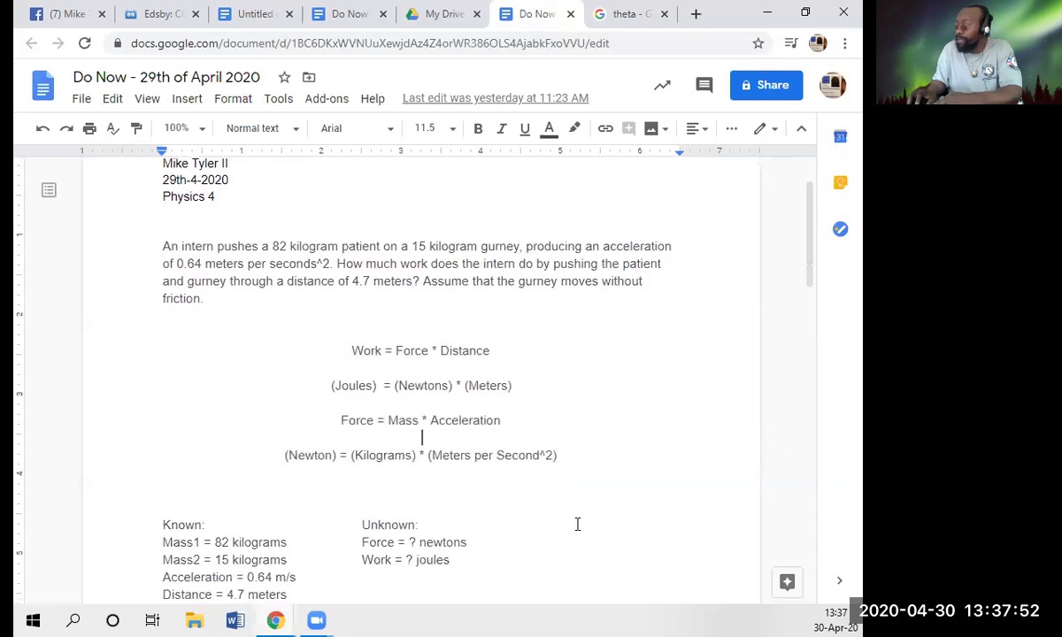
scroll(557, 513, "down", 2)
scroll(471, 462, "up", 3)
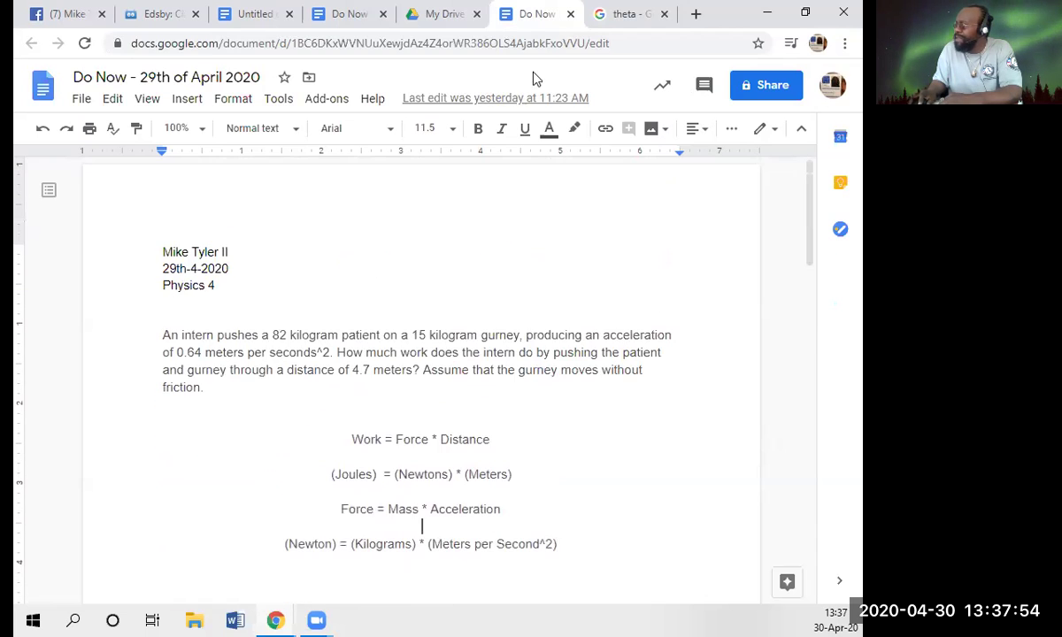
- Back in the 30th-April document, add 'Theta = 68.2 degrees' to the Known list
left_click(350, 13)
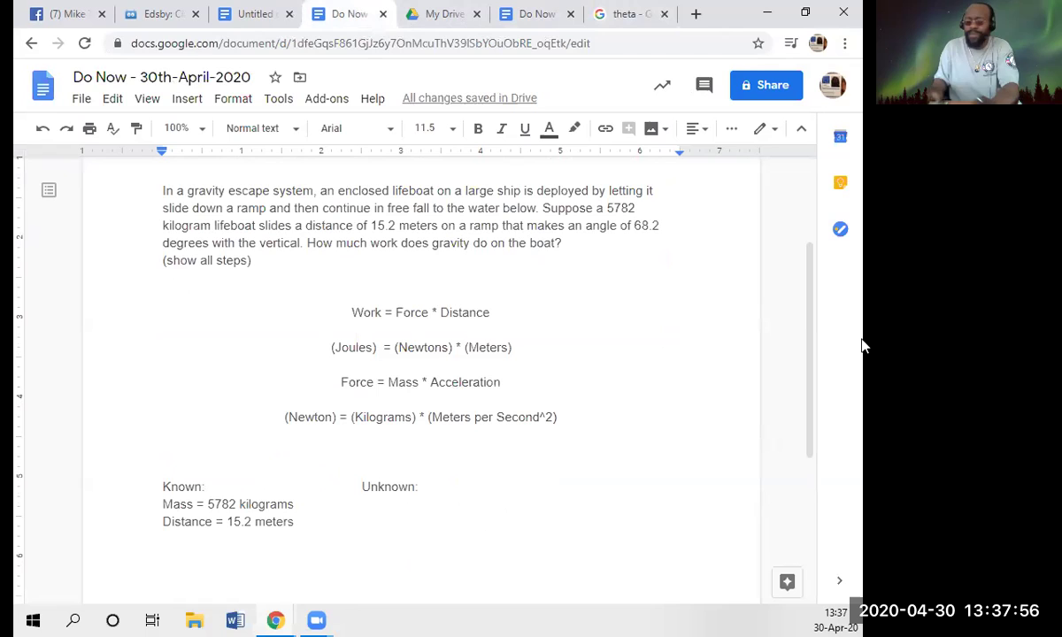
type("Thet")
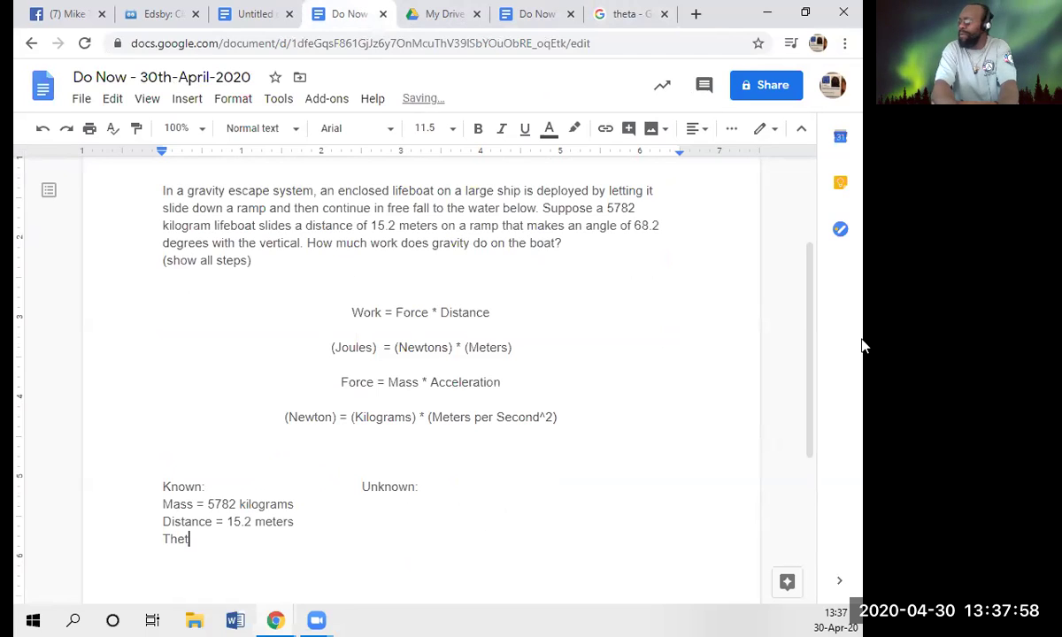
type("a")
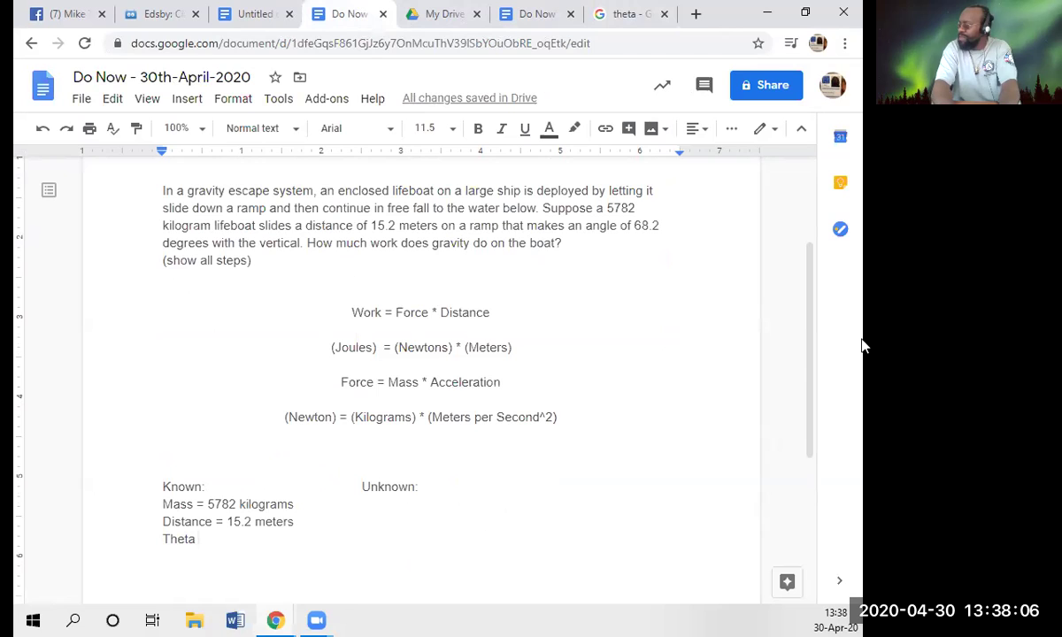
type("= ")
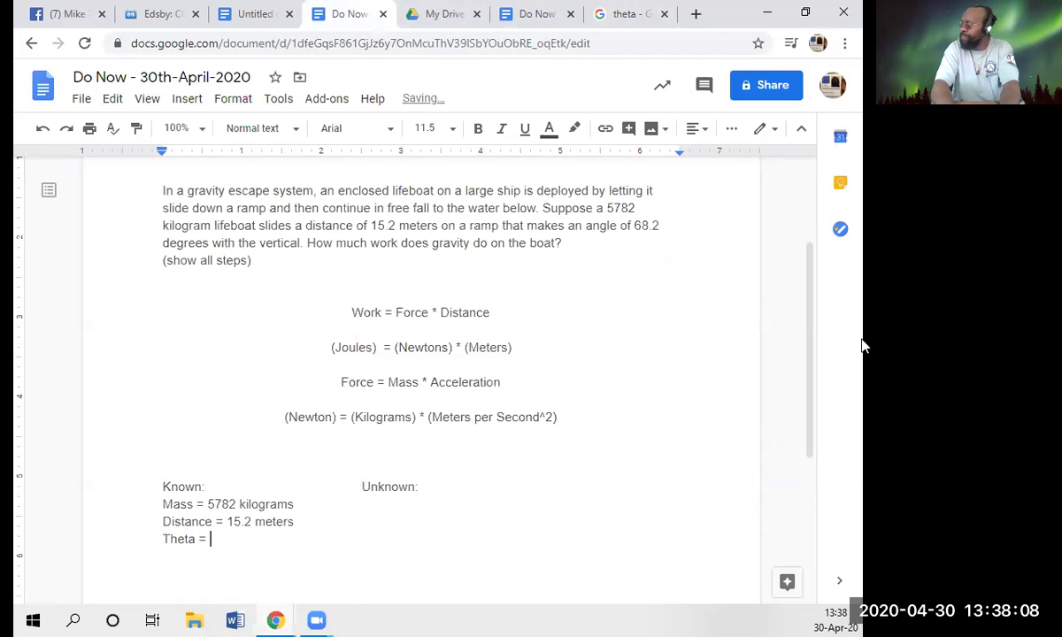
type("6")
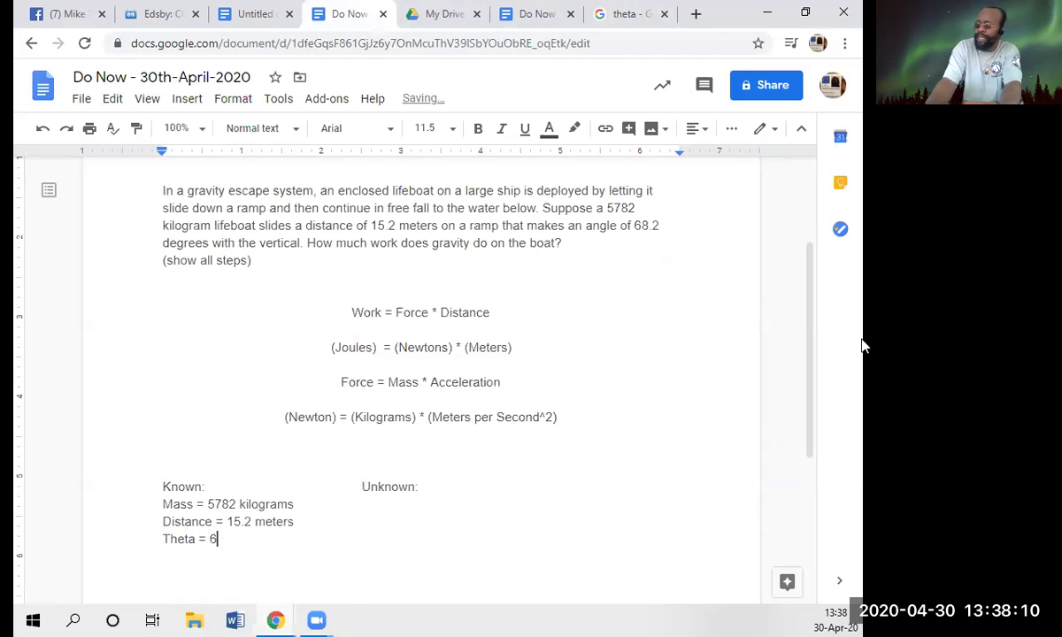
type("8.2 d")
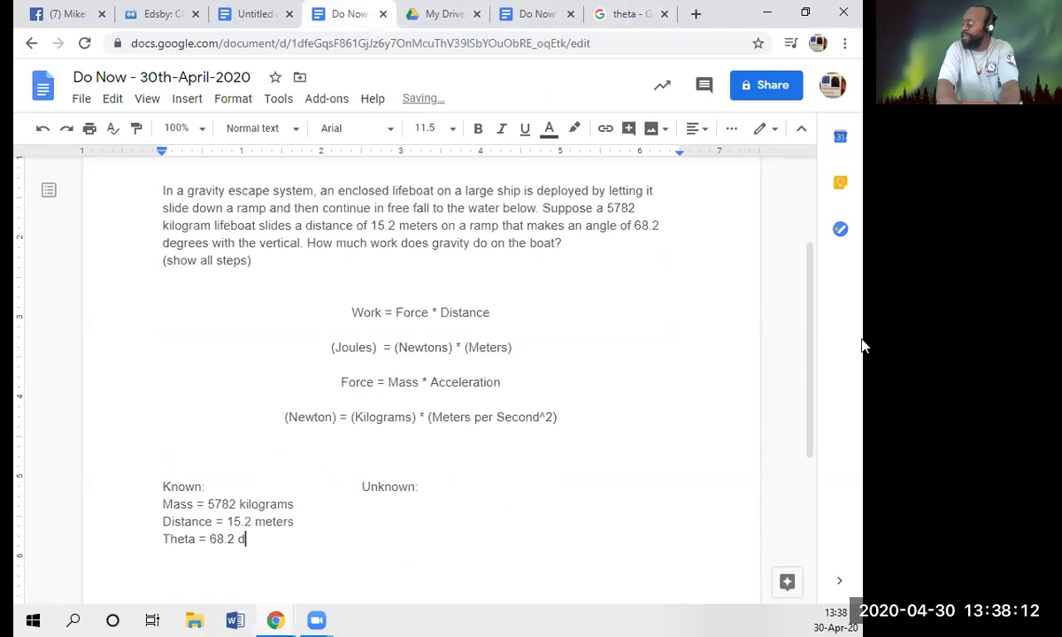
type("egrees")
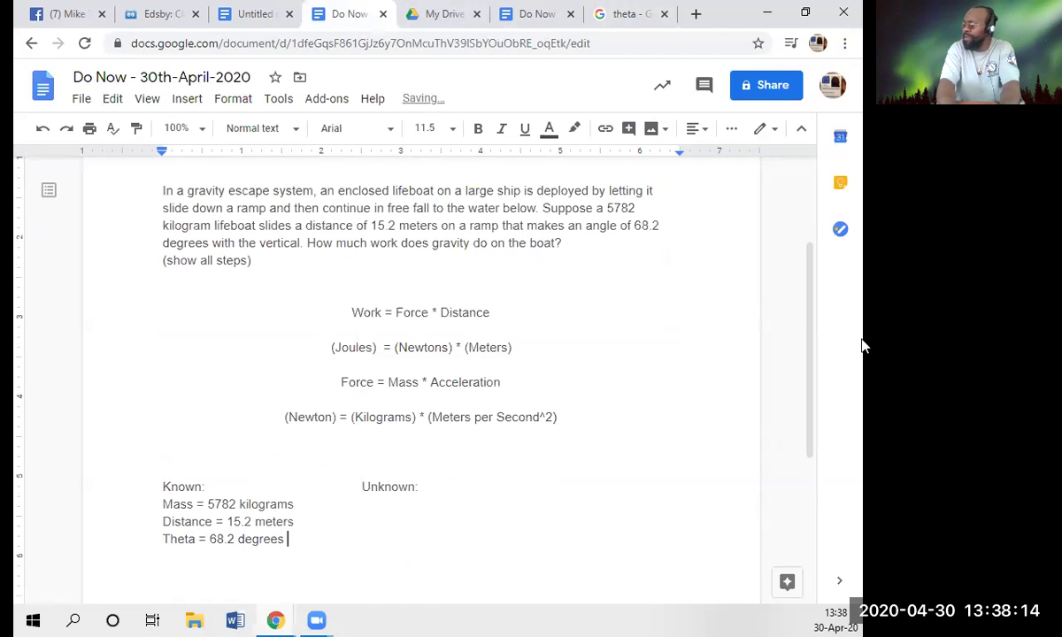
key("Up")
key("Up")
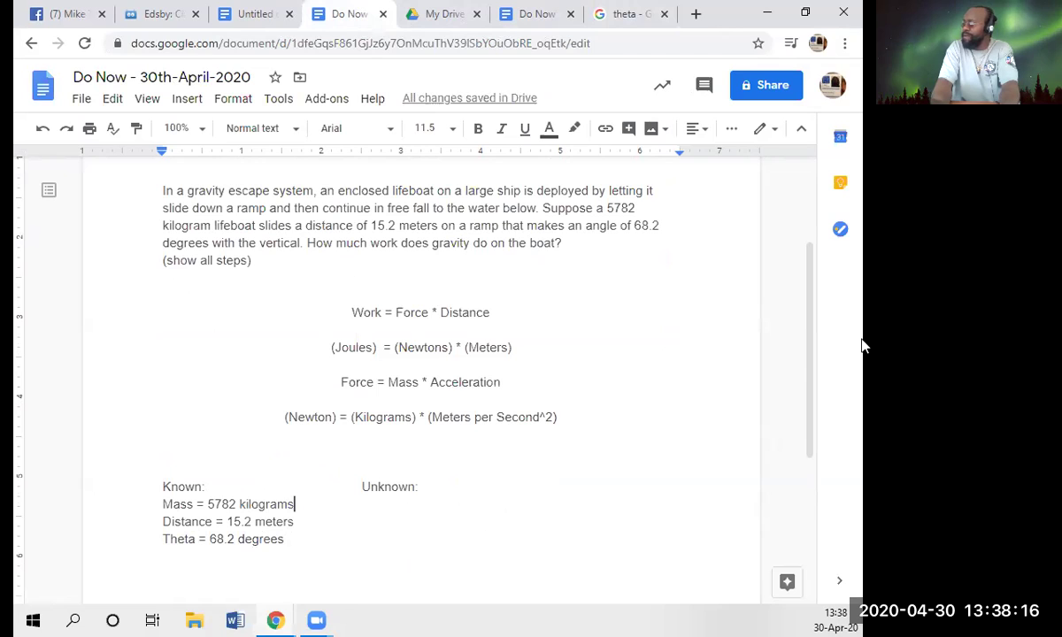
key("Tab")
key("Tab")
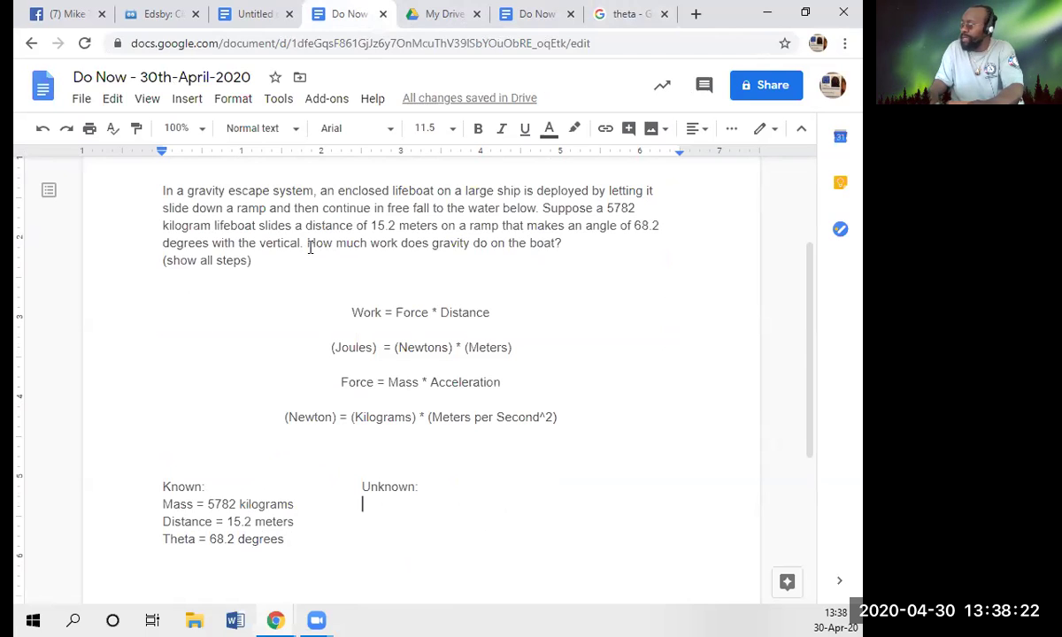
- Highlight the gravity work question and place the cursor at the end of the Newton line
left_click_drag(307, 244, 564, 250)
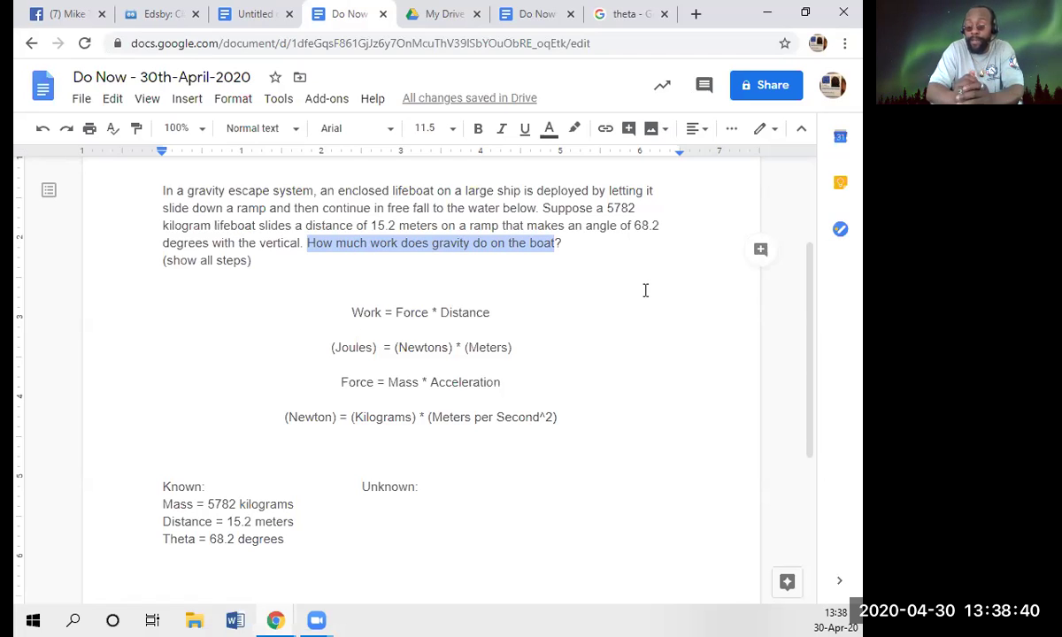
left_click(590, 413)
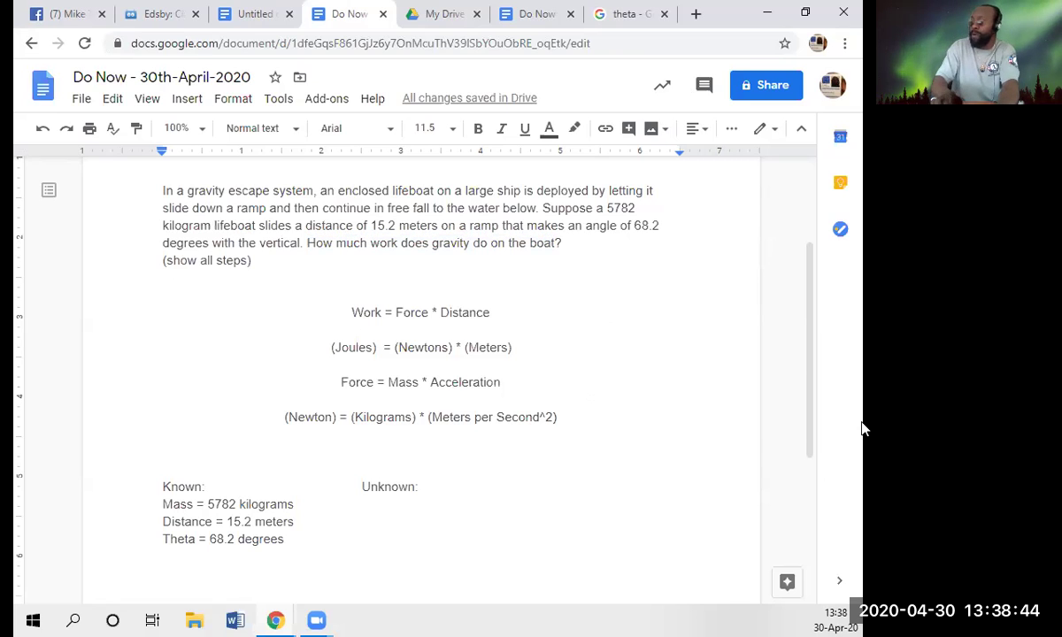
- On a new centred line below the formulas, write 'Work = Force*Distance*Cosine(Theta)'
key("Return")
key("Return")
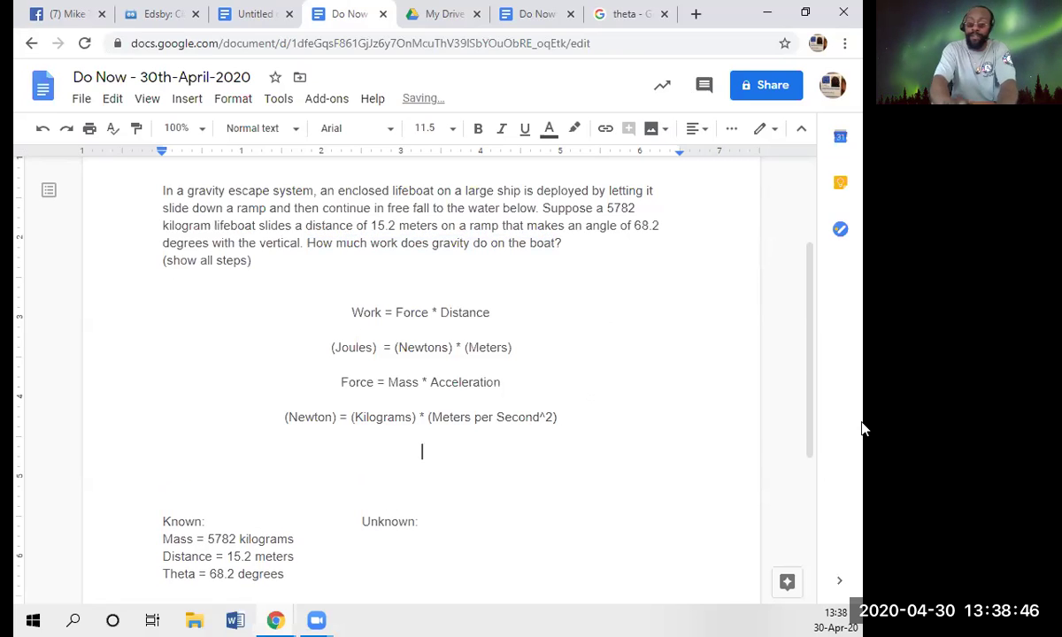
type("Force ")
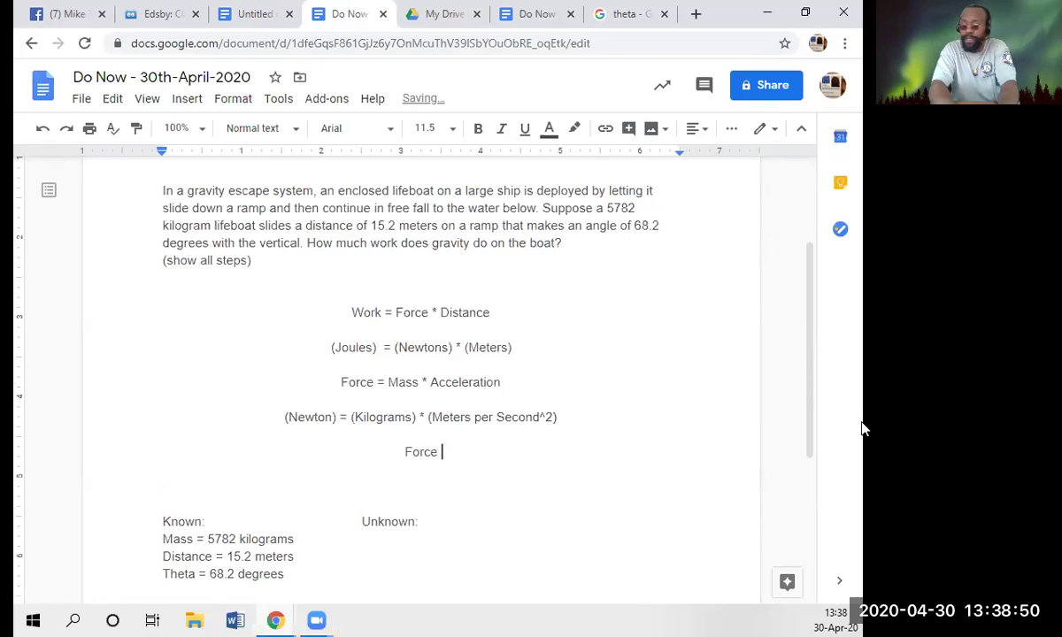
type("= M")
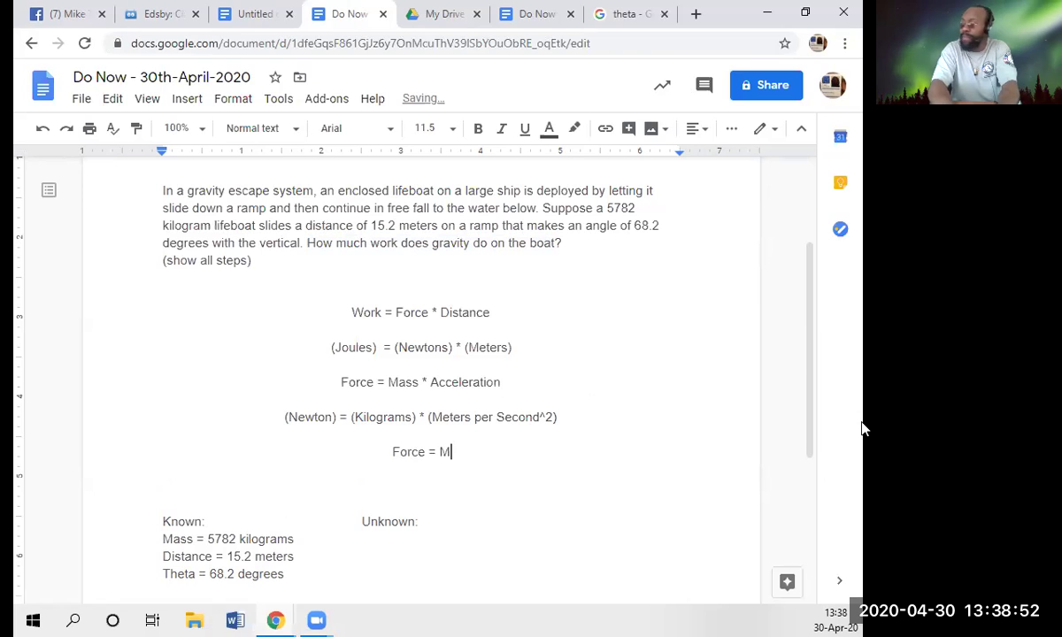
type("a")
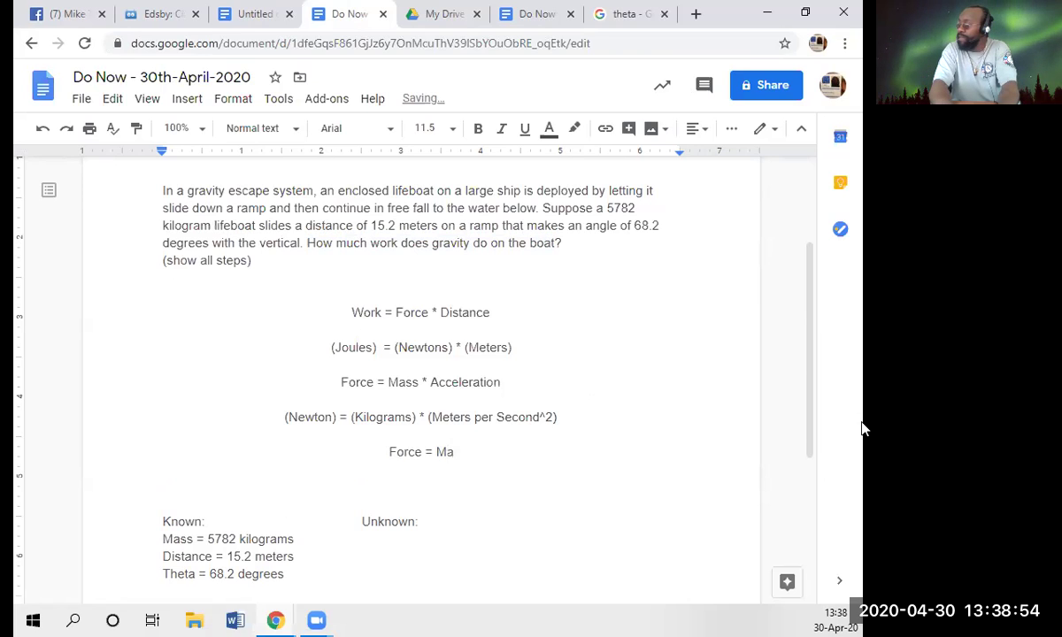
key("BackSpace")
key("BackSpace")
key("BackSpace")
key("BackSpace")
key("BackSpace")
key("BackSpace")
key("BackSpace")
key("BackSpace")
key("BackSpace")
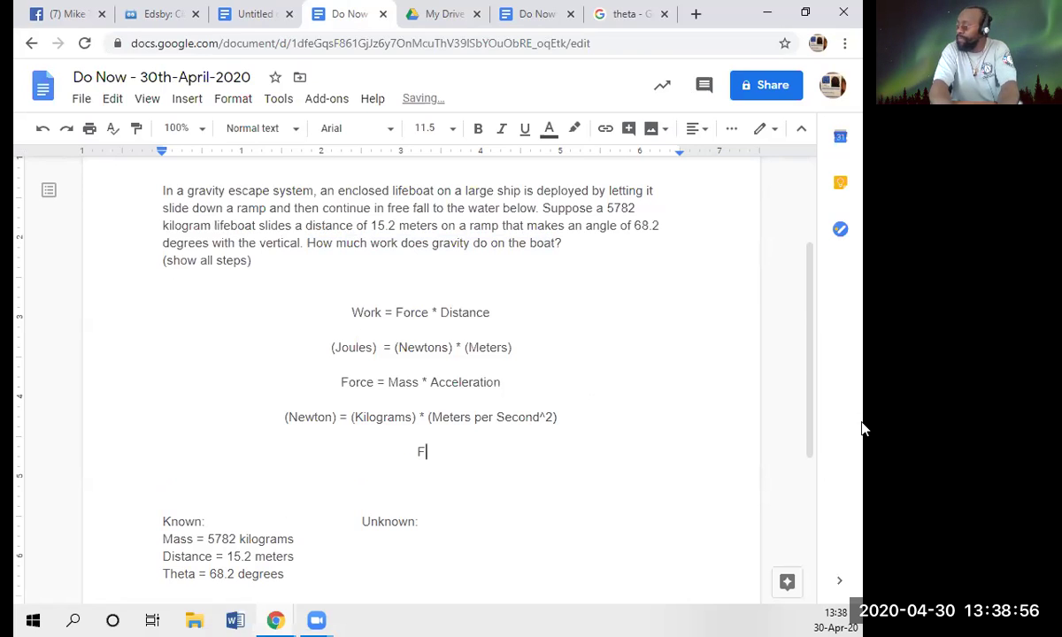
key("BackSpace")
type("Work")
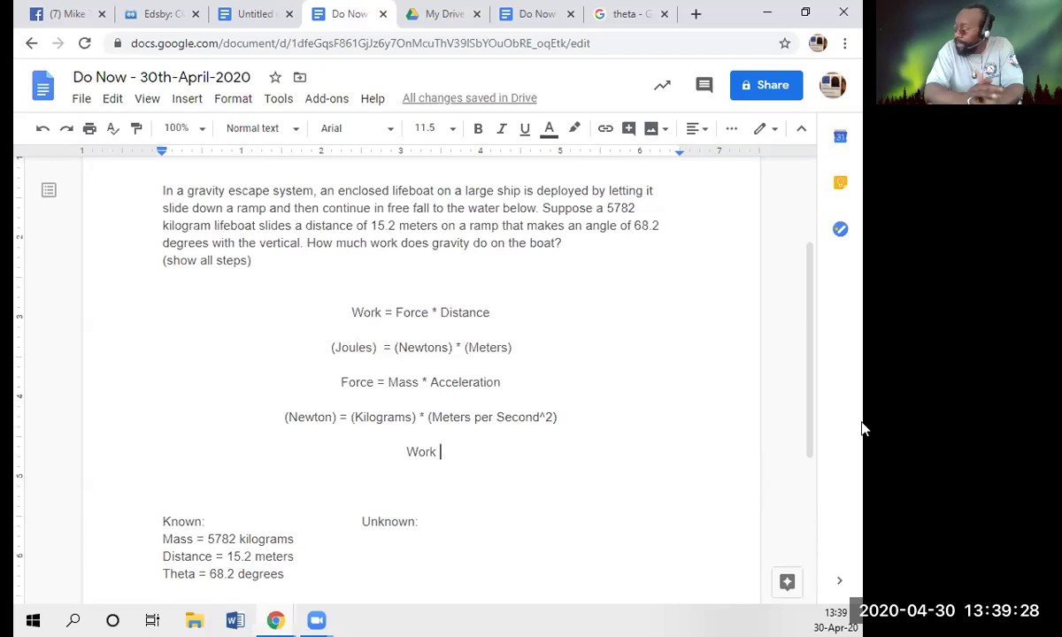
type("= ")
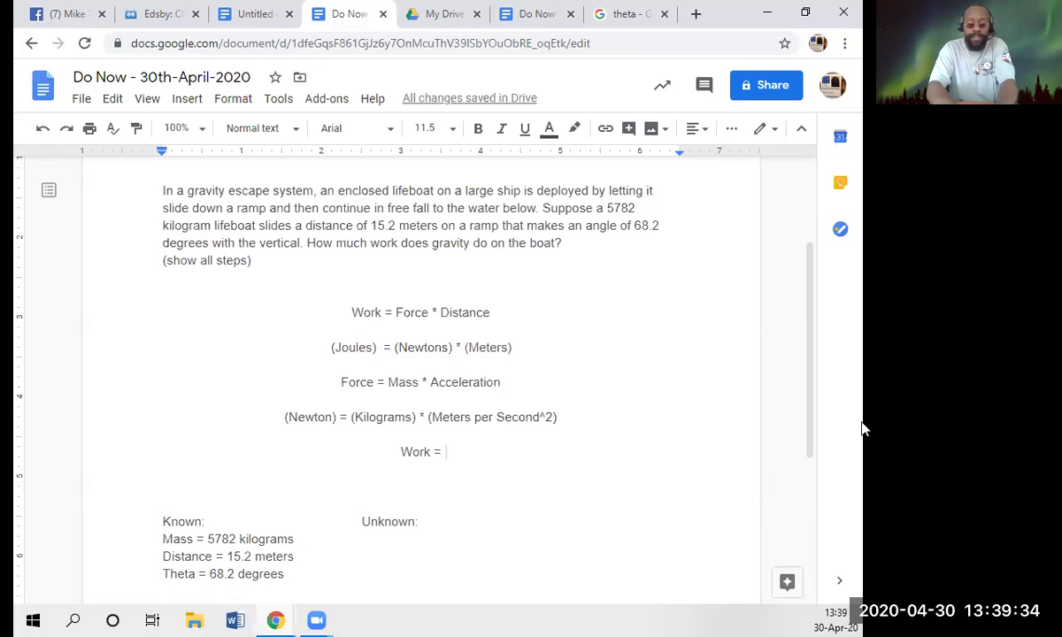
type("Fo")
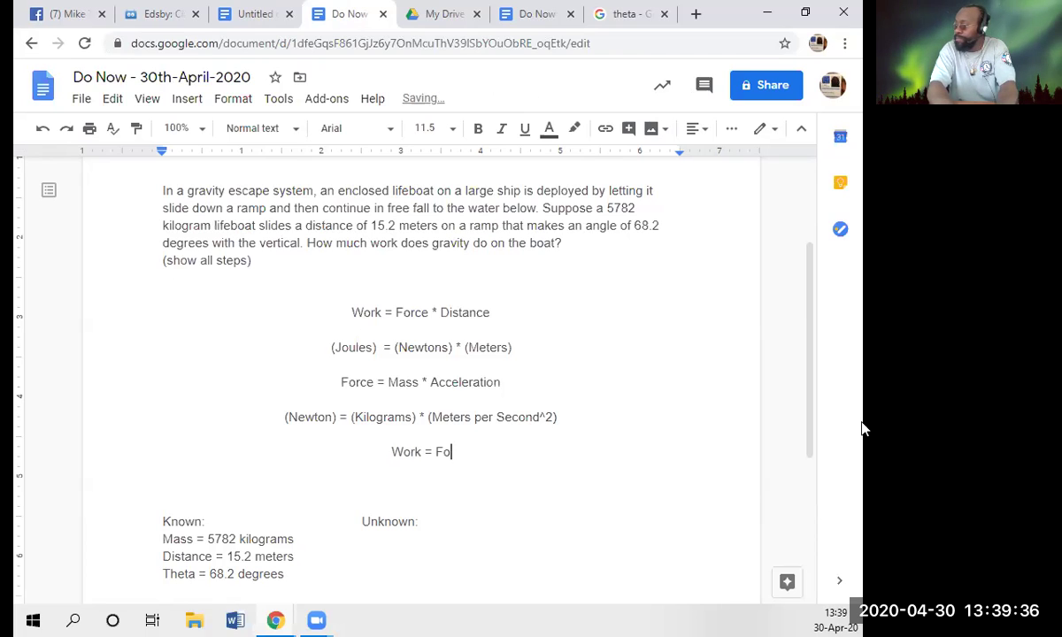
key("BackSpace")
type("orce")
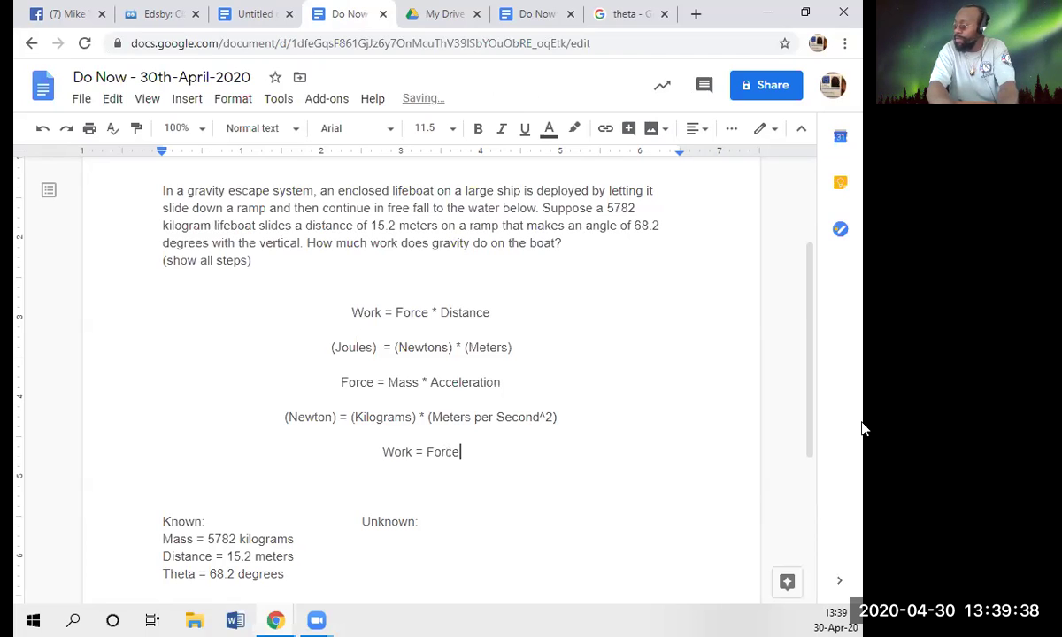
type("*")
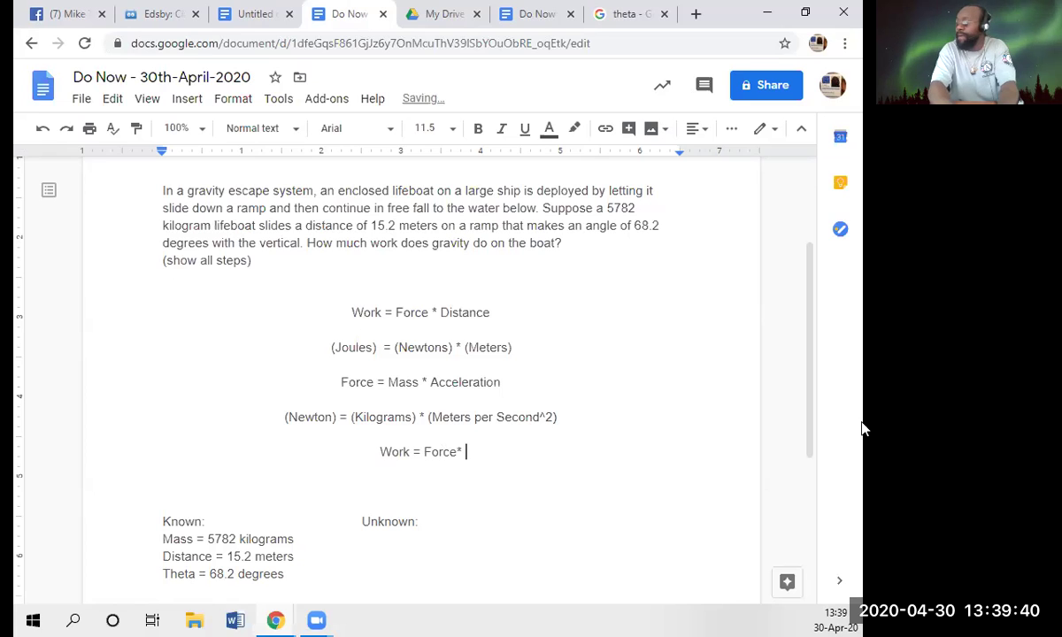
type("Distance")
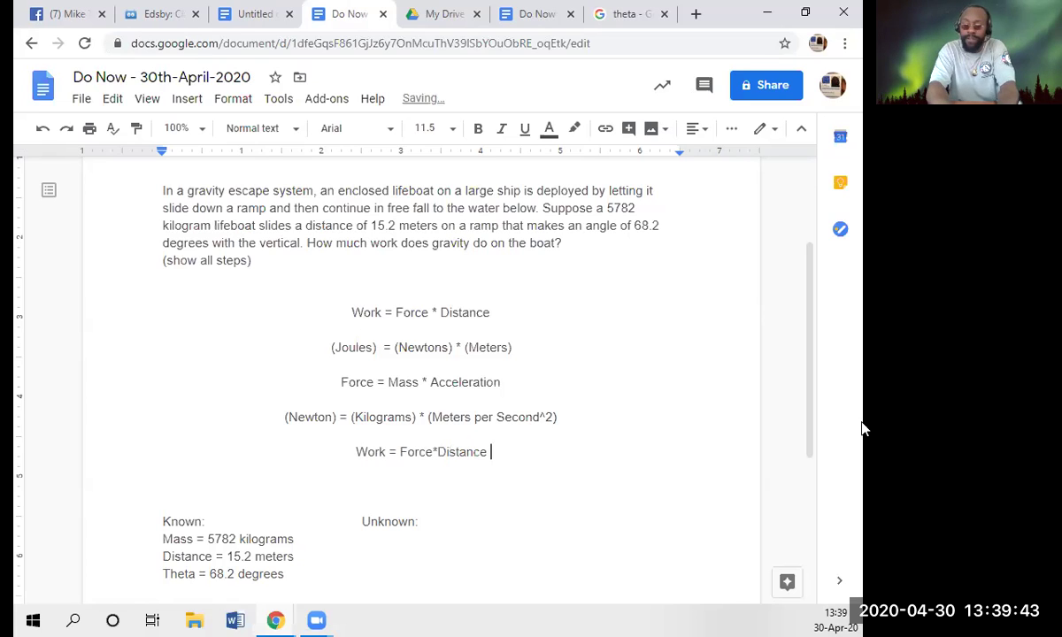
key("BackSpace")
type("(")
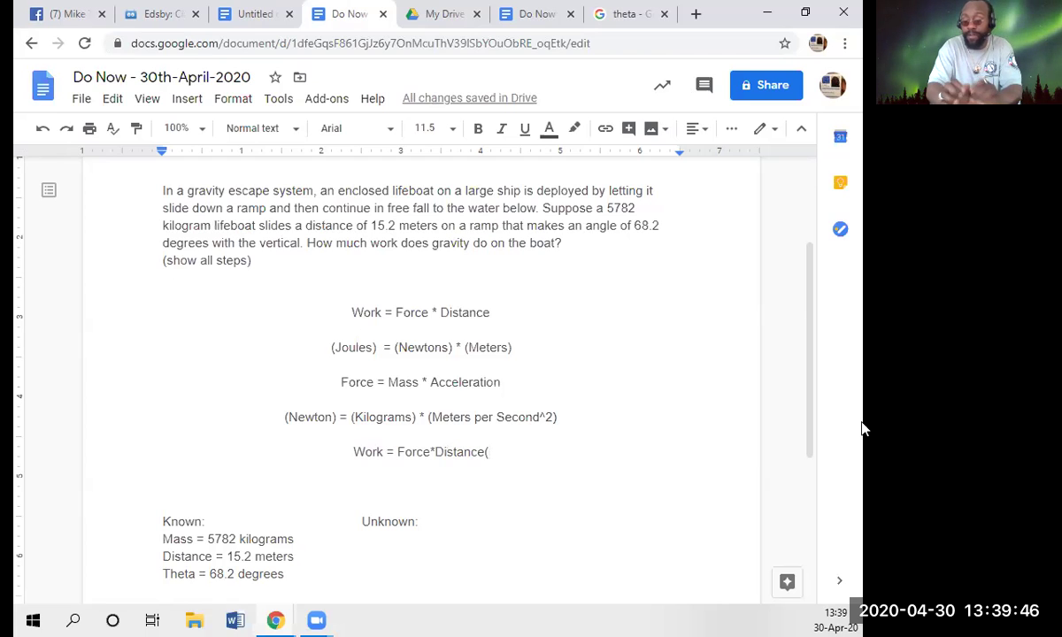
type("Cos(")
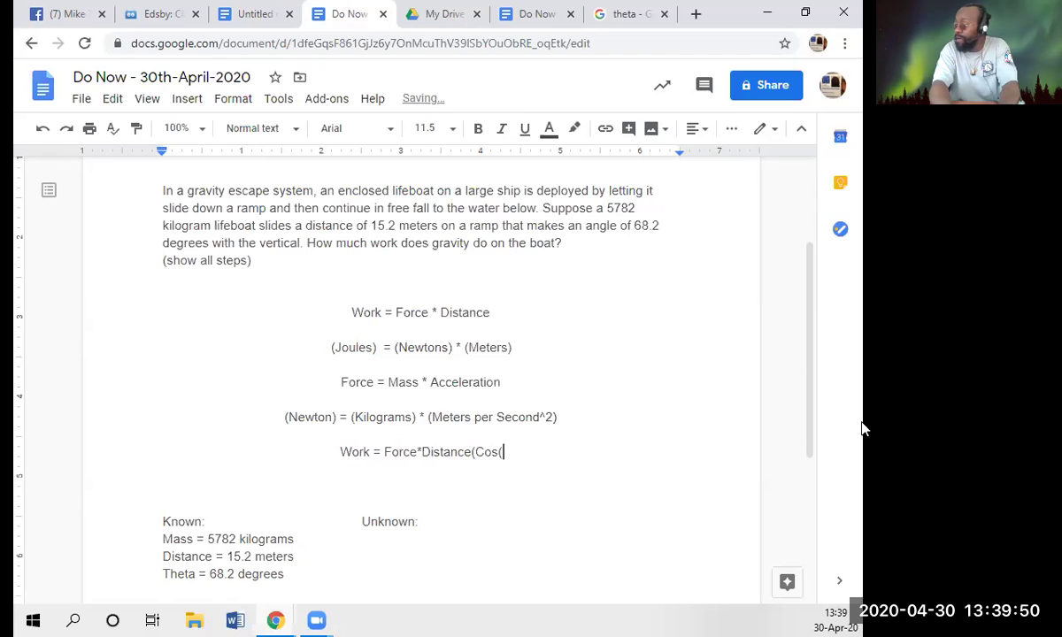
key("BackSpace")
key("BackSpace")
key("BackSpace")
key("BackSpace")
key("BackSpace")
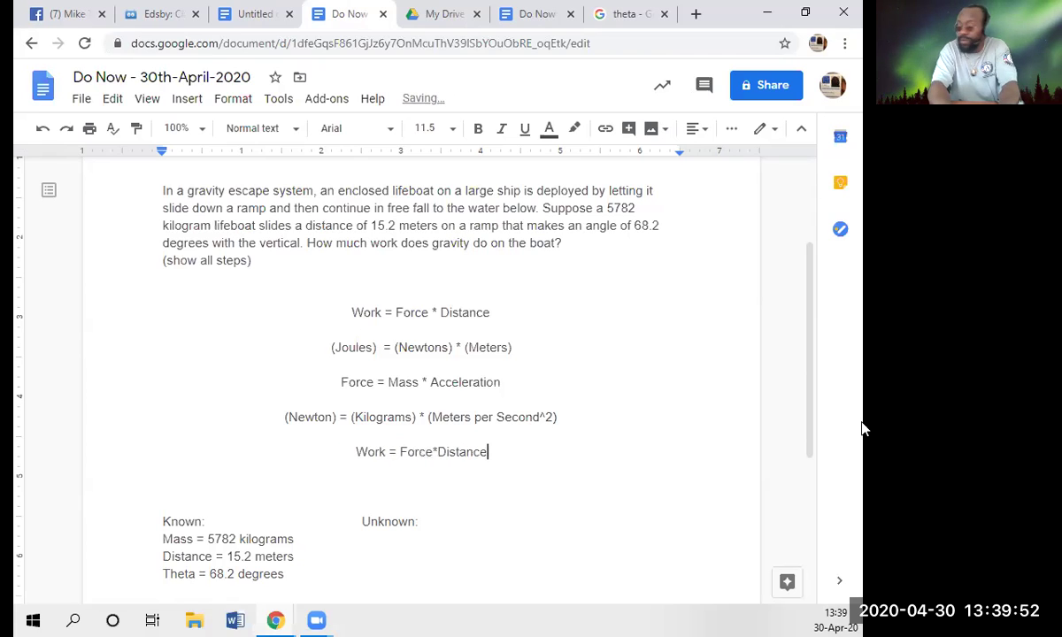
type("*Cos")
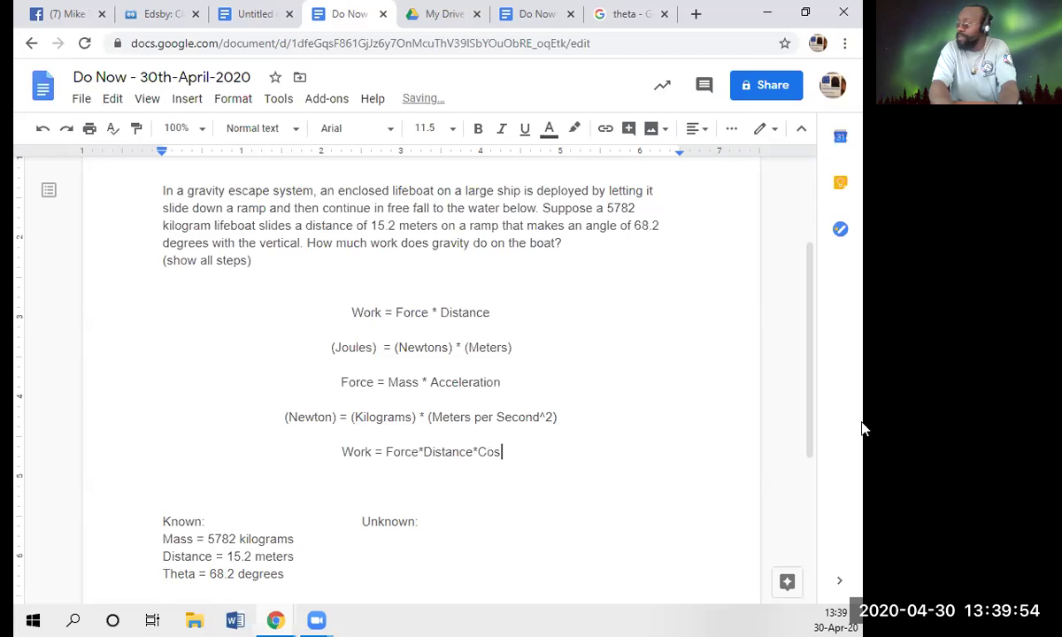
type("ine")
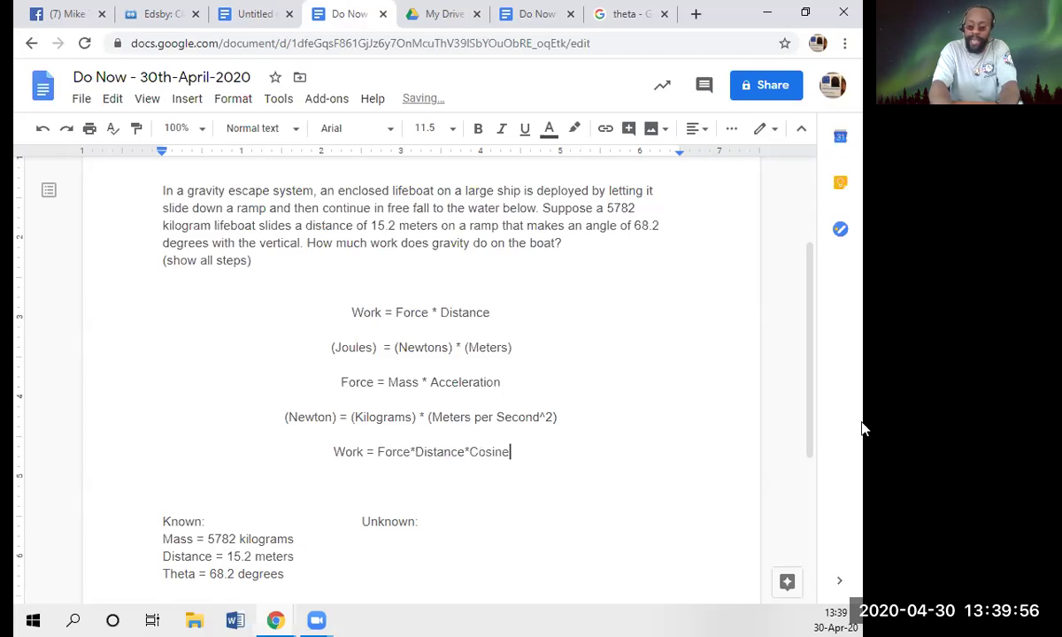
type("(")
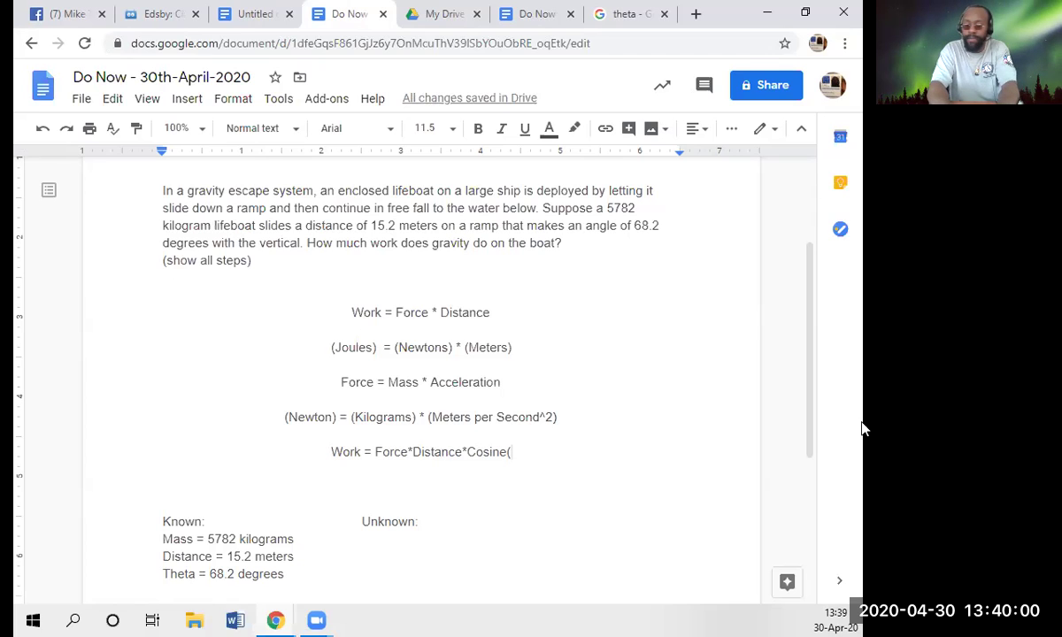
type("Theta")
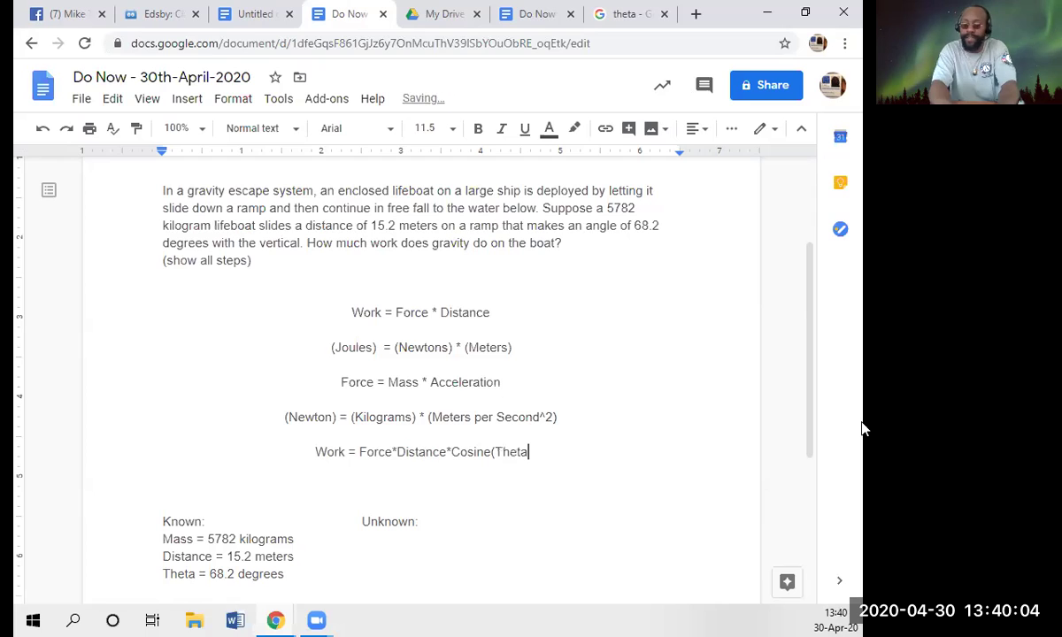
type(")")
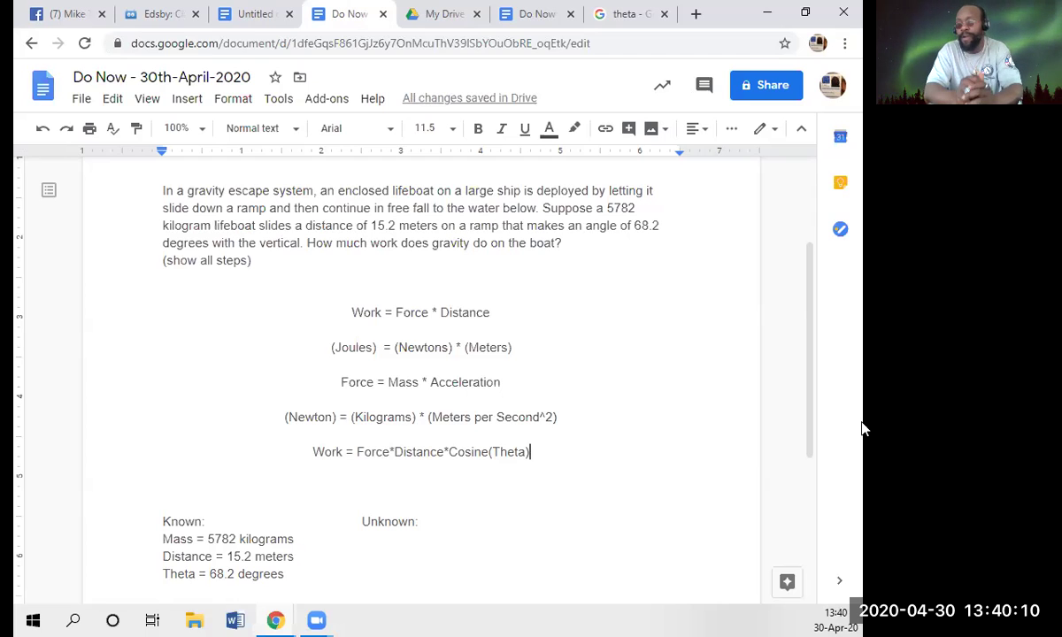
key("Down")
key("Down")
key("Down")
key("Down")
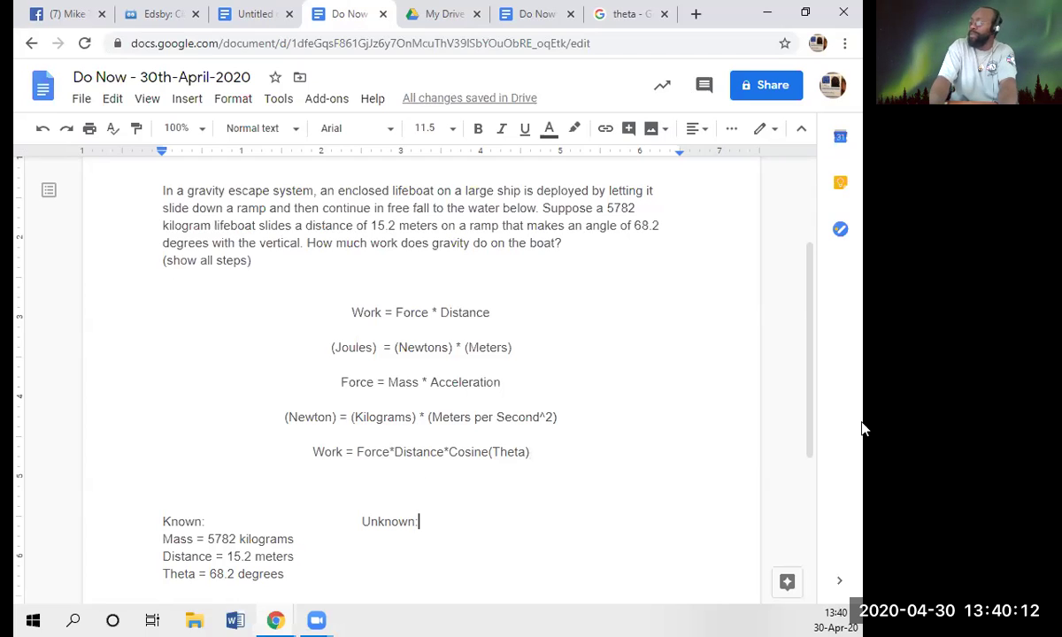
- Add 'Work = ? joules' on a new line under the Unknown: heading
key("Return")
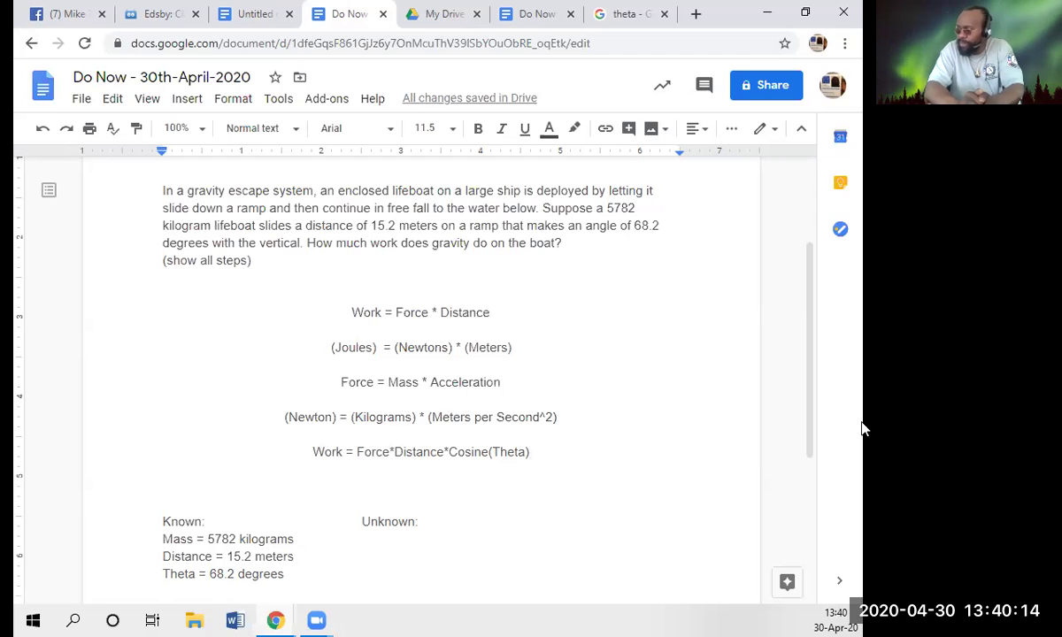
type("Work ")
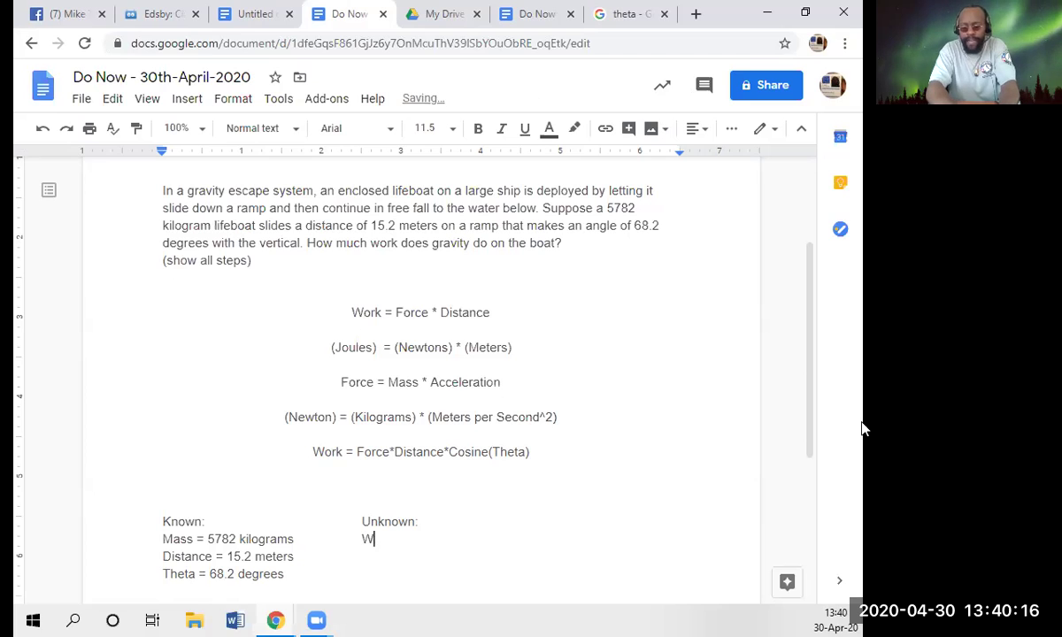
type("= ")
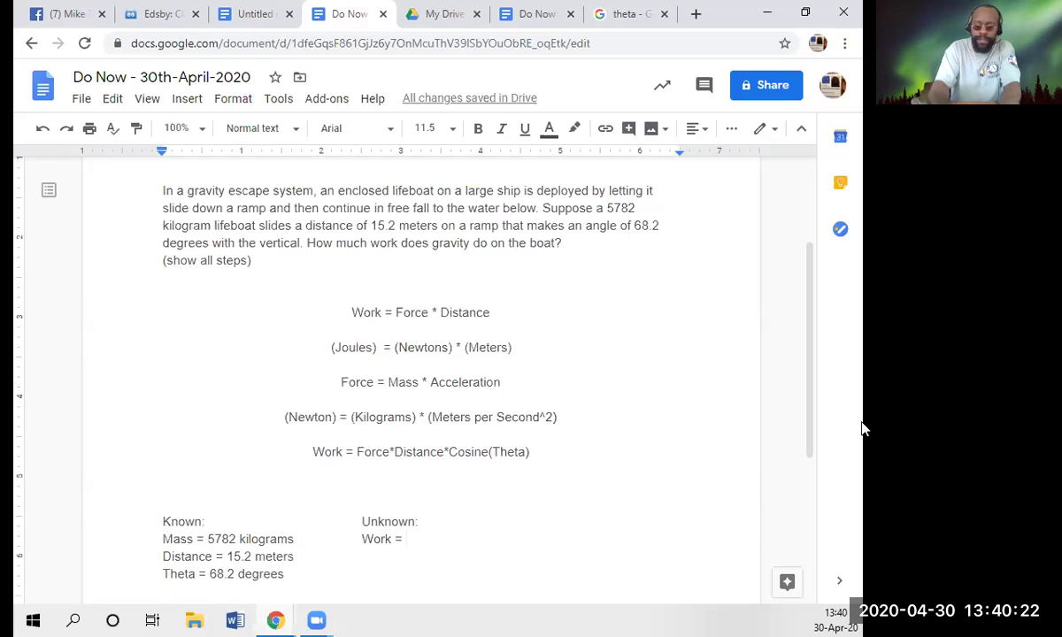
type("?")
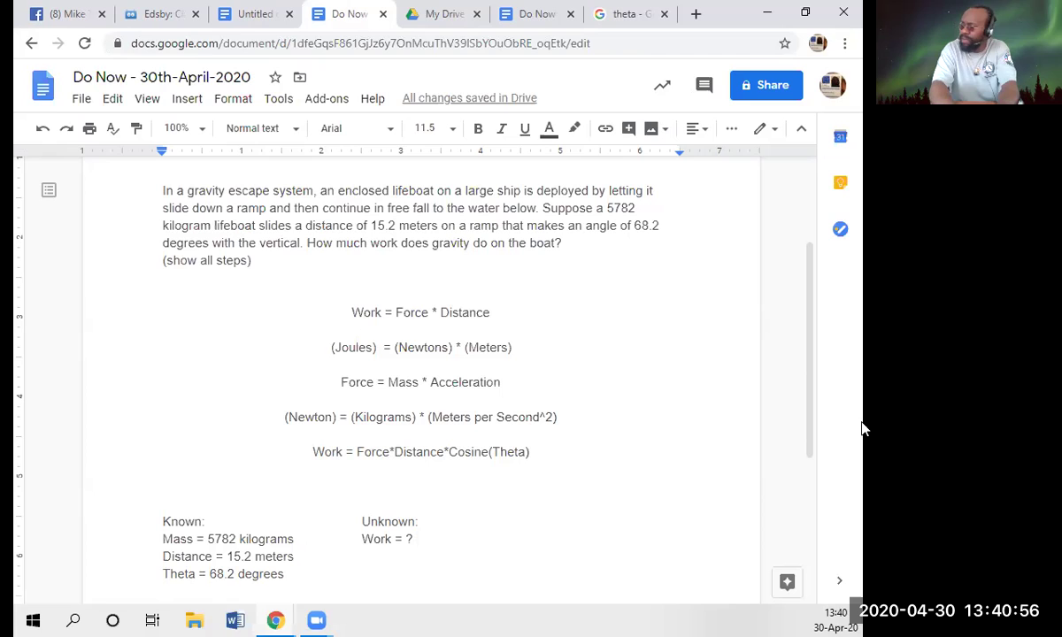
type("Joules")
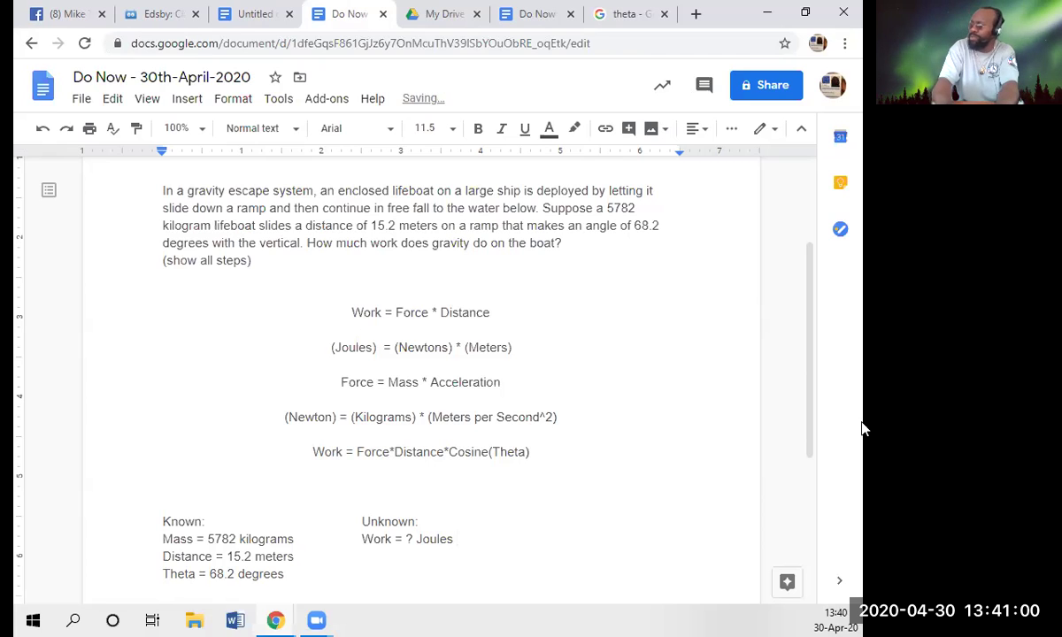
key("Left")
key("Left")
key("Left")
key("Left")
key("Left")
key("Left")
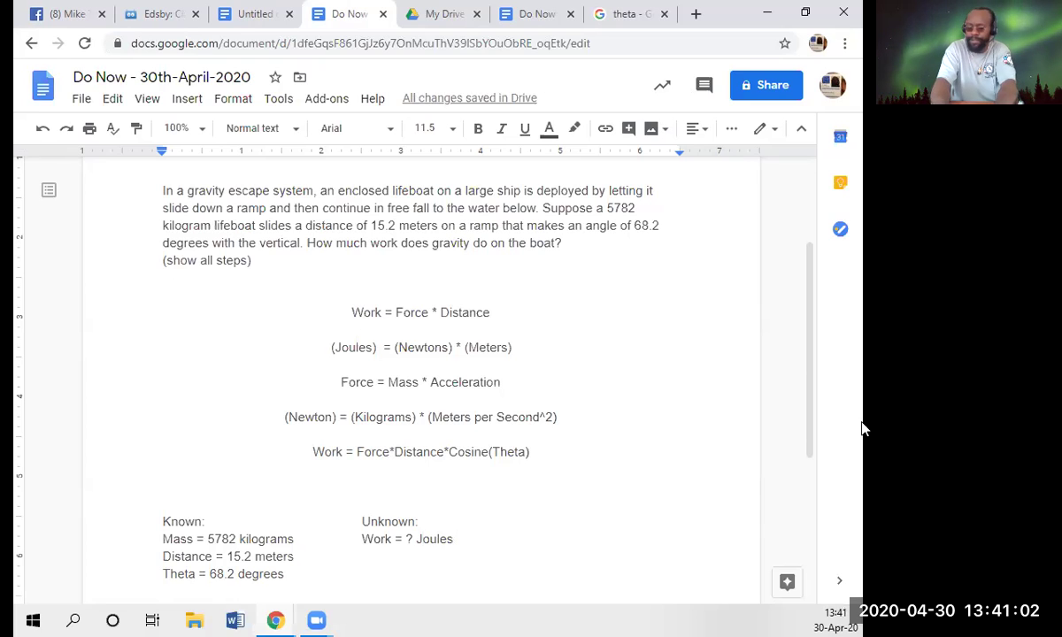
key("BackSpace")
type("j")
key("End")
- Move the cursor up through the Known list to the Work formula line
key("Down")
key("Down")
key("Up")
key("End")
key("Up")
key("Up")
key("End")
key("Up")
key("Up")
key("Up")
key("Up")
key("Right")
key("Right")
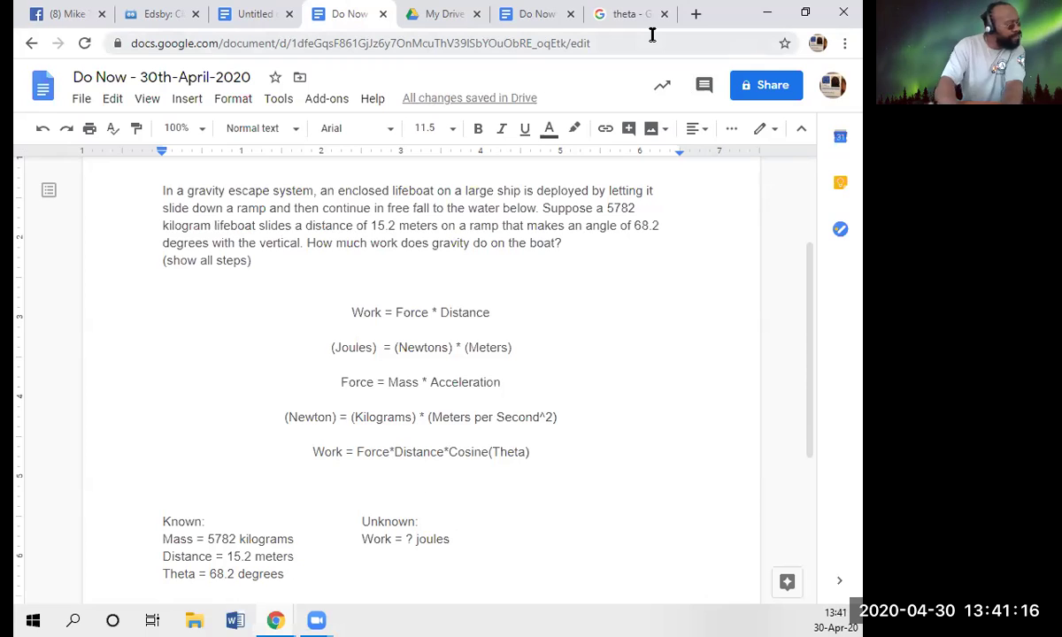
- In a new tab, type the search 'definition of work with force and displacement at an angle'
left_click(695, 14)
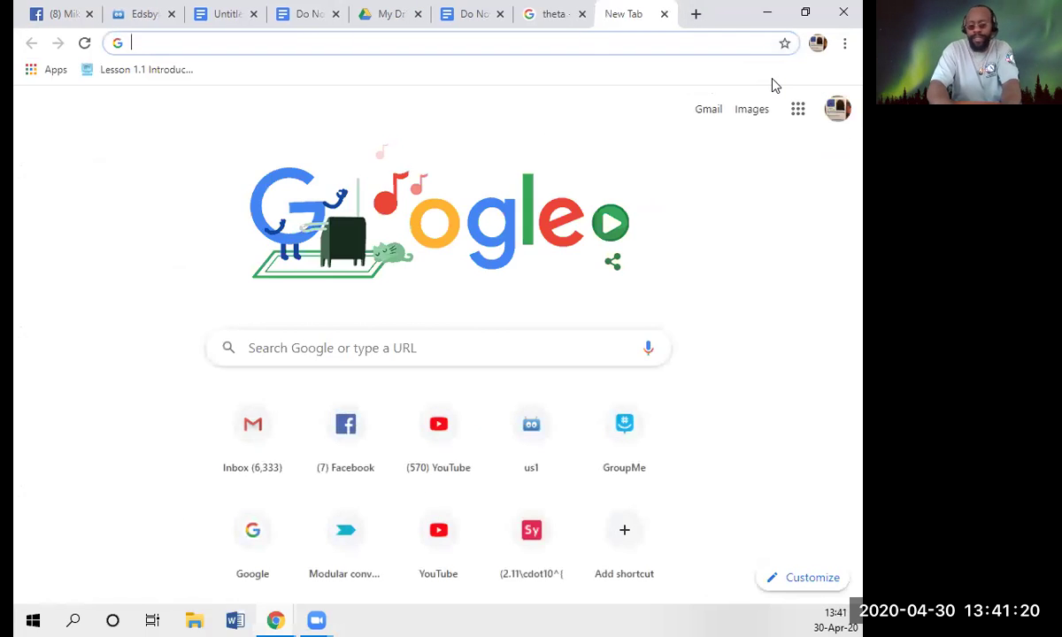
type("degin")
key("BackSpace")
key("BackSpace")
key("BackSpace")
type("f")
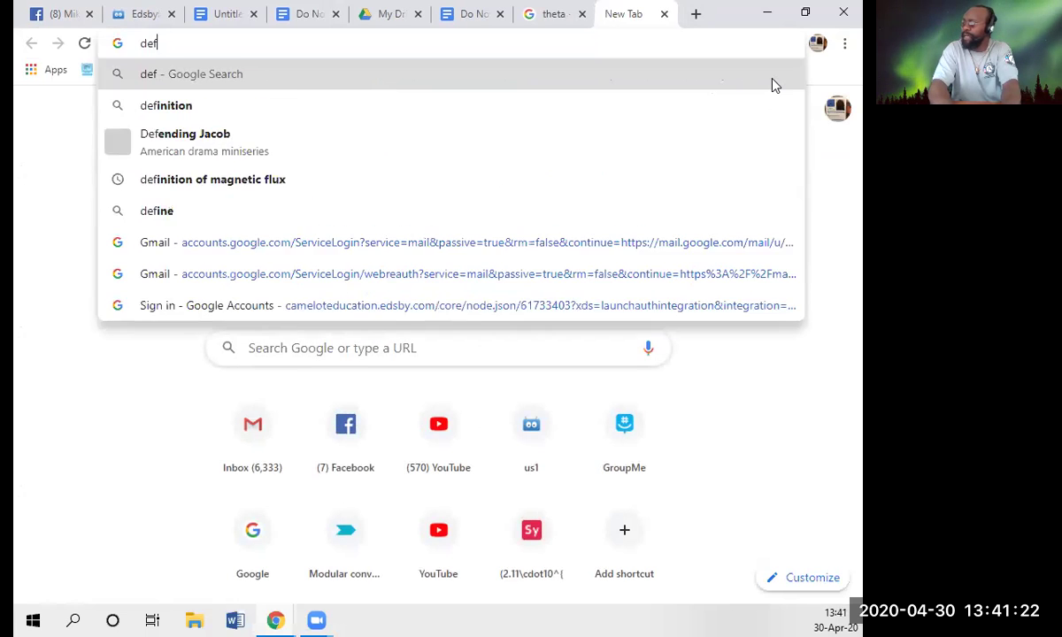
type("inition of work")
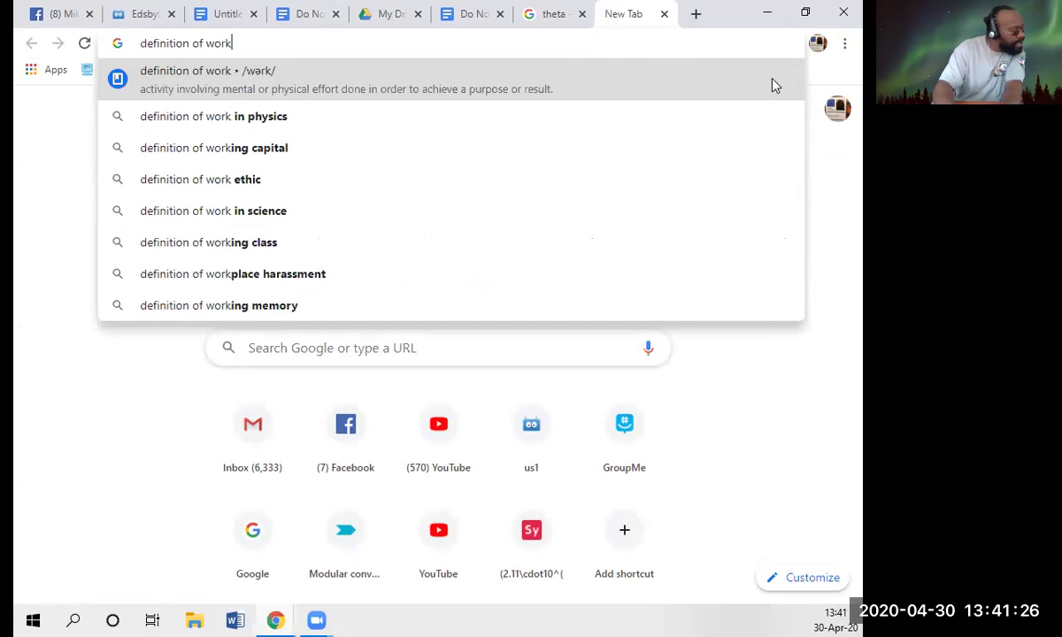
type(" with ")
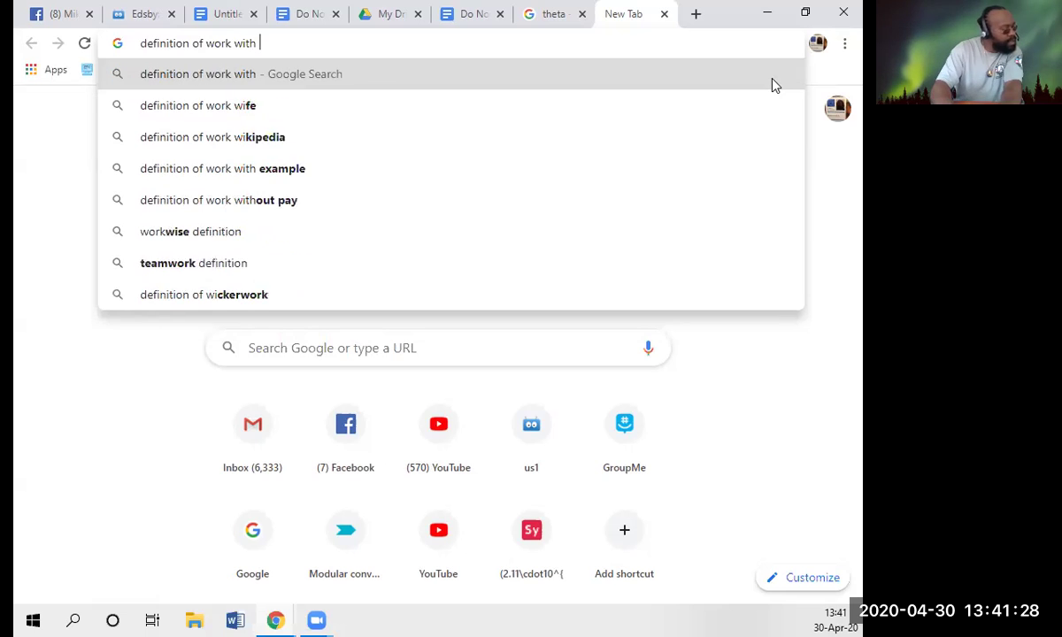
type("force ")
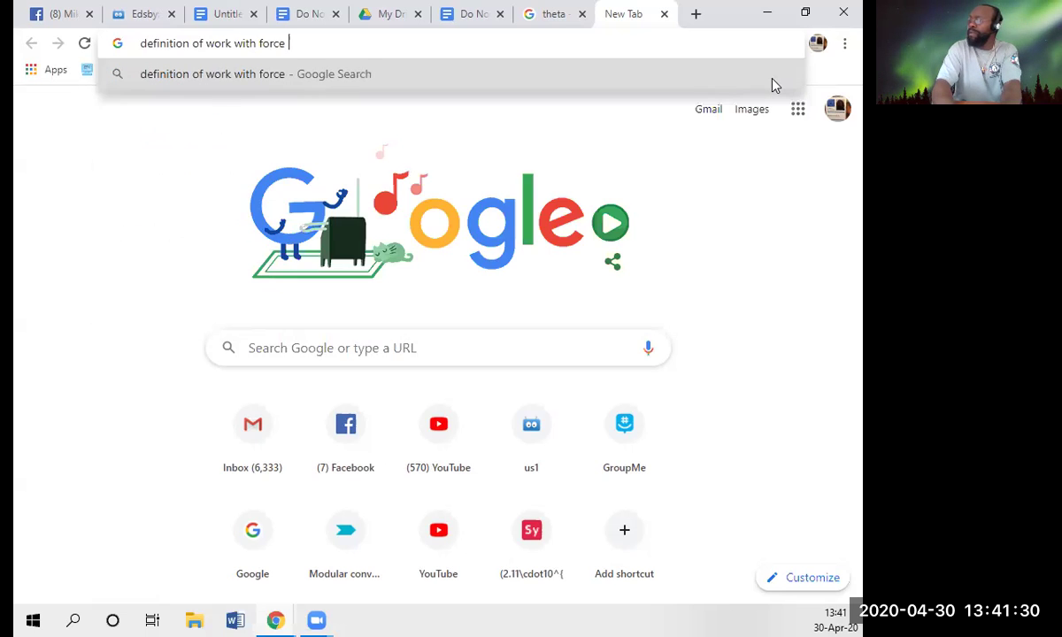
type("and dis")
key("BackSpace")
type("disp")
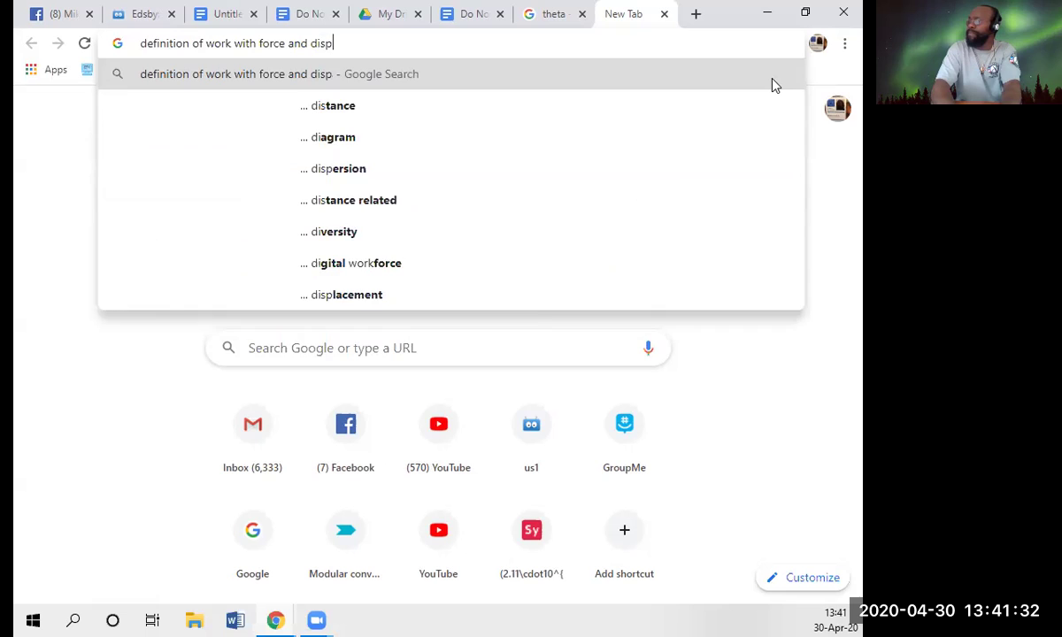
type("lacement")
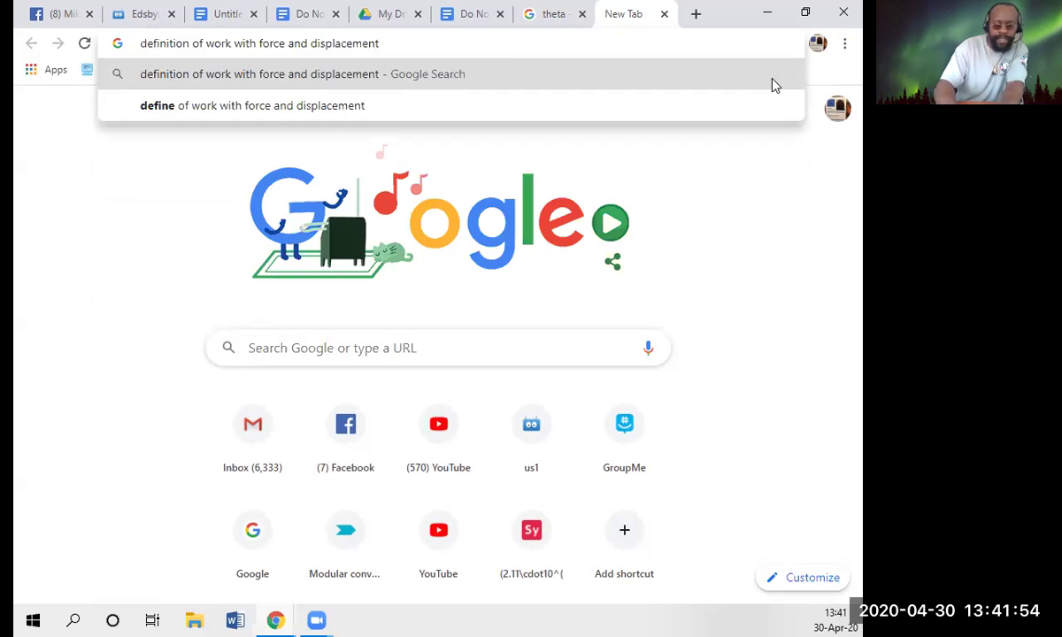
type("at an ")
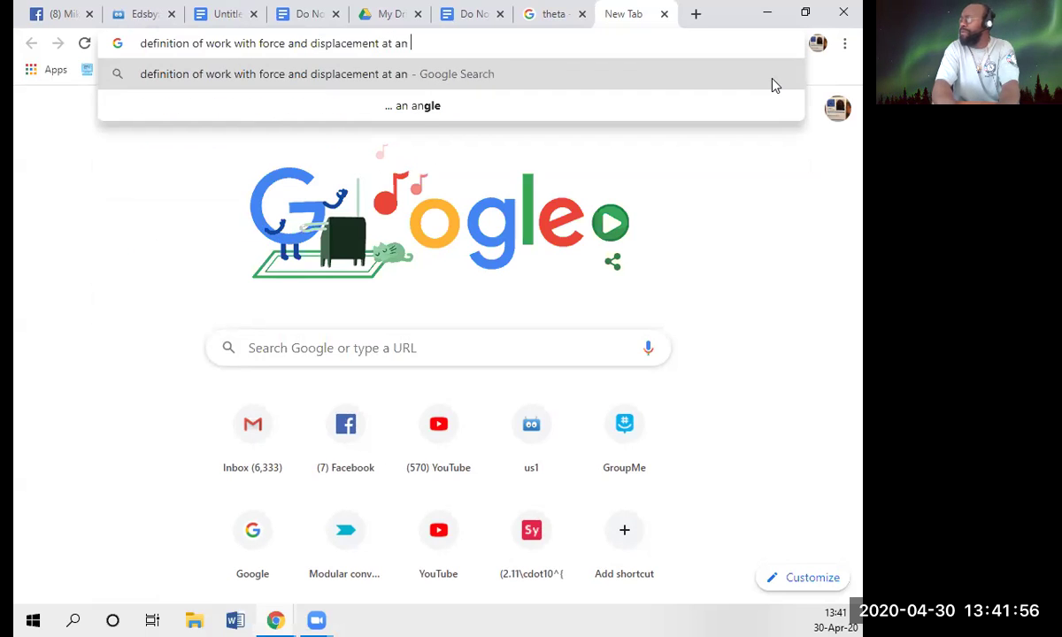
type("angle")
- Search for work at an angle, select W = F • d • cos θ, then view the 29th April Do Now
key("Return")
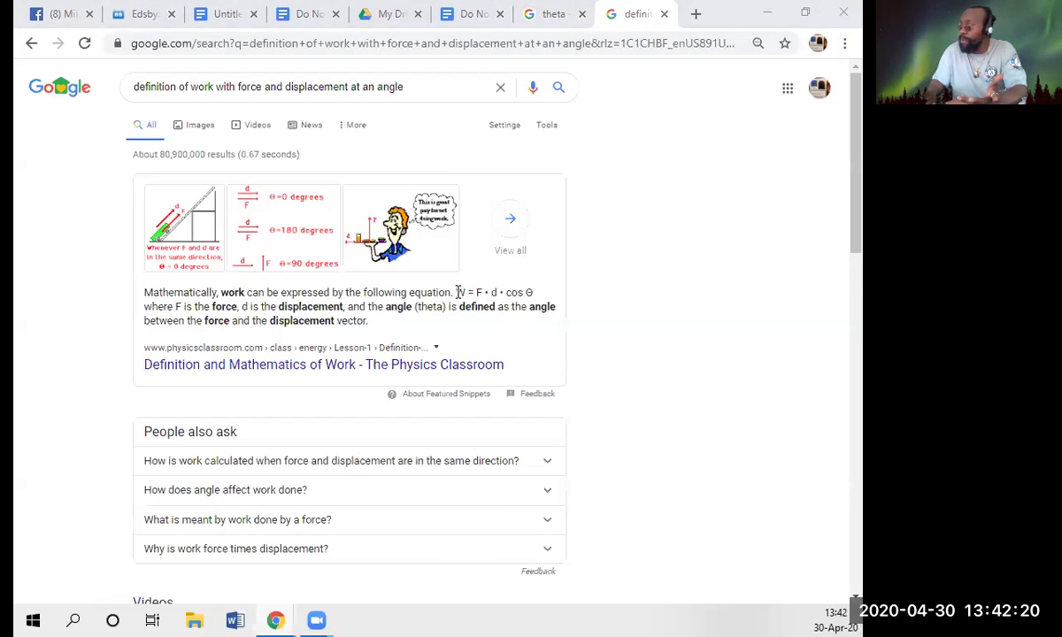
left_click_drag(455, 292, 536, 292)
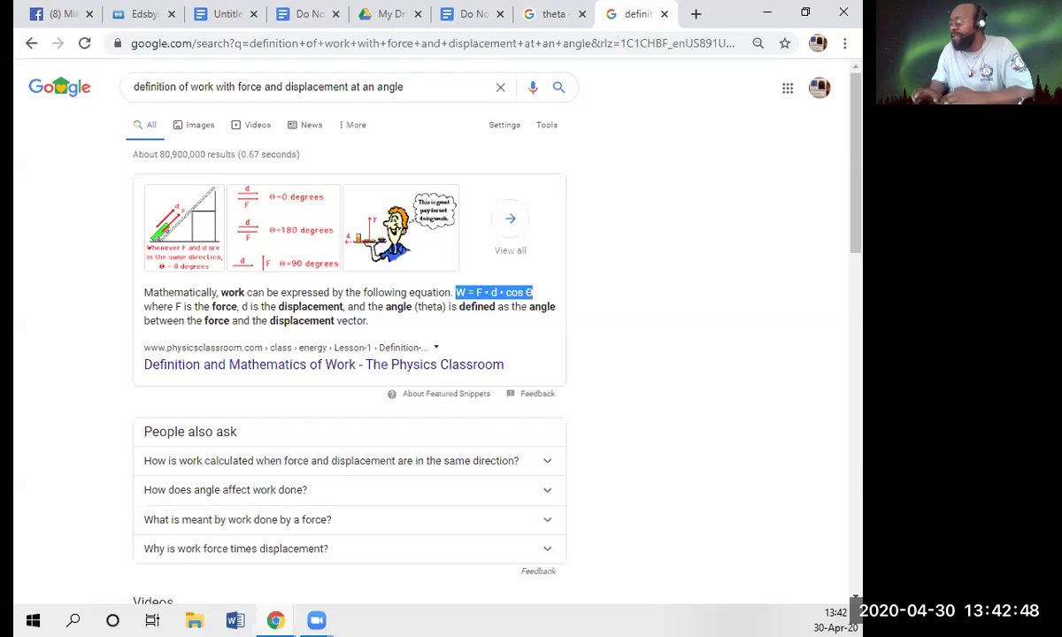
left_click(482, 21)
scroll(388, 270, "down", 9)
scroll(389, 270, "up", 6)
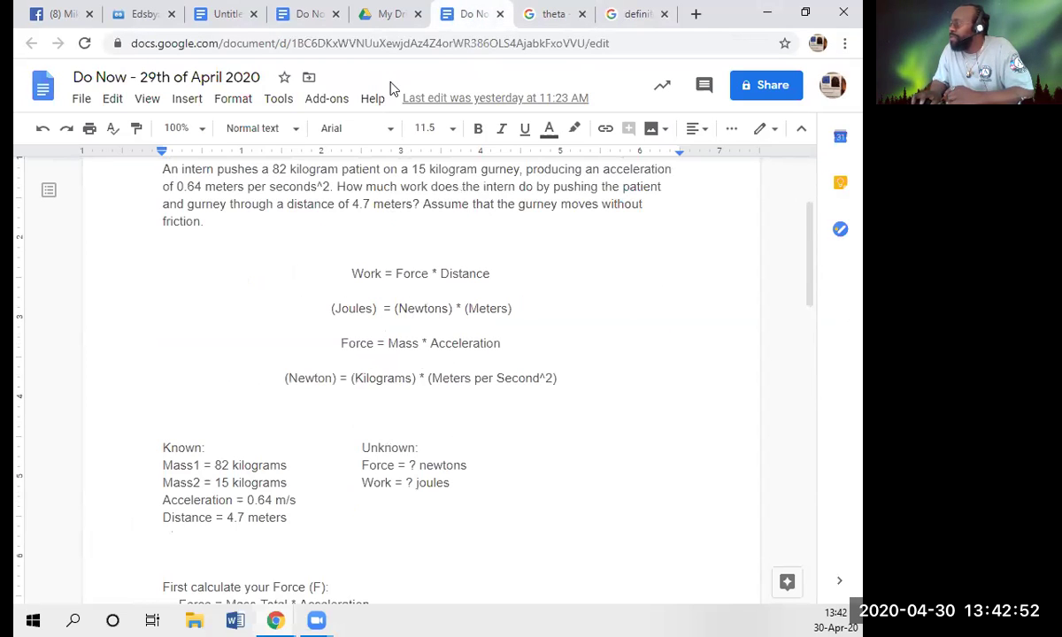
- Close the 29th April document and add blank lines below the Theta line in the 30th-April Do Now
left_click(499, 15)
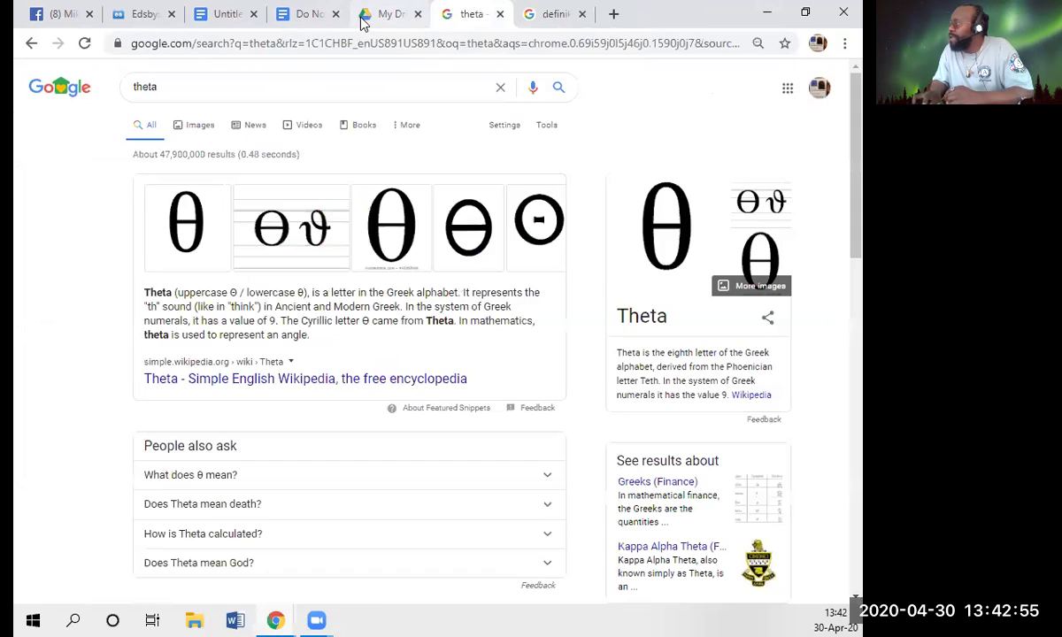
left_click(311, 15)
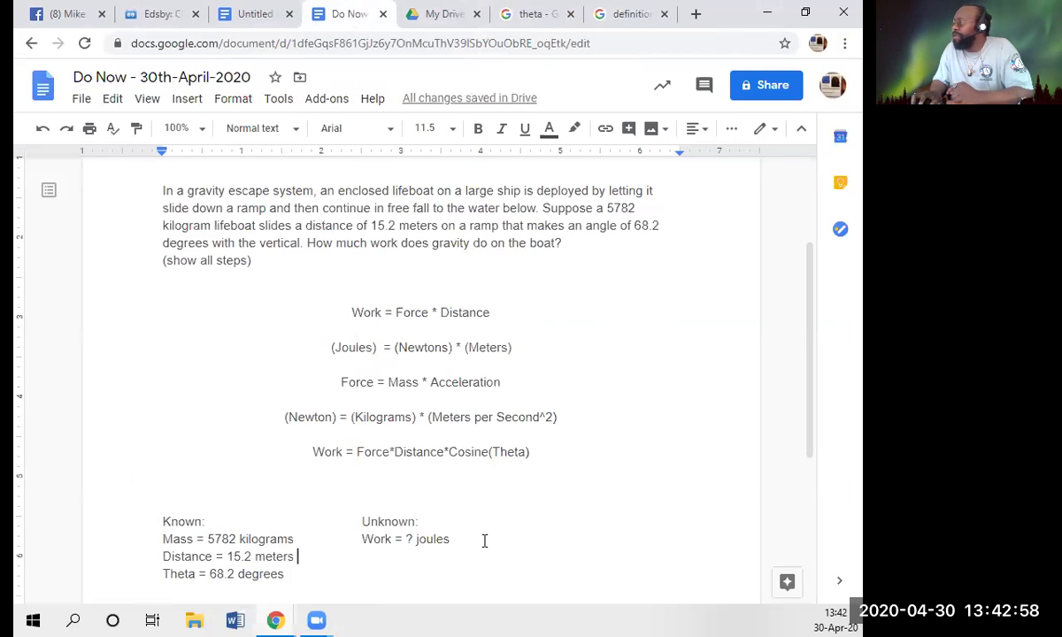
scroll(484, 540, "down", 3)
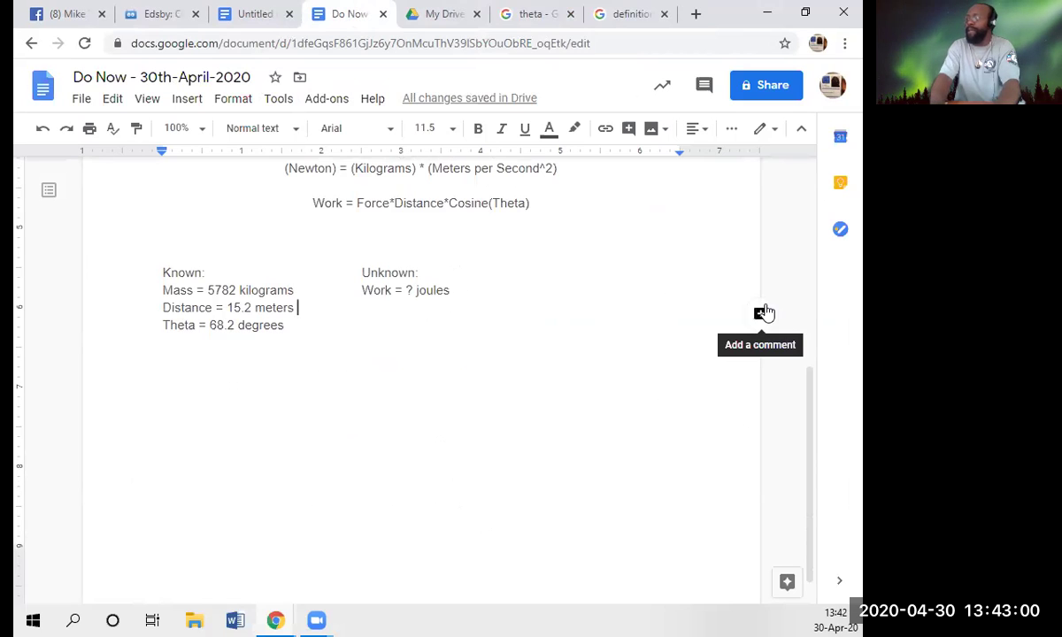
key("Down")
key("Return")
key("Return")
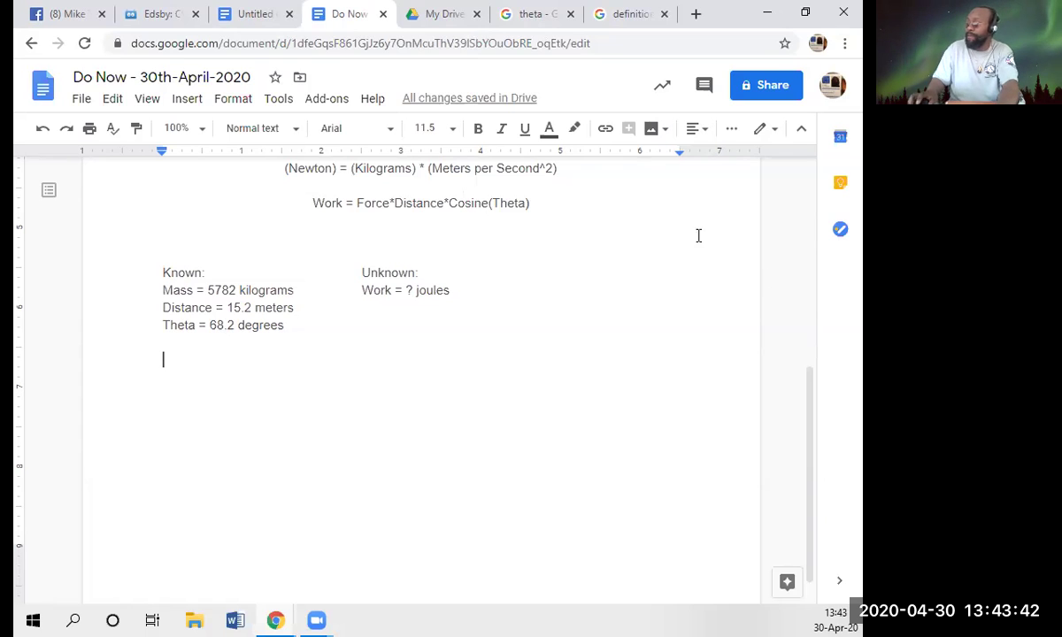
- Paste a left-aligned copy of Work = Force*Distance*Cosine(Theta) below the Known list, prefixed with '->'
triple_click(623, 214)
key("ctrl+c")
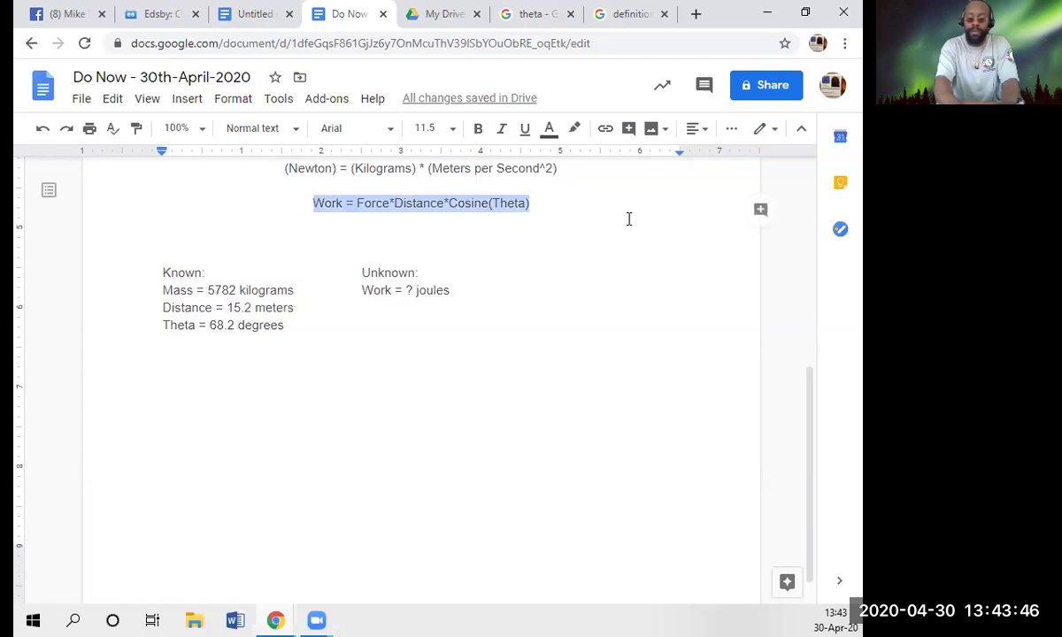
key("Down")
key("Down")
key("Down")
key("Down")
key("Down")
key("Down")
key("Down")
key("Down")
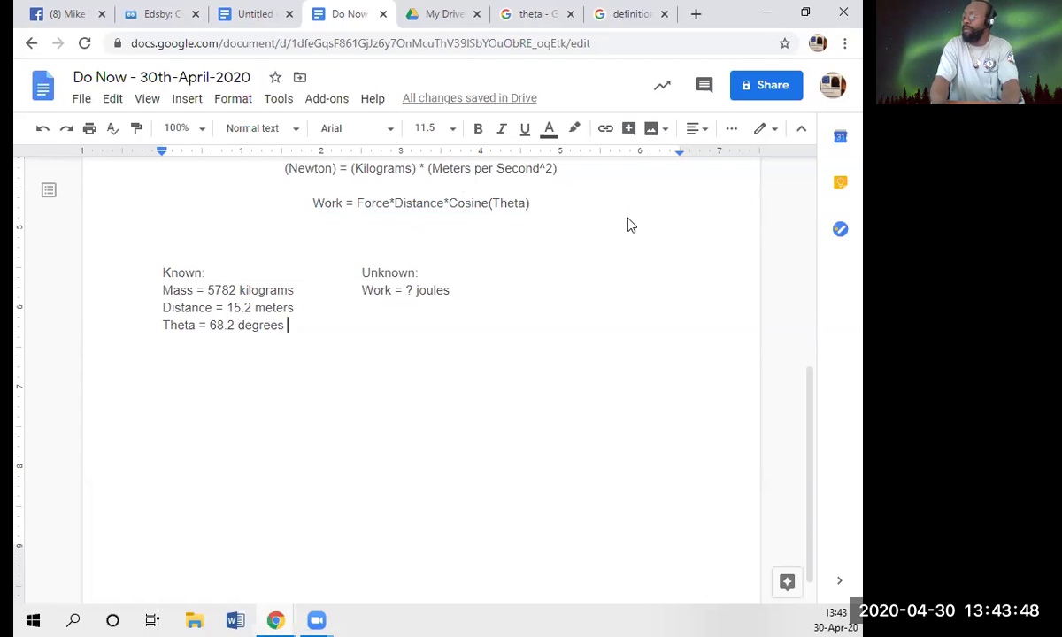
key("Return")
key("Return")
key("Return")
key("ctrl+v")
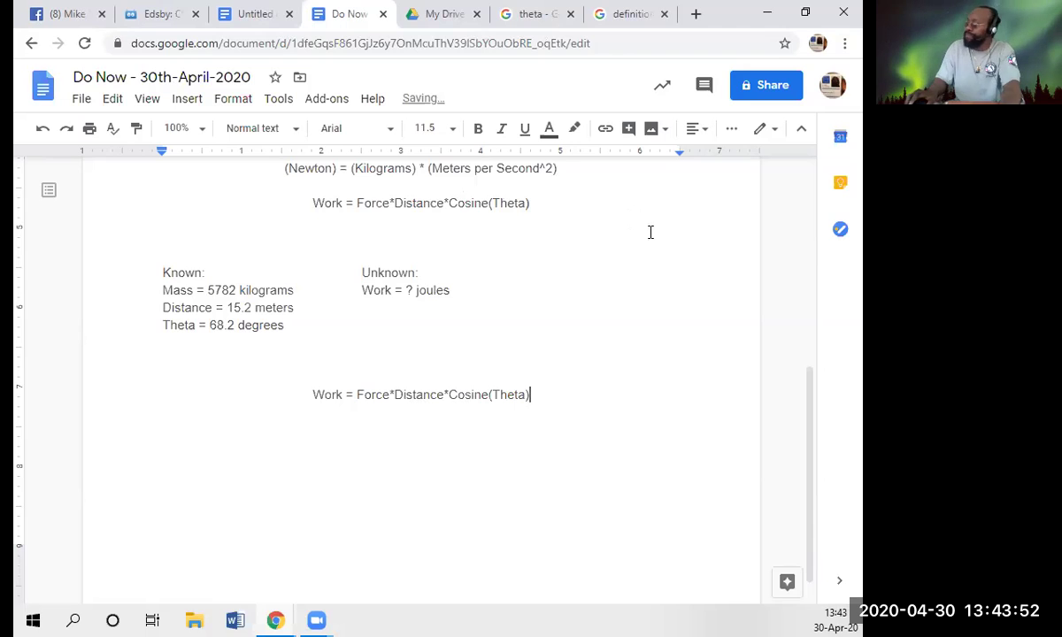
left_click(696, 130)
left_click(638, 161)
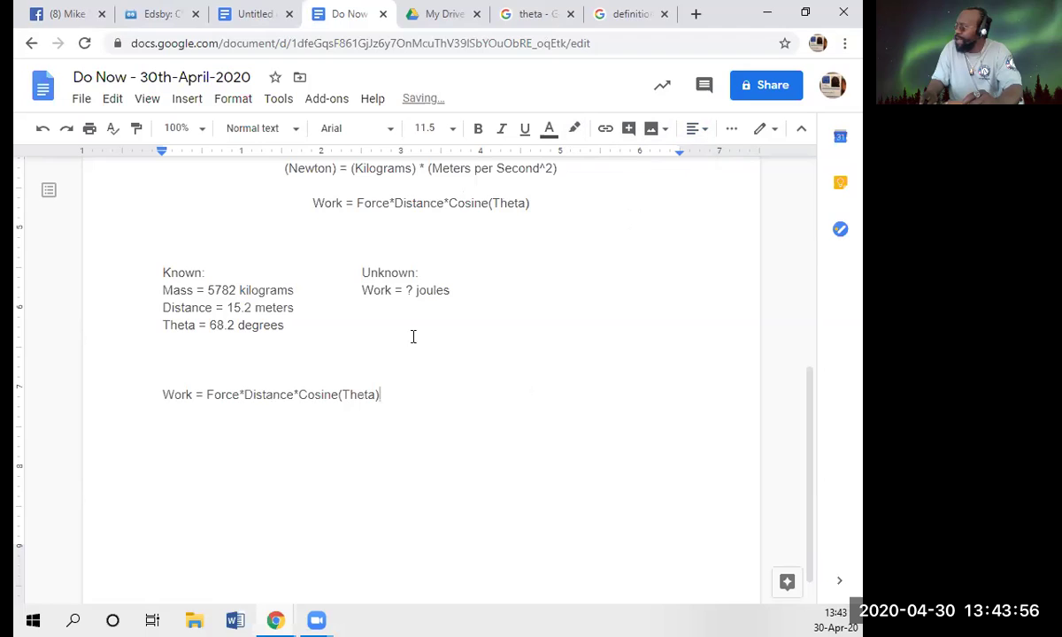
left_click(162, 396)
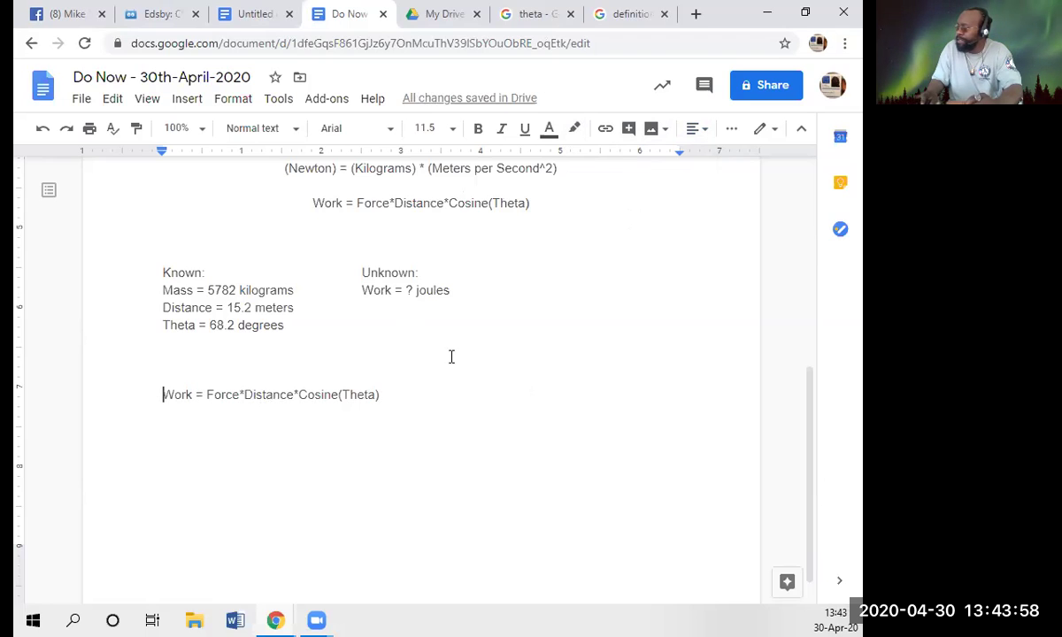
type("->")
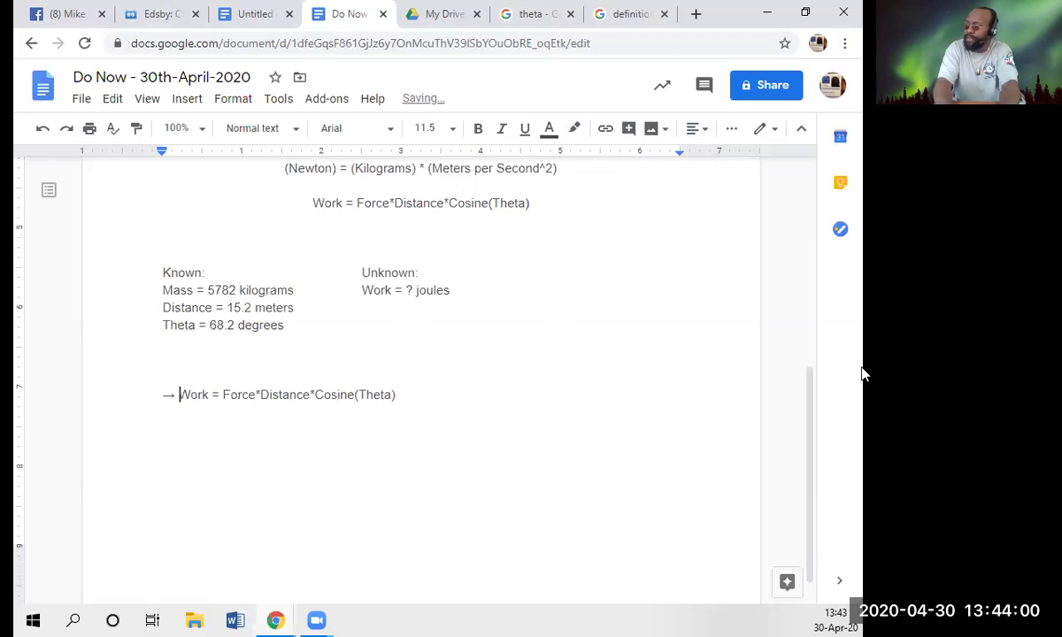
key("End")
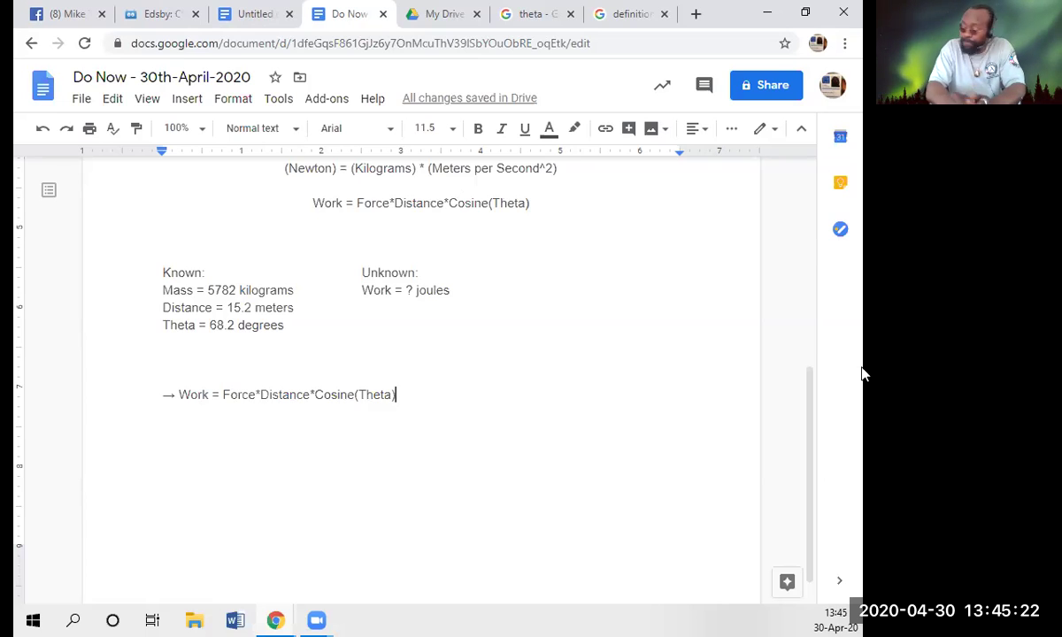
key("Up")
key("Up")
key("Up")
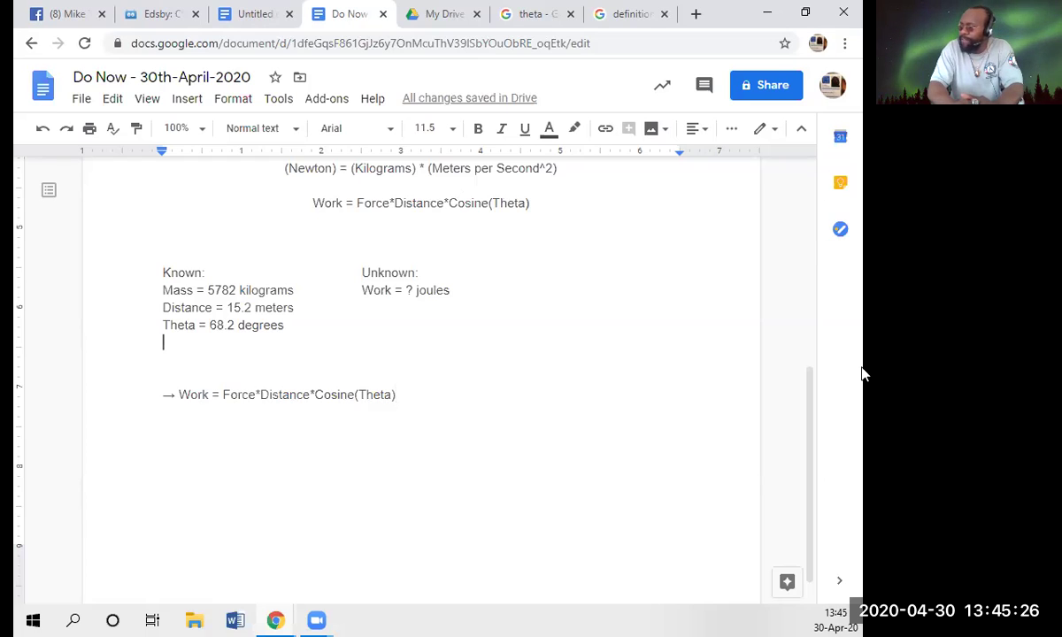
key("Left")
key("Up")
key("Up")
key("Up")
key("Up")
key("Up")
key("Up")
key("Up")
key("Up")
key("Up")
key("Up")
key("Up")
key("Up")
key("Up")
key("Up")
key("Up")
key("Up")
key("Up")
key("Up")
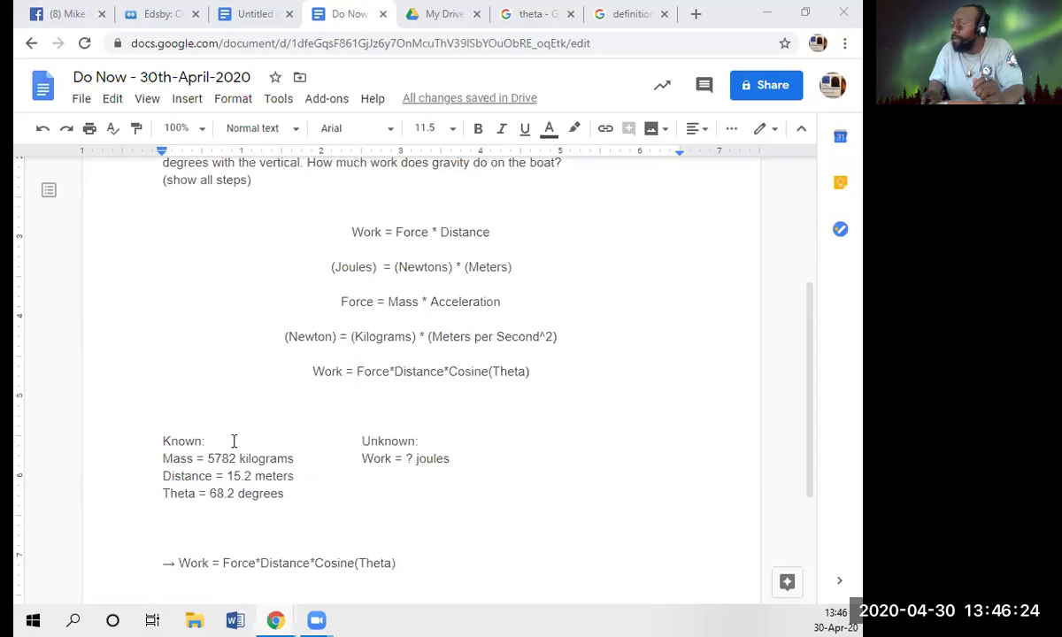
- Add a 'Gravity = Acceleration' line below the Theta line in the Known list
left_click(221, 493)
key("End")
key("Return")
type("Gravity")
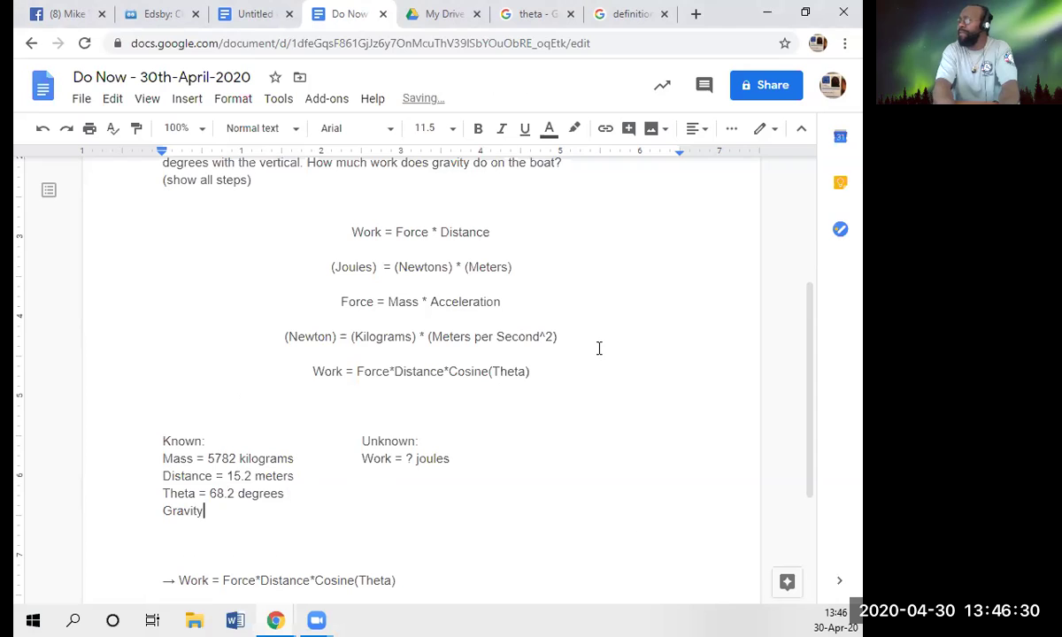
type("= ")
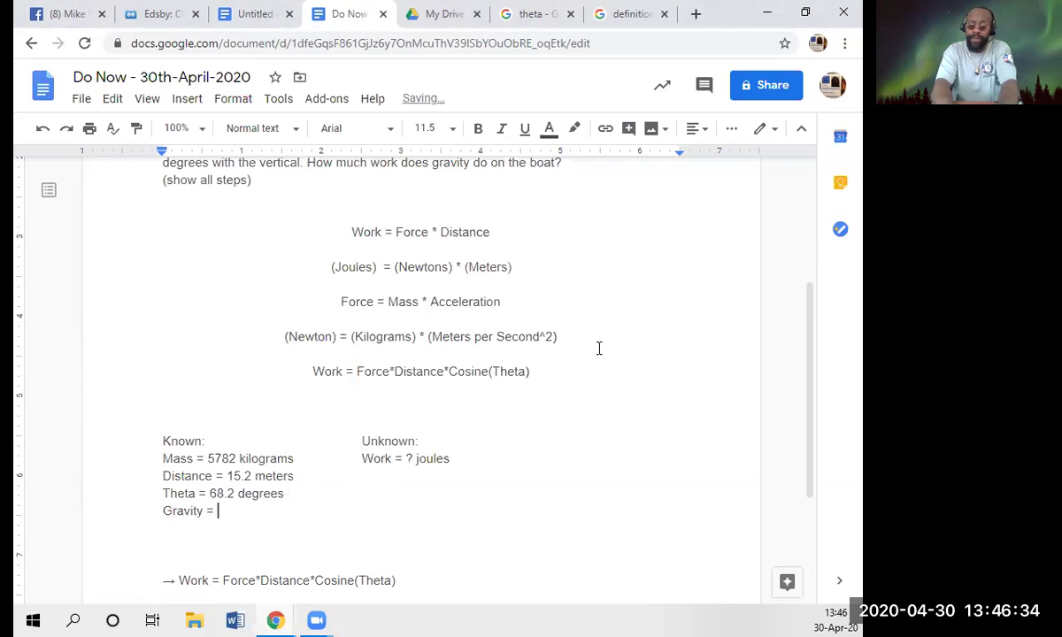
type("A")
key("BackSpace")
type("Acc")
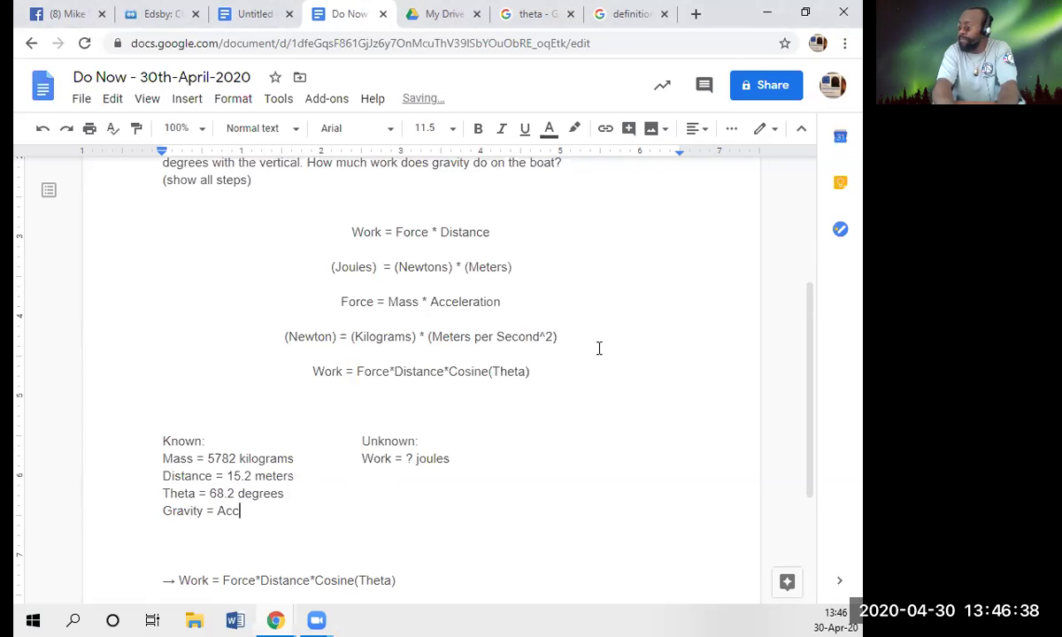
type("eleration")
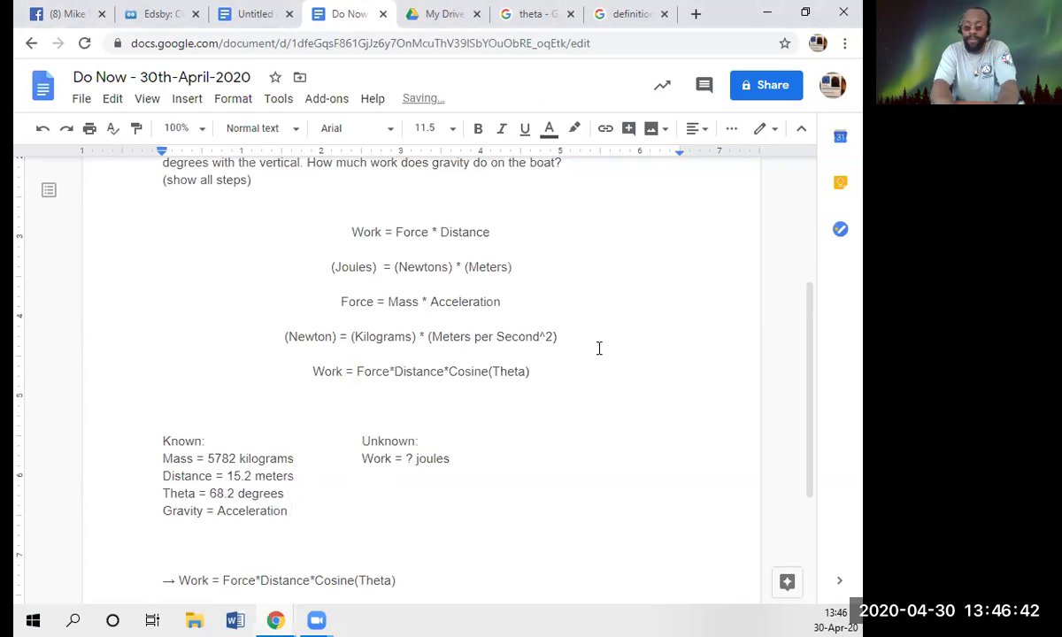
- Insert '(on Earth)' after Gravity, then start a new browser tab
key("Left")
key("Left")
key("Left")
key("Left")
key("Left")
key("Left")
key("Left")
key("Left")
key("Left")
key("Left")
key("Left")
key("Left")
key("Left")
key("Left")
key("Left")
key("Left")
key("Left")
key("Left")
key("Left")
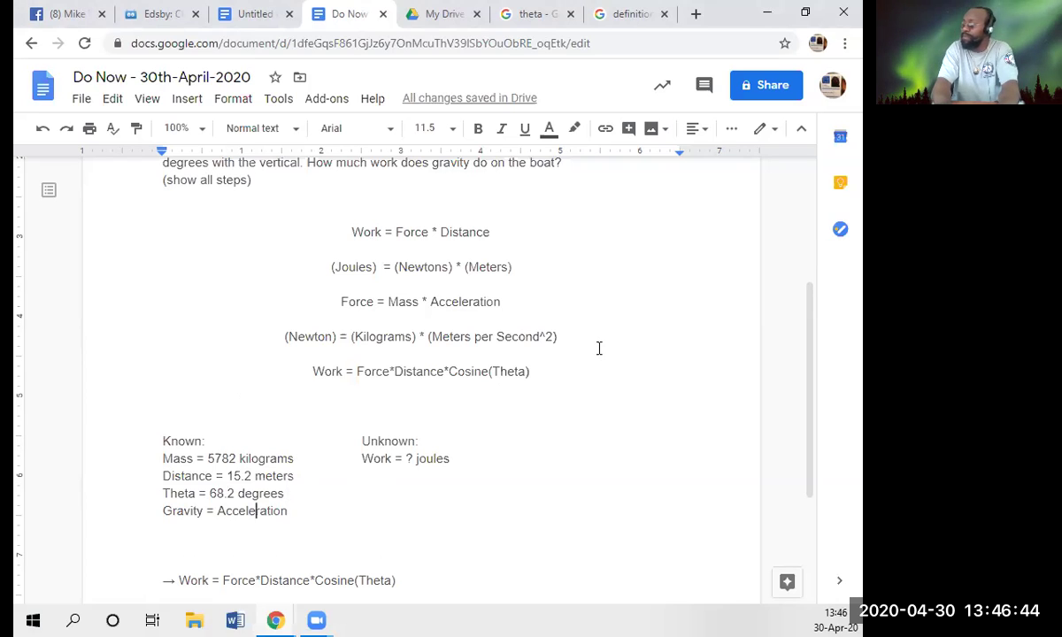
key("Right")
key("Right")
key("Right")
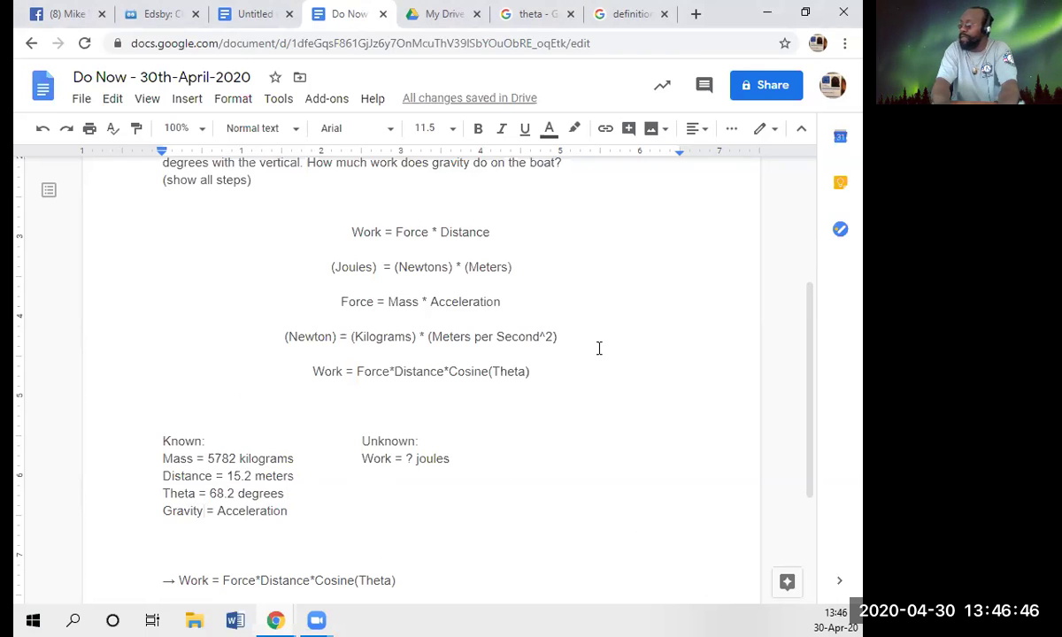
type("(")
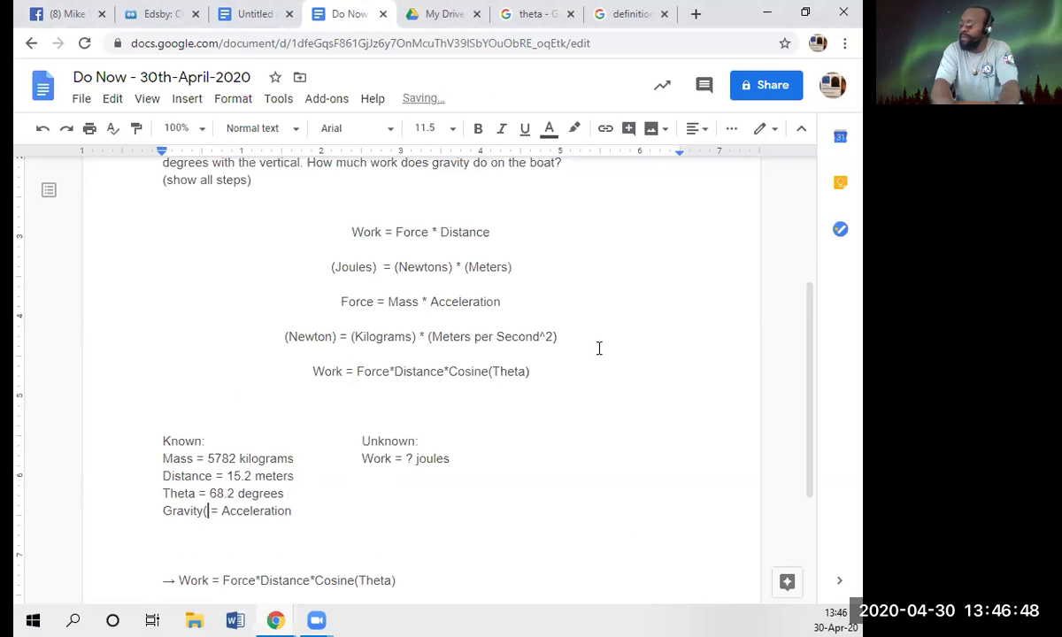
key("BackSpace")
type("(o")
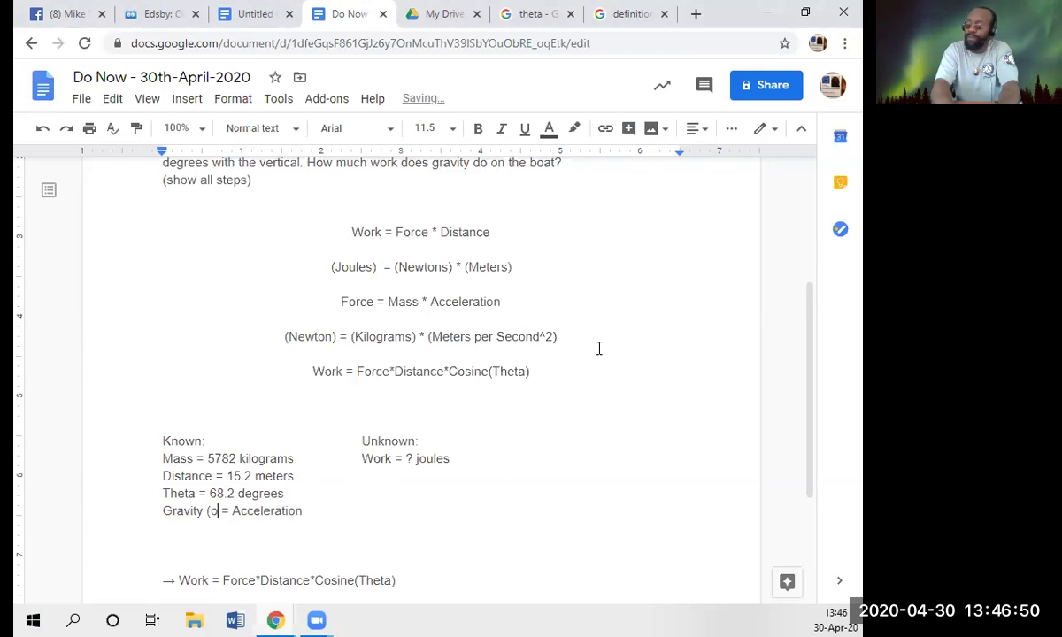
type("n ")
type("Earth")
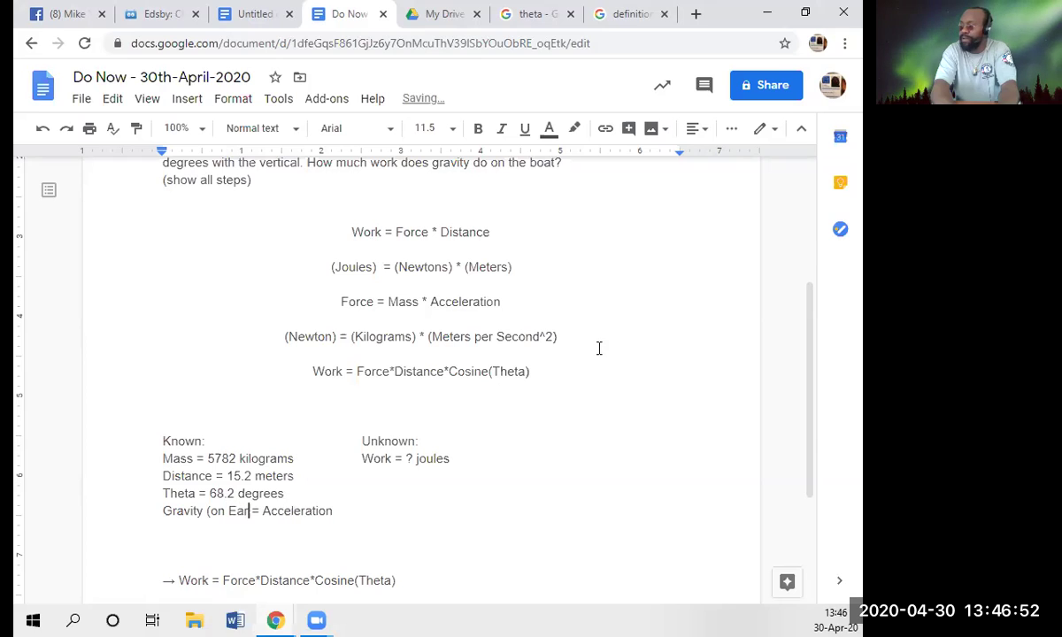
type(")")
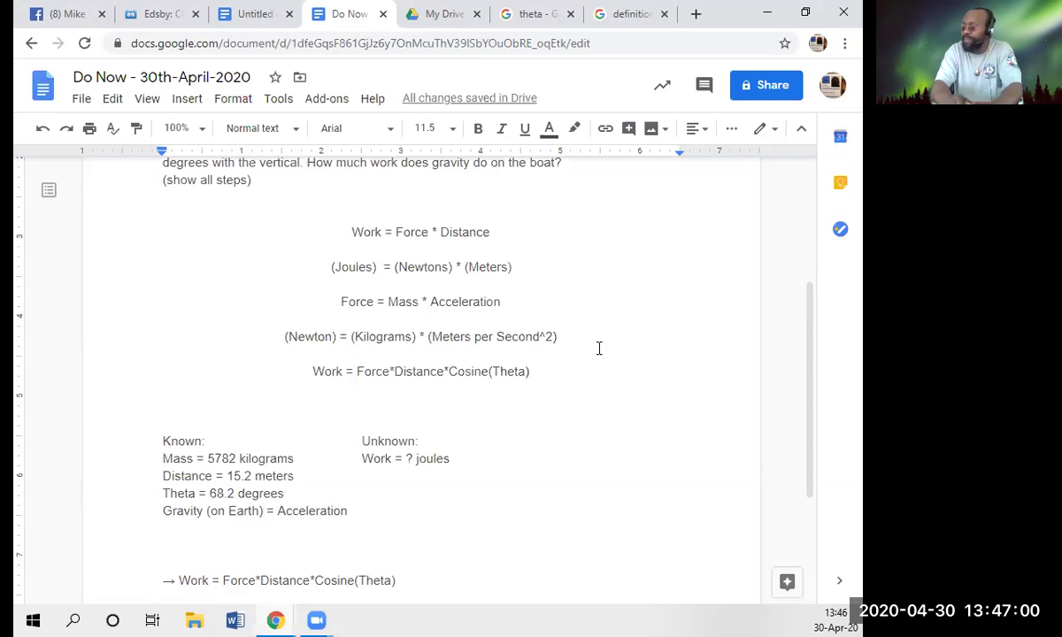
left_click(695, 13)
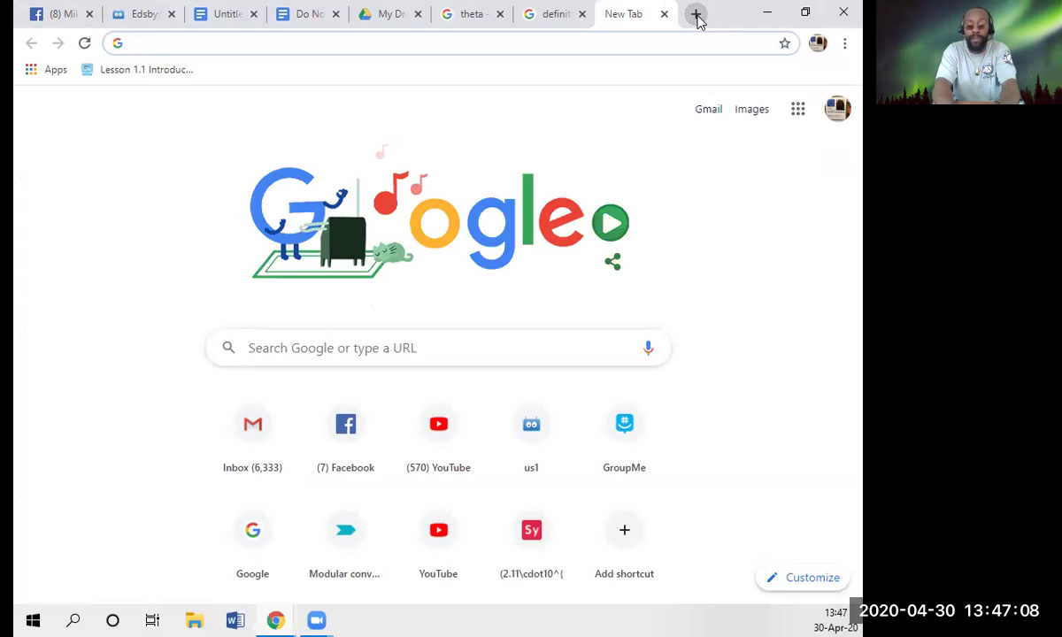
- Search Google for 'gravity on earth is' to get Earth's gravity of 9.807 m/s²
type("gravity ")
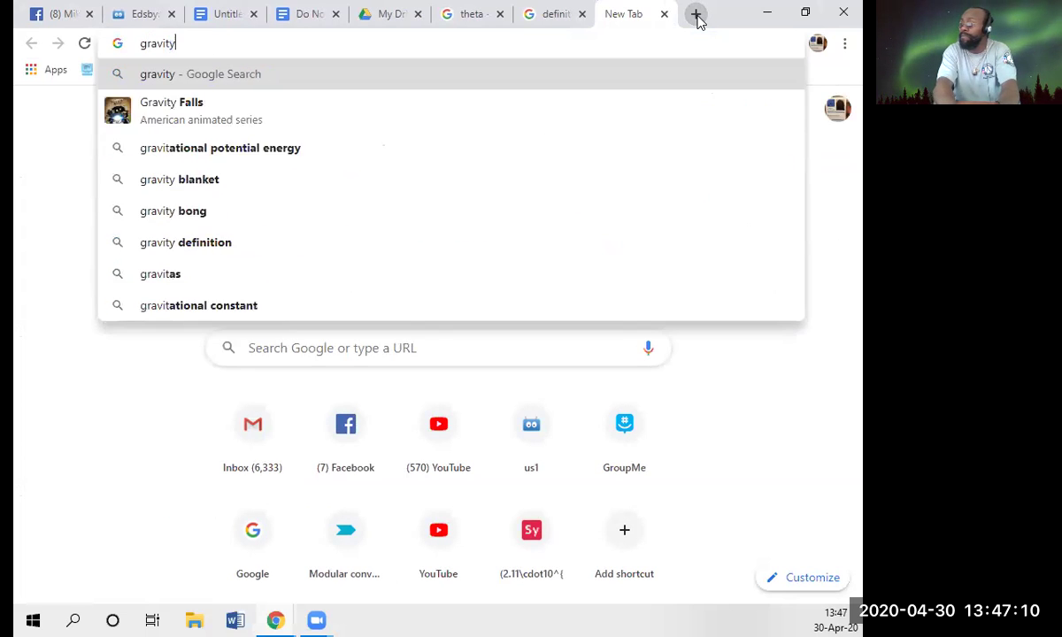
type("on eath")
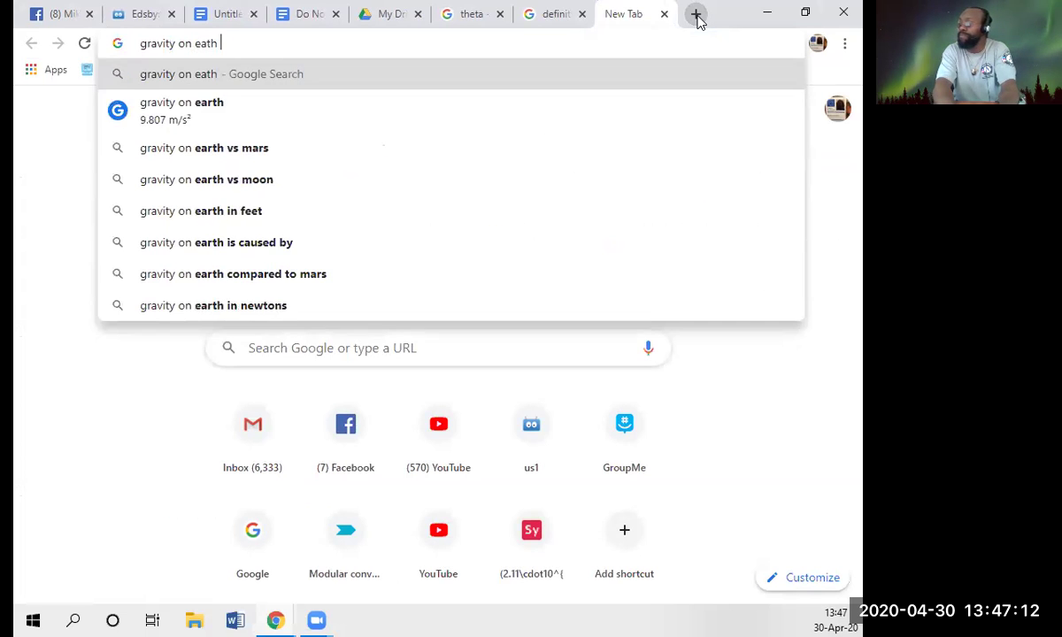
key("BackSpace")
key("BackSpace")
type("rth is")
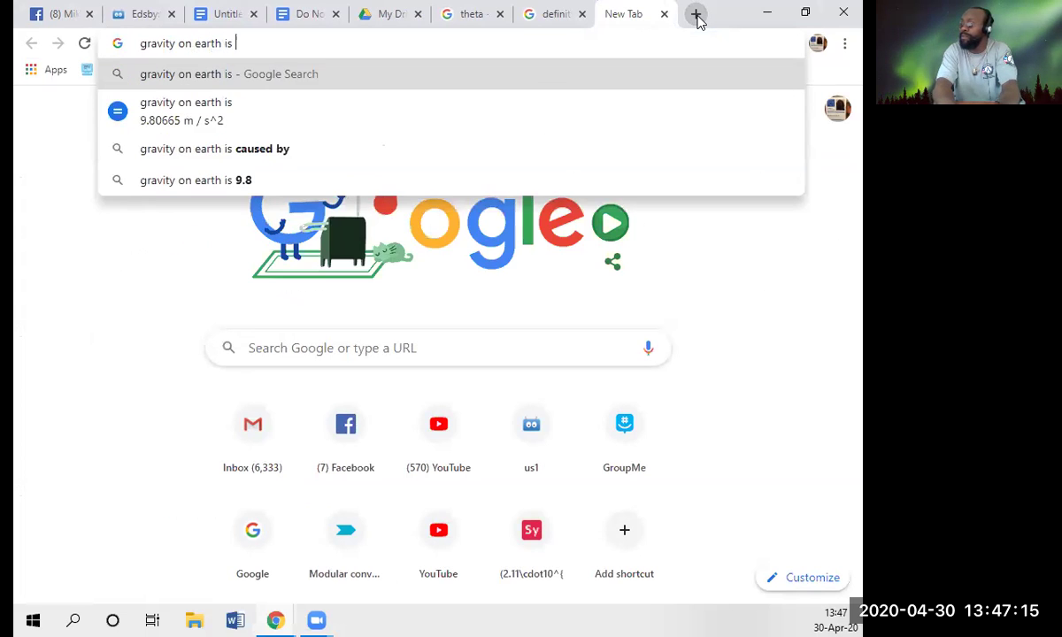
key("Return")
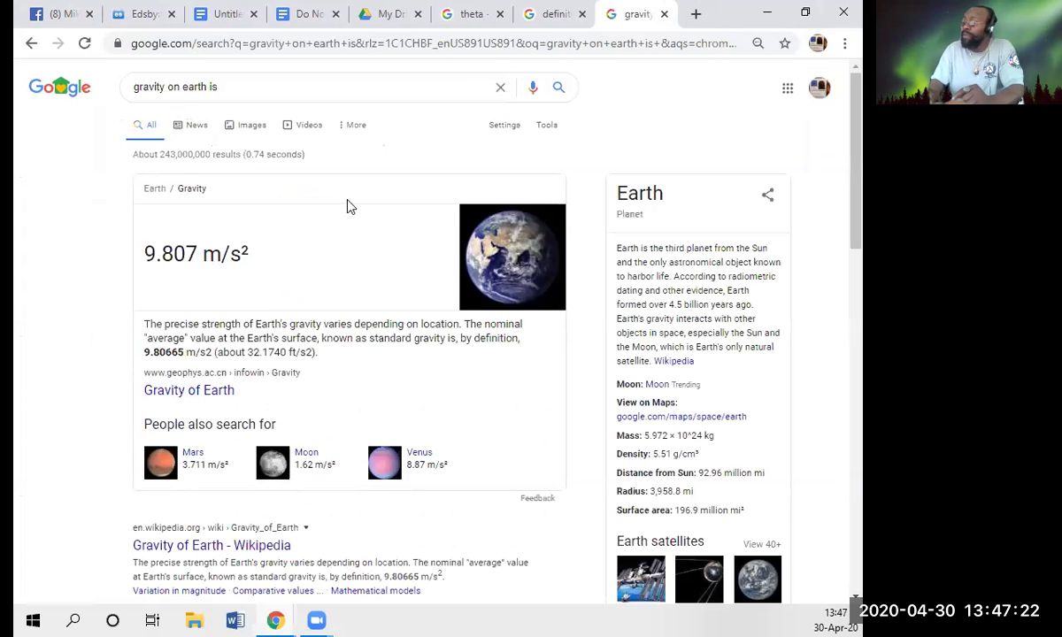
- Check the Gravity of Earth Wikipedia article for about 9.81 m/s², then return to the Do Now document
left_click(248, 544)
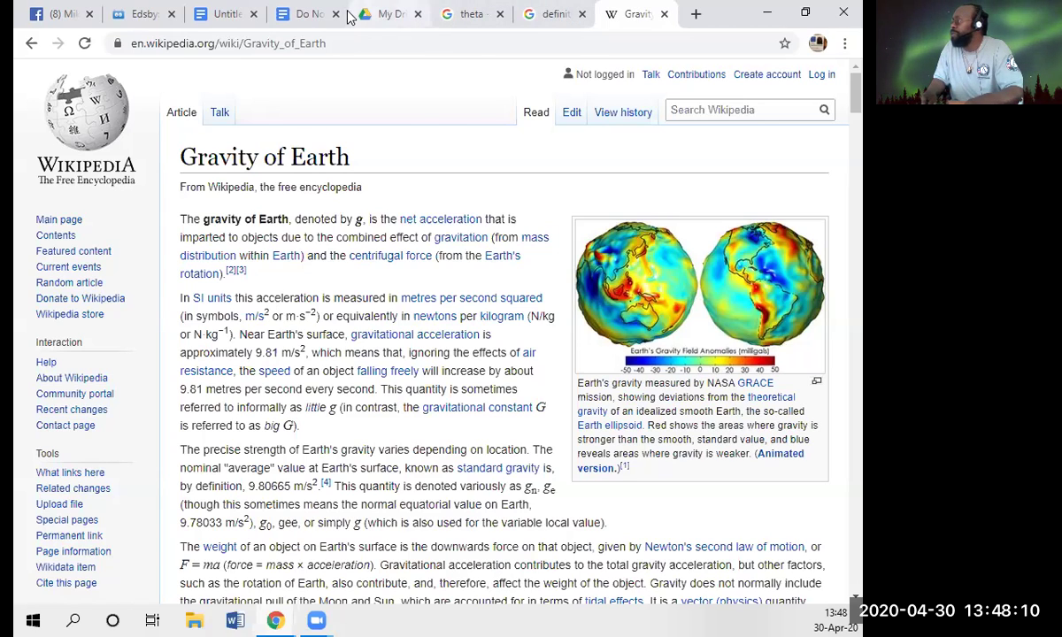
left_click(321, 15)
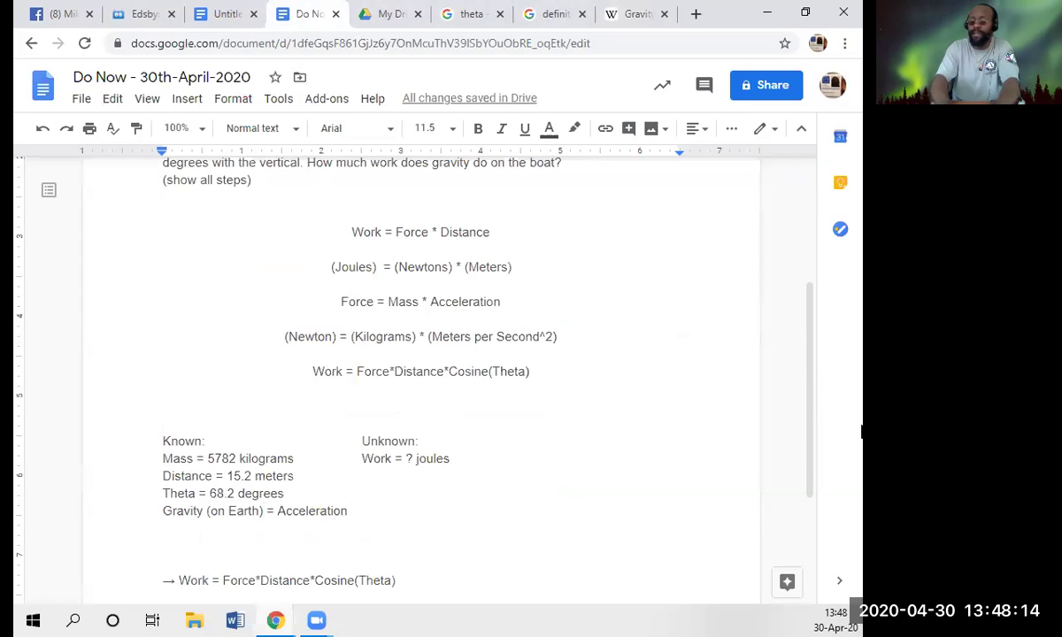
- Extend the Gravity line to read 'Acceleration = 9.81 meters/second^2'
type("=")
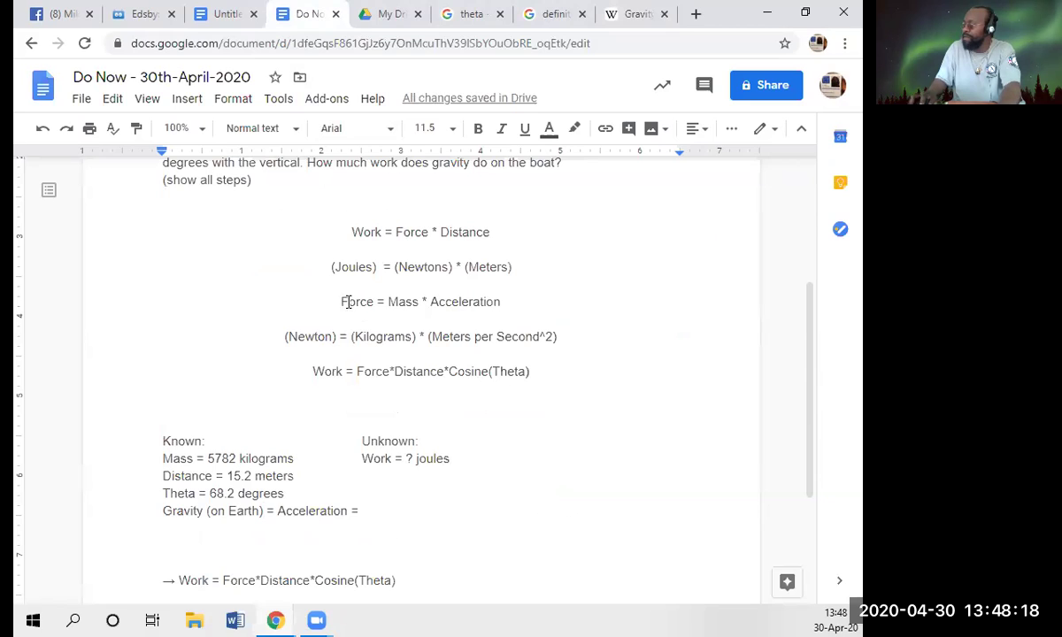
left_click(452, 290)
left_click_drag(452, 290, 505, 302)
left_click(372, 511)
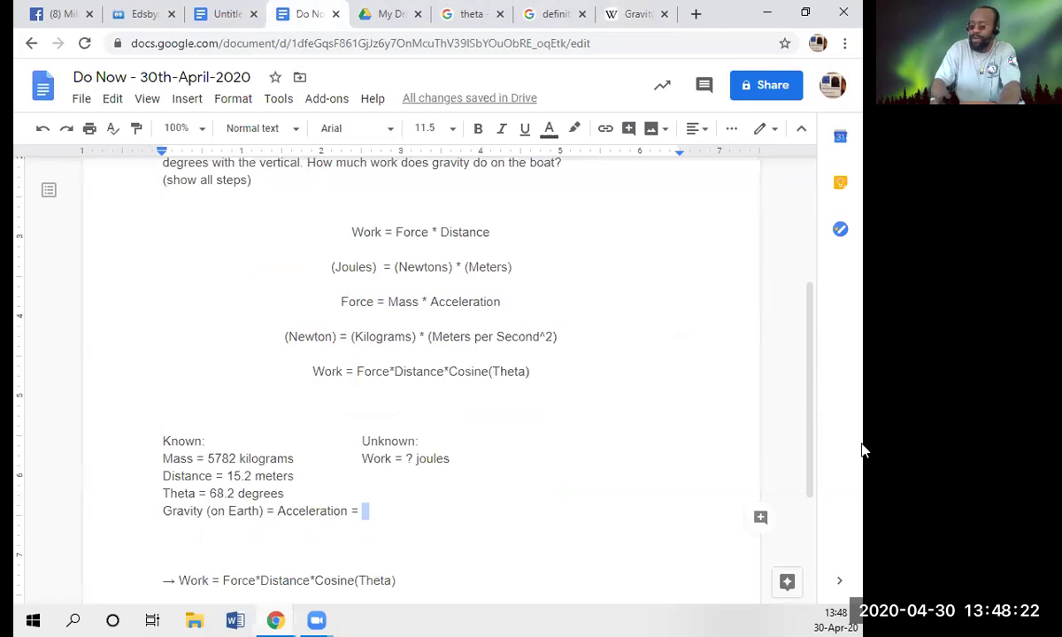
type("9.81")
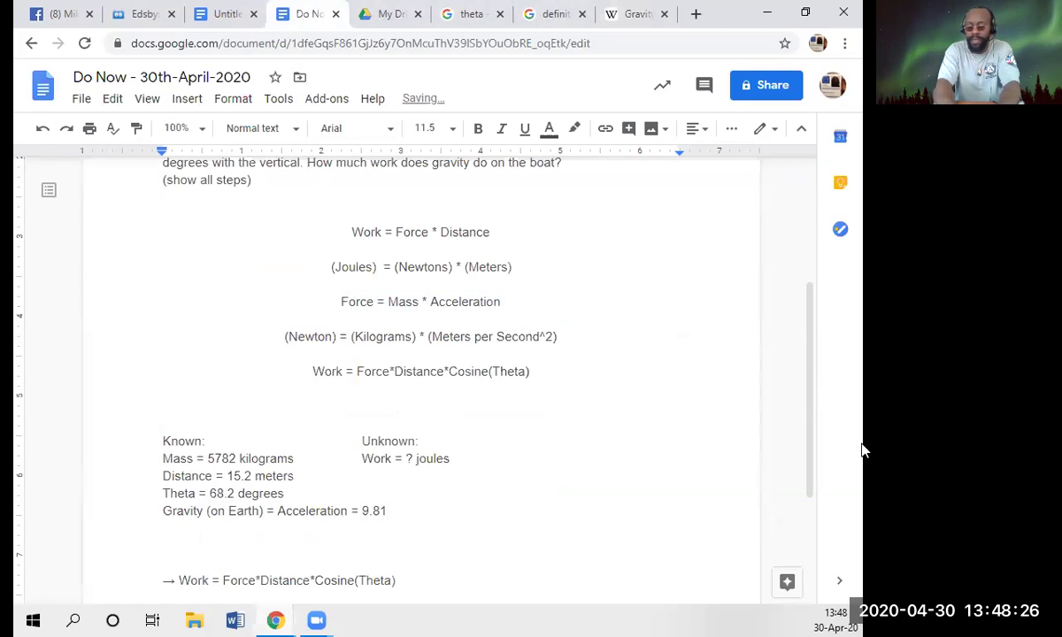
type(" meter")
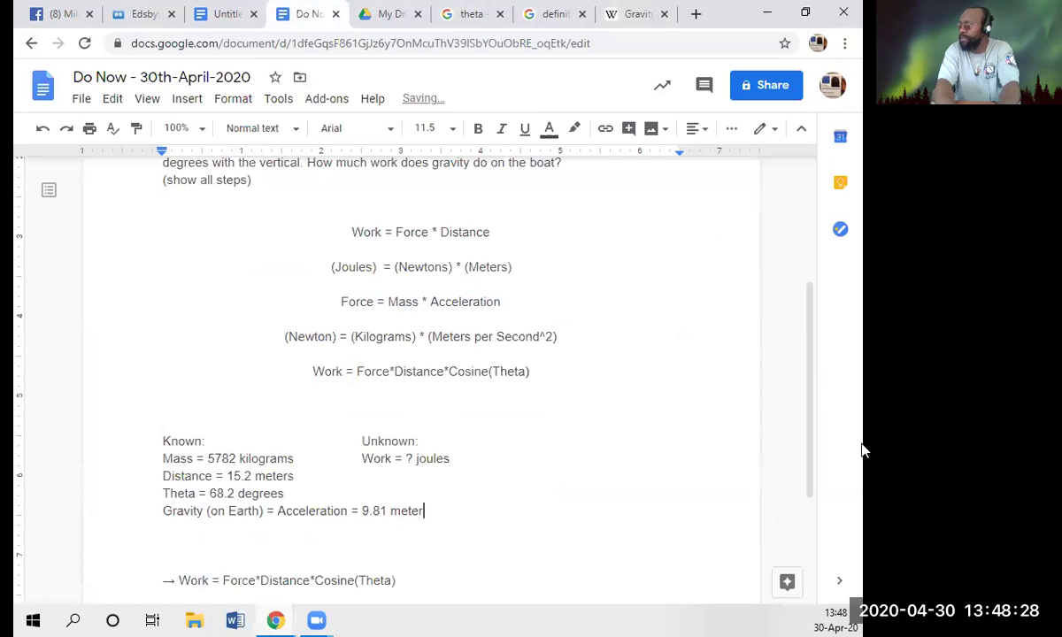
type("s/")
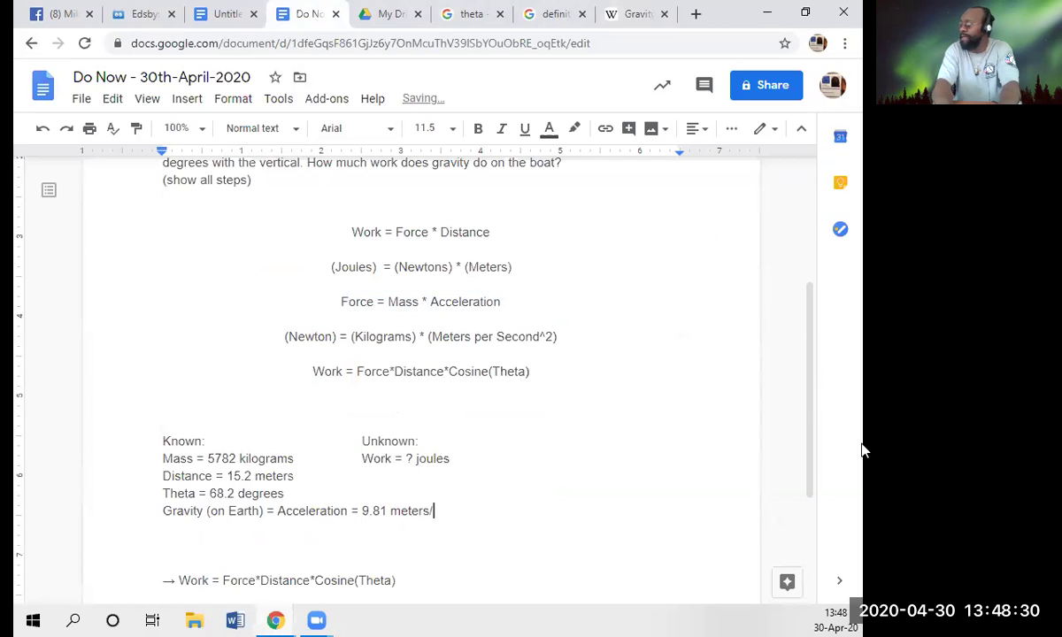
type("seco")
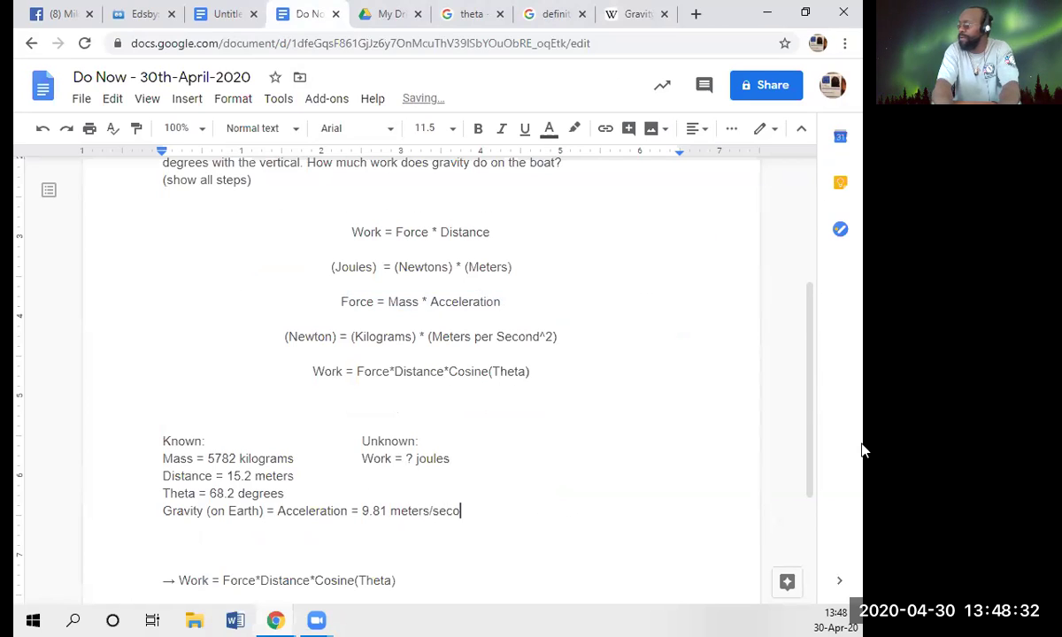
type("nd^")
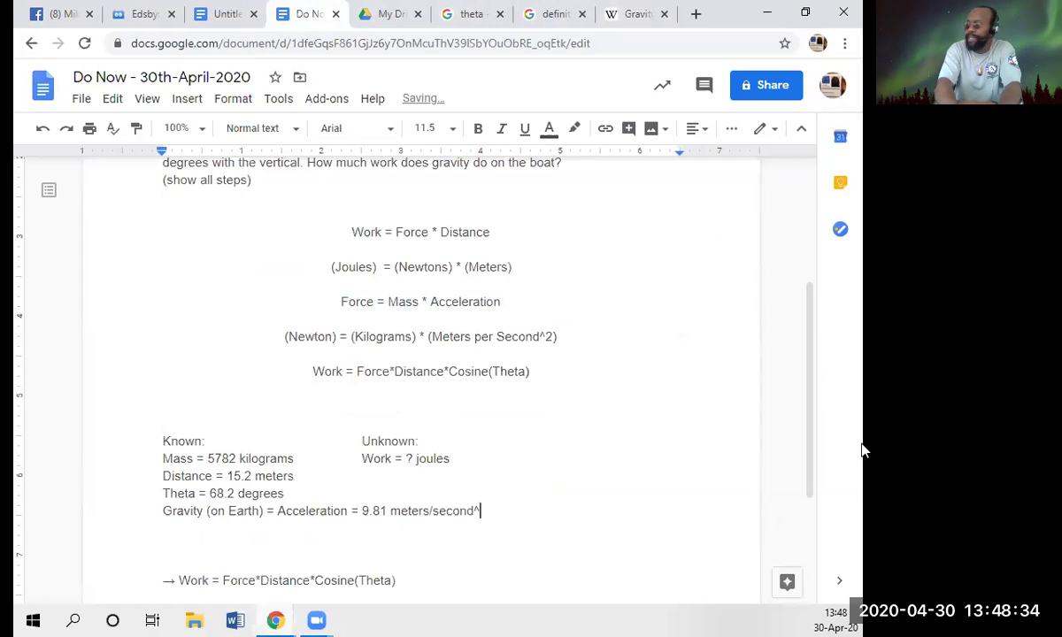
type("2")
- Delete the spare blank line above the Work formula
key("Down")
key("Down")
key("Down")
key("Down")
key("Up")
key("Up")
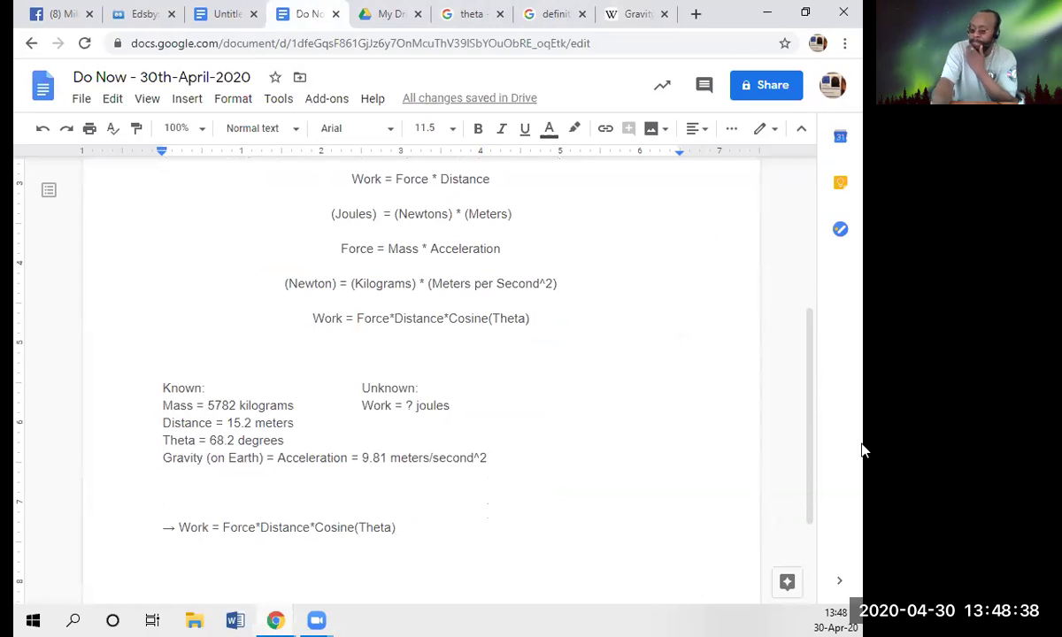
key("BackSpace")
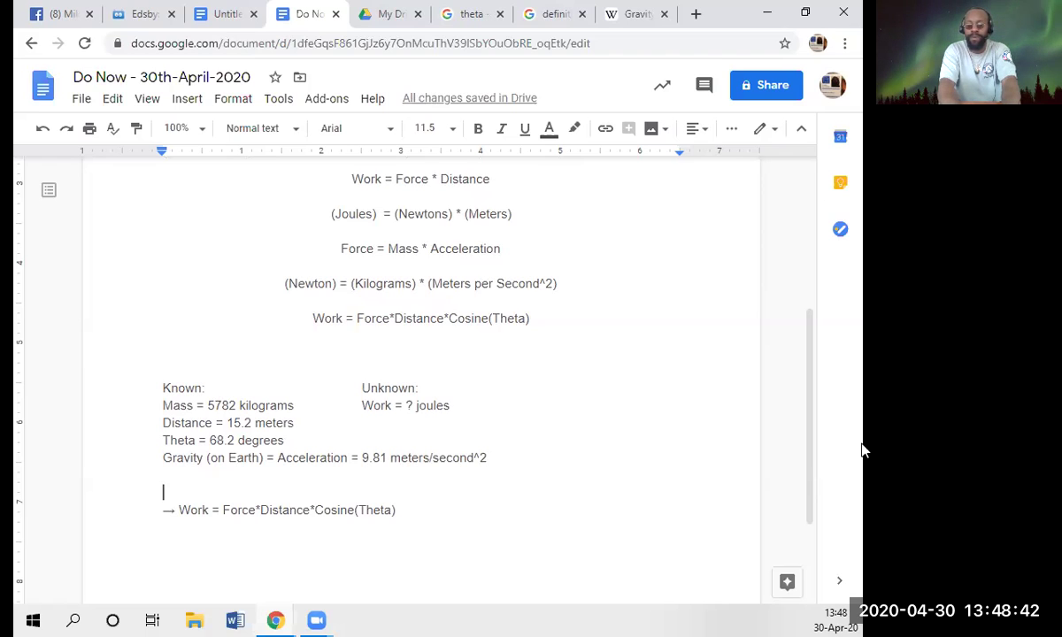
- Type the line 'Now to calculate the Work done on this system:' above the Work formula
type("Now to")
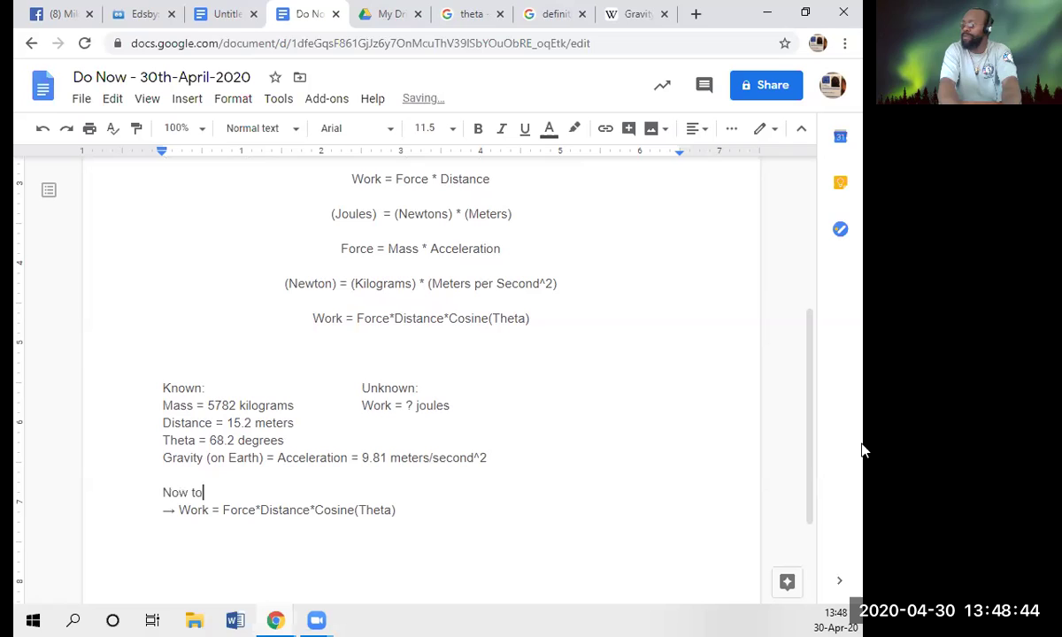
type(" calcu")
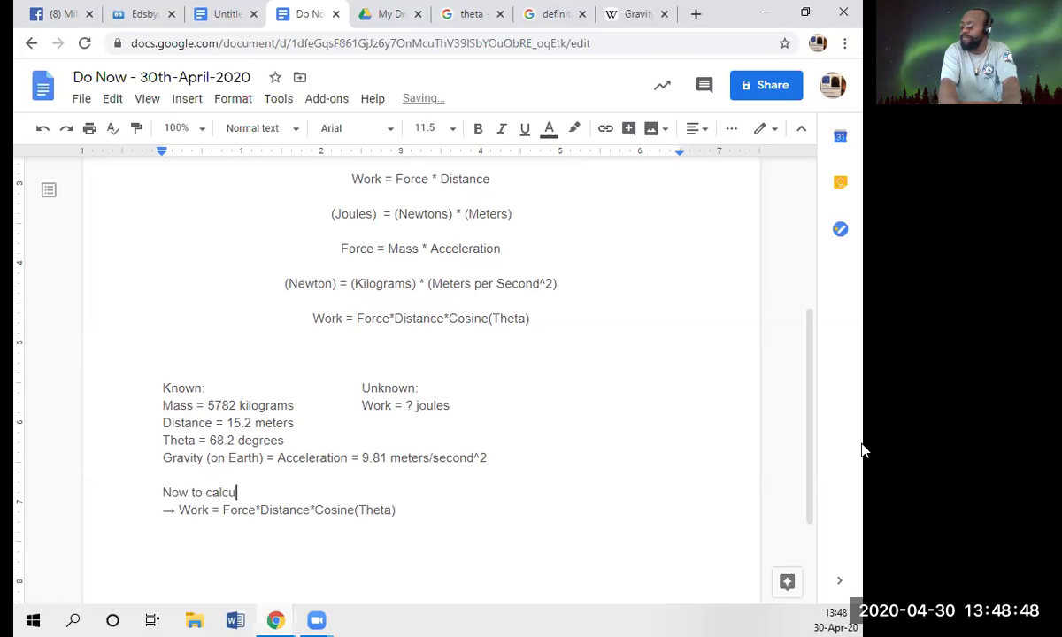
type("late o")
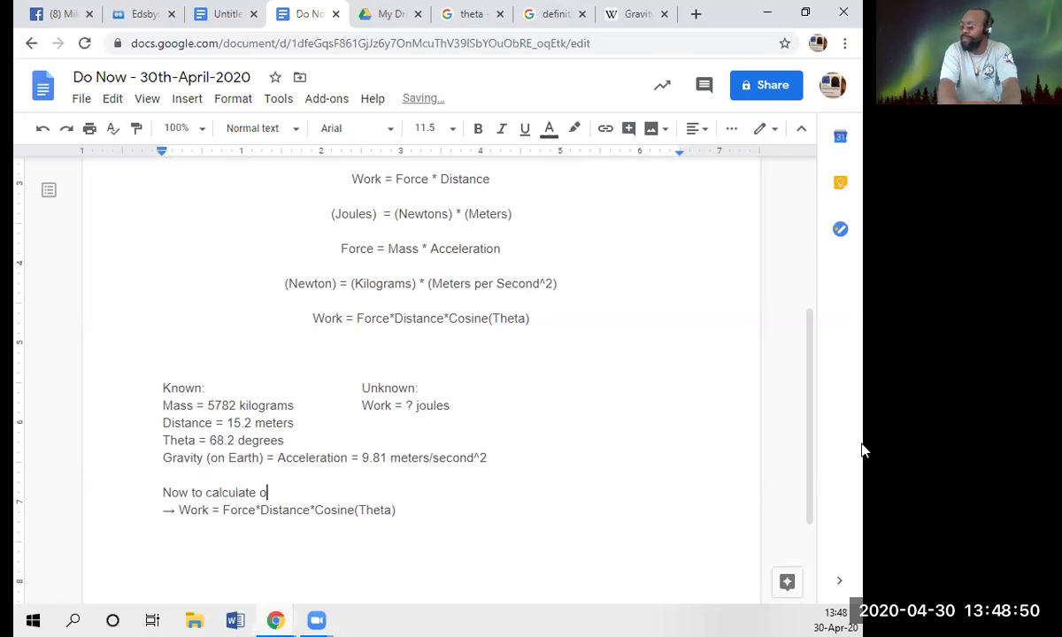
type("ur")
key("BackSpace")
key("BackSpace")
key("BackSpace")
type("the Work ")
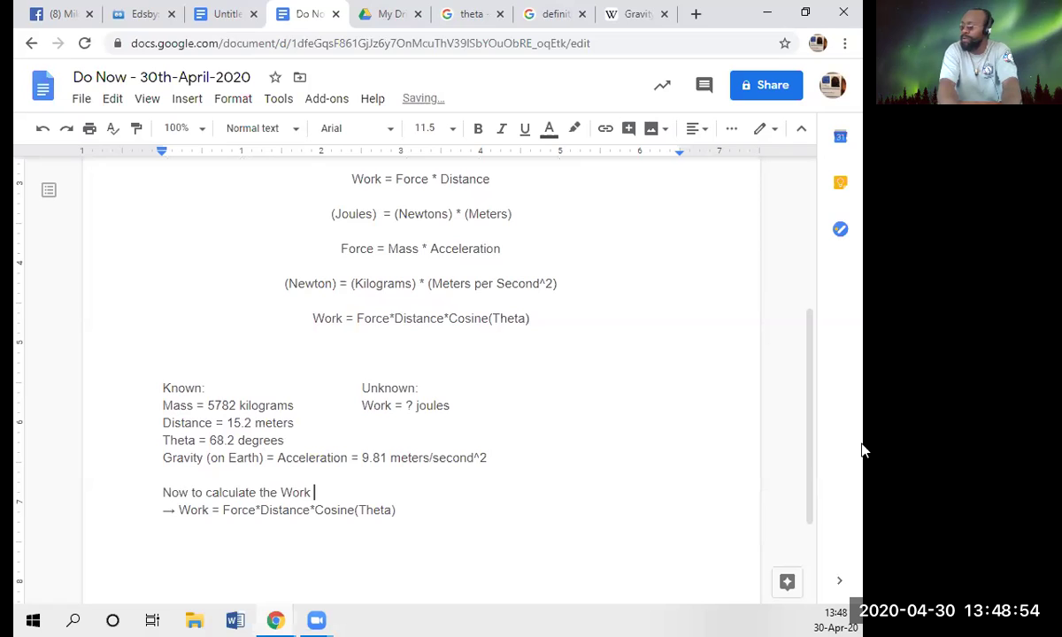
type("done on this syst")
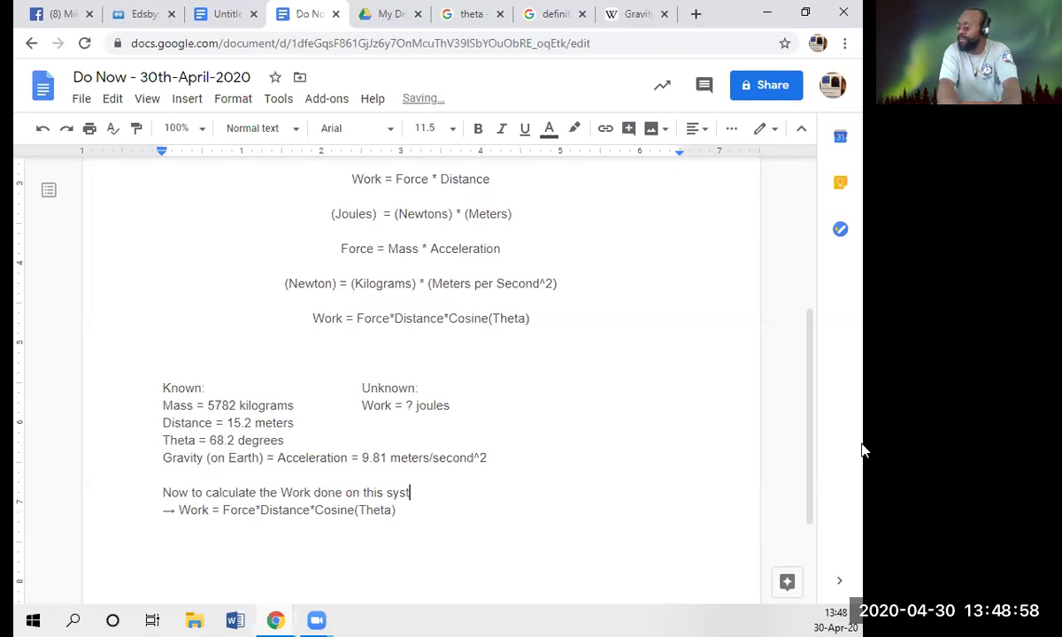
type("em:")
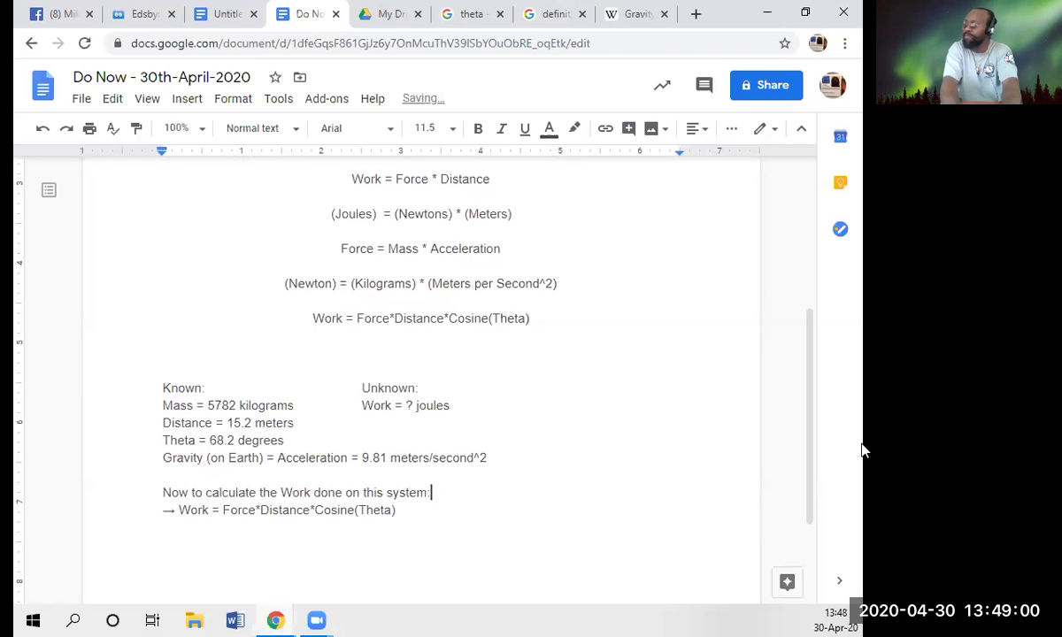
- Add blank lines around the Work formula and start a new '-->' arrow line above it
key("Return")
key("Down")
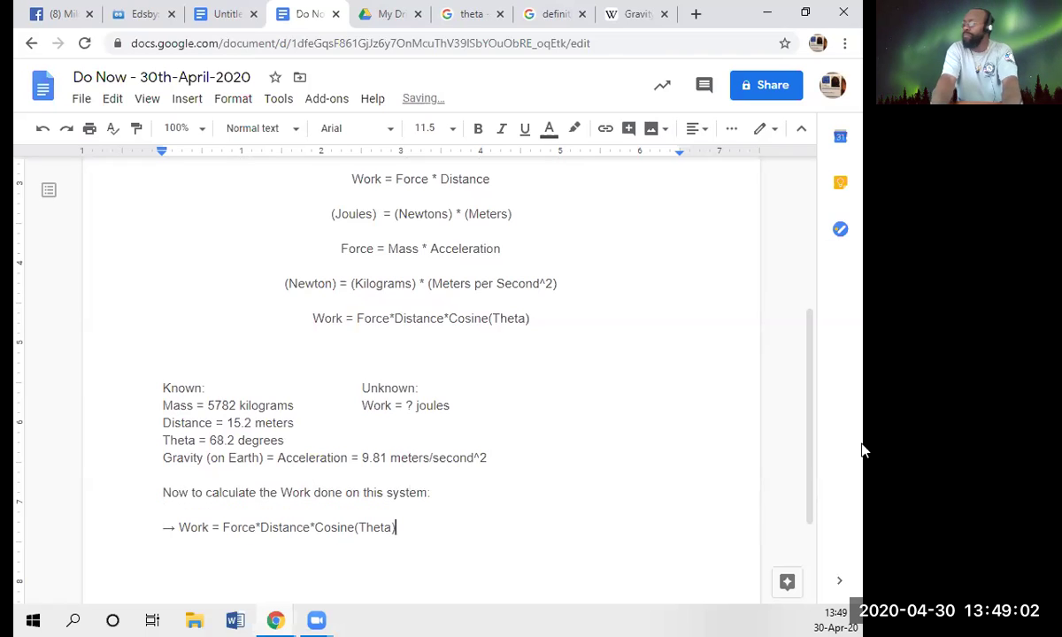
key("Return")
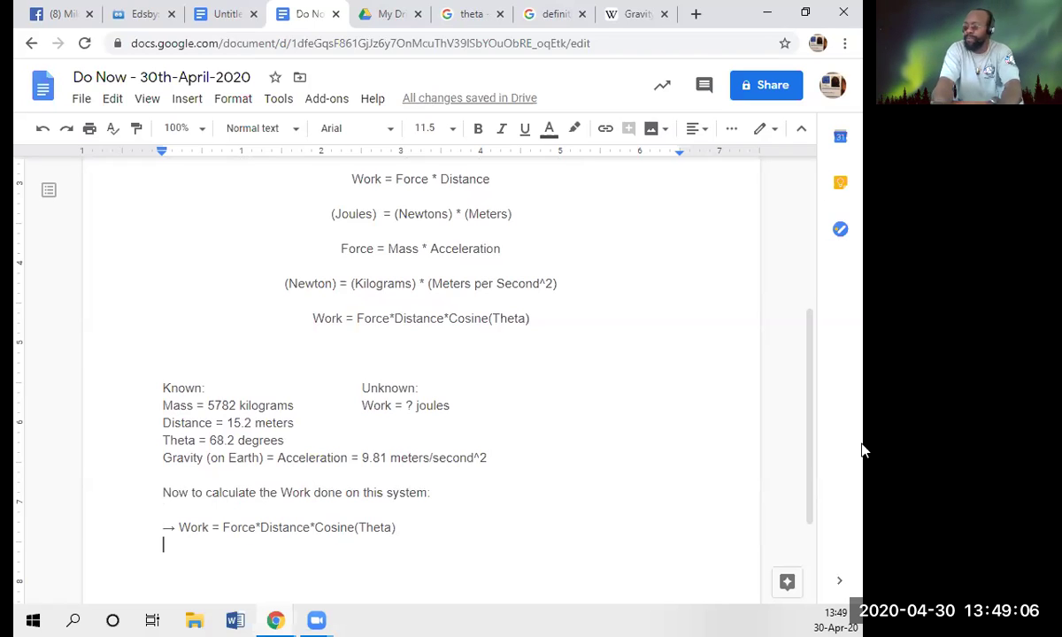
key("Return")
key("Up")
key("Up")
key("Return")
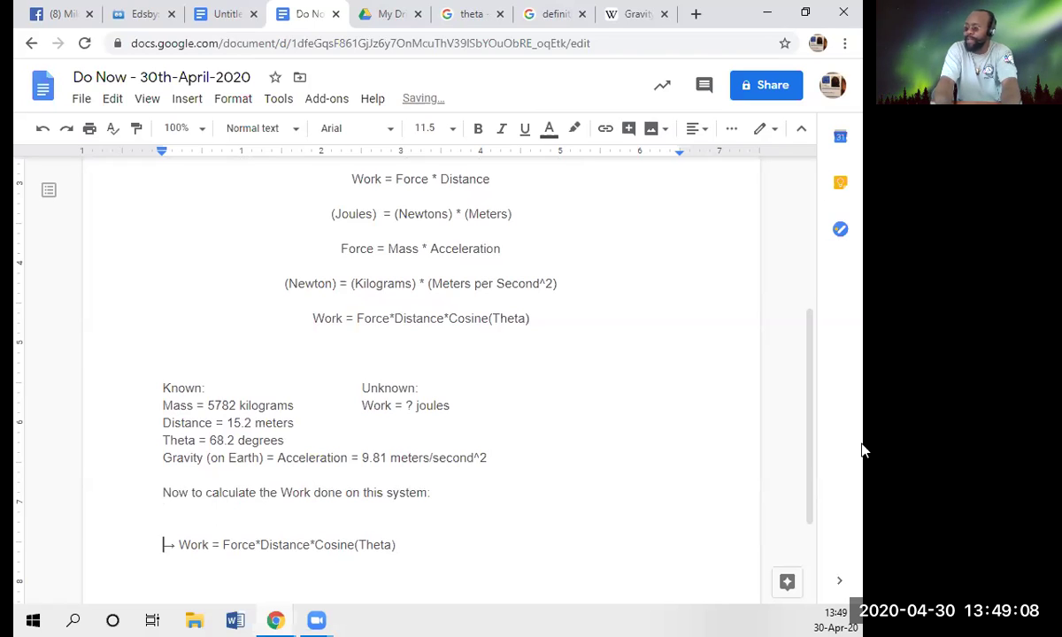
key("Return")
key("Up")
key("Up")
type("--")
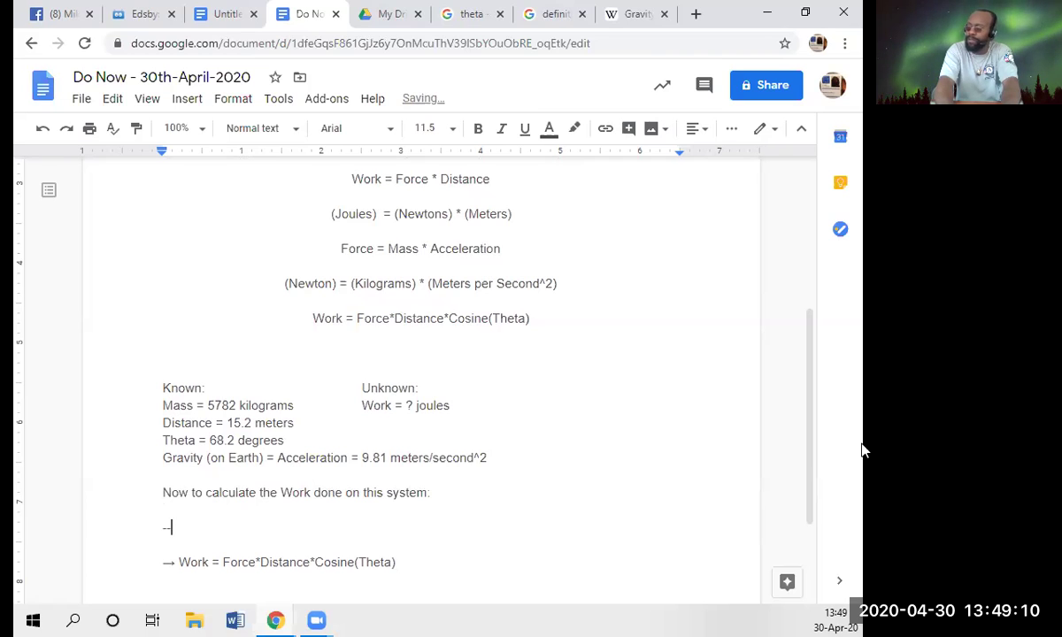
type(">")
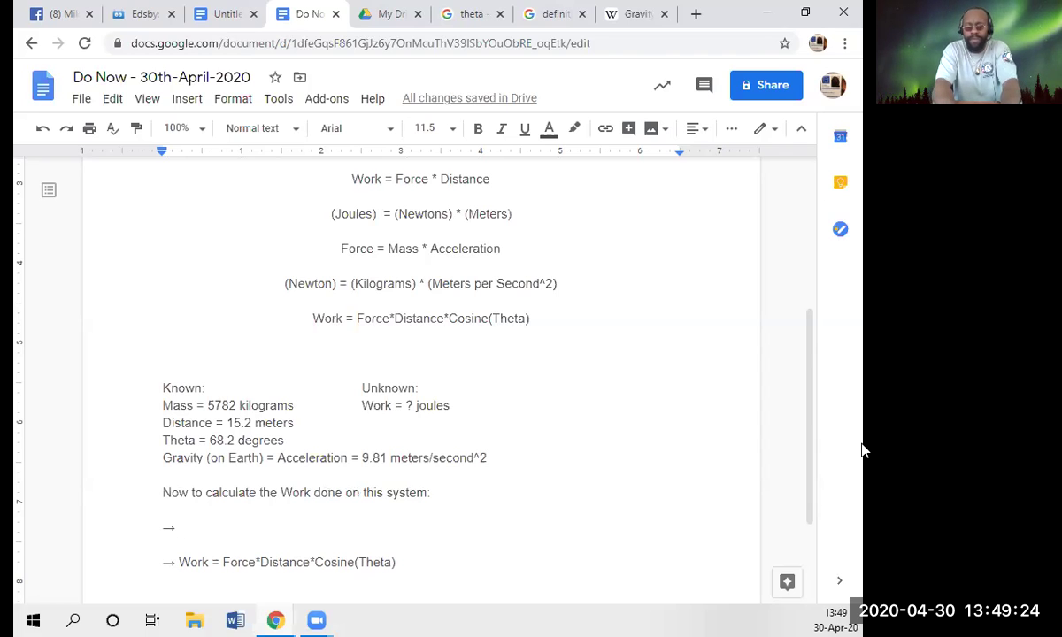
- Complete the arrow line as 'Force = Mass * Acceleration', copying the term from the formula above
type("Firce")
key("BackSpace")
key("BackSpace")
key("BackSpace")
key("BackSpace")
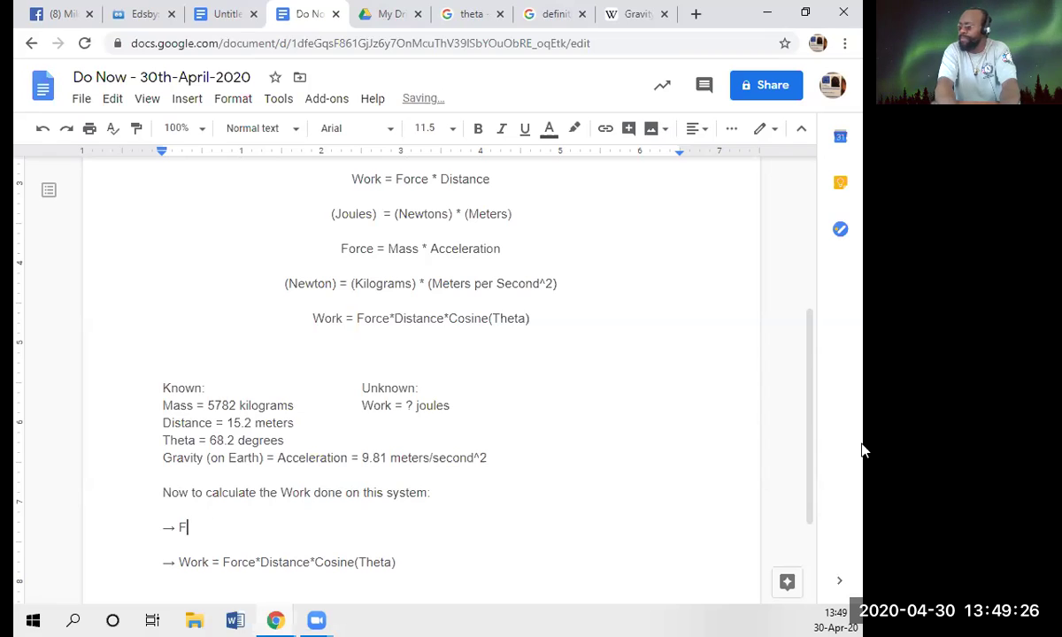
type("orce = ")
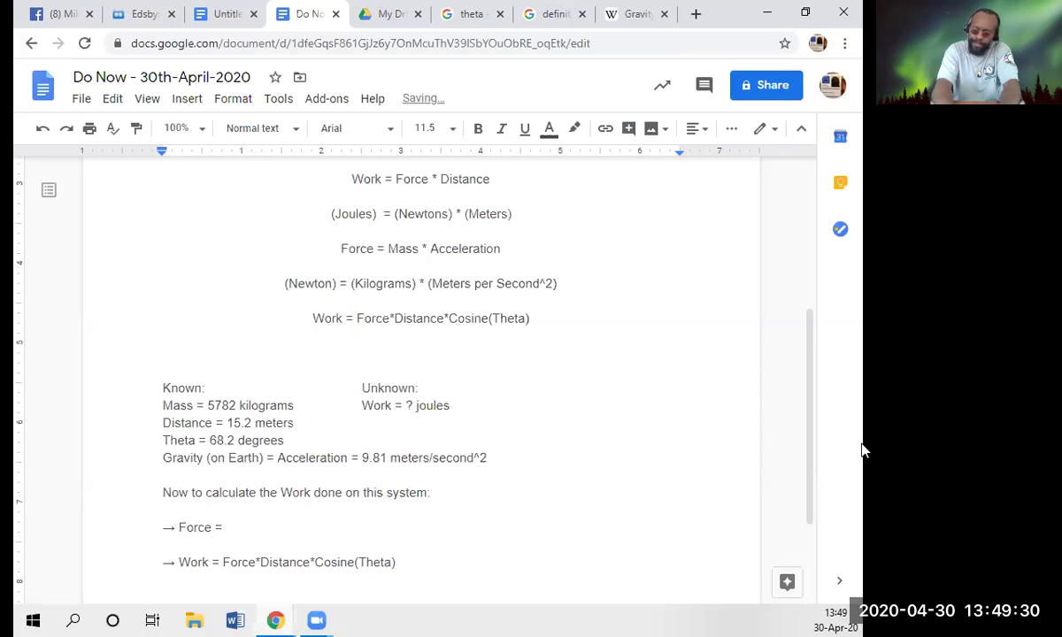
type("(")
key("BackSpace")
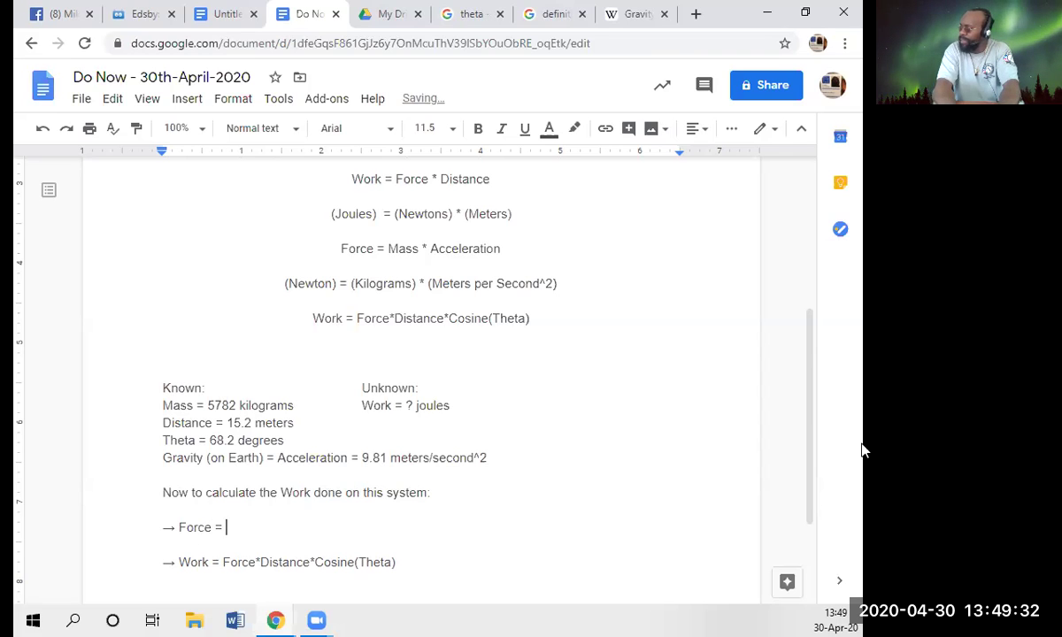
key("Up")
key("Up")
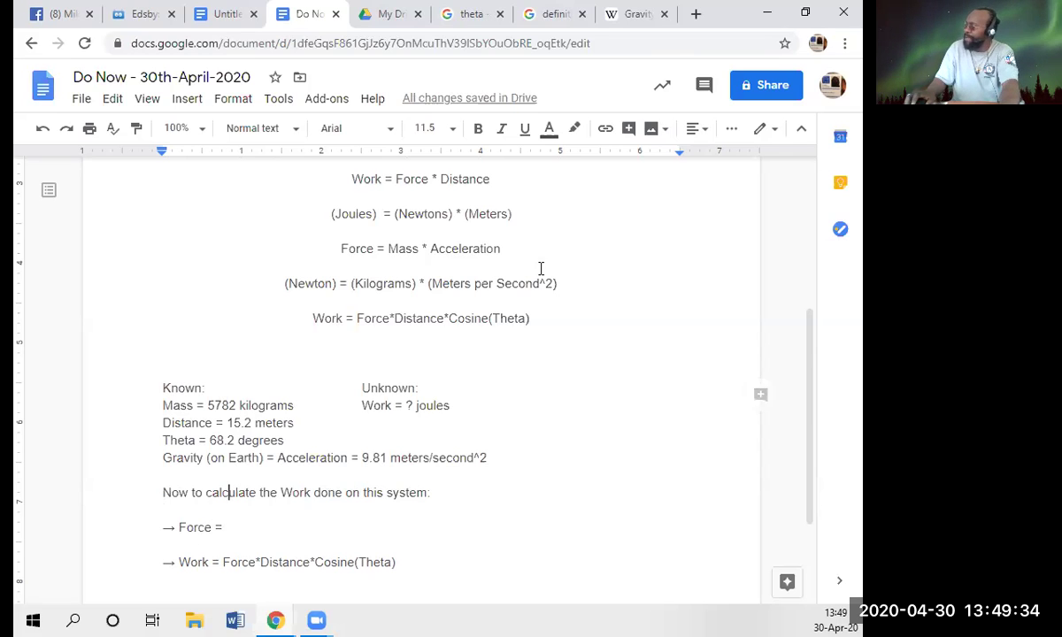
left_click_drag(386, 249, 500, 244)
key("ctrl+c")
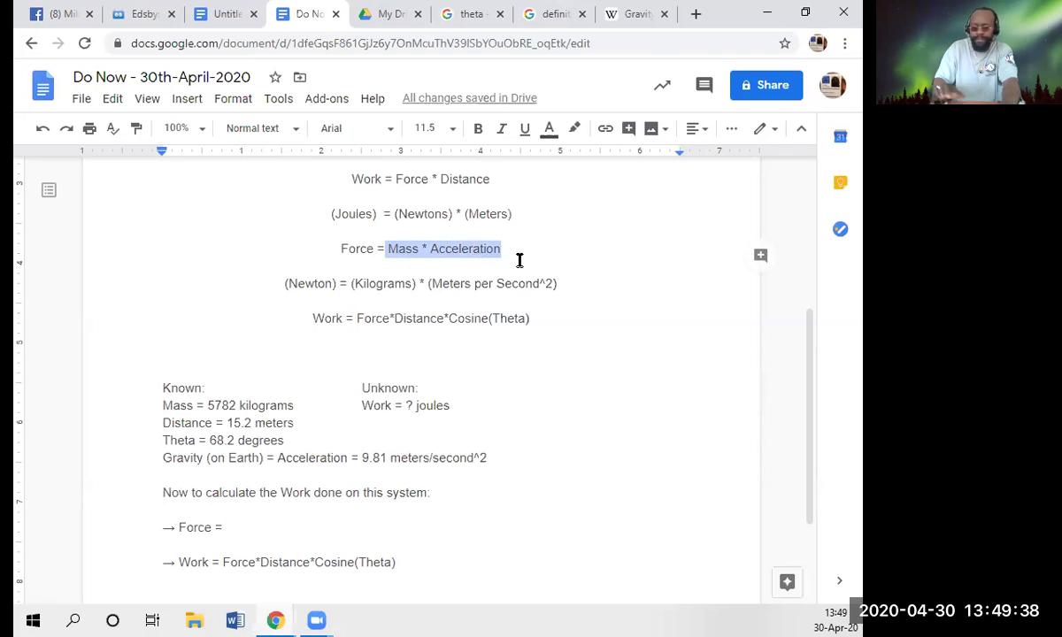
key("Down")
key("Down")
key("Down")
key("Down")
key("Down")
key("Down")
key("Down")
key("Down")
key("Down")
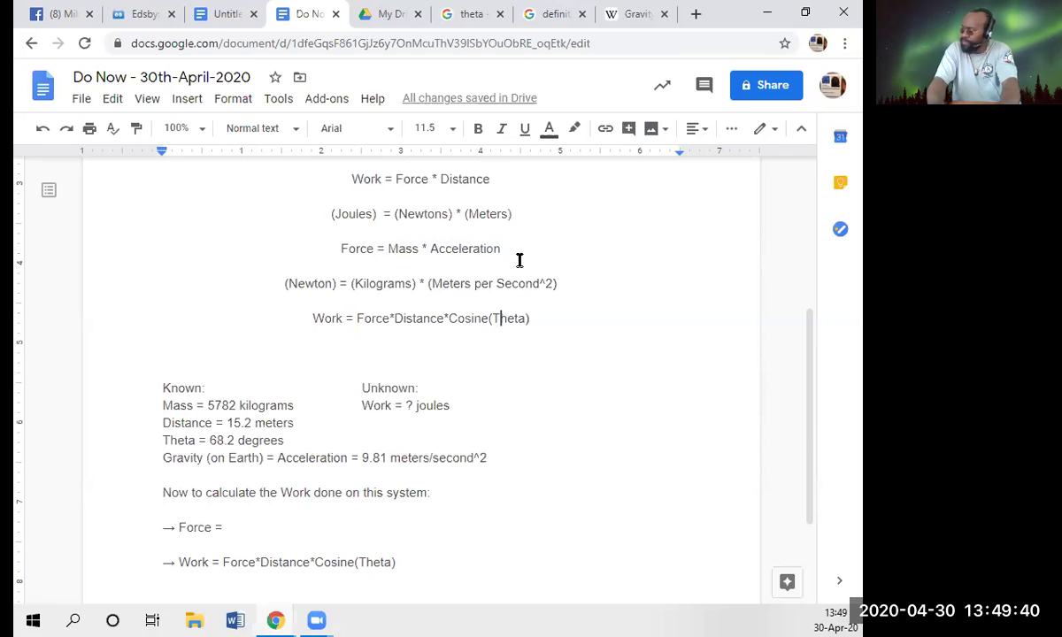
key("Down")
key("Down")
key("Down")
key("Down")
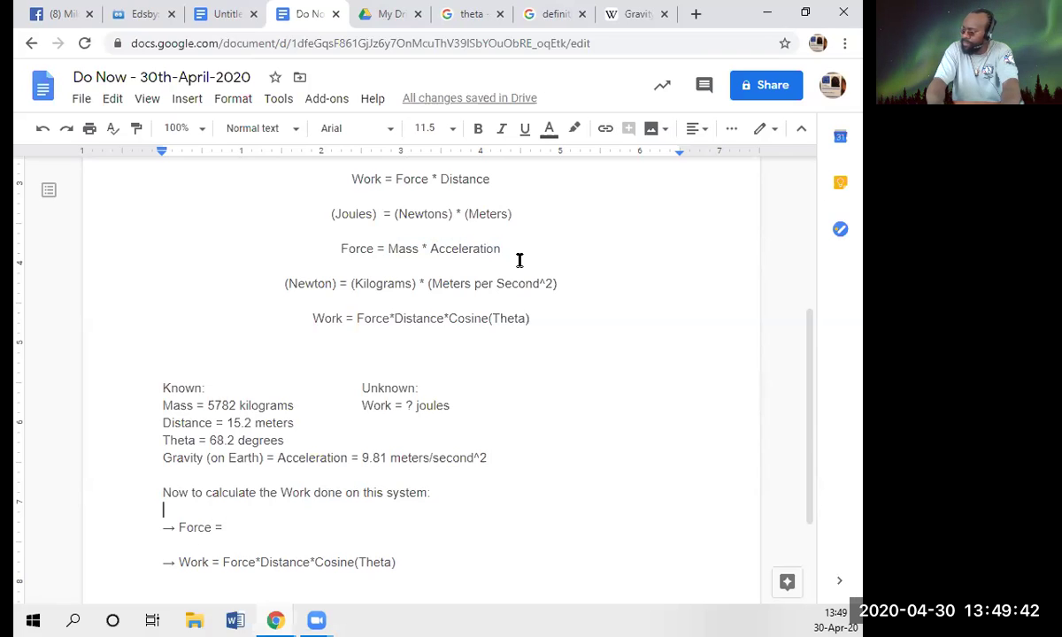
key("ctrl+v")
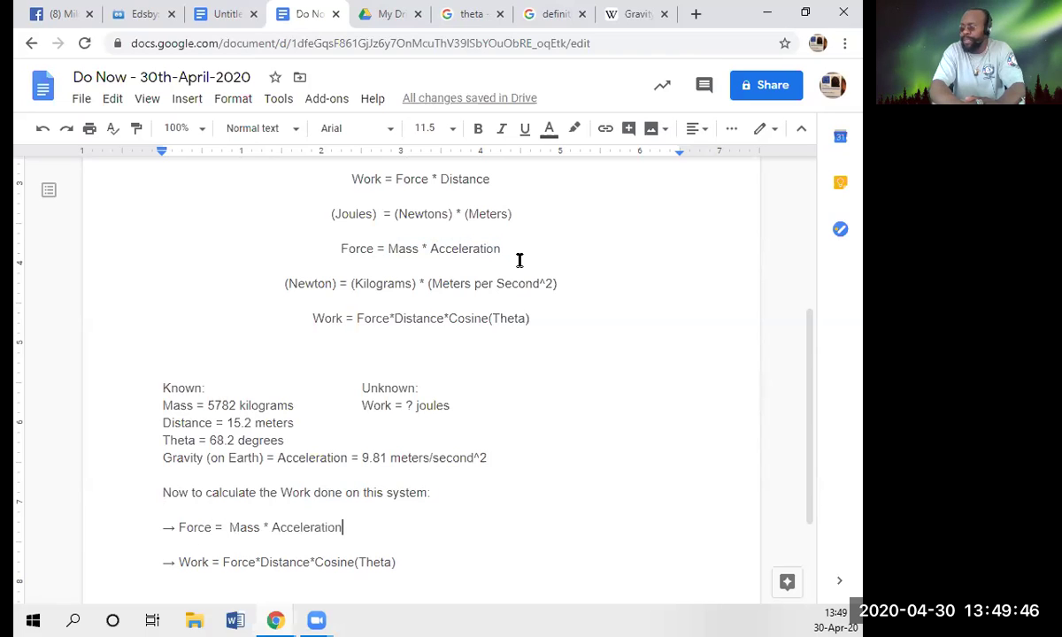
key("Return")
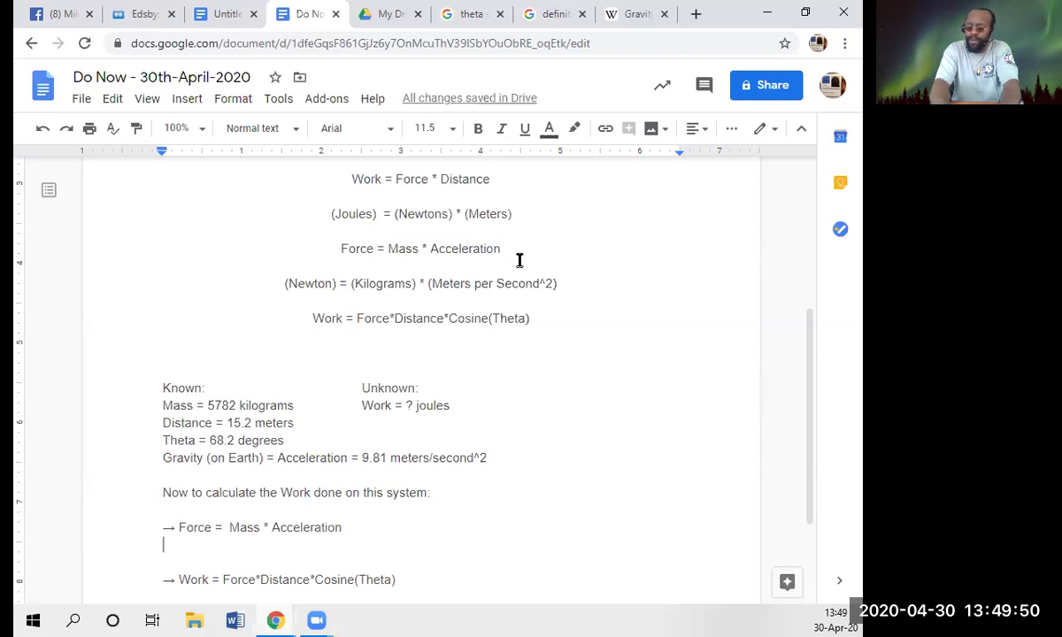
- Start the line '→ F = (5782 kilograms)*' using the mass copied from the Known list
type("--> ")
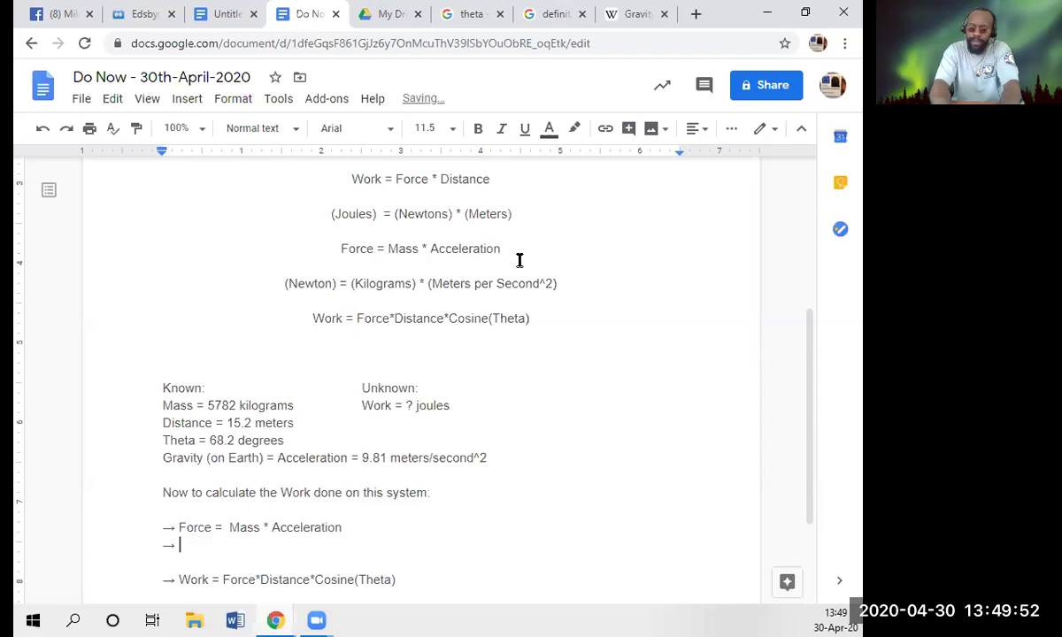
type("F ")
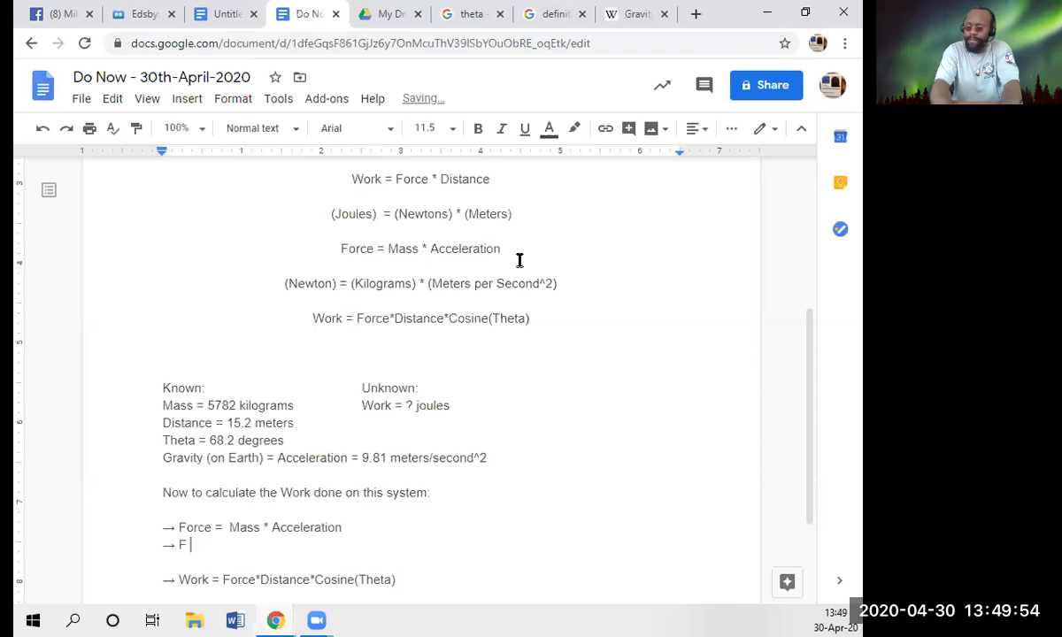
type("=")
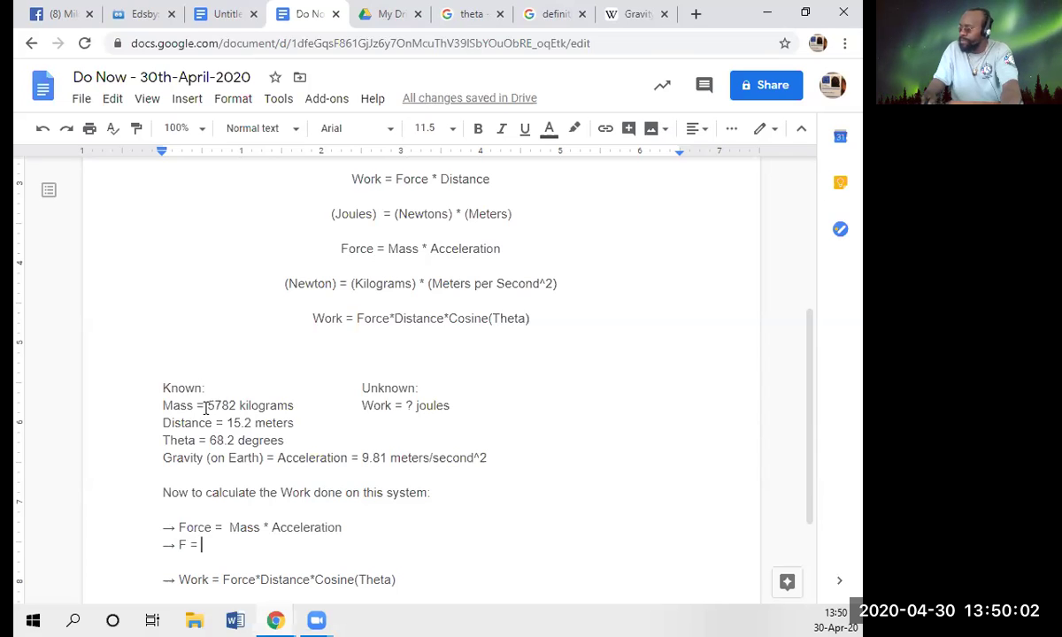
left_click_drag(205, 405, 298, 406)
key("ctrl+c")
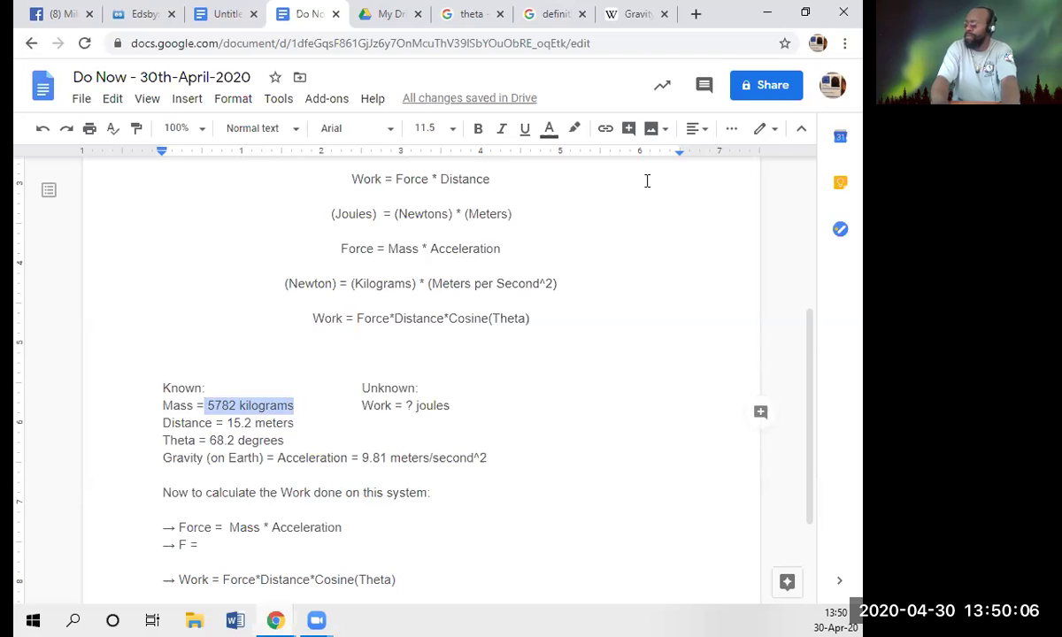
key("Down")
key("Down")
key("Down")
key("Down")
key("Down")
key("Down")
key("Down")
key("Down")
key("Down")
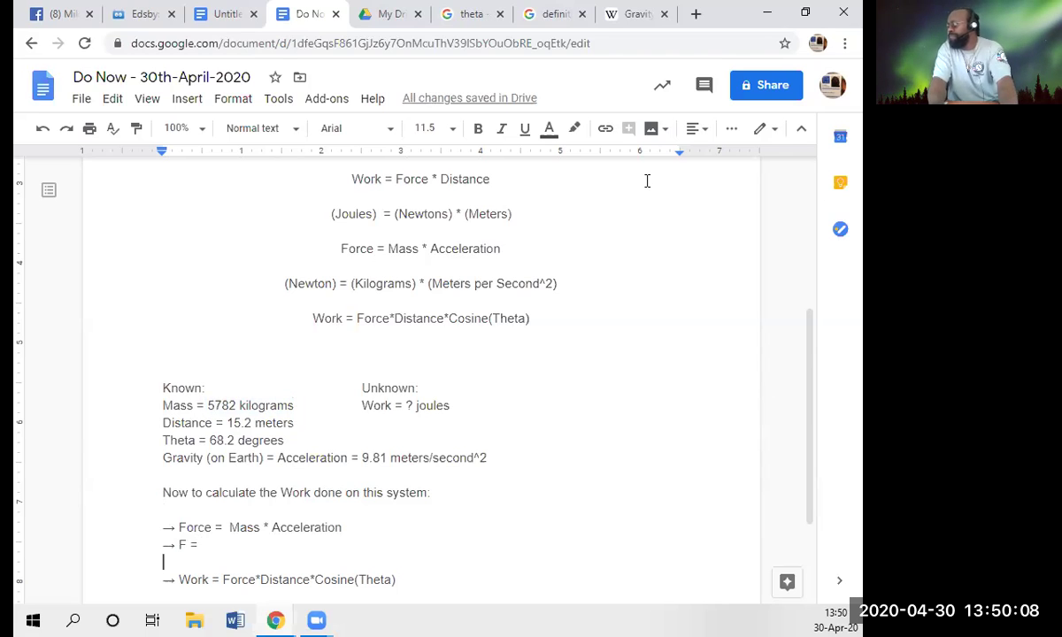
key("Left")
key("ctrl+v")
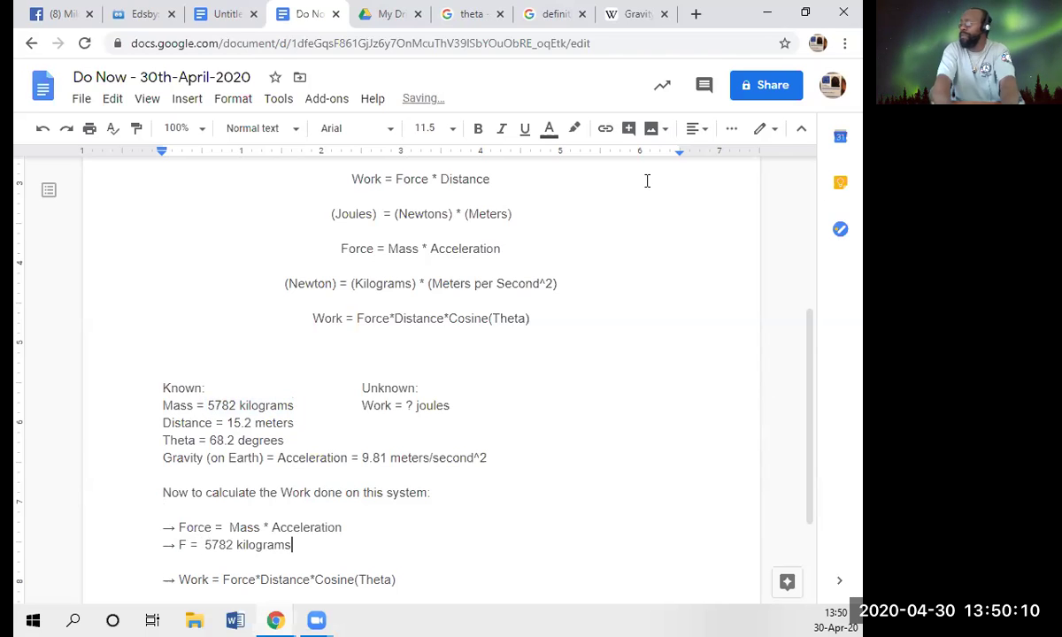
type(")")
key("Left")
key("Left")
key("Left")
key("Left")
key("Left")
key("Left")
key("Left")
key("Left")
key("Left")
key("Left")
key("Left")
key("Left")
key("Left")
key("Left")
key("Left")
type("(")
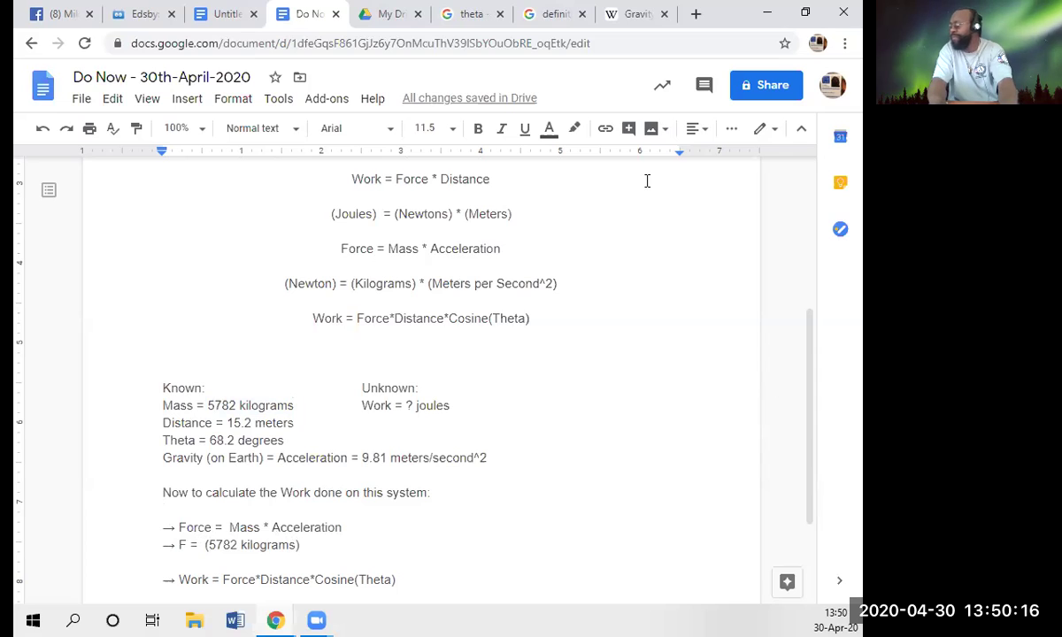
key("Right")
key("Right")
key("End")
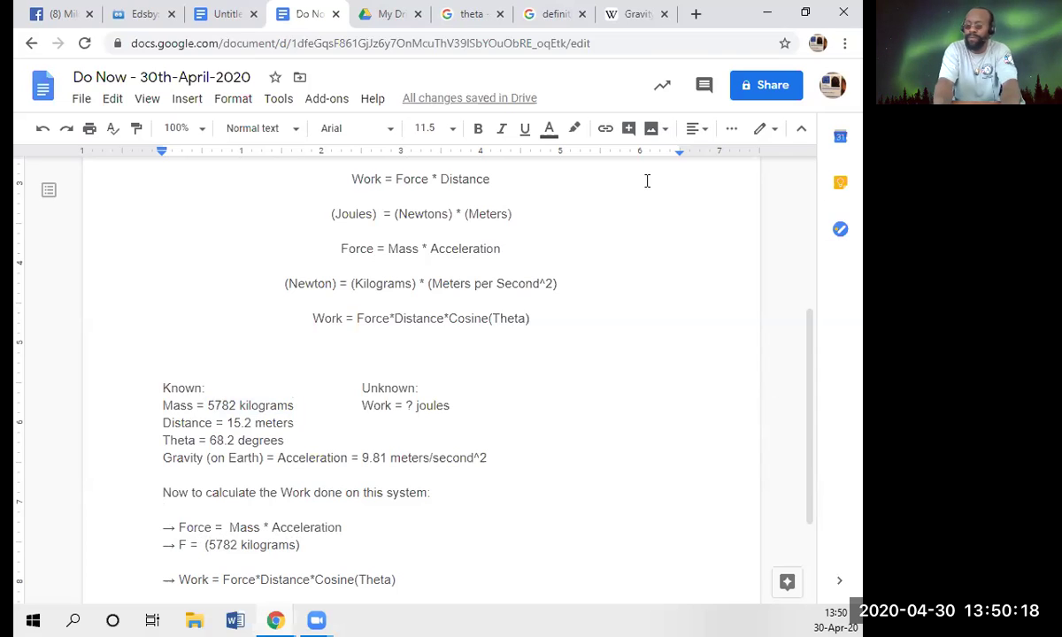
type("*")
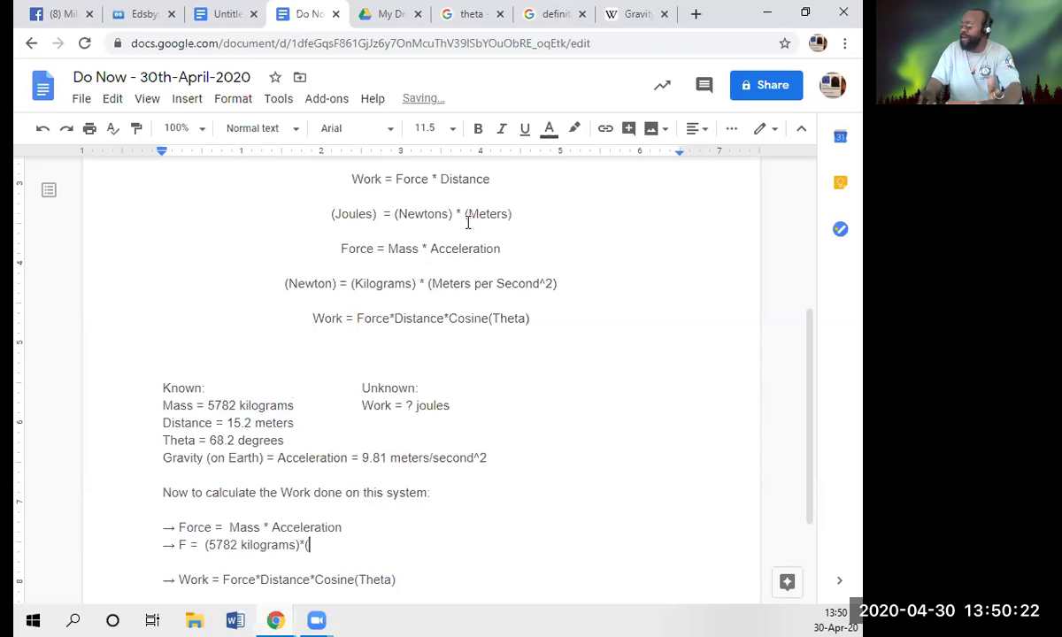
- Append '(9.81 meters/second^2)', copied from the Gravity line, to finish the substitution
left_click_drag(363, 460, 487, 460)
key("ctrl+c")
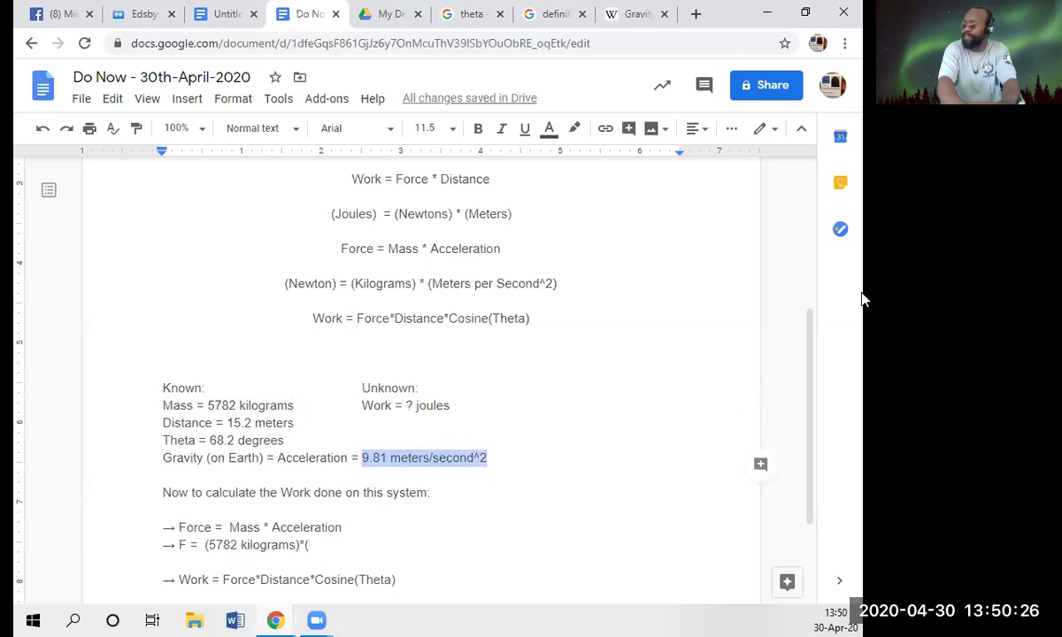
key("Down")
key("Down")
key("Down")
key("Down")
key("Down")
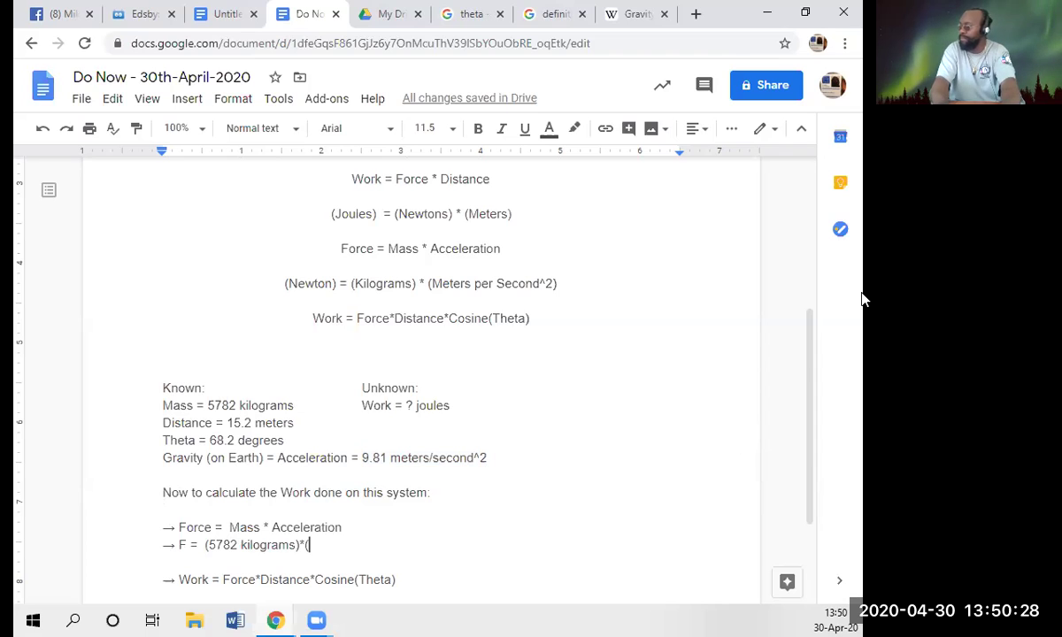
key("ctrl+v")
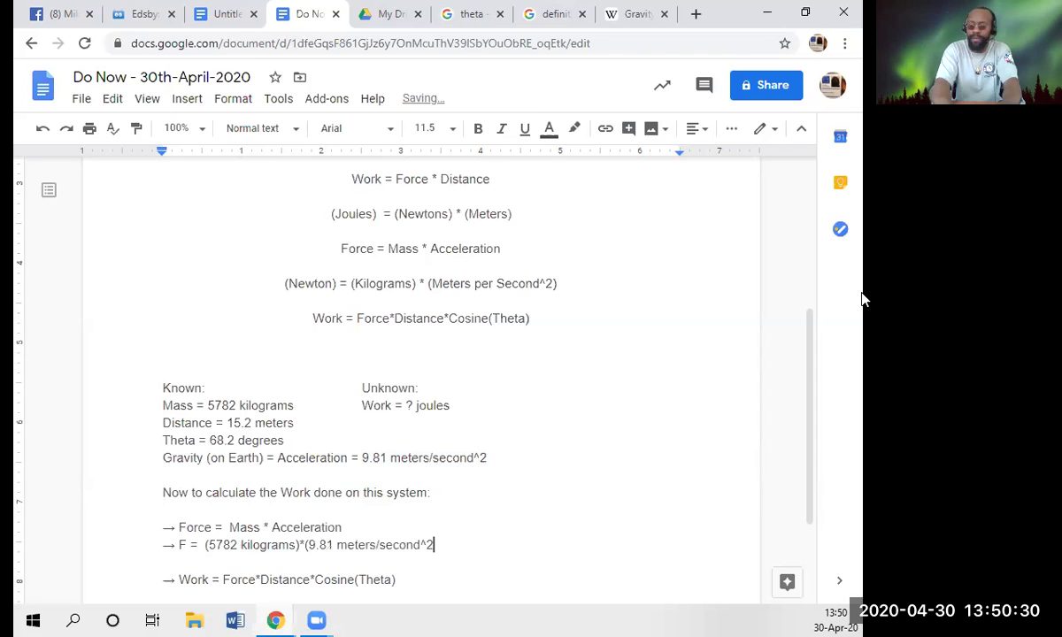
type(")")
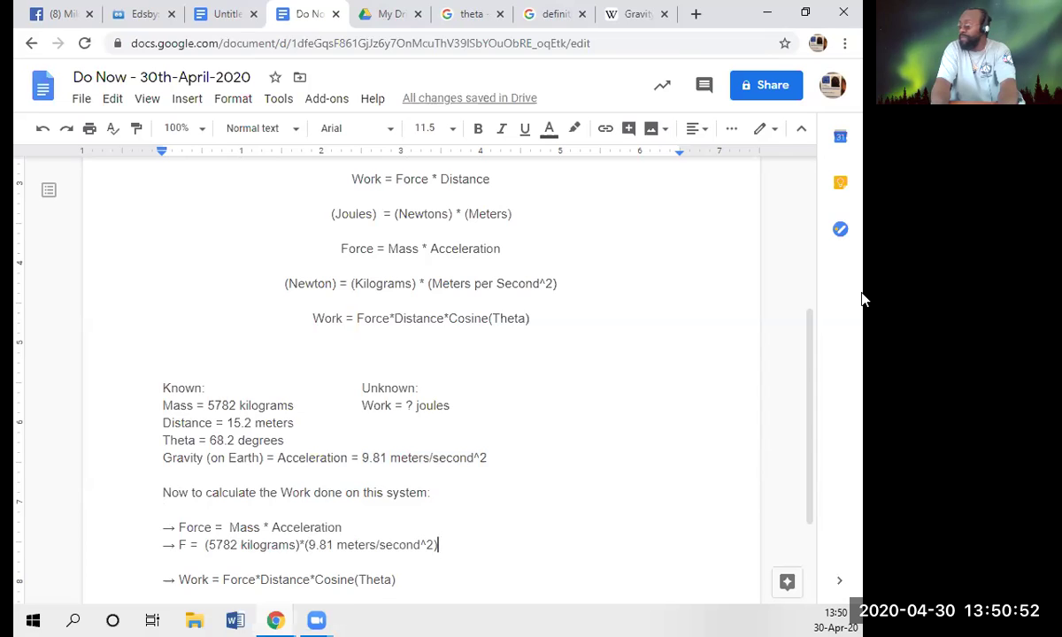
- Add the line '-> F = (5782*9.81) newtons', start a new '-> F =' line, and select (5782*9.81) to copy
key("Return")
type("-> ")
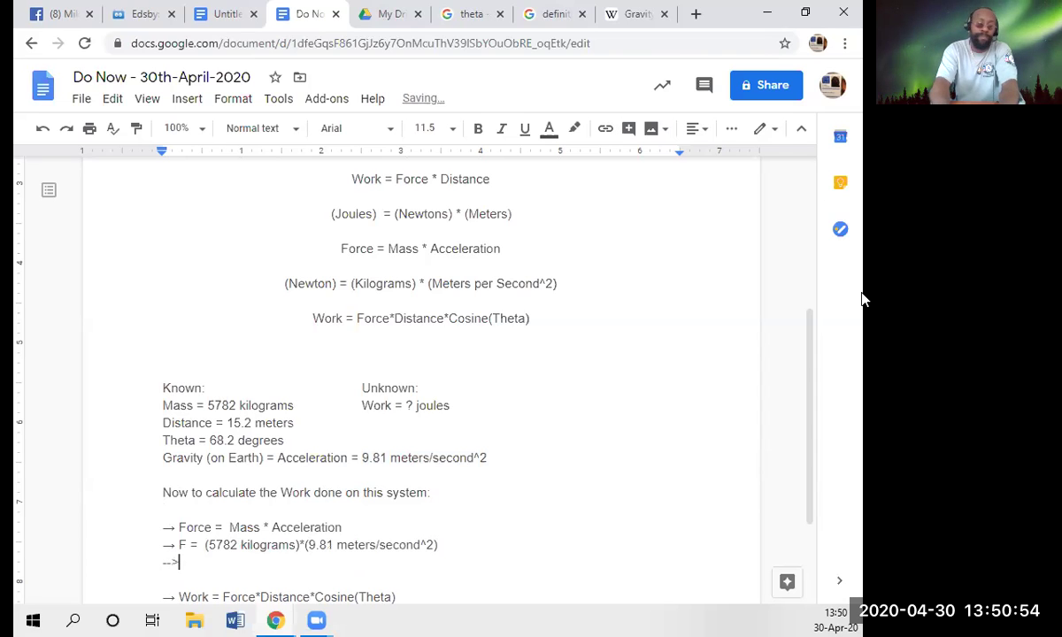
type("F =")
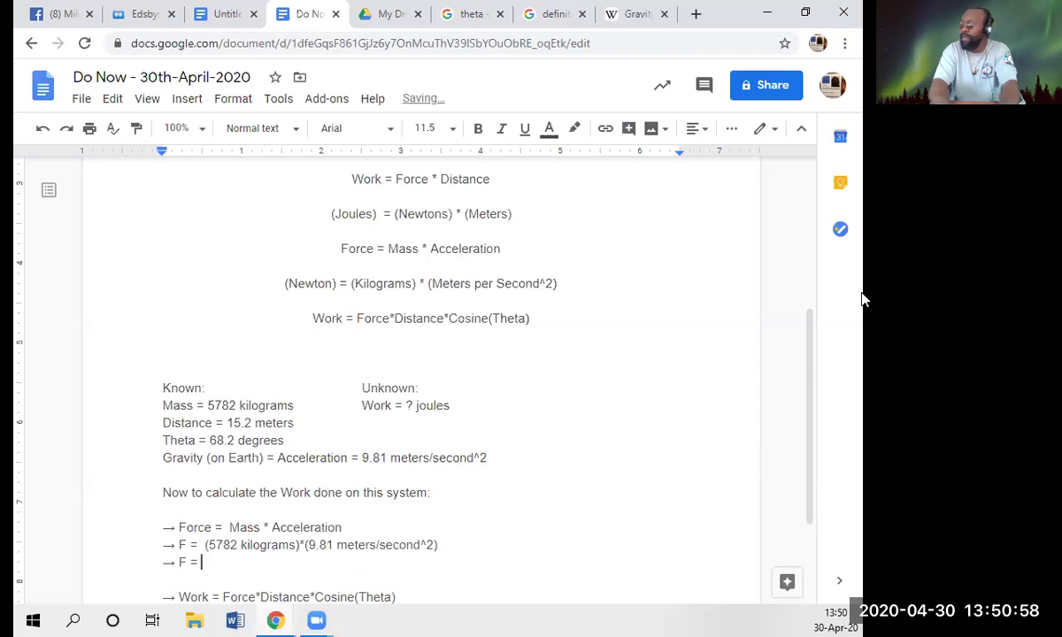
type(" (5782")
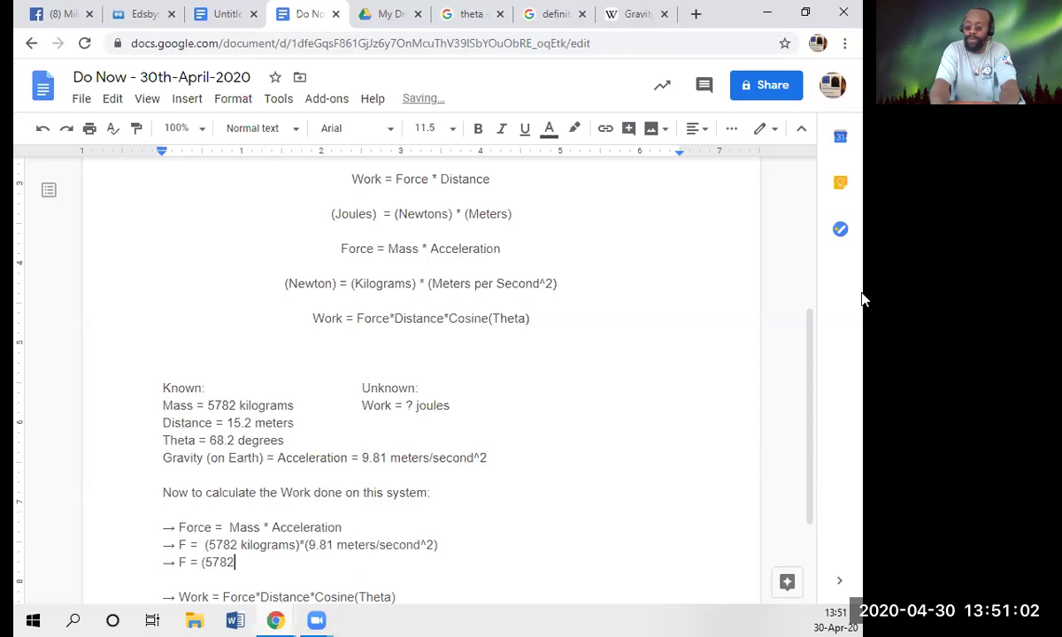
type("*9.81")
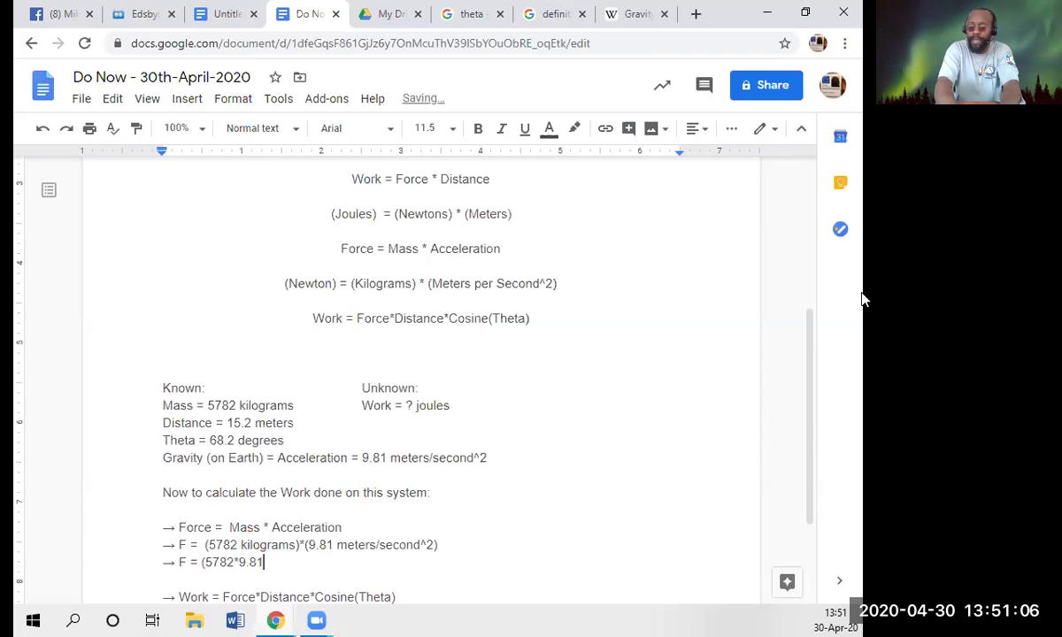
type(")")
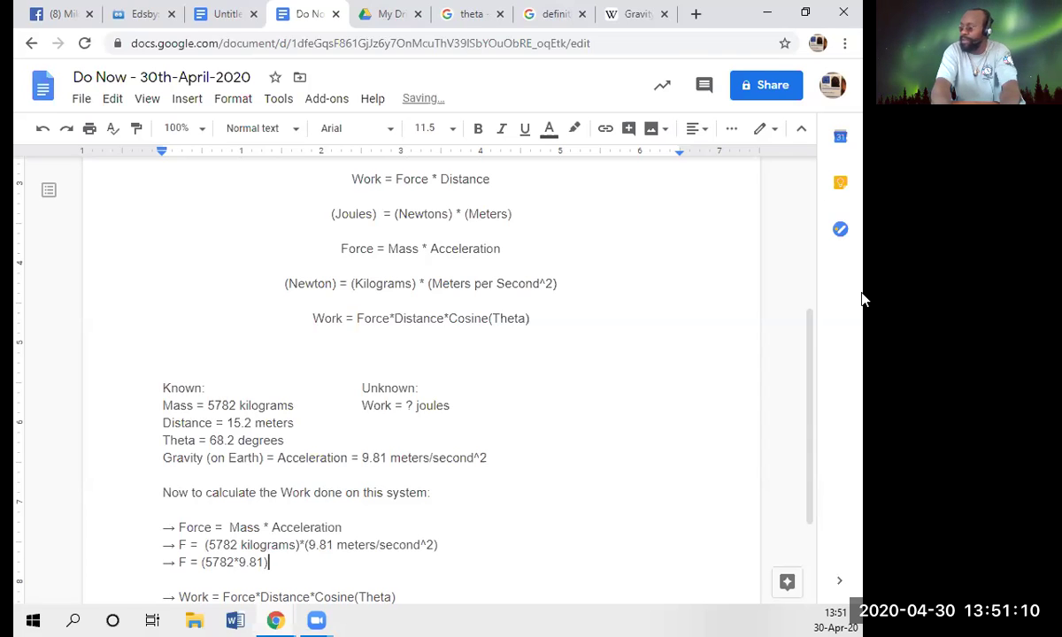
type(" newt")
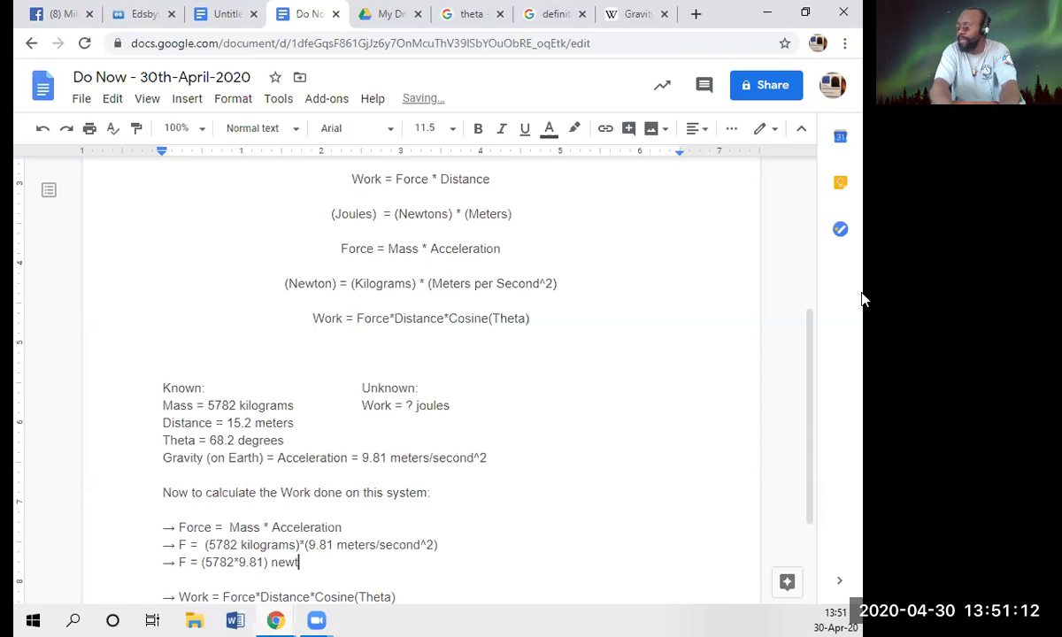
type("ons")
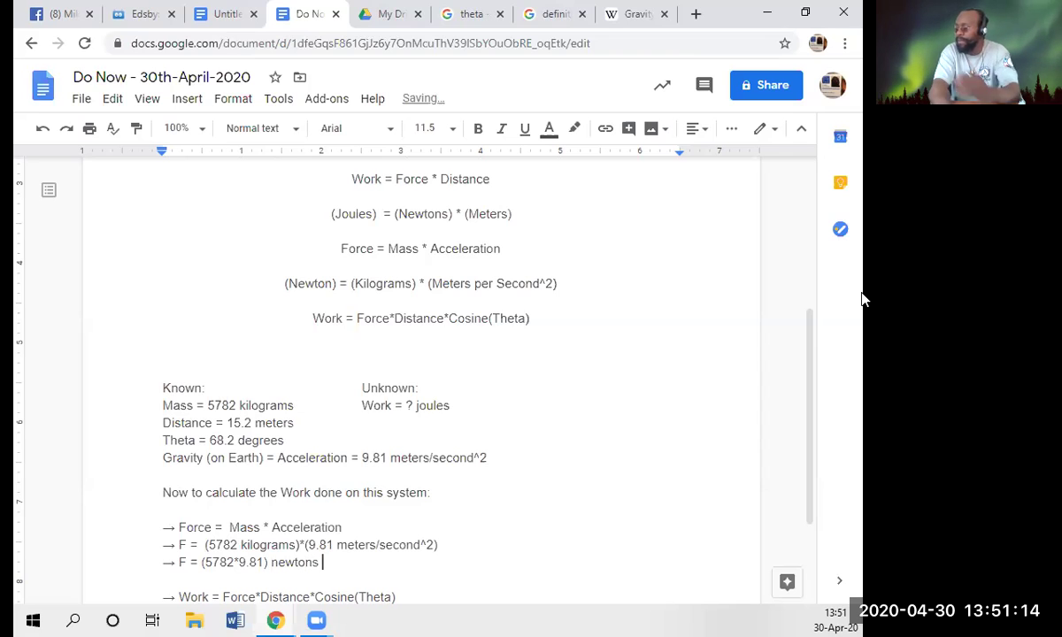
key("Return")
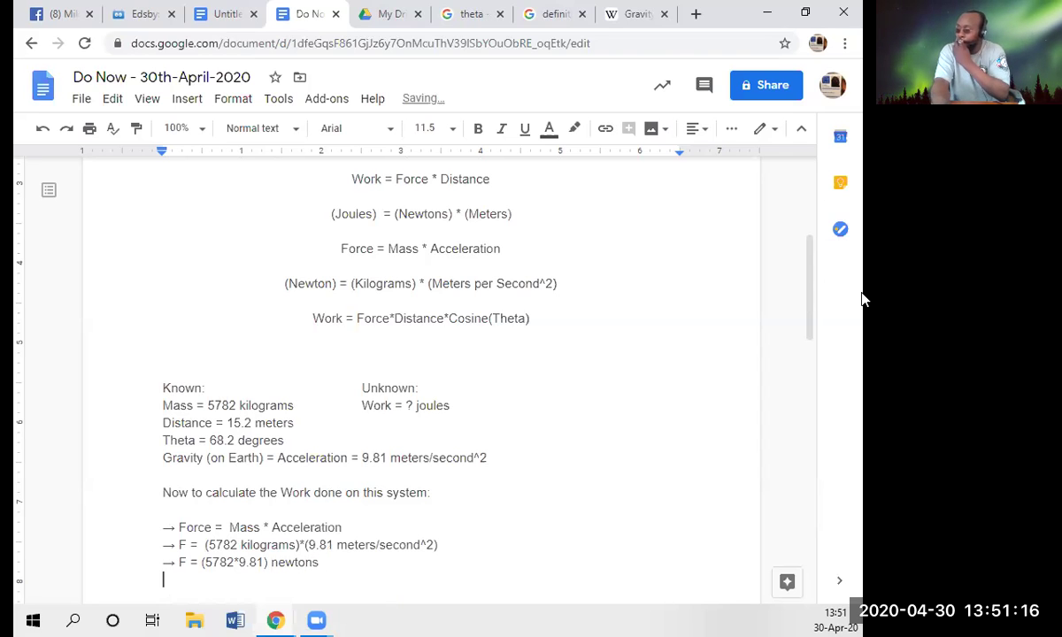
type("-> F ")
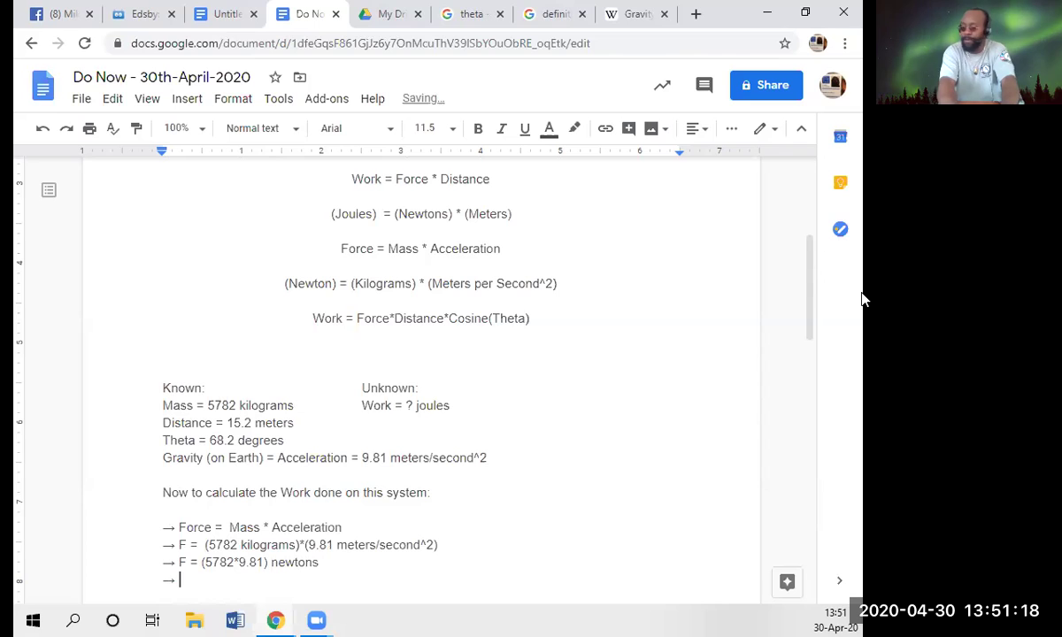
type("=")
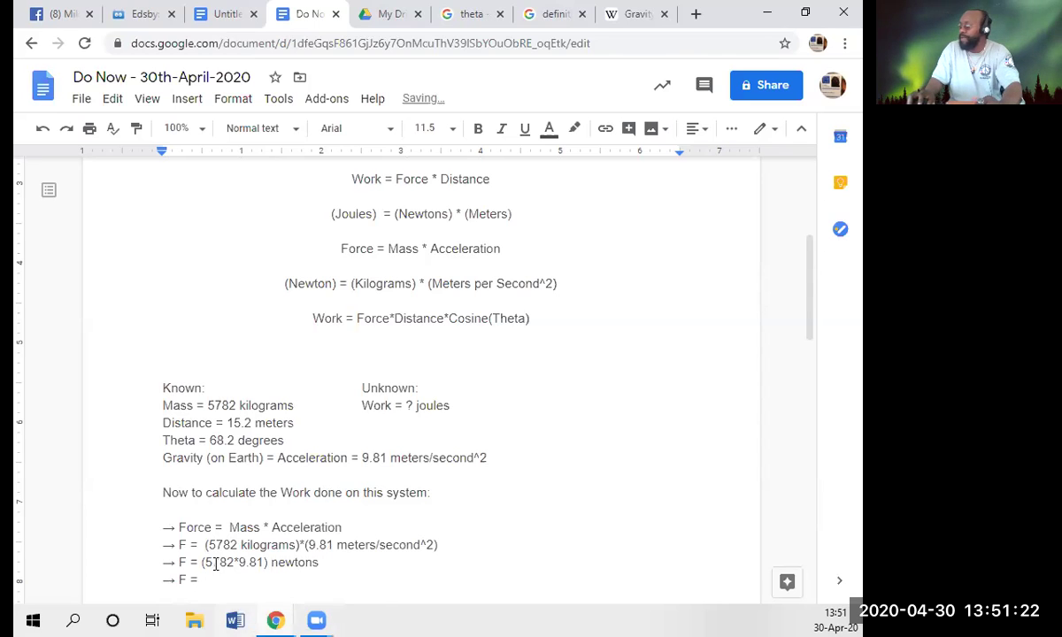
left_click_drag(201, 563, 268, 564)
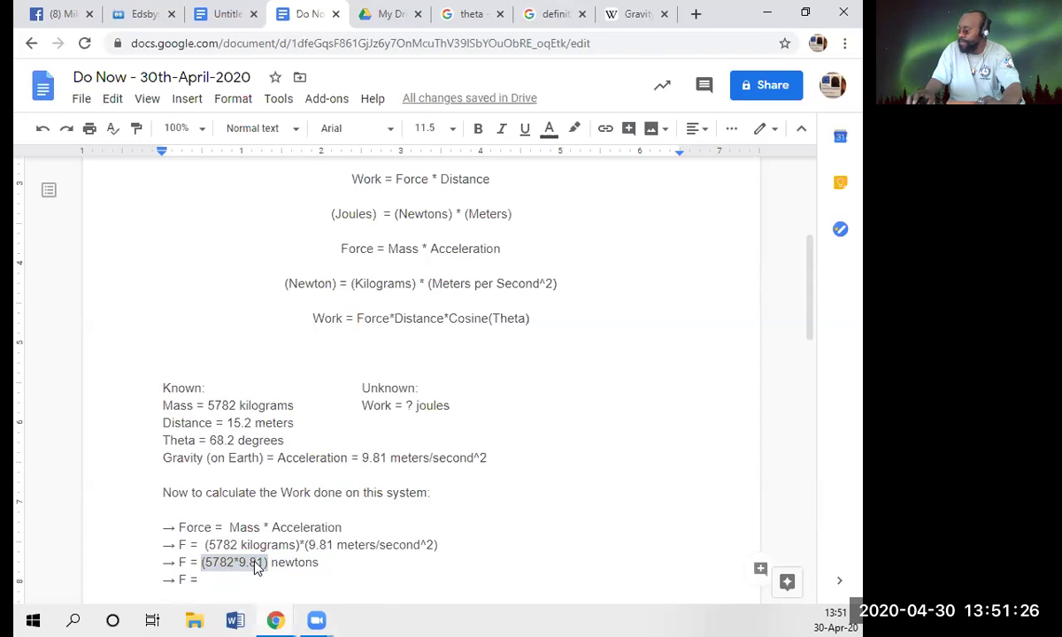
right_click(269, 562)
- Copy (5782*9.81), calculate it in a new Google tab, and copy the 56721.42 result
left_click(352, 159)
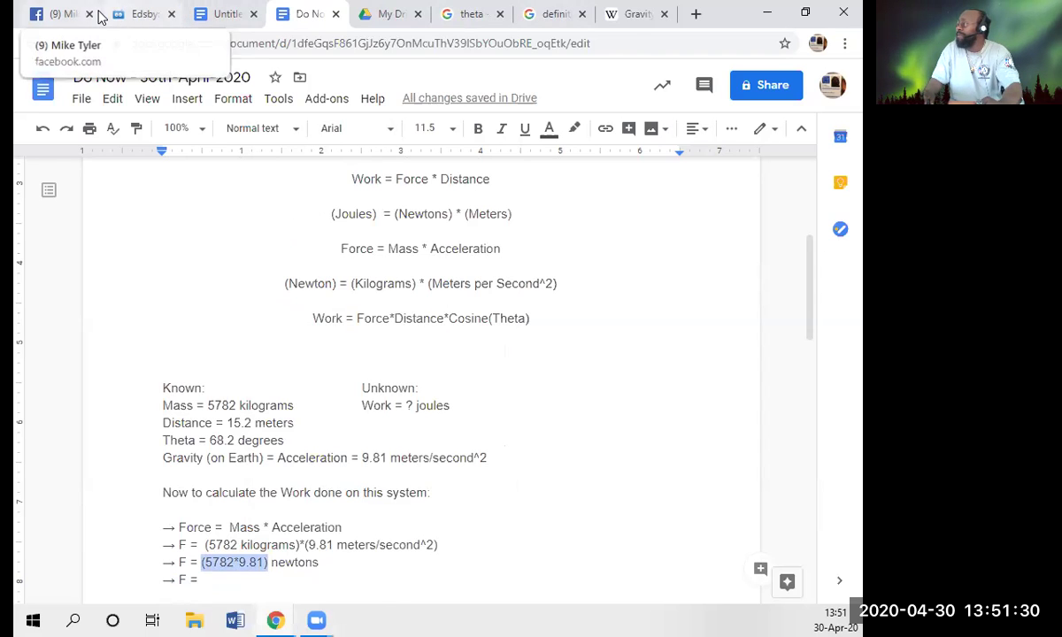
left_click(696, 13)
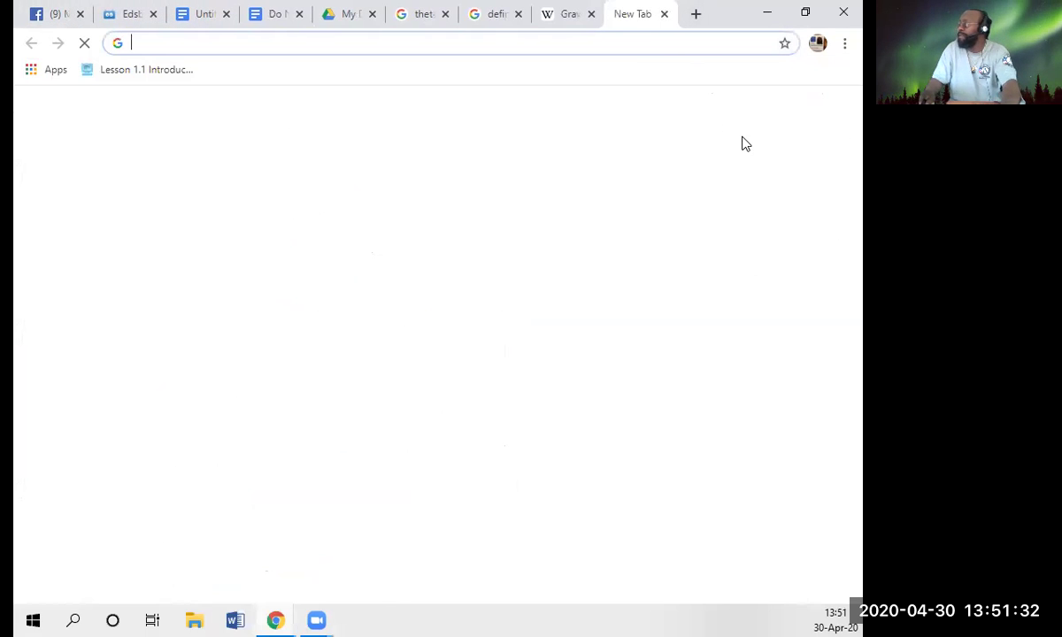
key("ctrl+v")
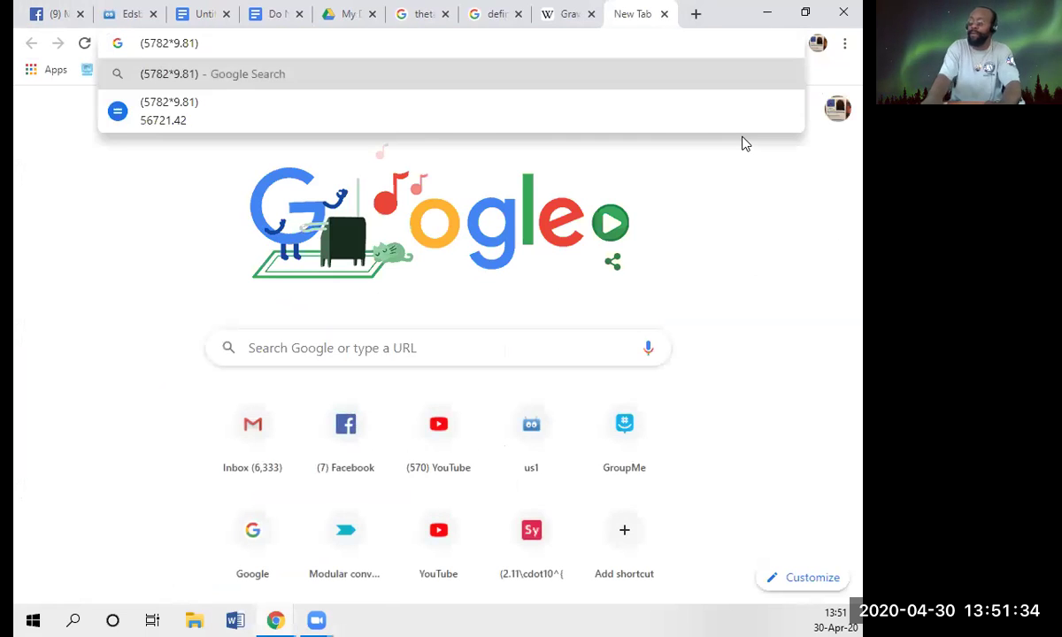
key("Return")
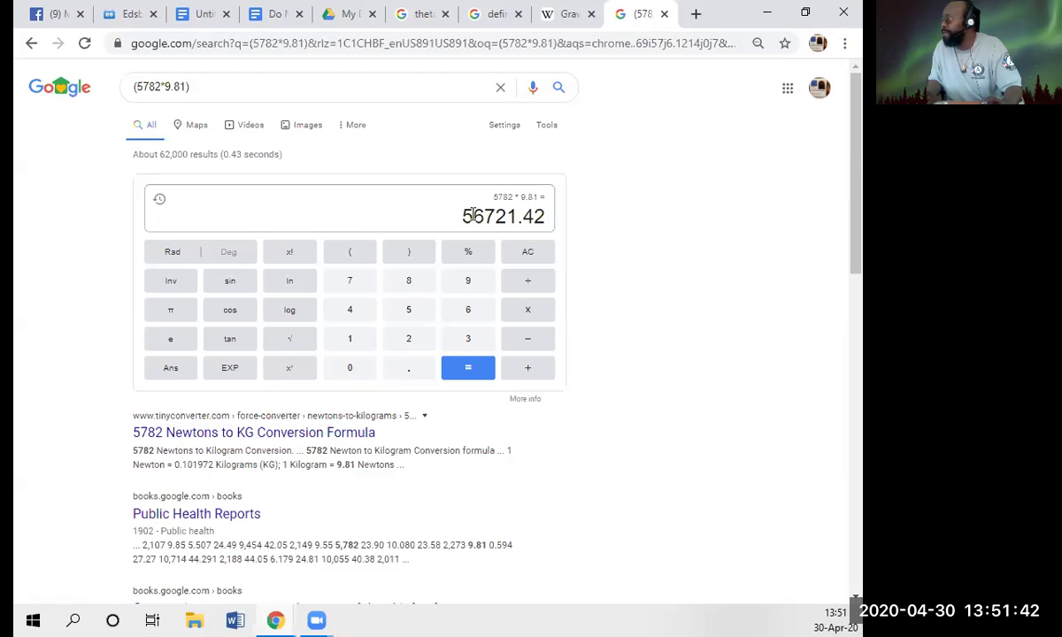
left_click_drag(444, 202, 534, 221)
right_click(534, 221)
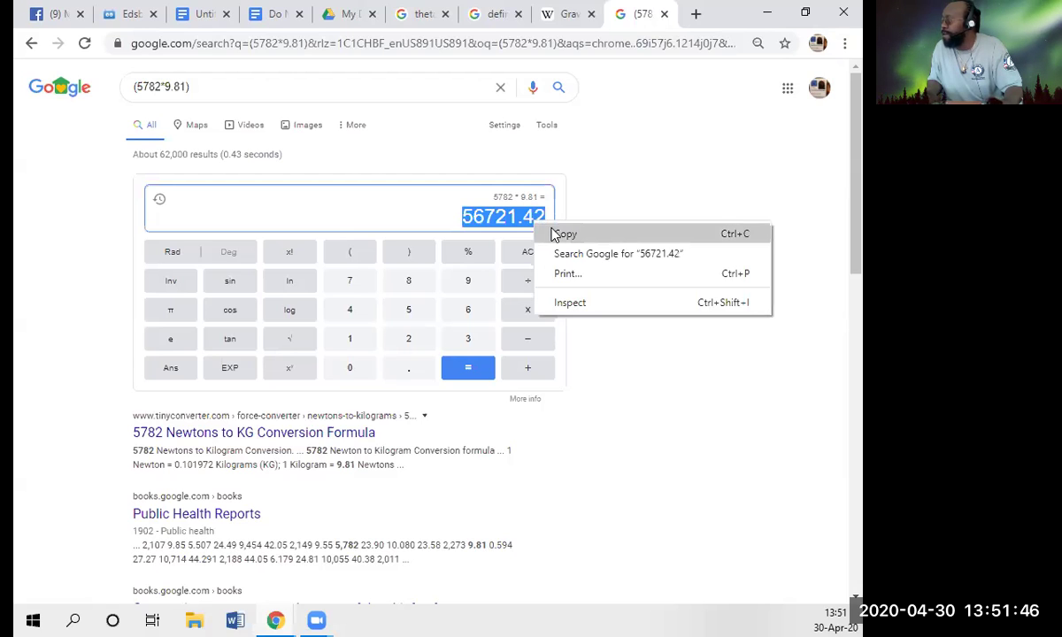
left_click(554, 232)
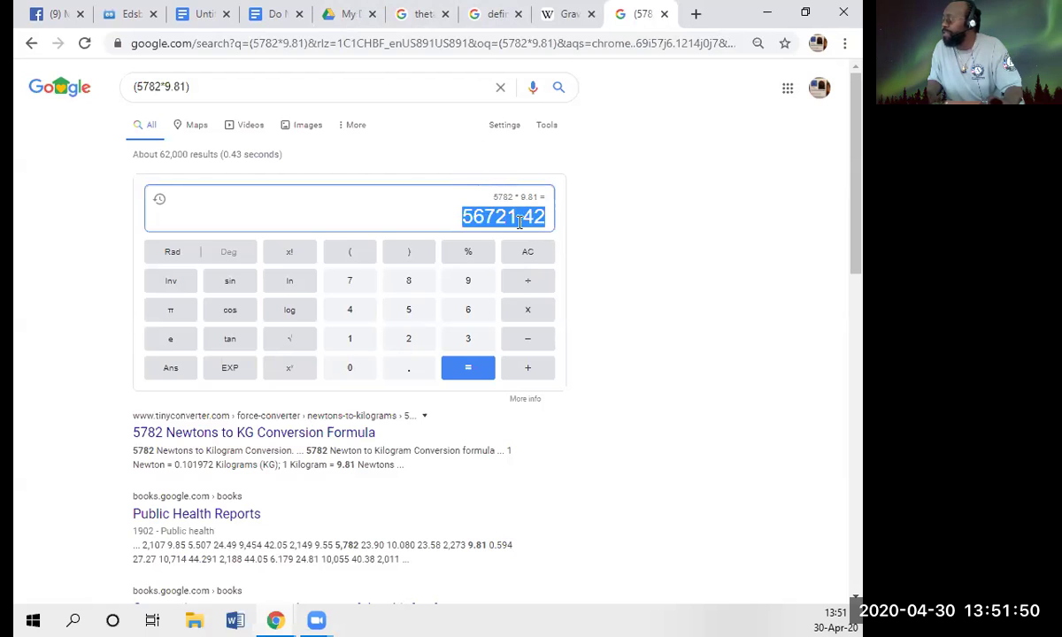
- Complete the force line so it reads 'F = 56721.42 newtons'
left_click(254, 17)
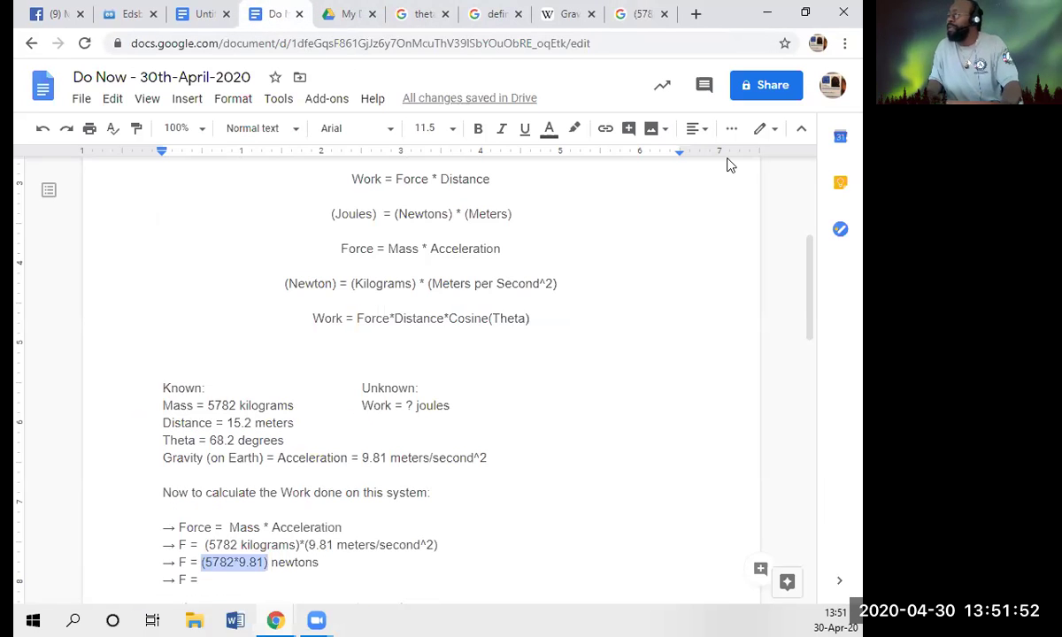
key("Right")
key("Right")
key("Right")
key("Right")
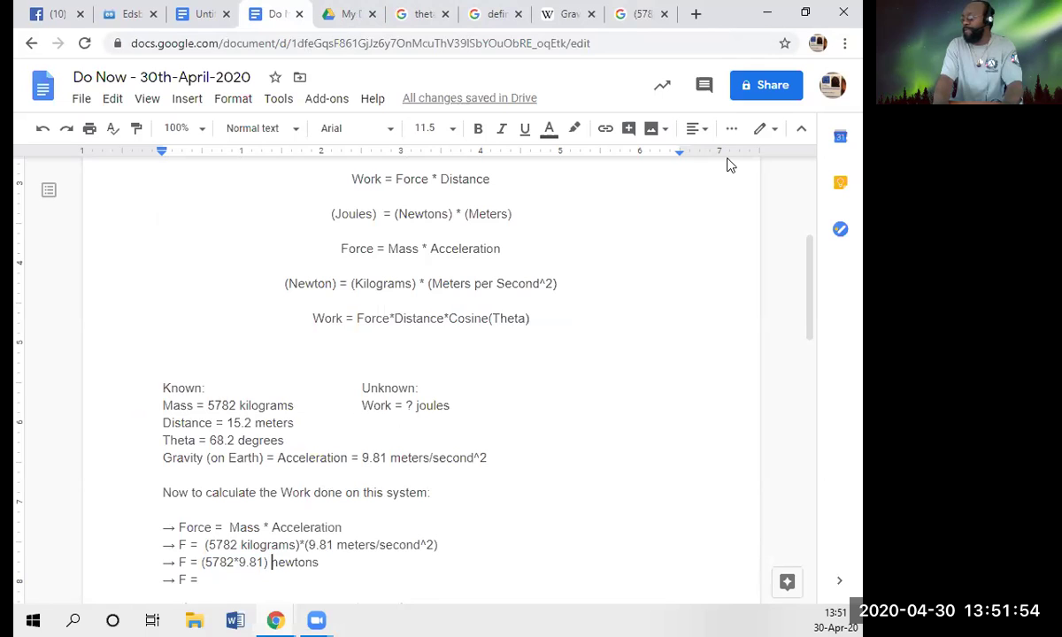
key("Right")
key("Right")
key("Right")
key("Right")
key("Right")
key("Down")
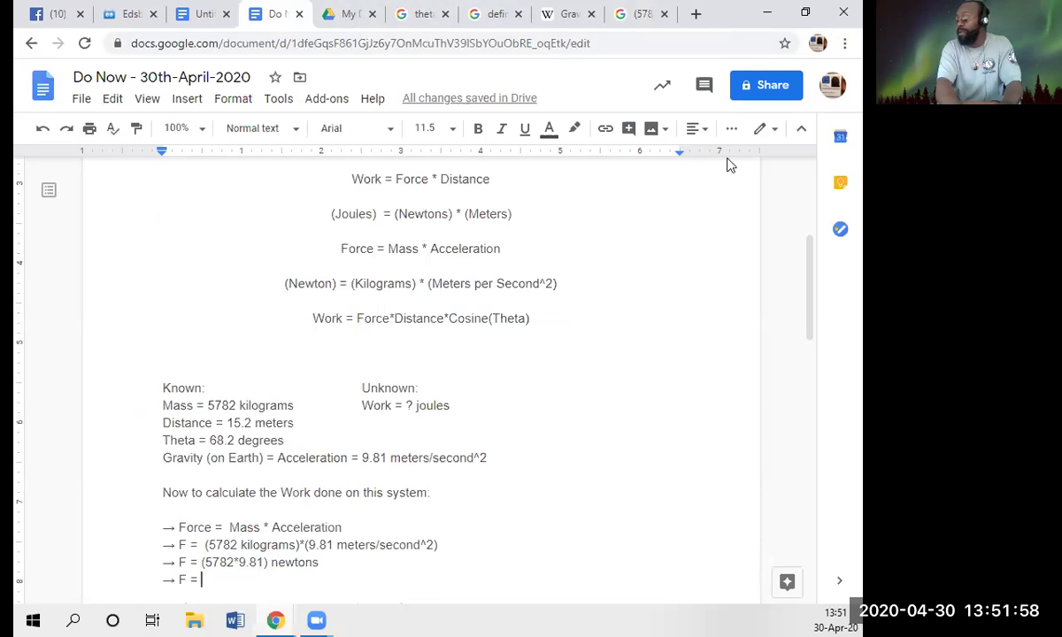
key("ctrl+v")
type("newt")
type("ons")
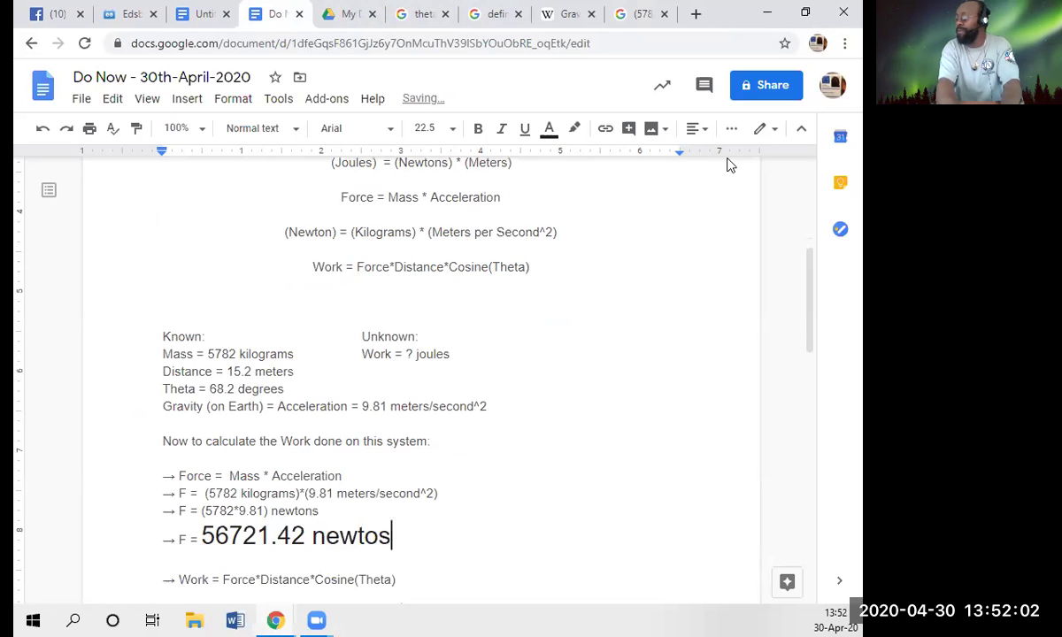
key("BackSpace")
type("ns")
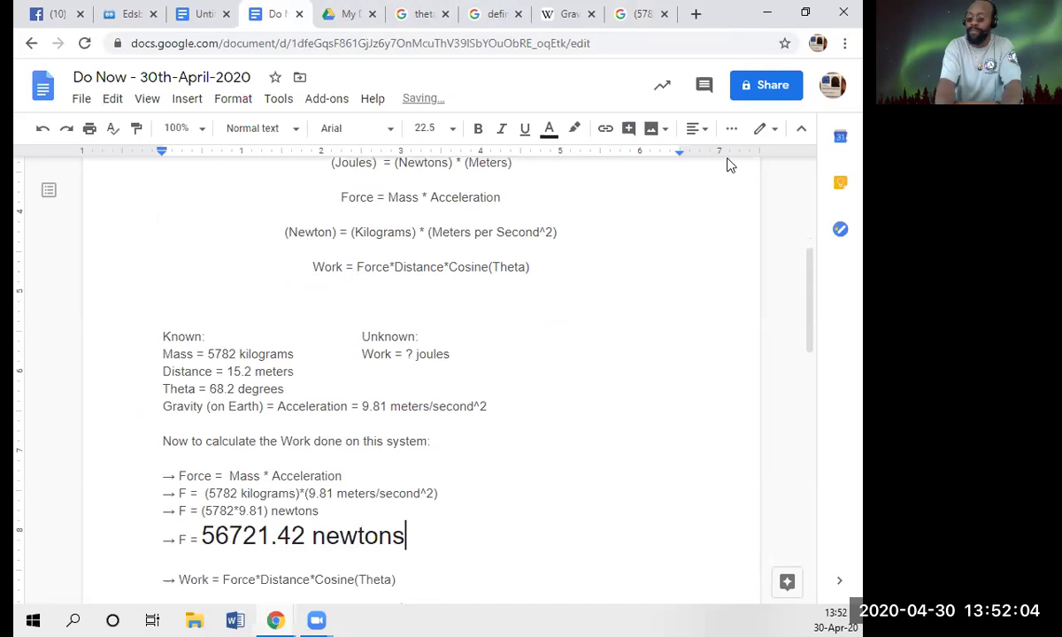
- Set the force result line to font size 11.5 and start a new line below the Work formula
key("shift+Home")
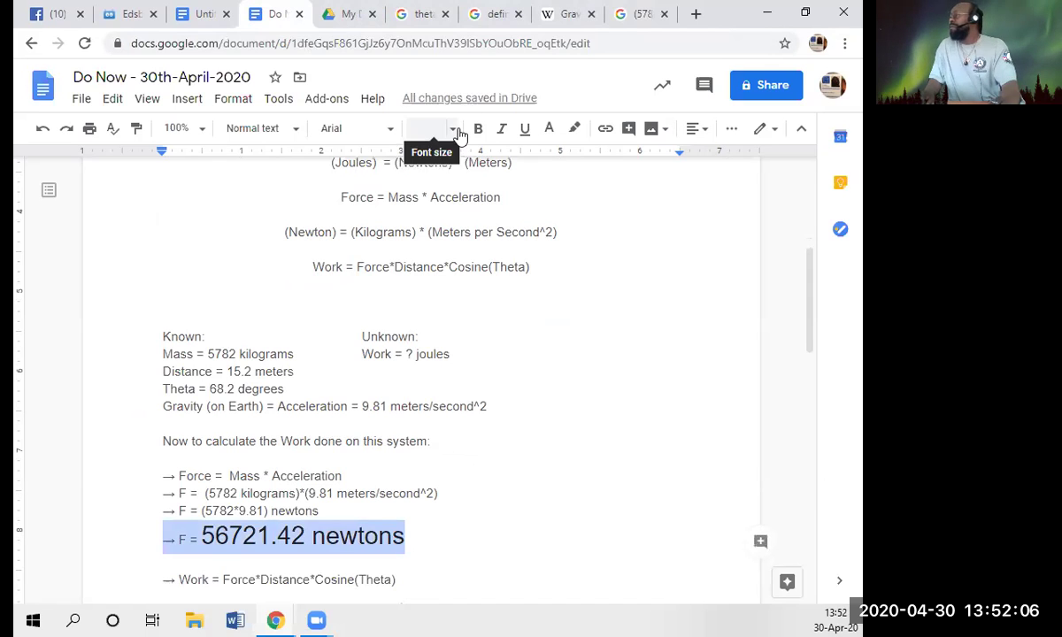
left_click(429, 129)
type("11.5")
key("Return")
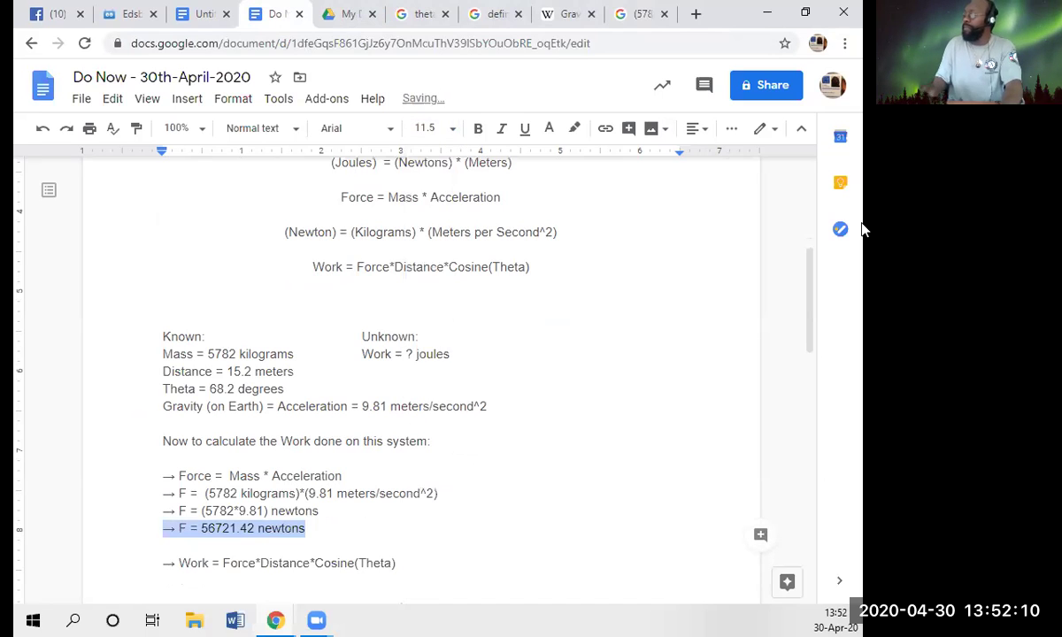
key("Down")
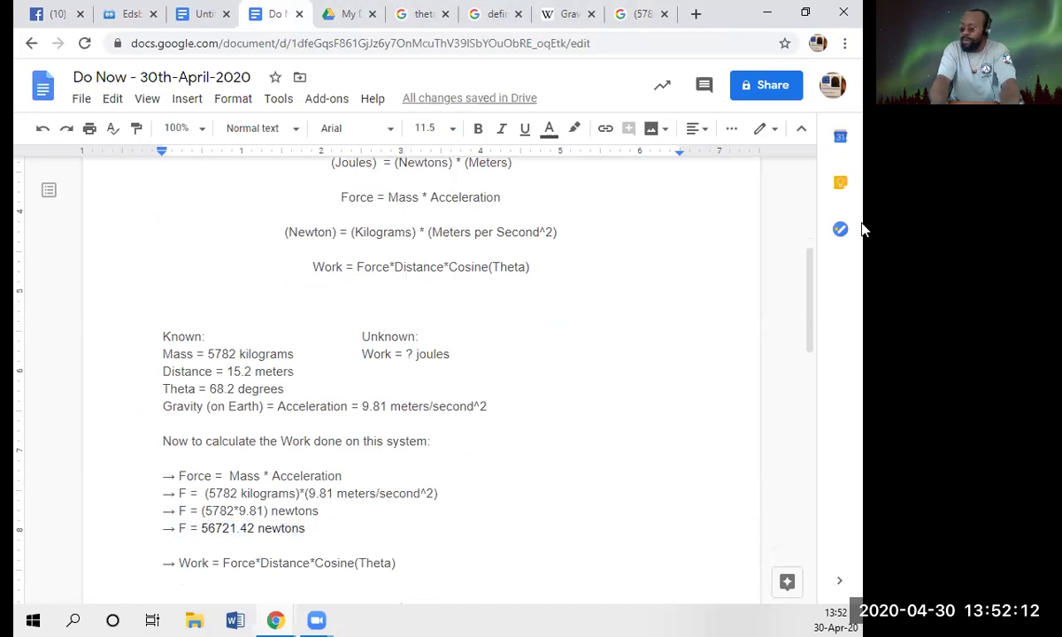
key("Down")
key("End")
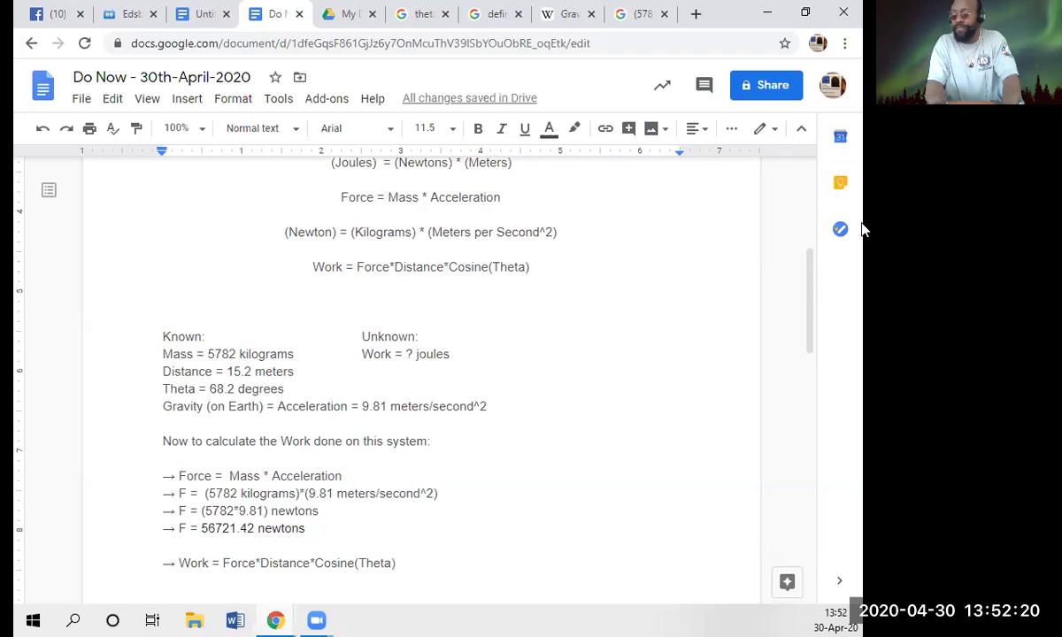
key("Return")
- Type '-> W =' under the Work formula and underline the 'F = 56721.42 newtons' line
type("-> ")
type("W ")
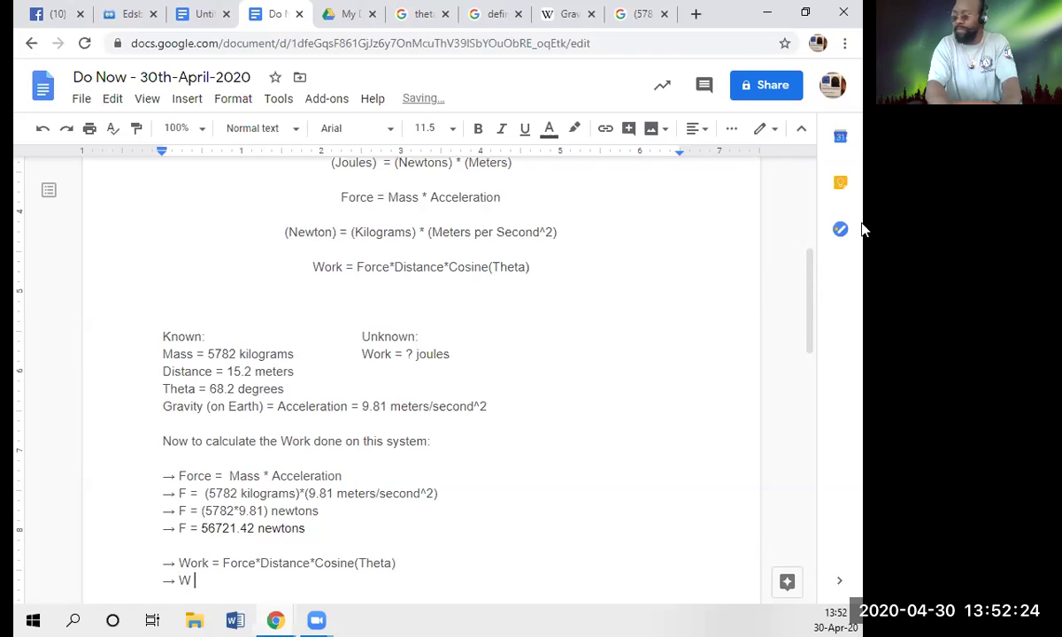
type("=")
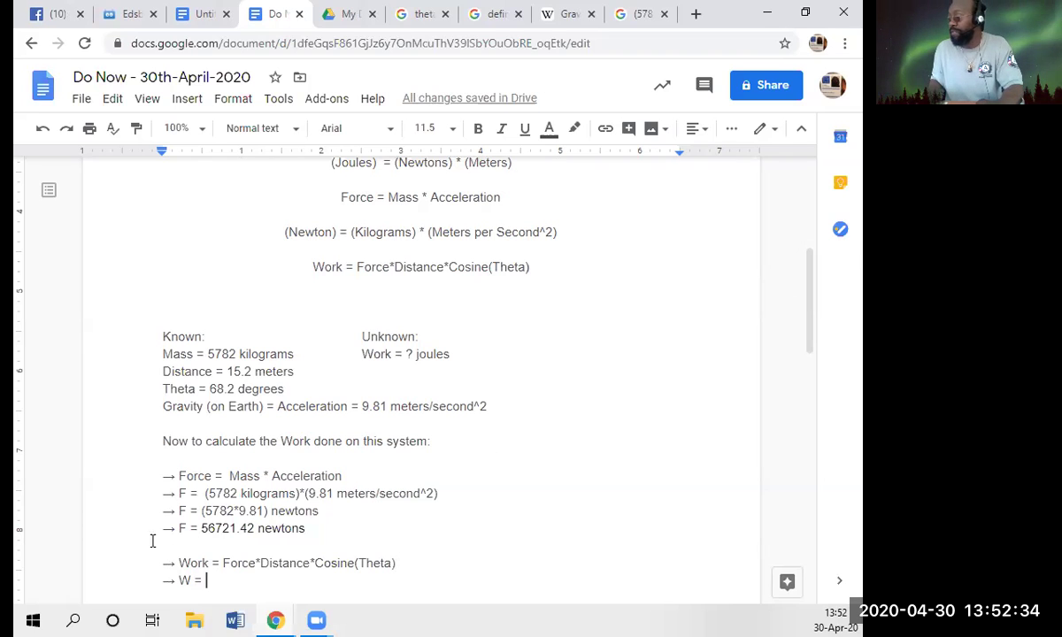
mouse_move(177, 529)
left_mouse_down()
mouse_move(285, 532)
mouse_move(166, 546)
left_mouse_up()
left_click(525, 128)
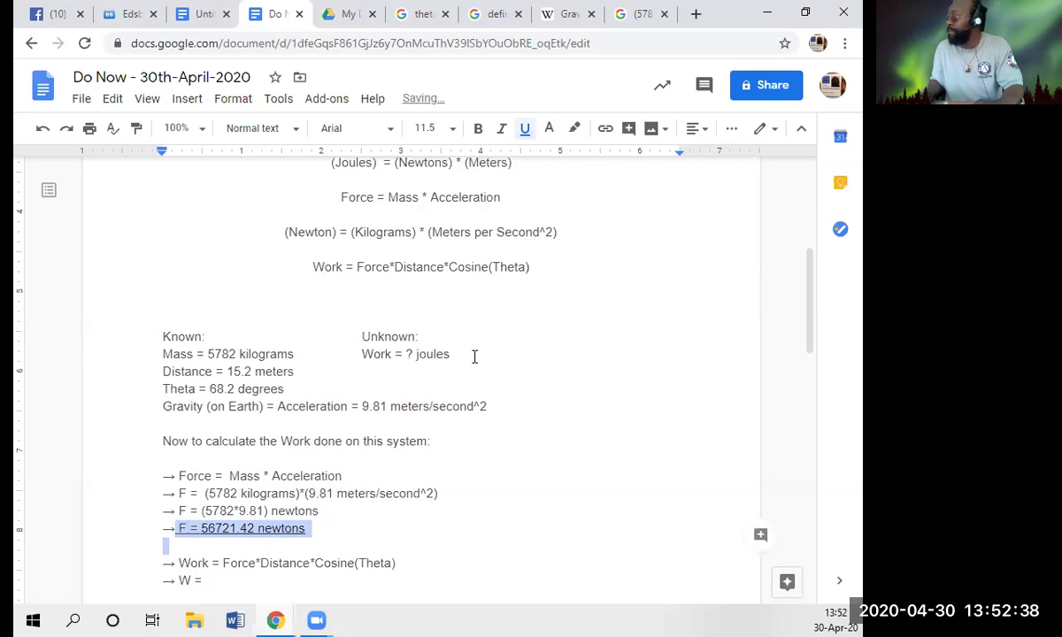
left_click(457, 492)
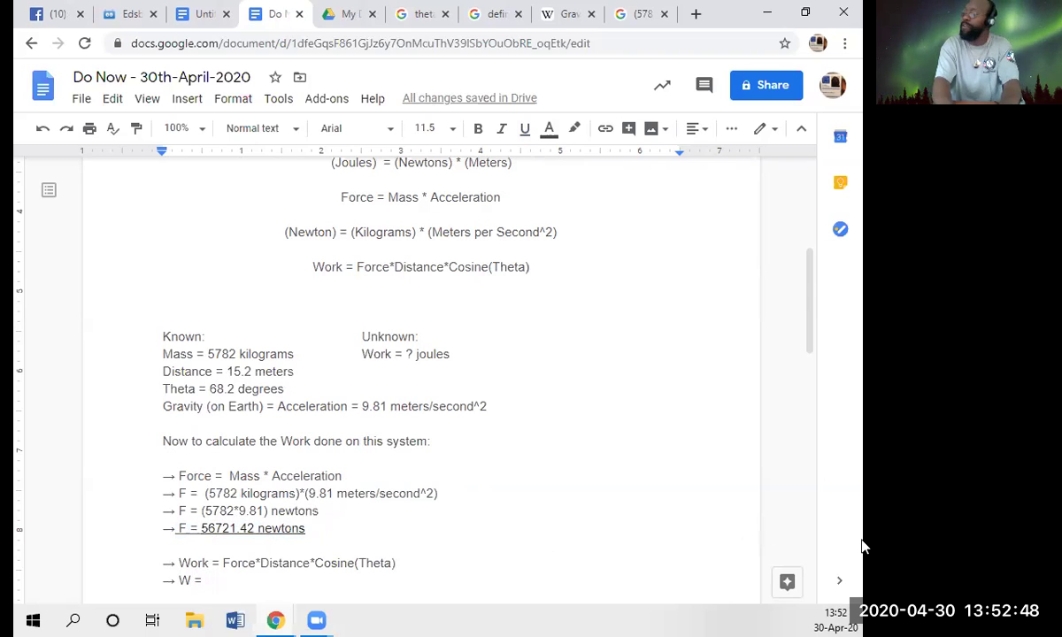
- Type '(56721.42 newtons)*(15.2 meters)*(' after 'W =' on the work line
type("(")
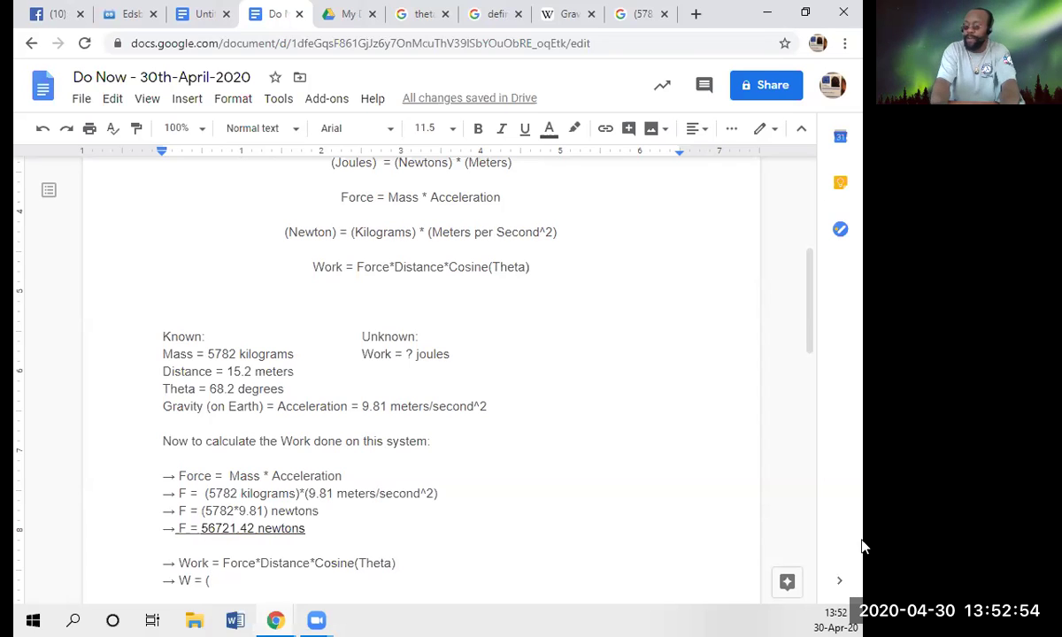
type("59")
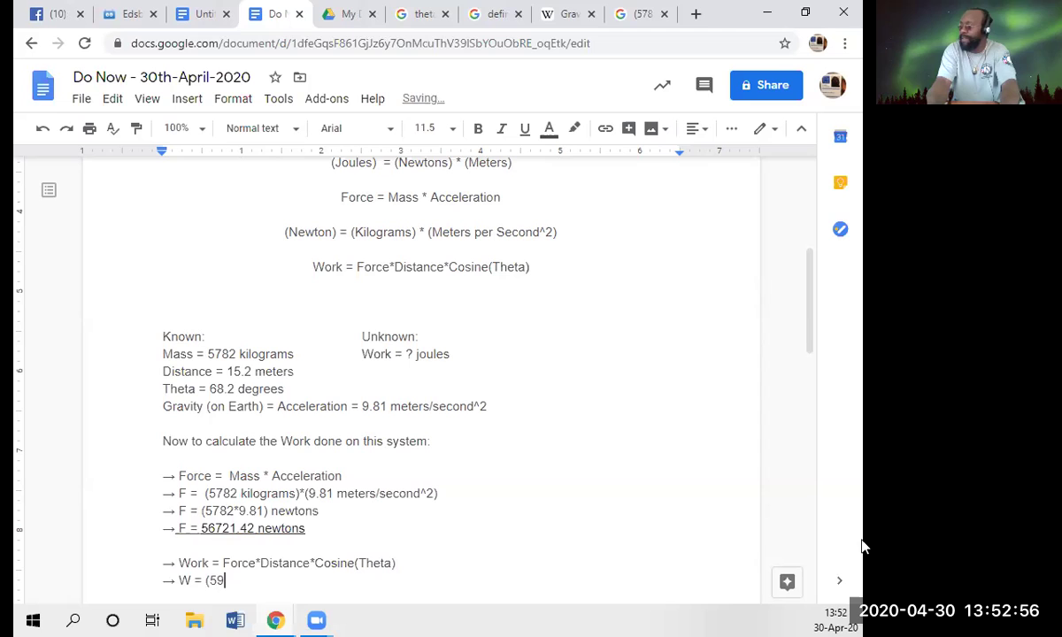
key("BackSpace")
type("6")
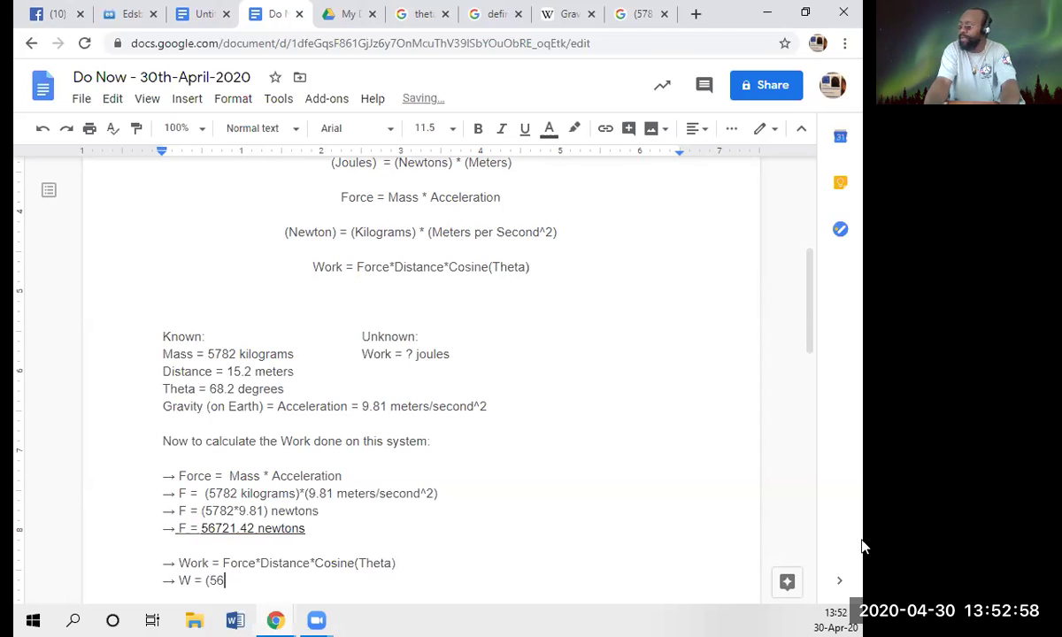
type("721")
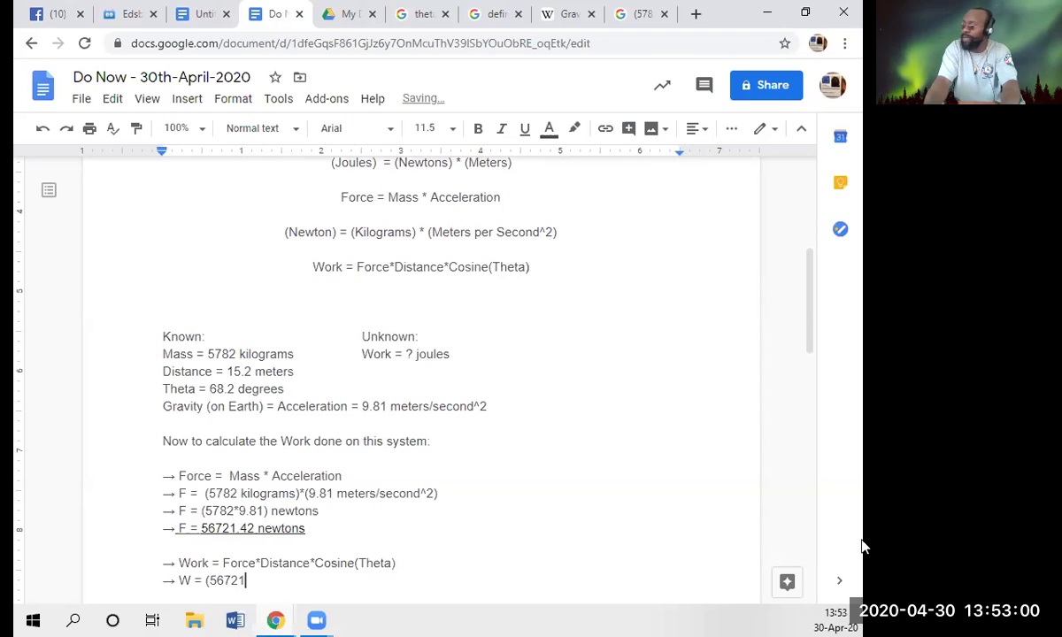
type(".42")
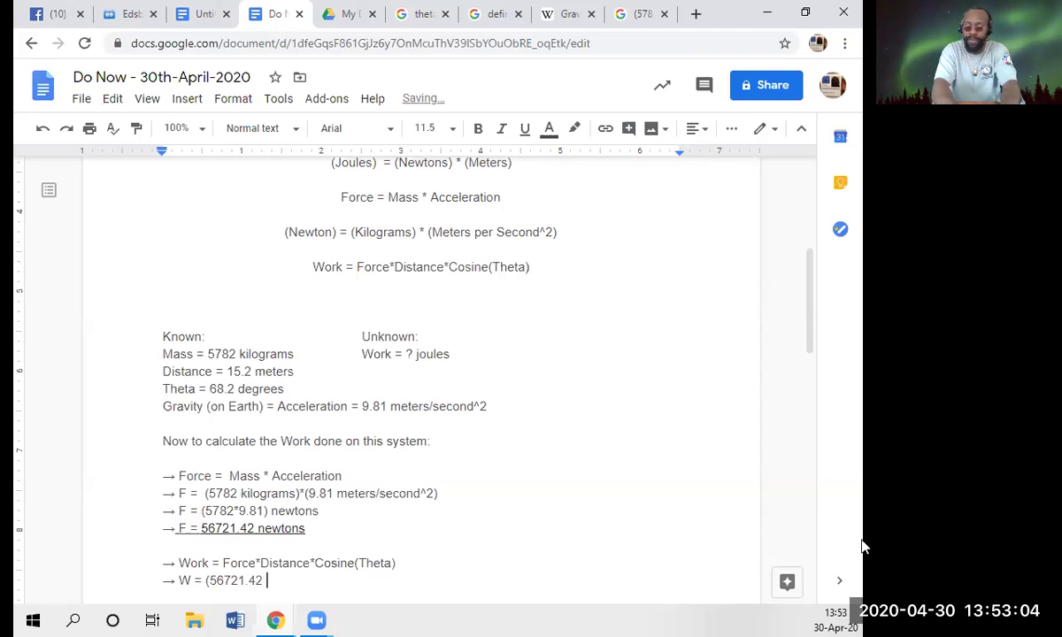
type(" newtons)")
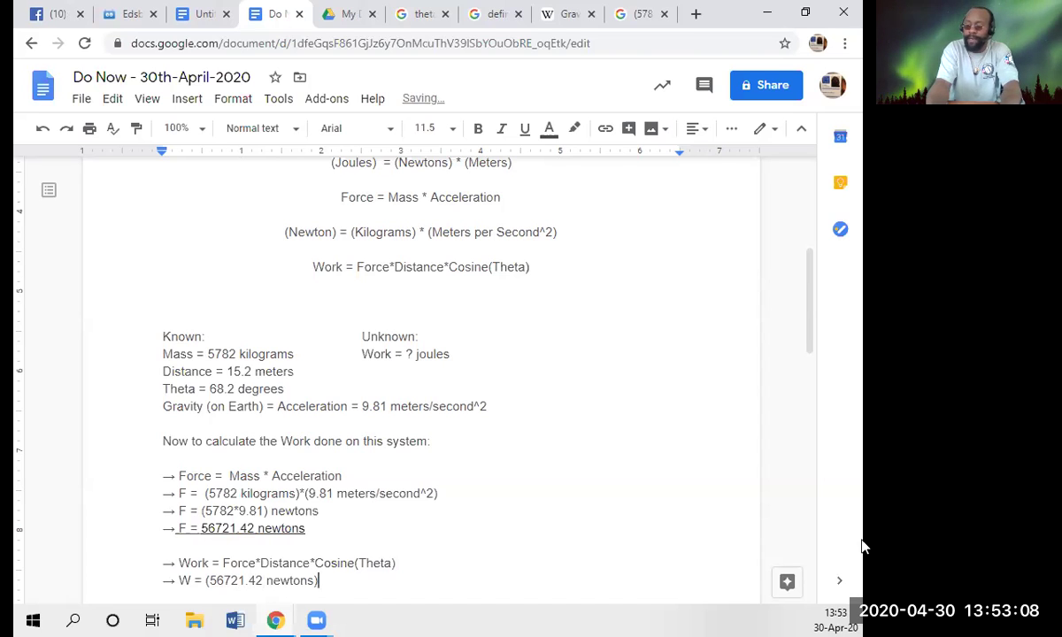
type("*")
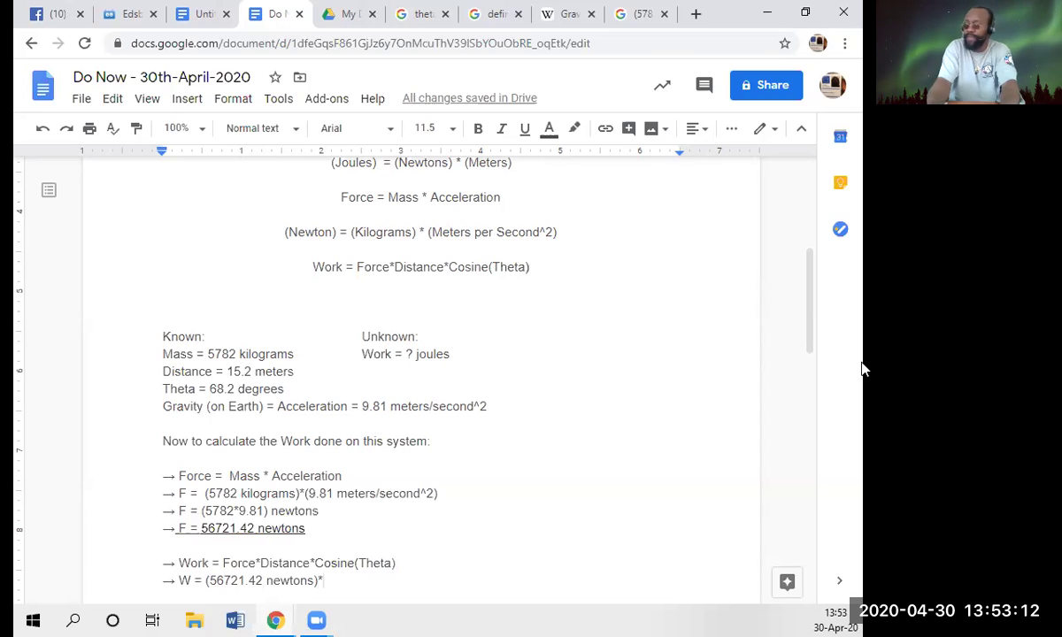
type("(")
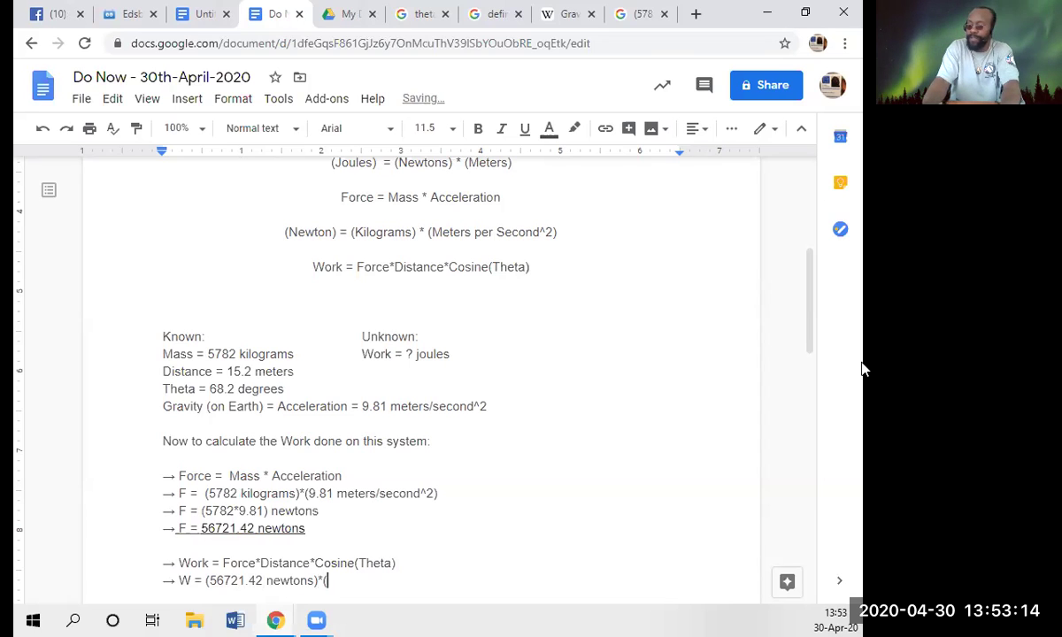
type("15.2 me")
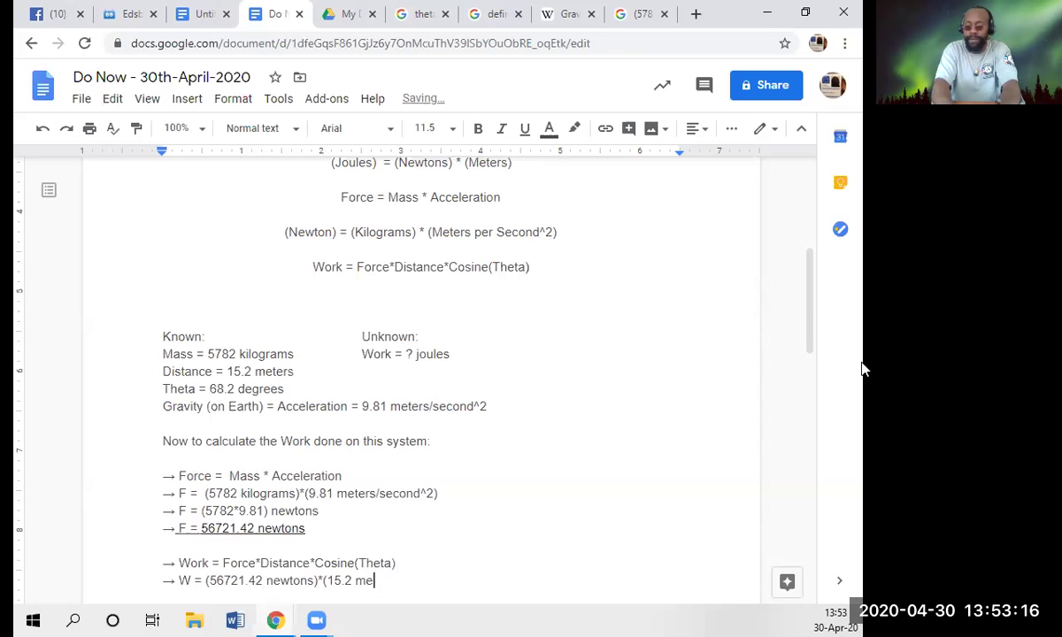
type("ters)")
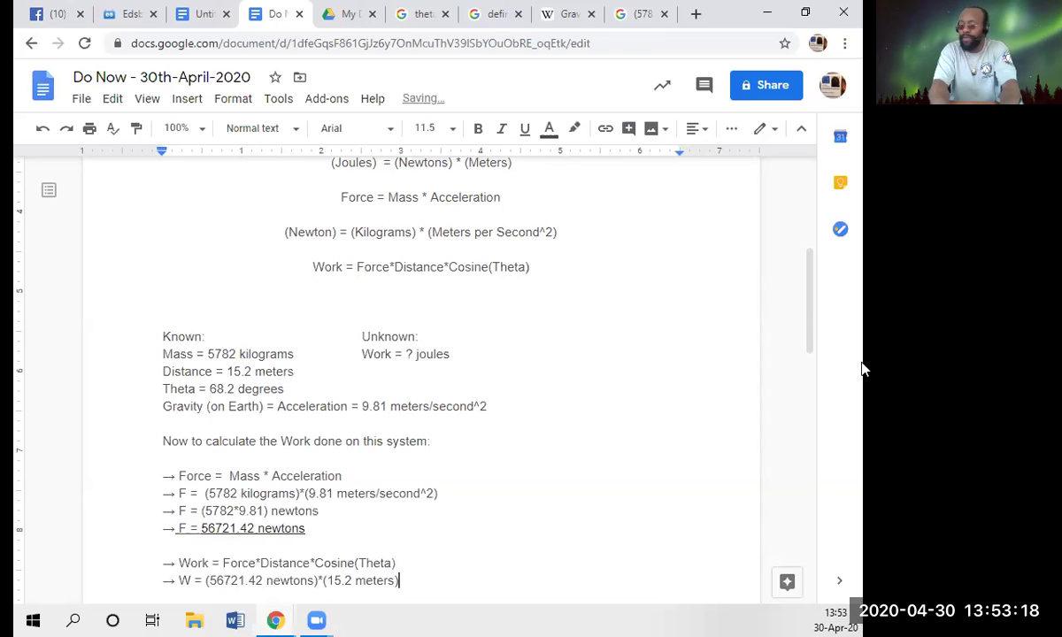
type("*")
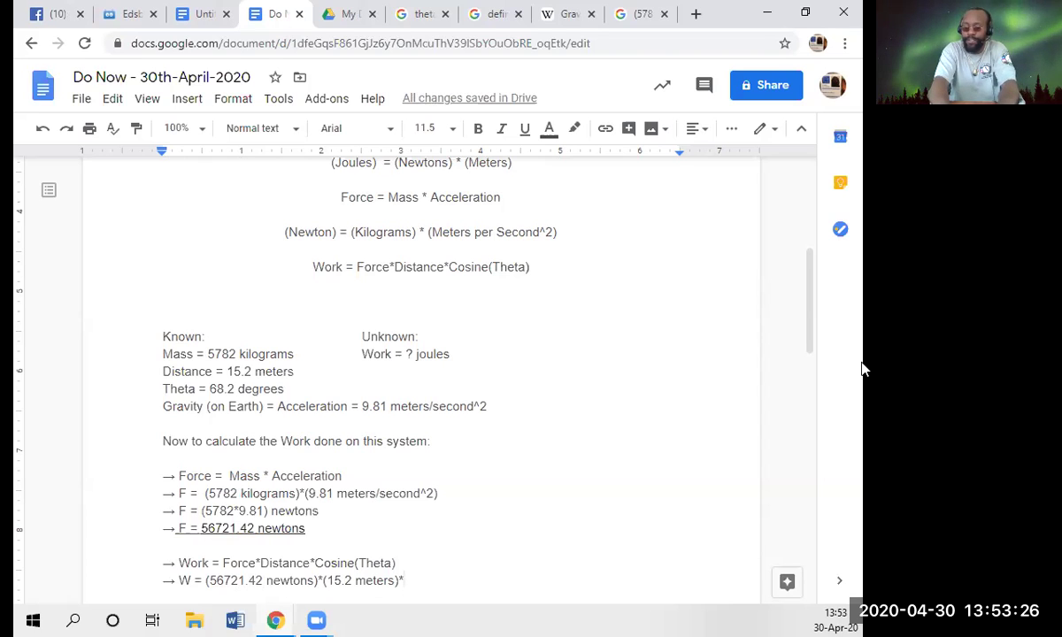
type("(")
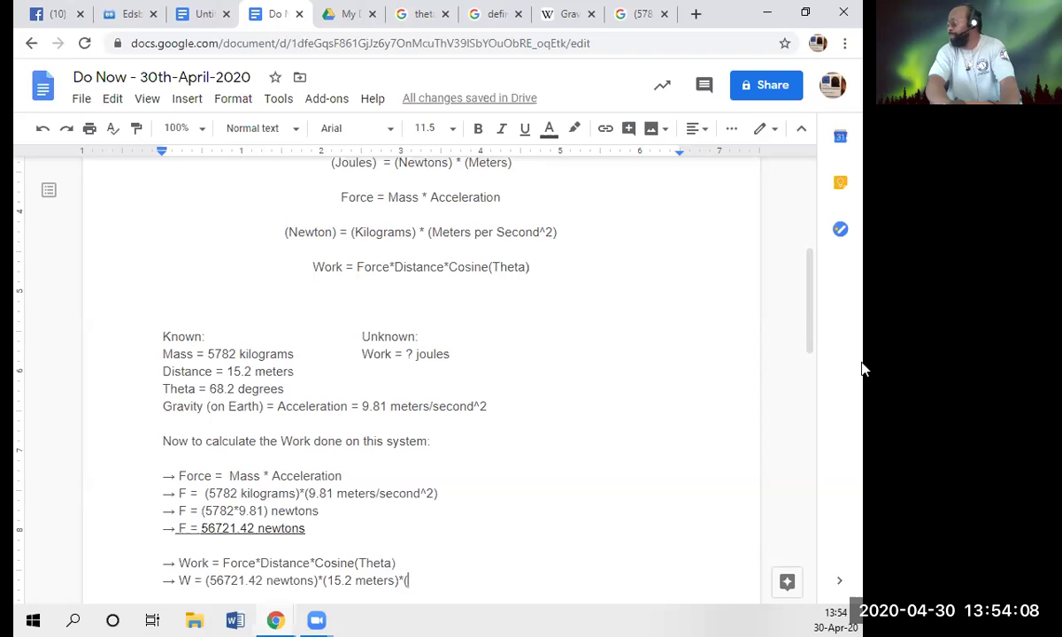
- Finish the work line with 'Cosine(68.2 degrees)' and begin a new '->' line below
type("Cosine")
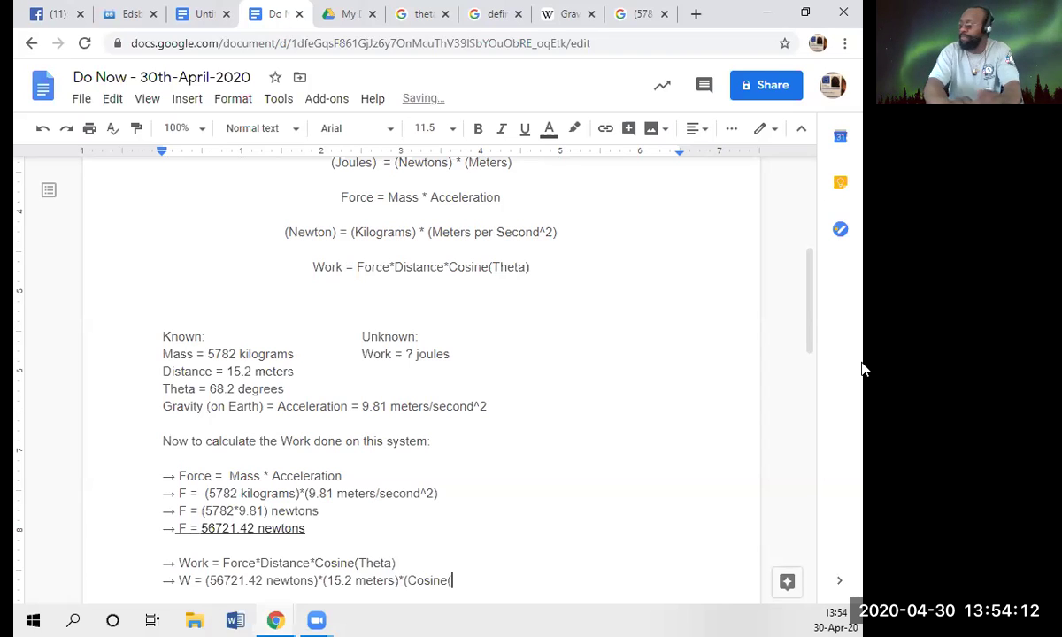
type("(")
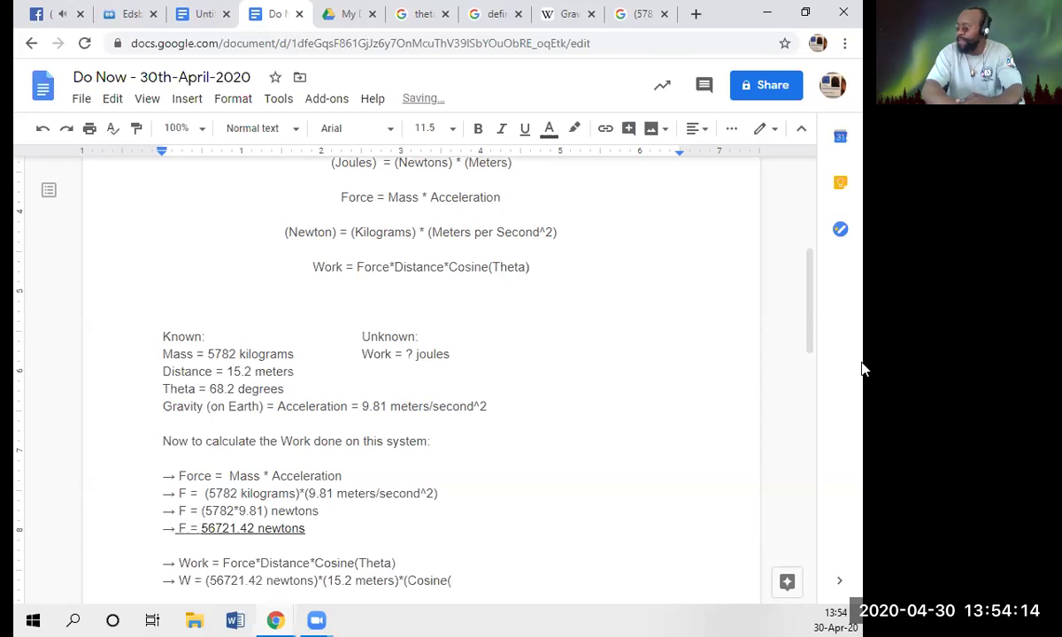
type("6")
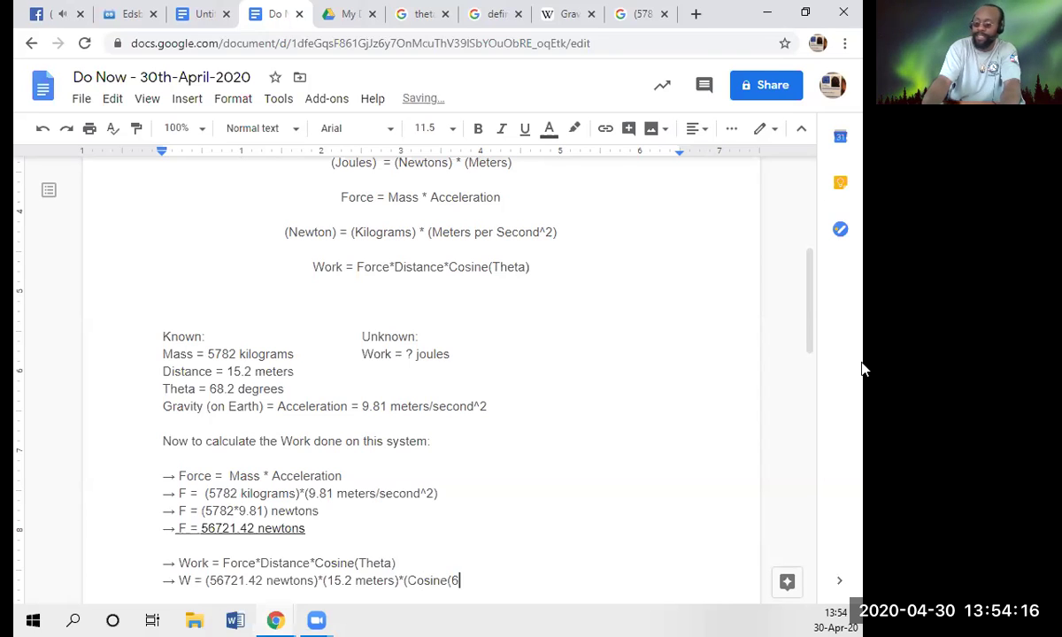
type("8.2 degr")
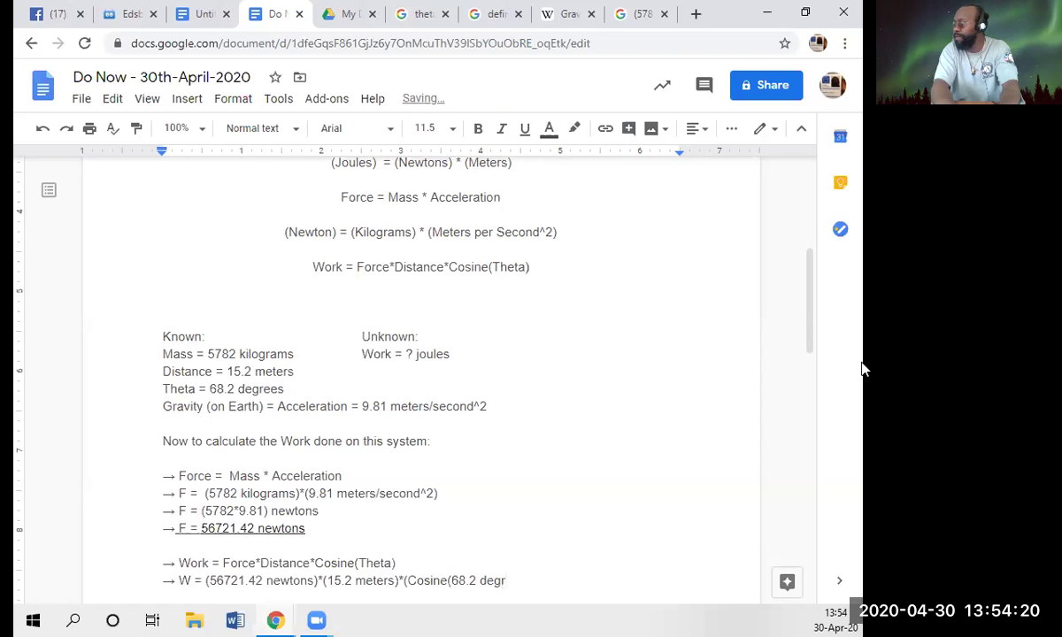
type("ees)")
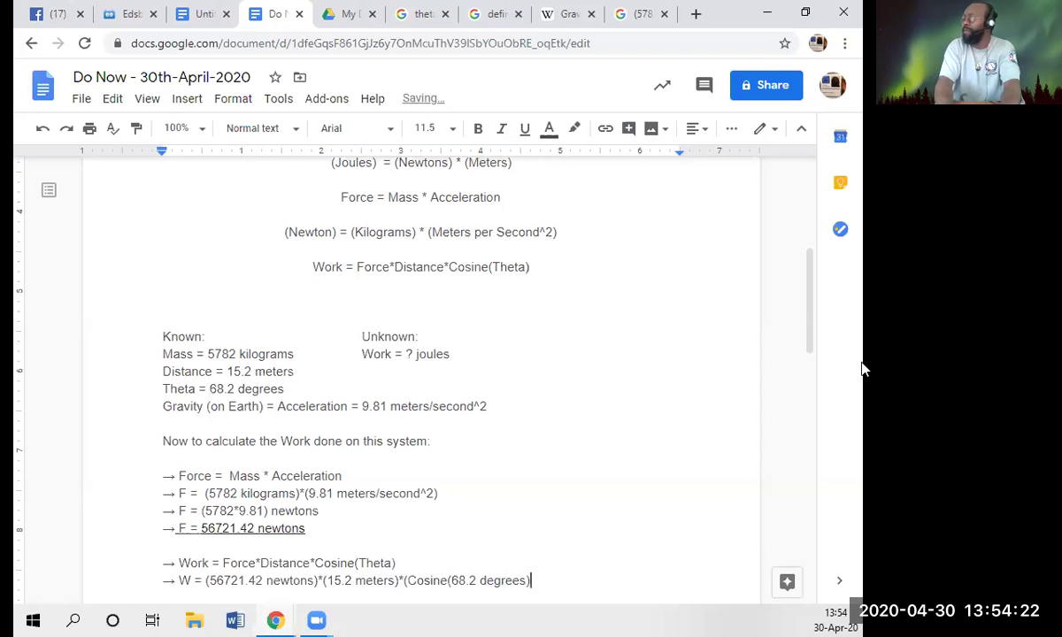
key("Return")
type("->")
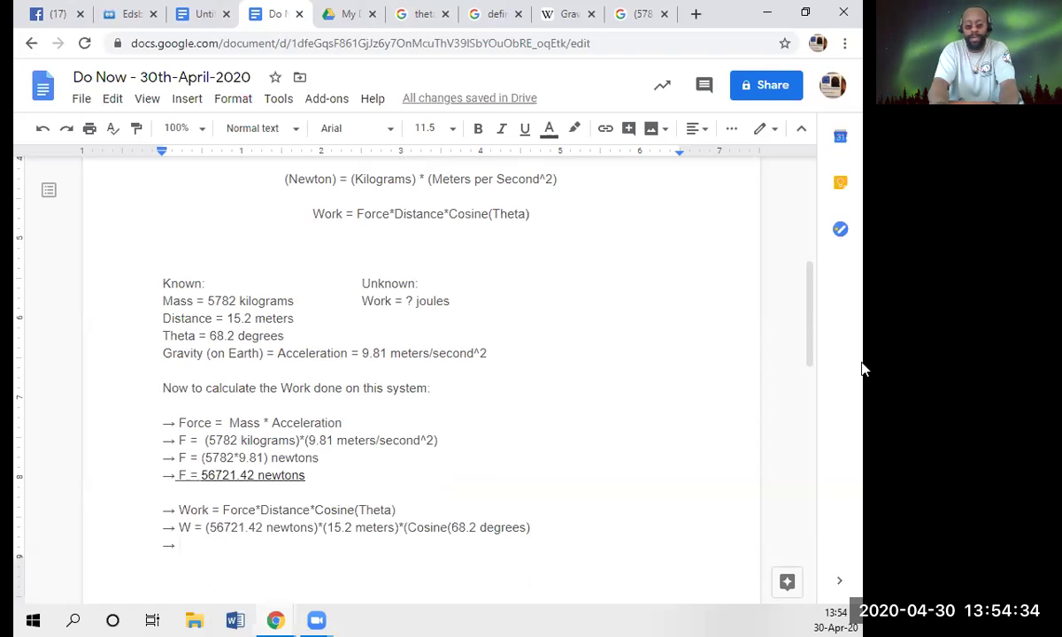
- Type 'W =' and paste a copy of the substitution expression from the line above
type("W =")
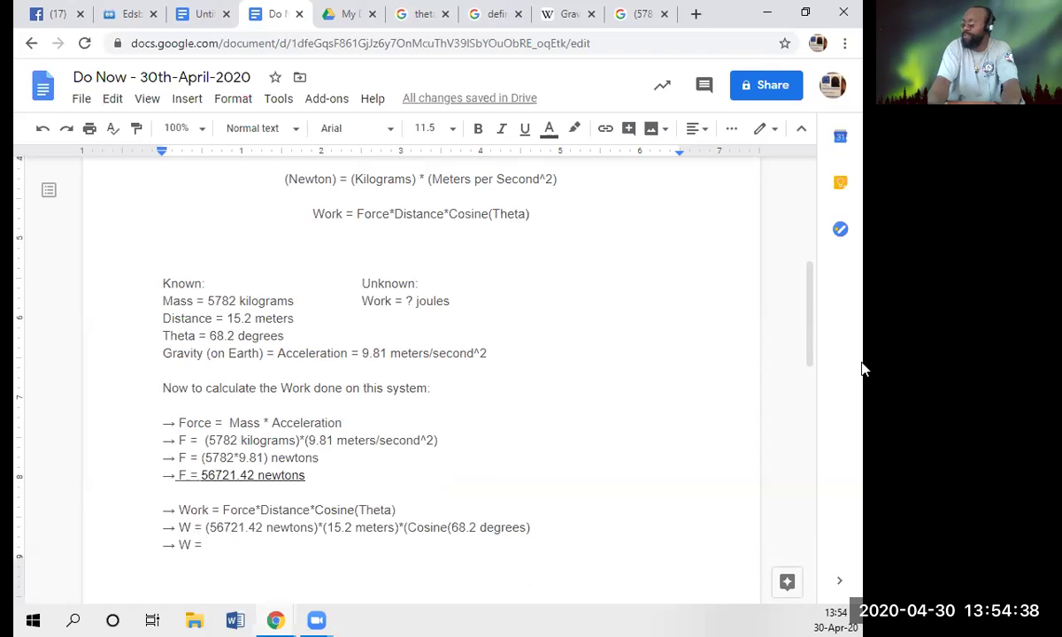
key("Up")
key("shift+End")
key("ctrl+c")
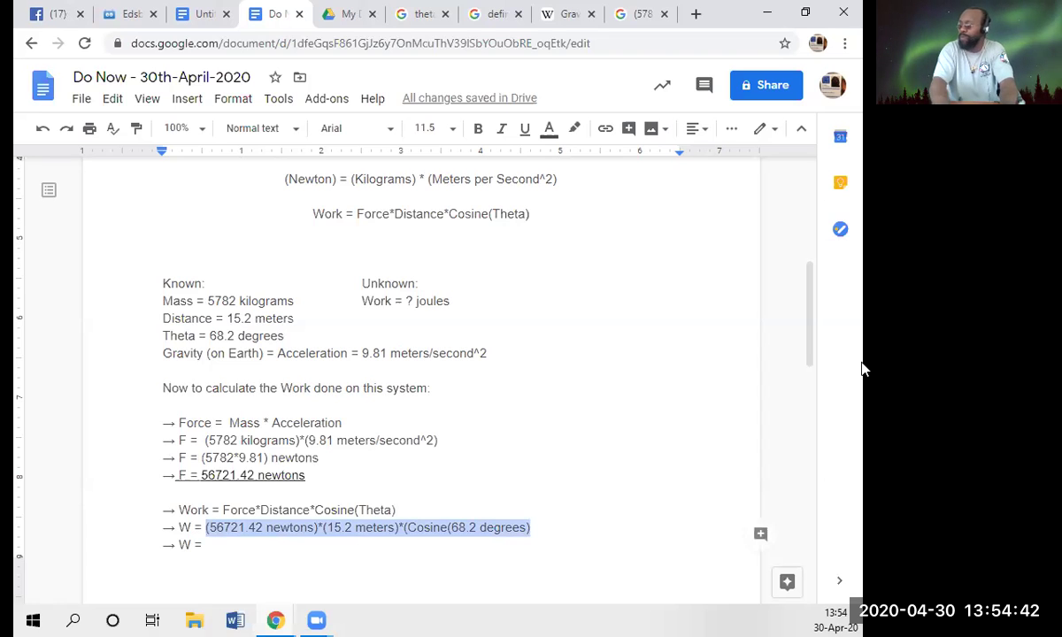
key("Down")
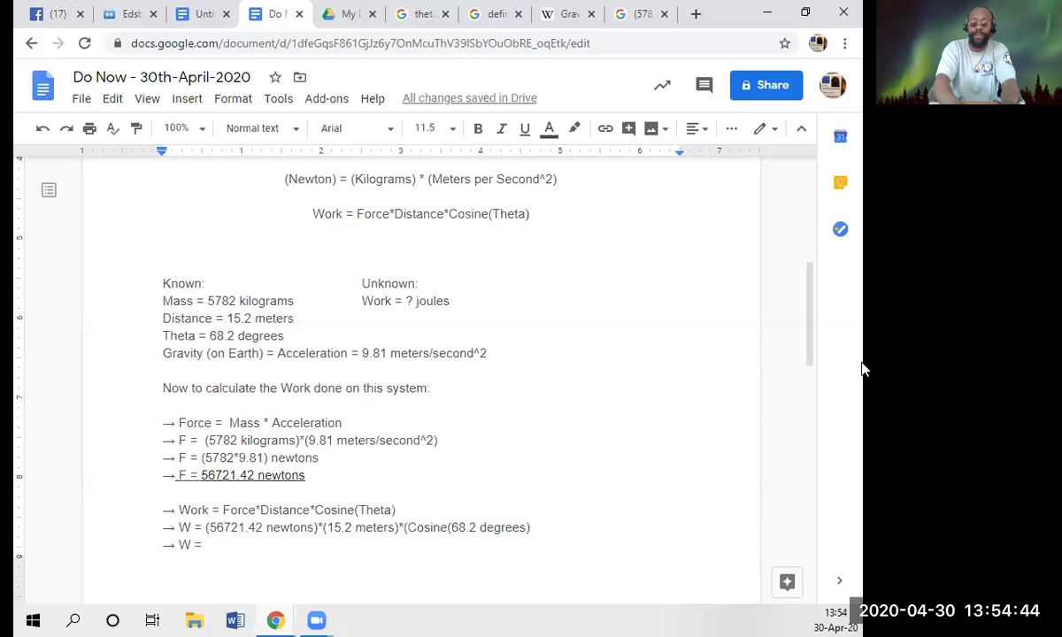
key("ctrl+v")
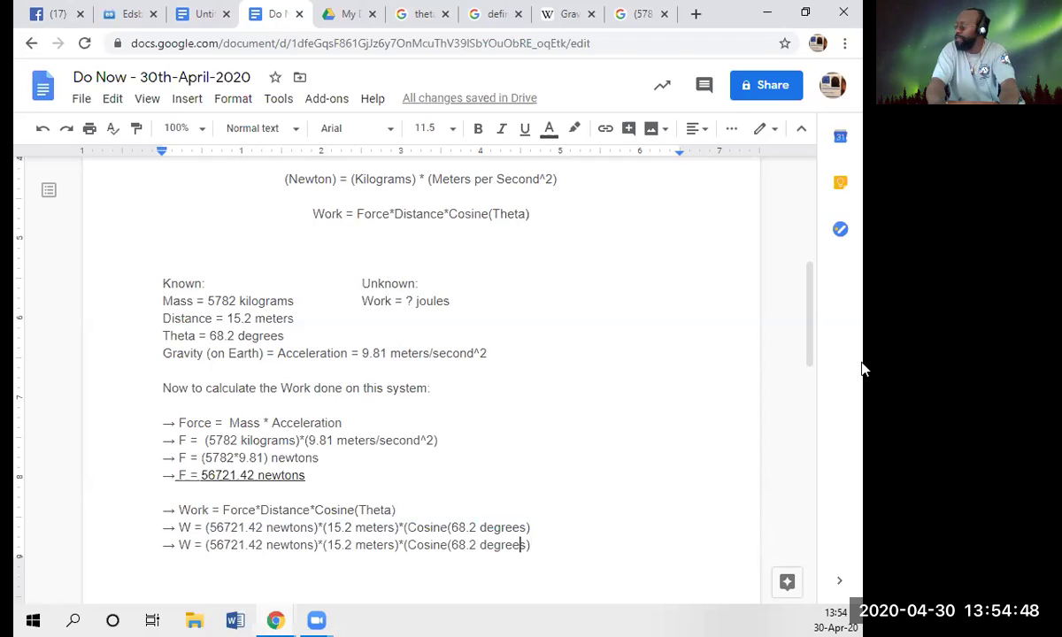
- Close the parentheses on the line above, remove the meters and newtons units, and end with 'joules'
key("Up")
key("End")
type(")")
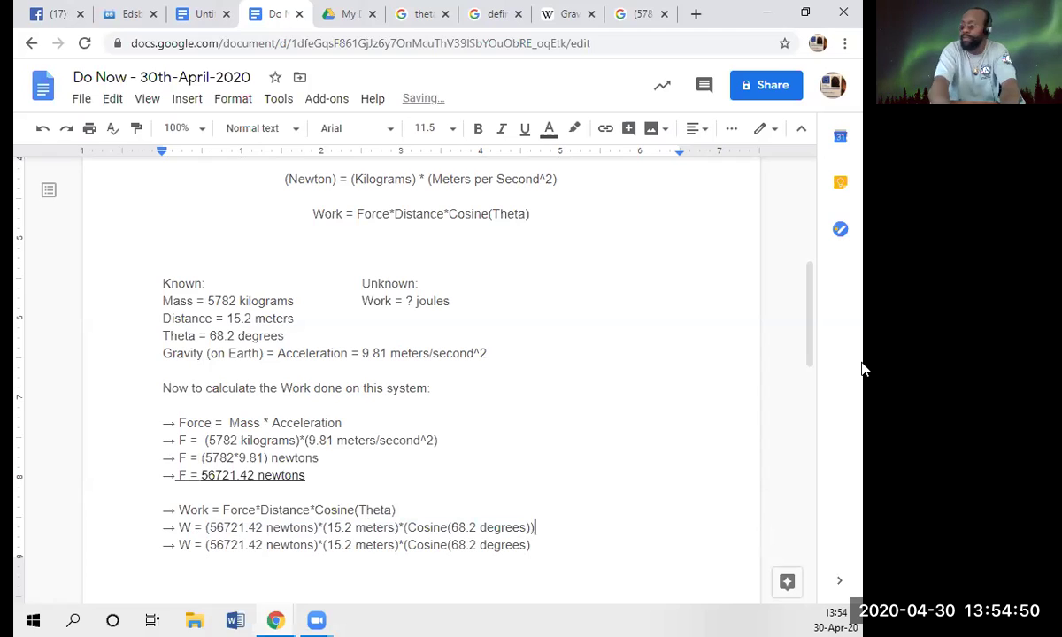
type(")")
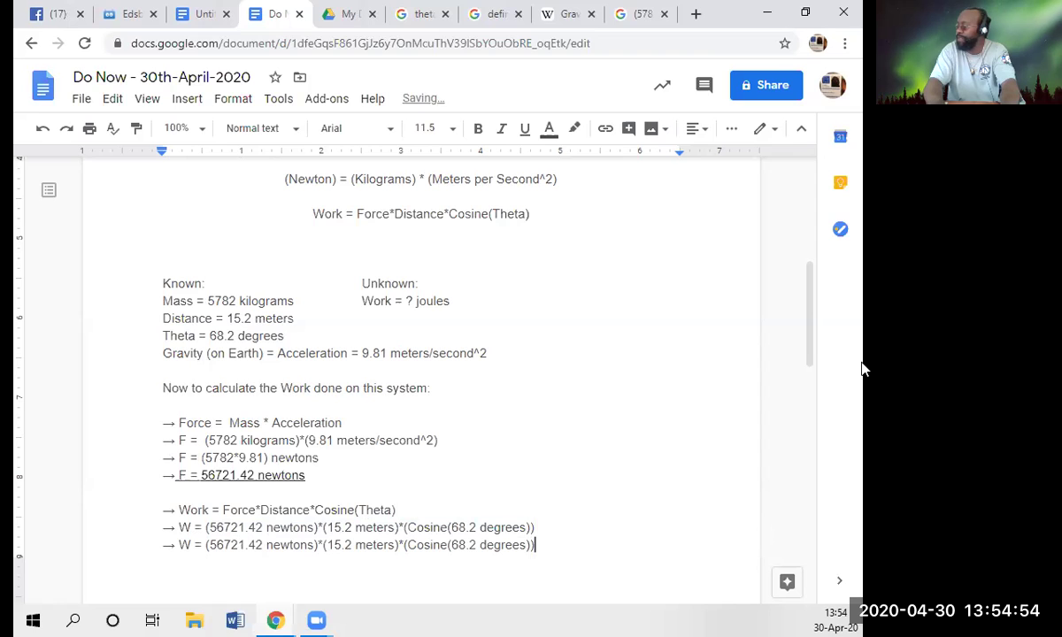
key("Left")
key("Left")
key("Left")
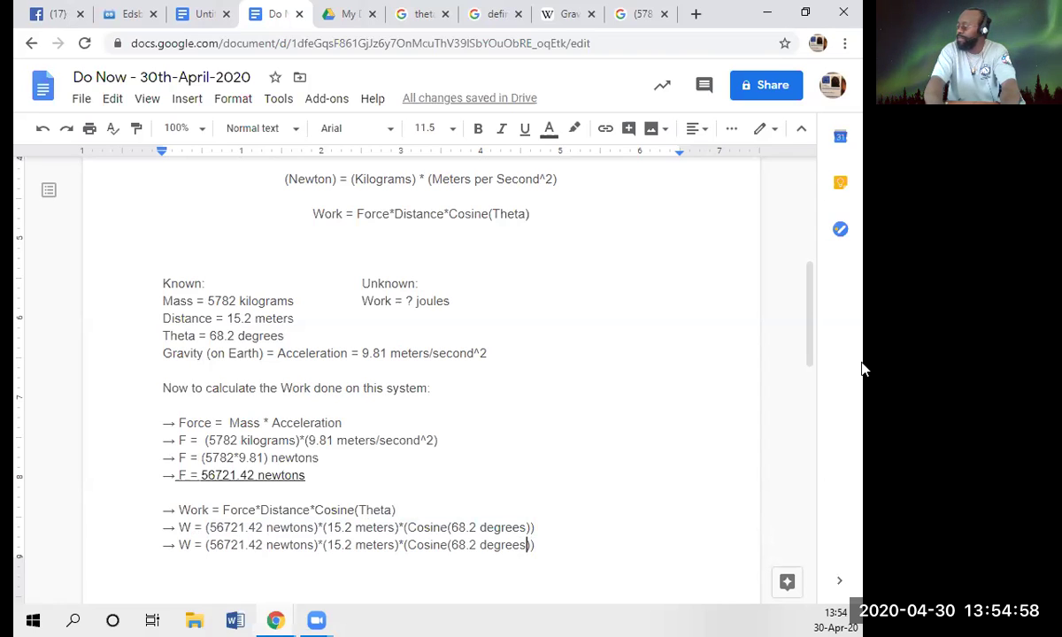
key("Right")
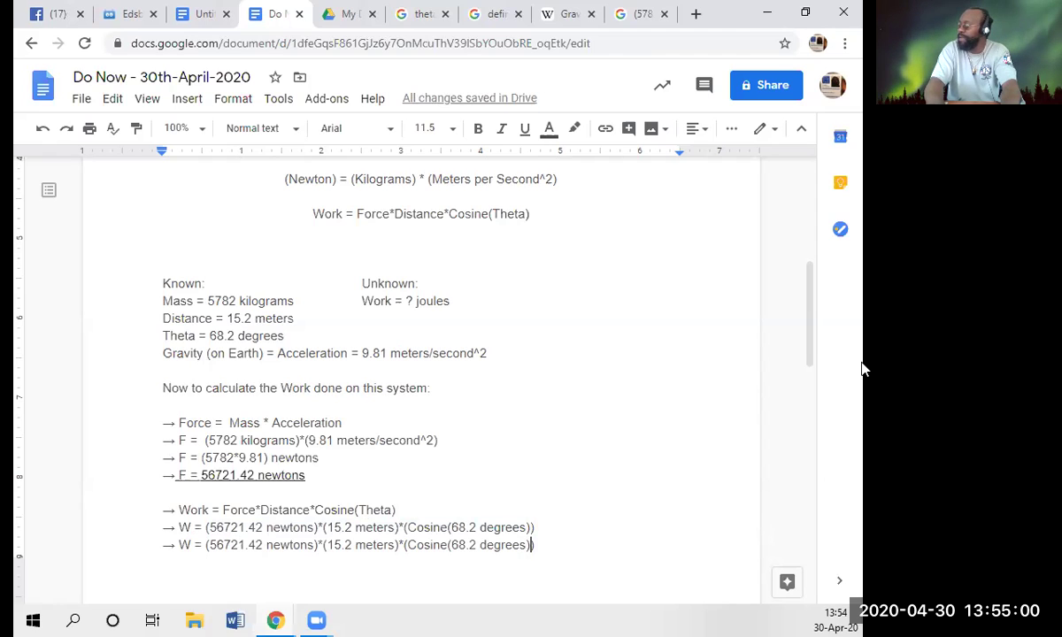
key("Left")
key("Left")
key("Left")
key("Left")
key("Left")
key("Left")
key("Left")
key("Left")
key("Left")
key("Left")
key("Left")
key("Left")
key("Left")
key("Left")
key("Left")
key("Left")
key("Left")
key("Left")
key("Left")
key("Left")
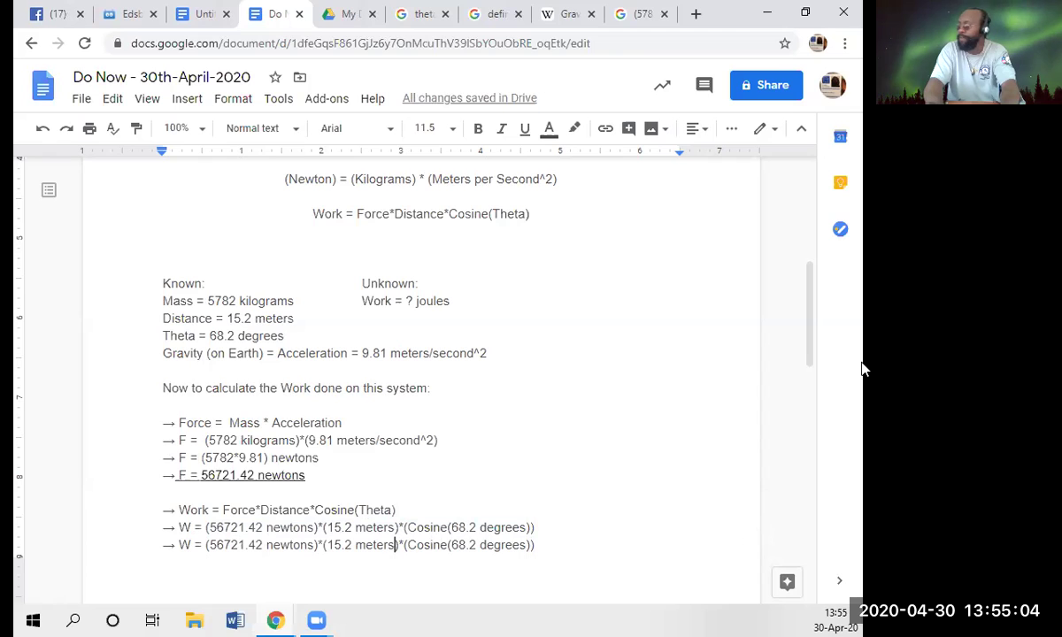
key("BackSpace")
key("BackSpace")
key("BackSpace")
key("BackSpace")
key("BackSpace")
key("BackSpace")
key("BackSpace")
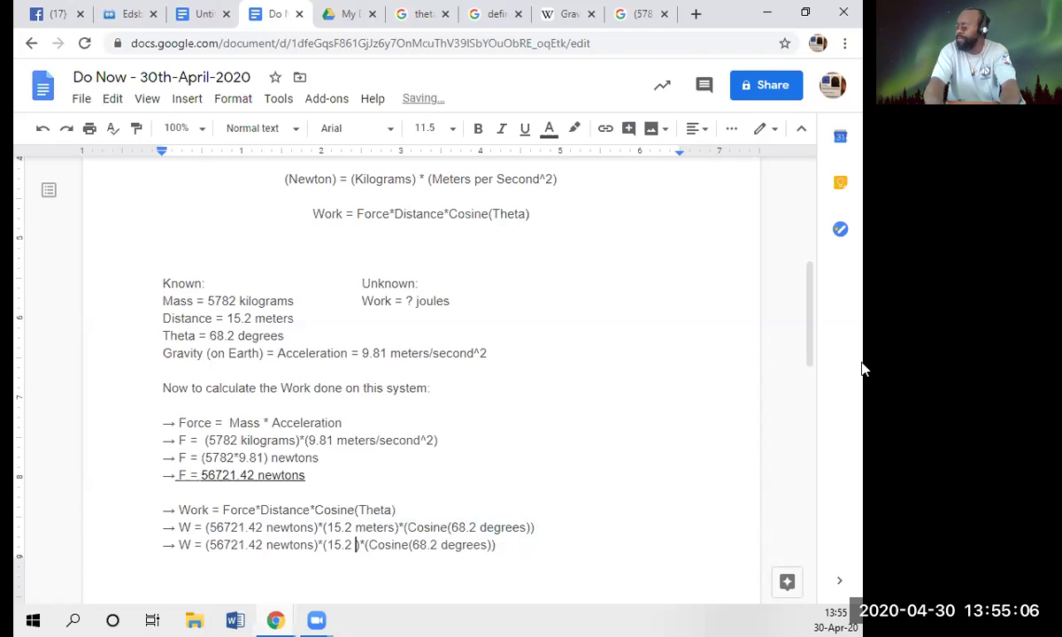
key("Left")
key("Left")
key("Left")
key("Left")
key("Left")
key("Left")
key("Left")
key("BackSpace")
key("BackSpace")
key("BackSpace")
key("BackSpace")
key("BackSpace")
key("BackSpace")
key("BackSpace")
key("BackSpace")
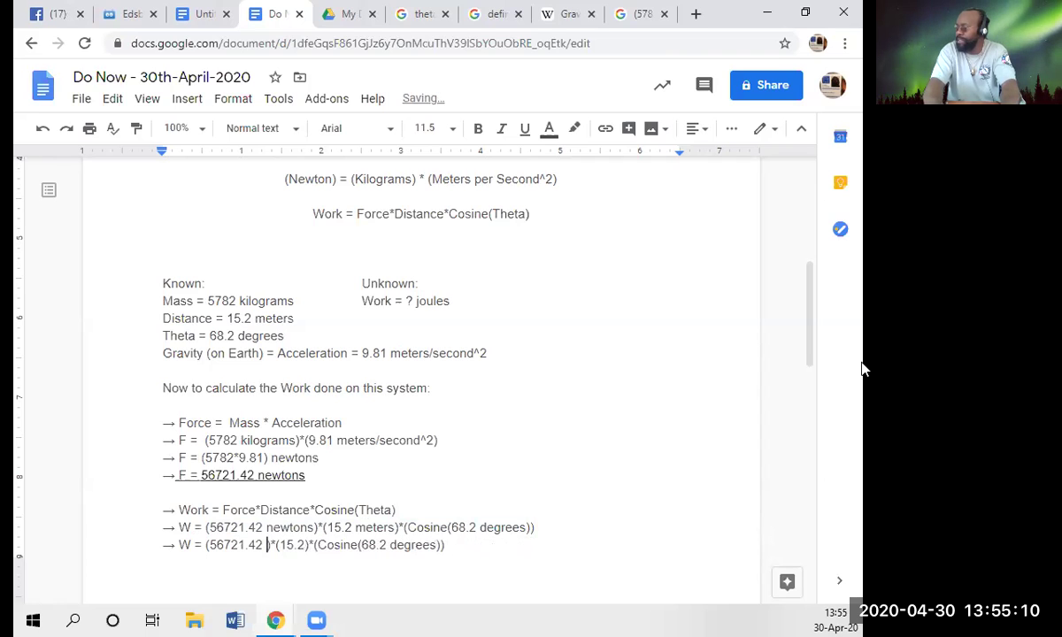
key("End")
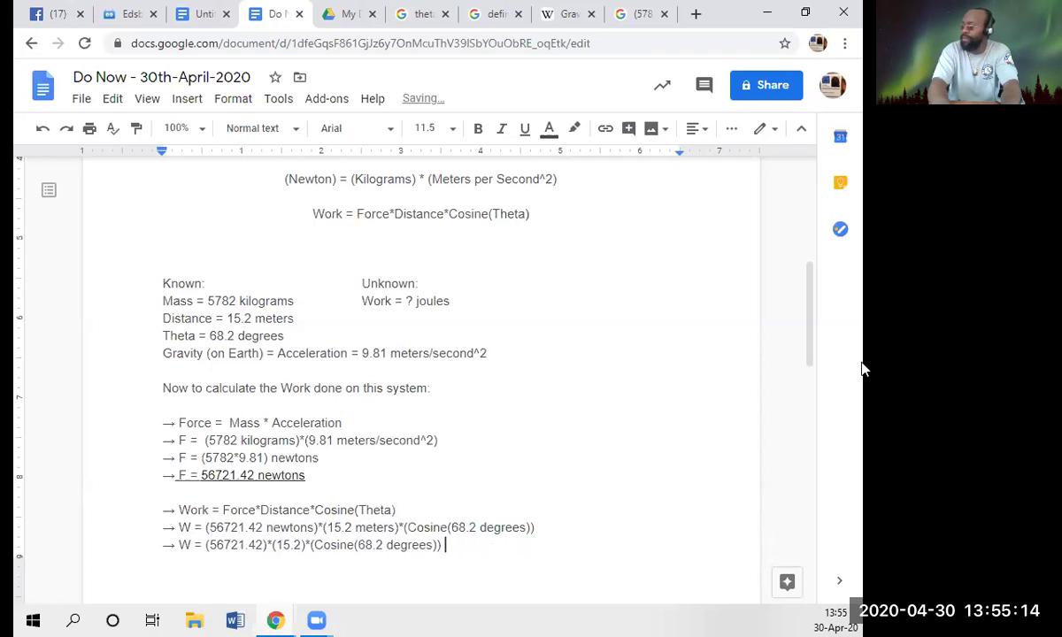
type("joules")
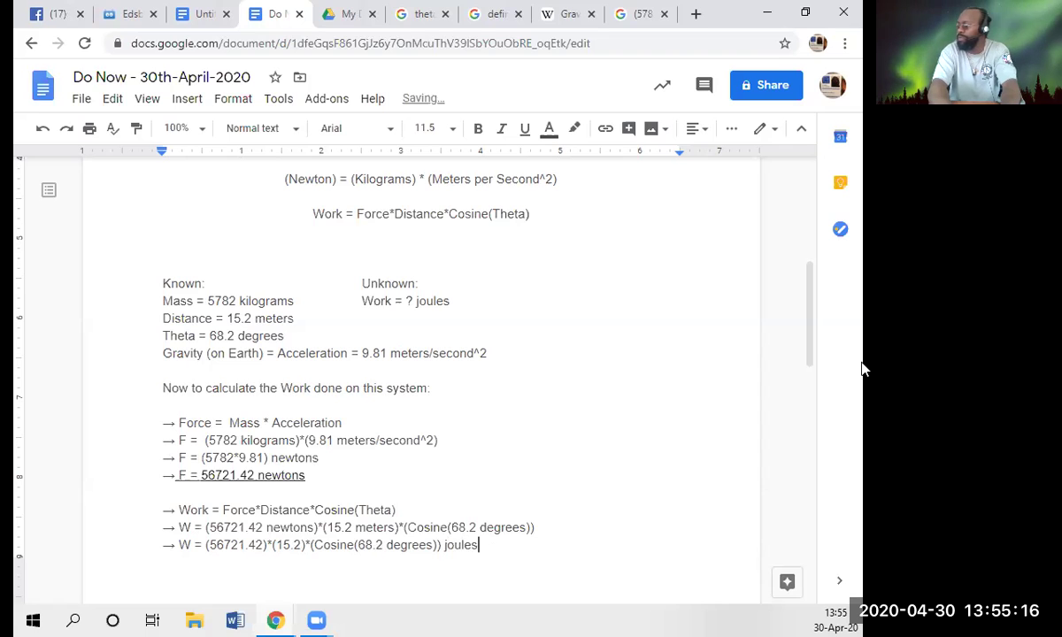
key("Return")
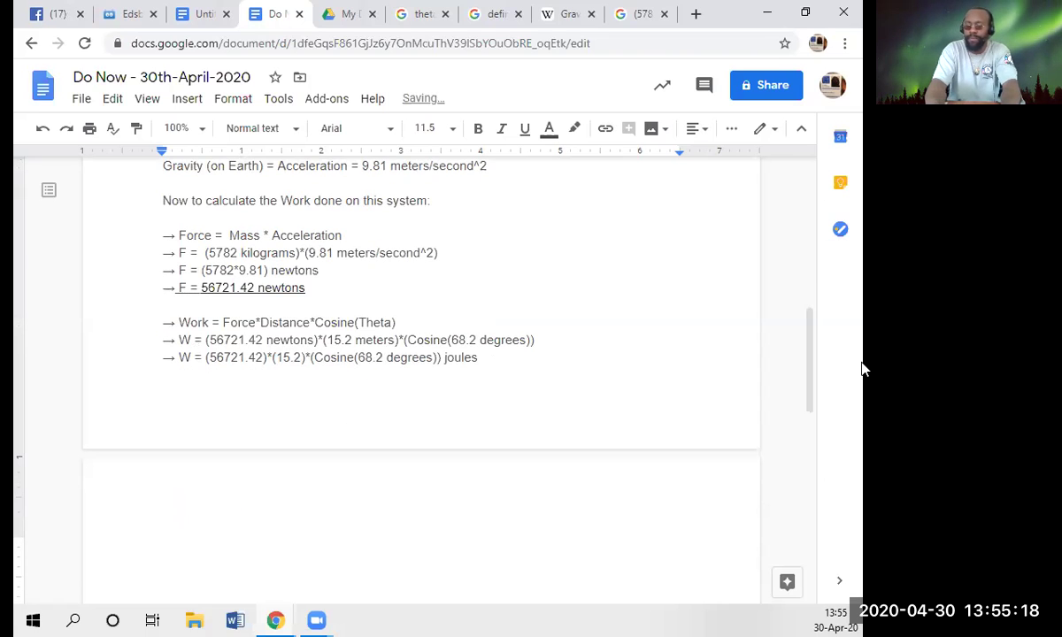
- Start a new '-> W =' line and paste the unit-free work expression after it
type("->")
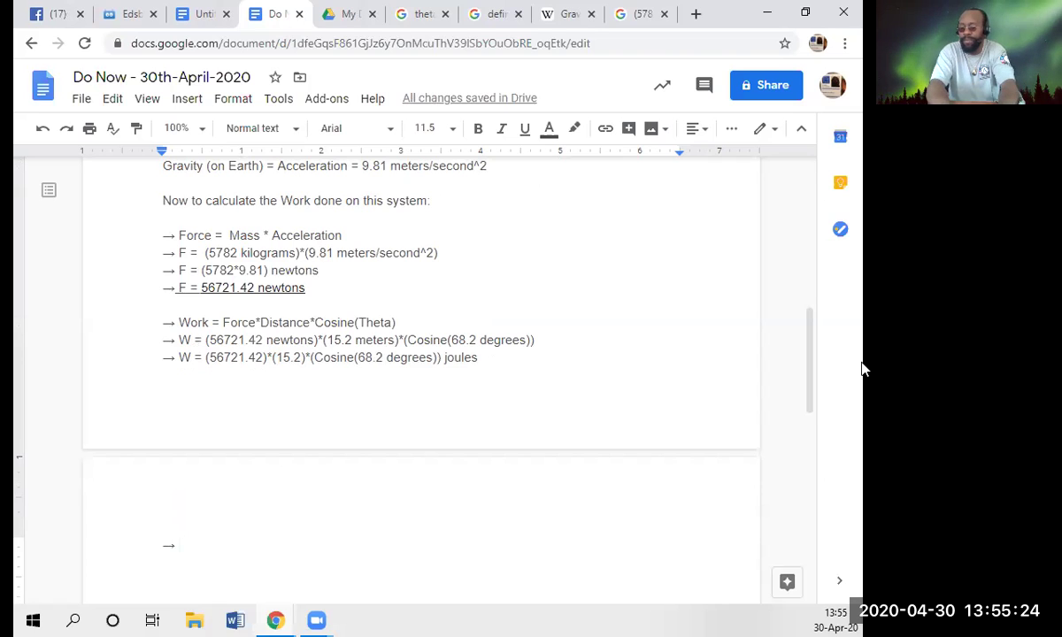
type("W ")
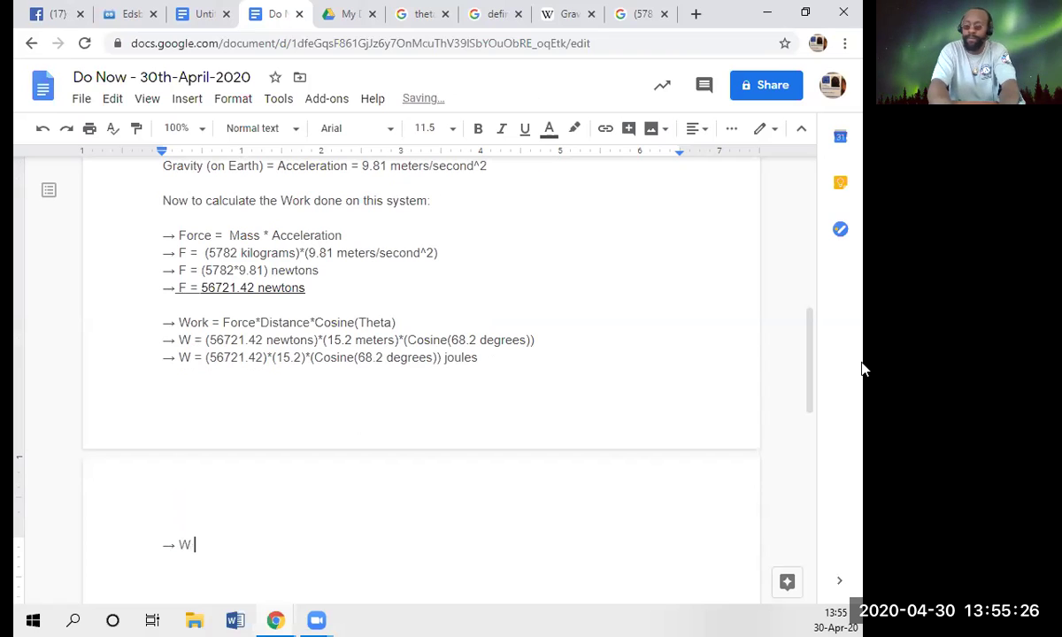
type("=")
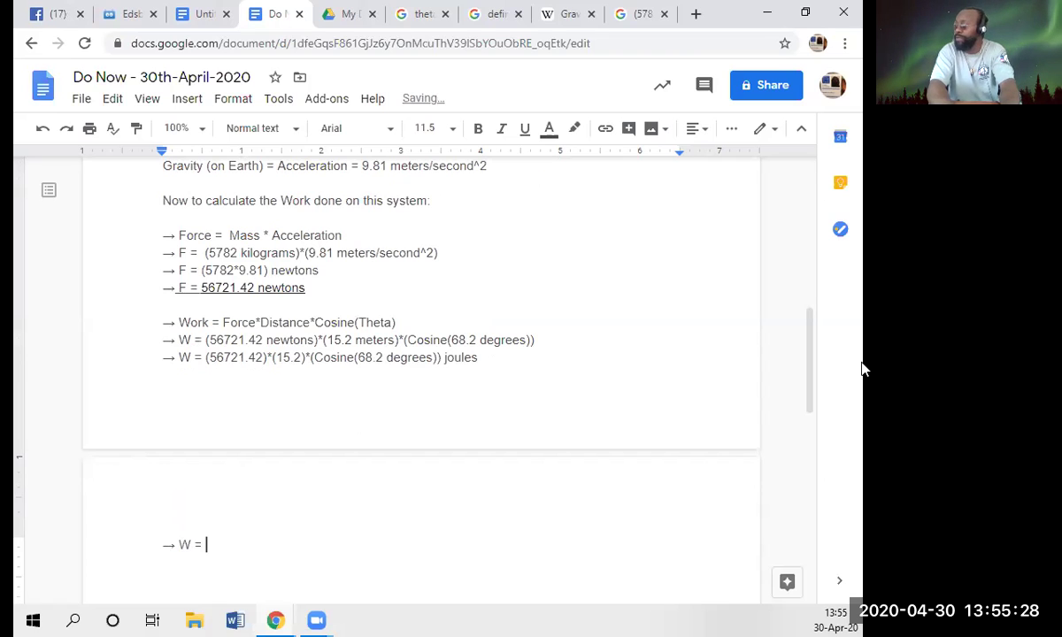
key("Up")
key("Up")
key("Down")
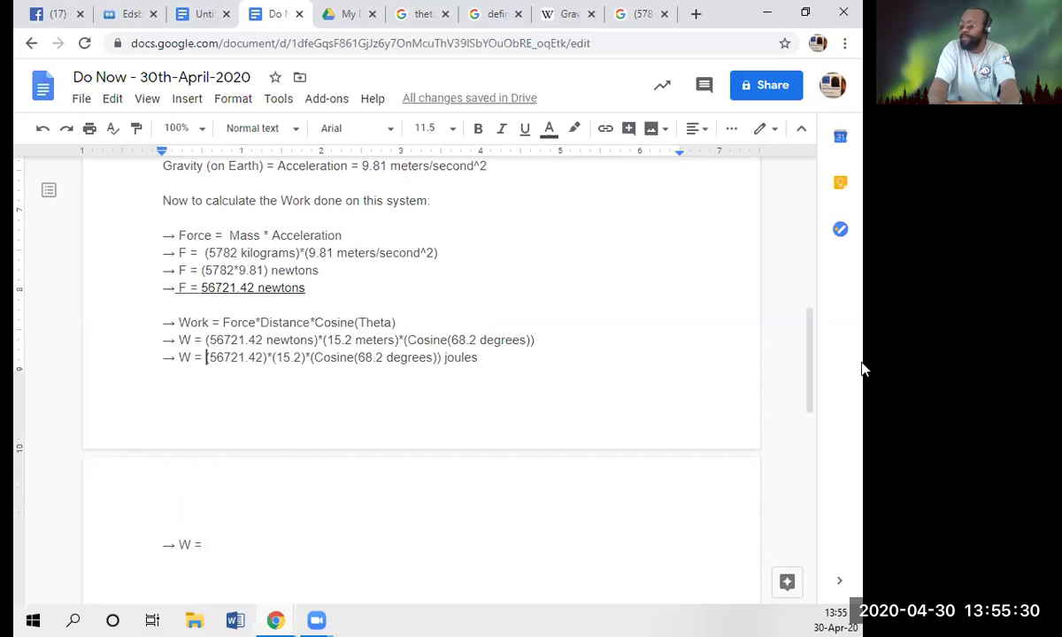
key("shift+End")
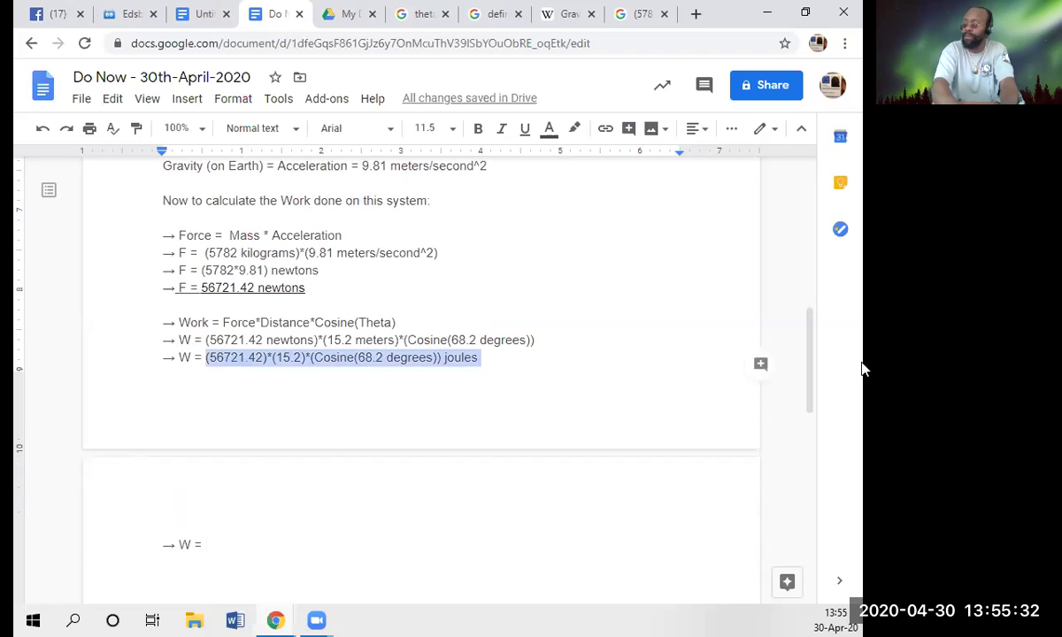
key("ctrl+c")
key("Down")
key("Down")
key("End")
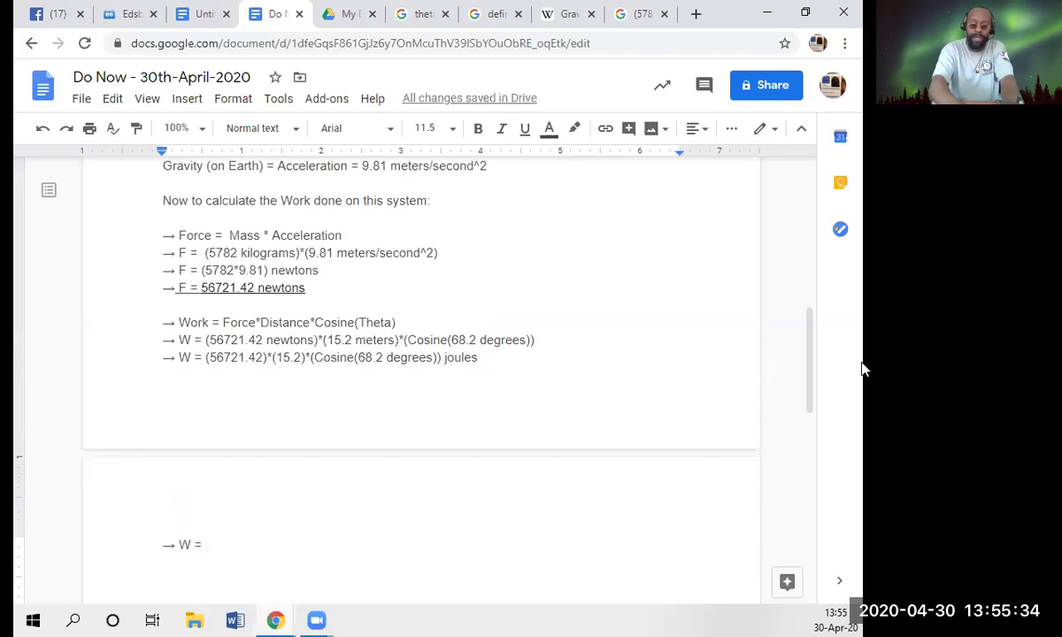
key("ctrl+v")
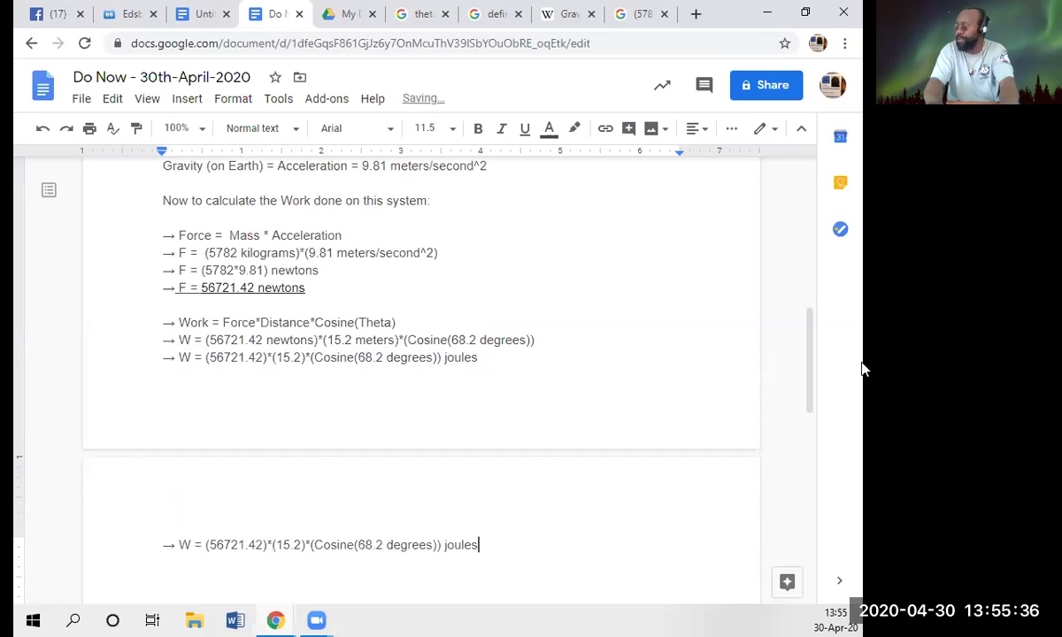
- Shorten Cosine to Cos in the new line and select the calculation after 'W ='
key("Left")
key("Left")
key("Left")
key("Left")
key("Left")
key("Left")
key("Left")
key("Left")
key("Left")
key("Left")
key("Left")
key("Left")
key("Left")
key("Left")
key("Left")
key("Left")
key("Left")
key("Left")
key("Left")
key("Left")
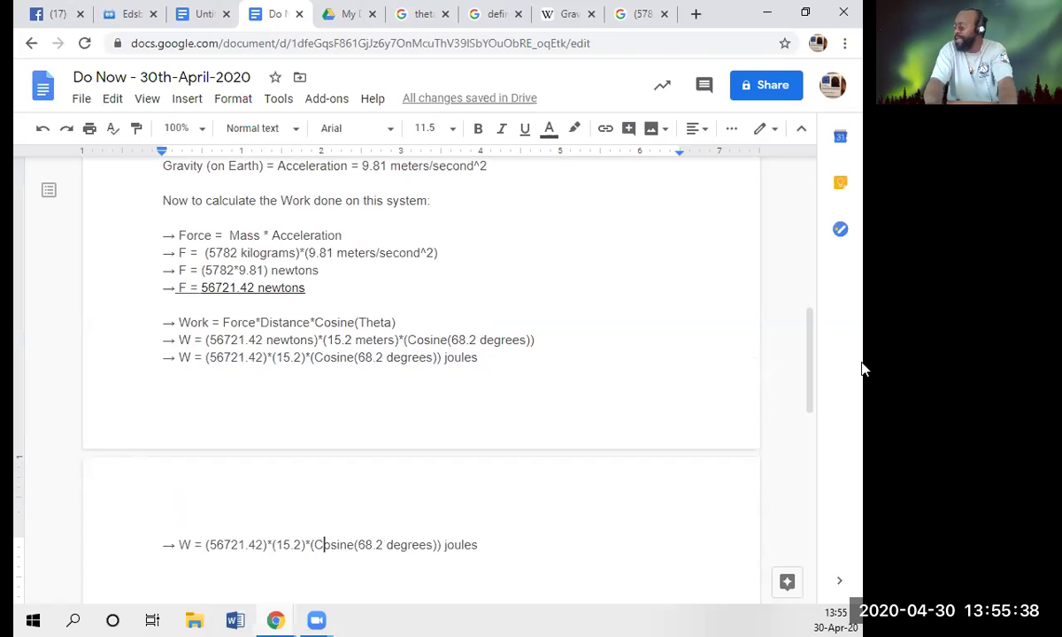
key("Right")
key("Right")
key("Right")
key("Right")
key("Right")
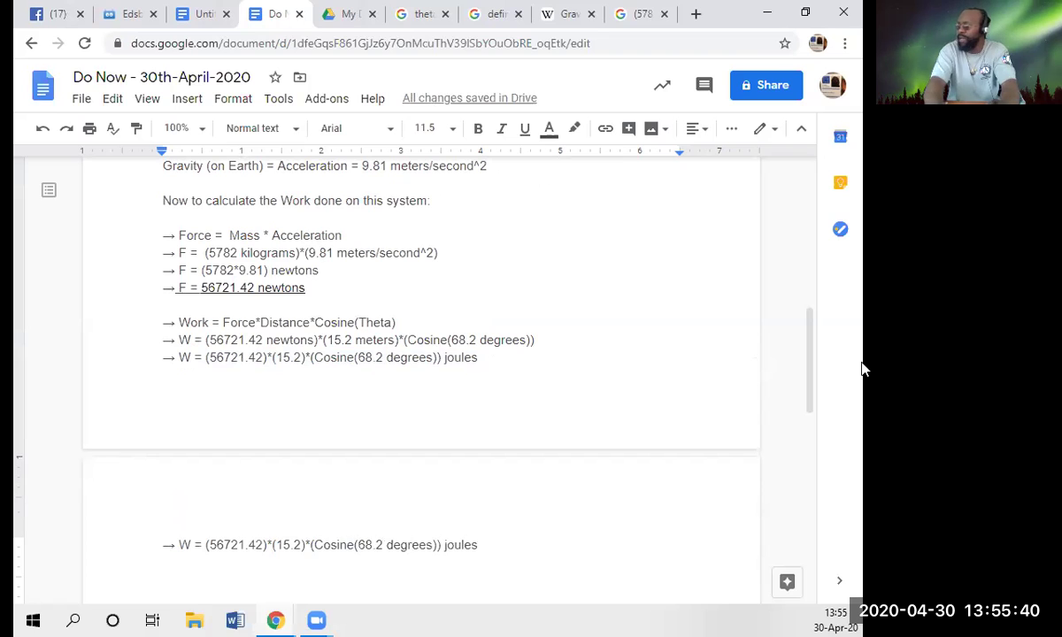
key("BackSpace")
key("BackSpace")
key("BackSpace")
key("Delete")
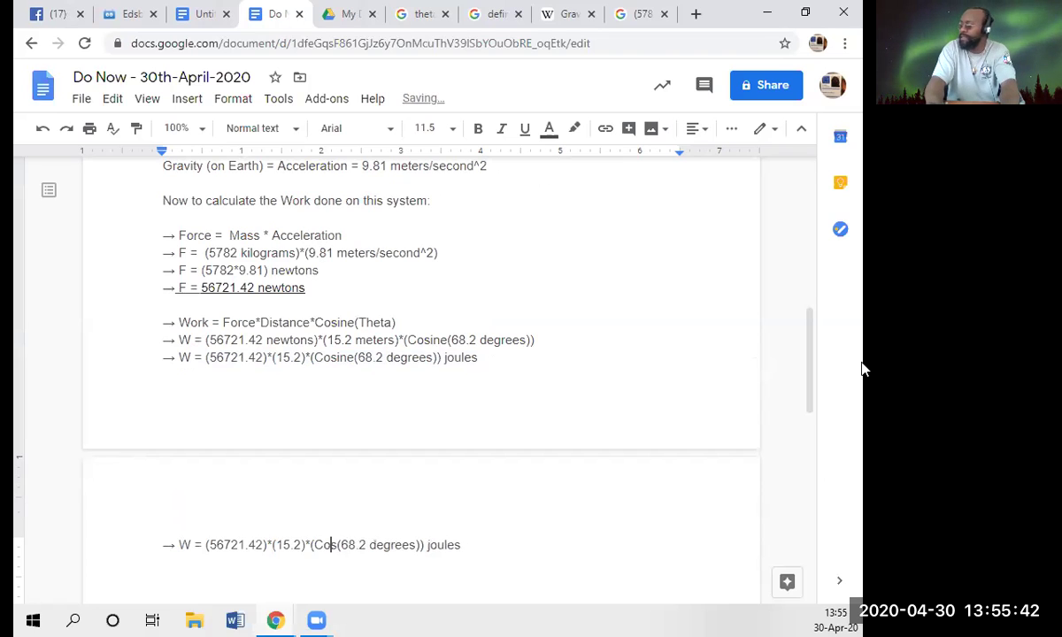
key("Left")
key("Left")
key("Left")
key("Left")
key("Left")
key("Left")
key("Left")
key("Left")
key("Left")
key("Left")
key("Left")
key("Left")
key("Left")
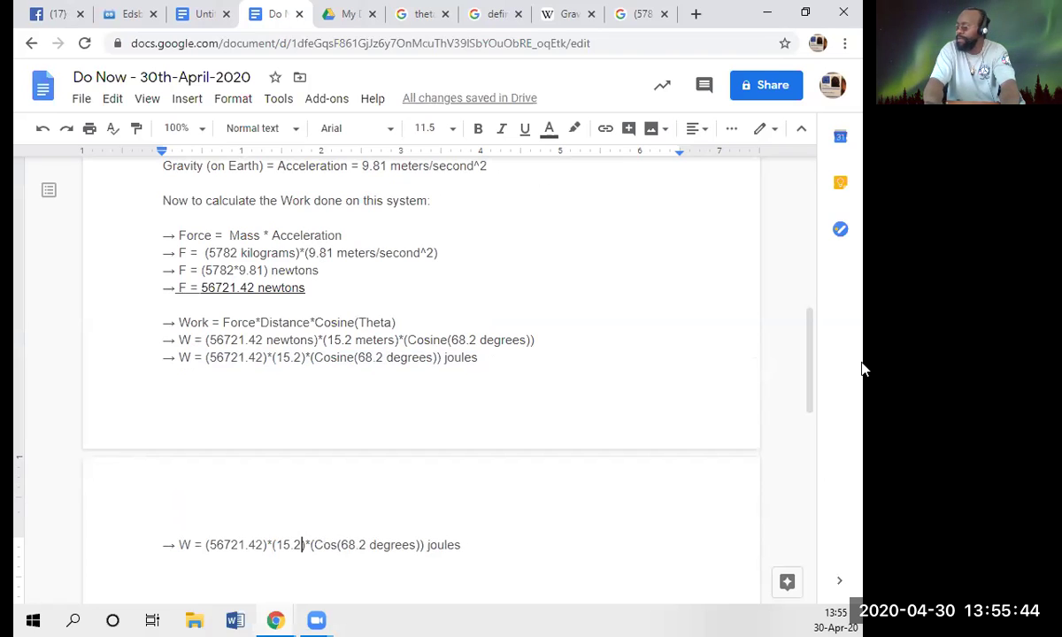
key("Left")
key("Left")
key("Left")
key("Left")
key("Left")
key("Left")
key("Left")
key("Left")
key("Left")
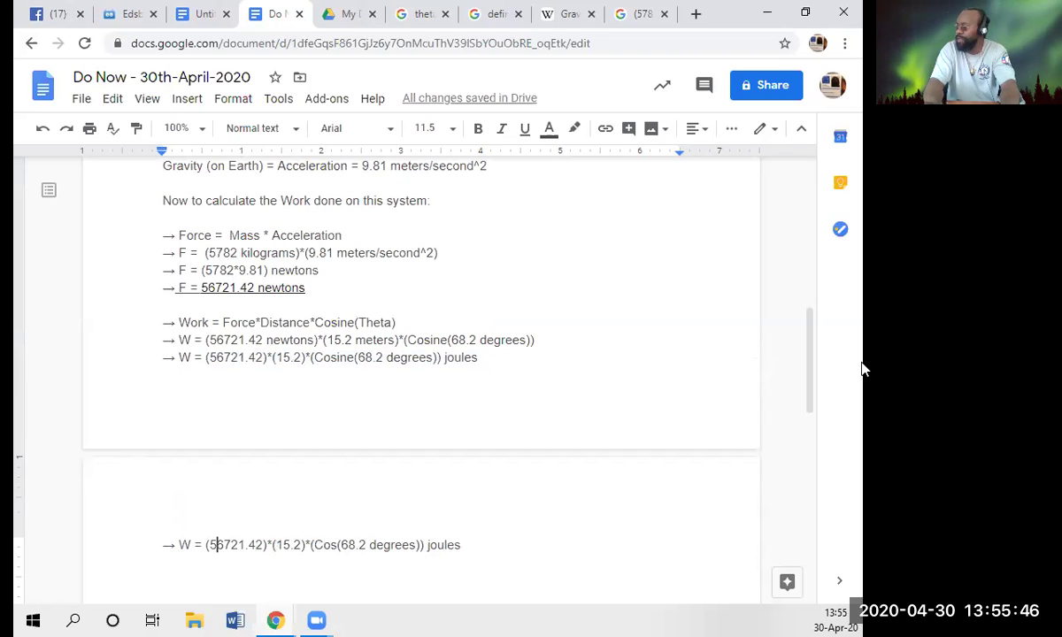
key("shift+Right")
key("shift+Right")
key("shift+Right")
key("shift+Right")
key("shift+Right")
key("shift+Right")
key("shift+Right")
key("shift+Right")
key("shift+Right")
key("shift+Right")
key("shift+Right")
key("shift+Right")
key("shift+Right")
key("shift+Right")
key("shift+Right")
key("shift+Right")
key("shift+Right")
key("shift+Right")
key("shift+Right")
key("shift+Right")
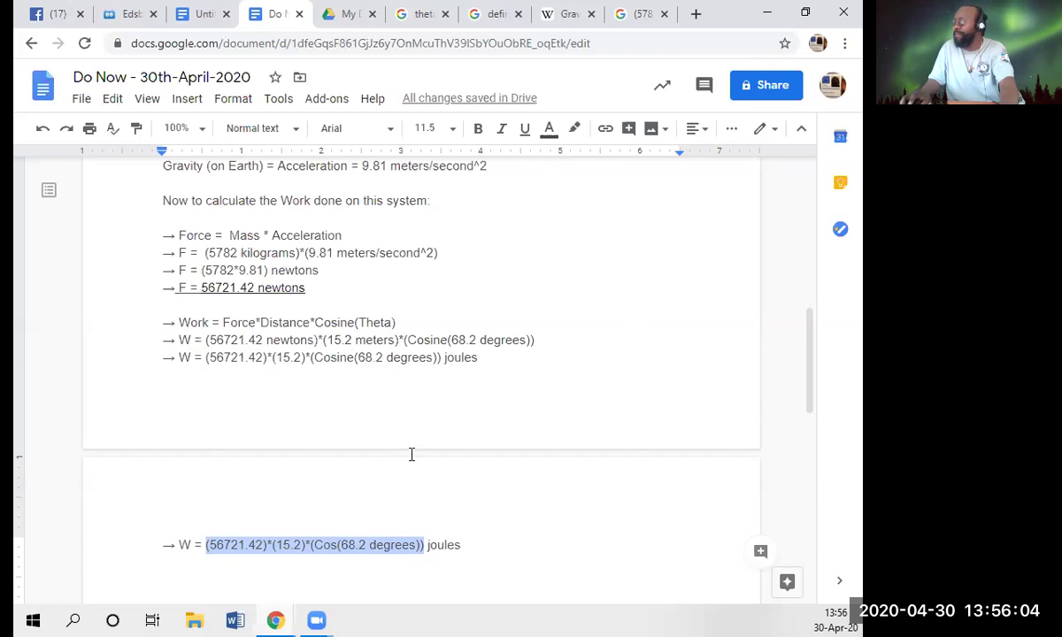
- Copy the work formula and search it in place of the old Google query
right_click(314, 546)
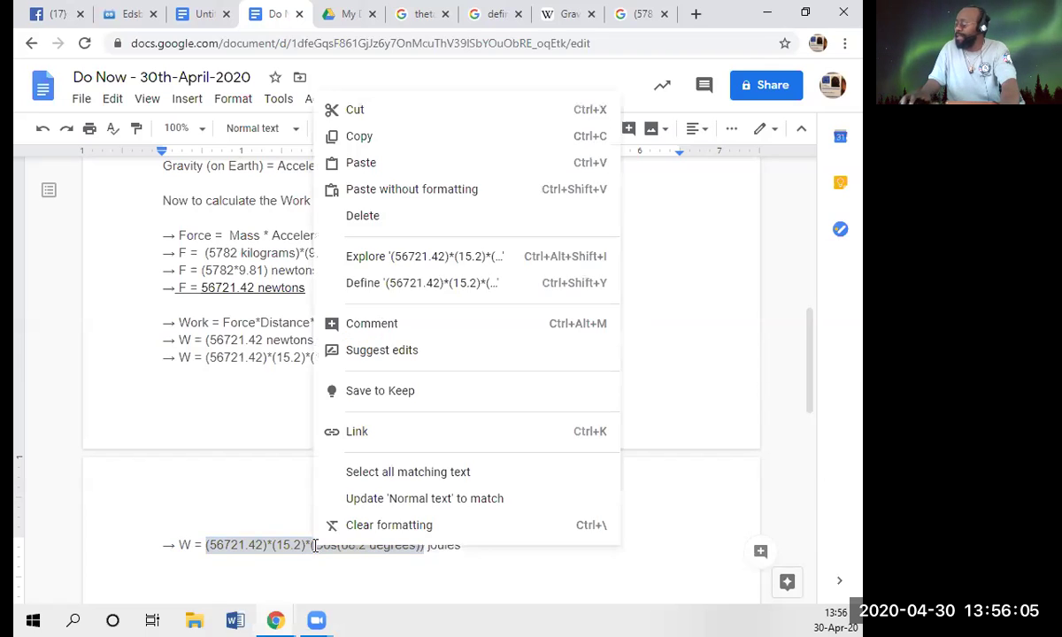
left_click(380, 139)
left_click(650, 15)
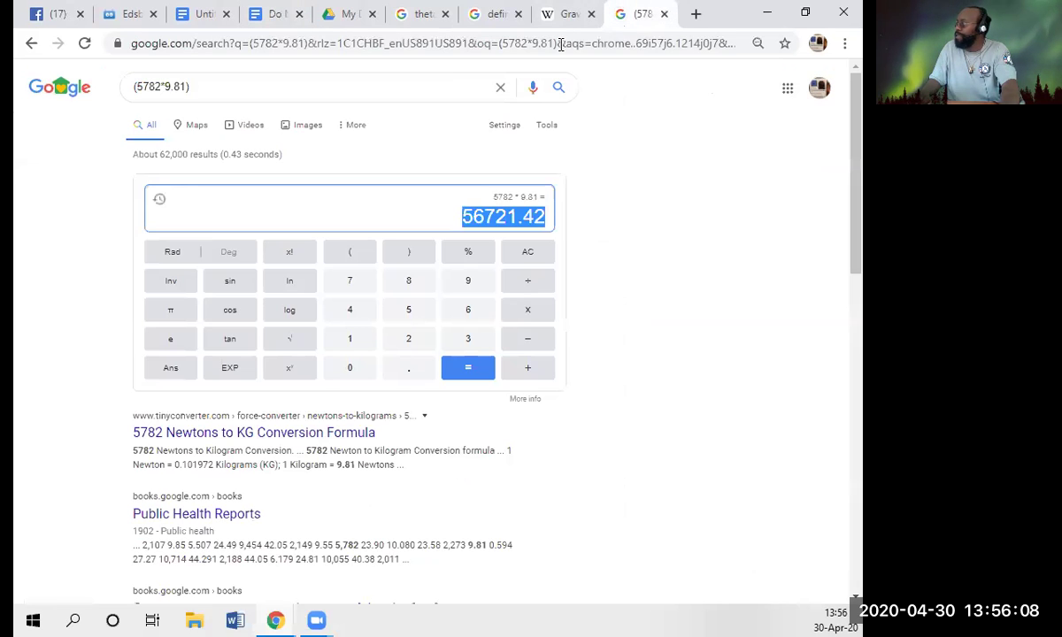
left_click(408, 86)
key("ctrl+a")
key("ctrl+v")
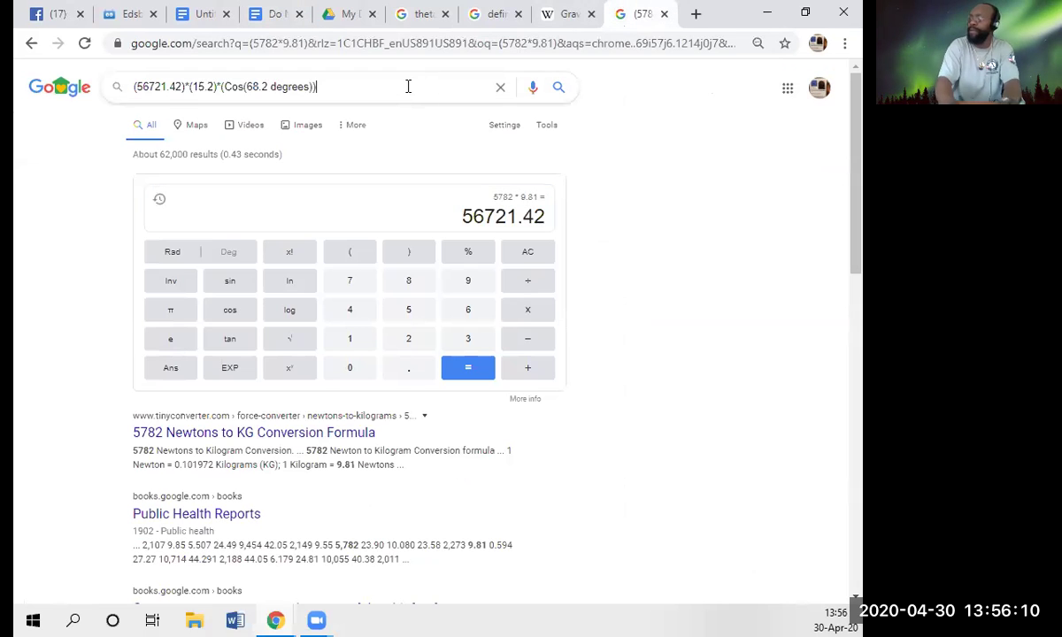
key("Return")
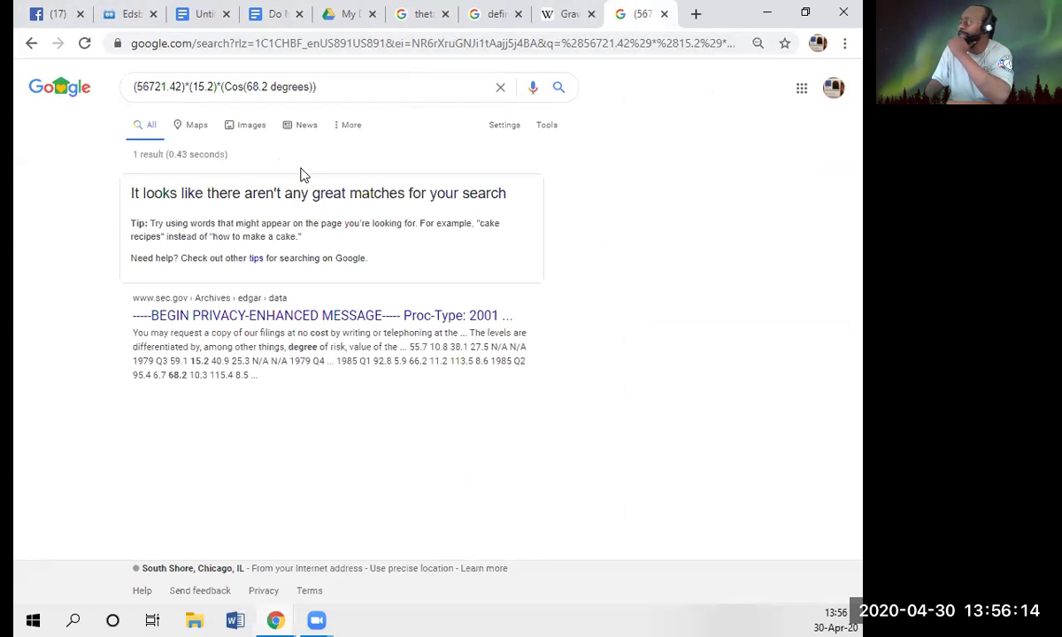
- Trim 'degrees' and the final bracket, re-searching as (56721.42)*(15.2)*(Cos(68.2)
left_click(329, 90)
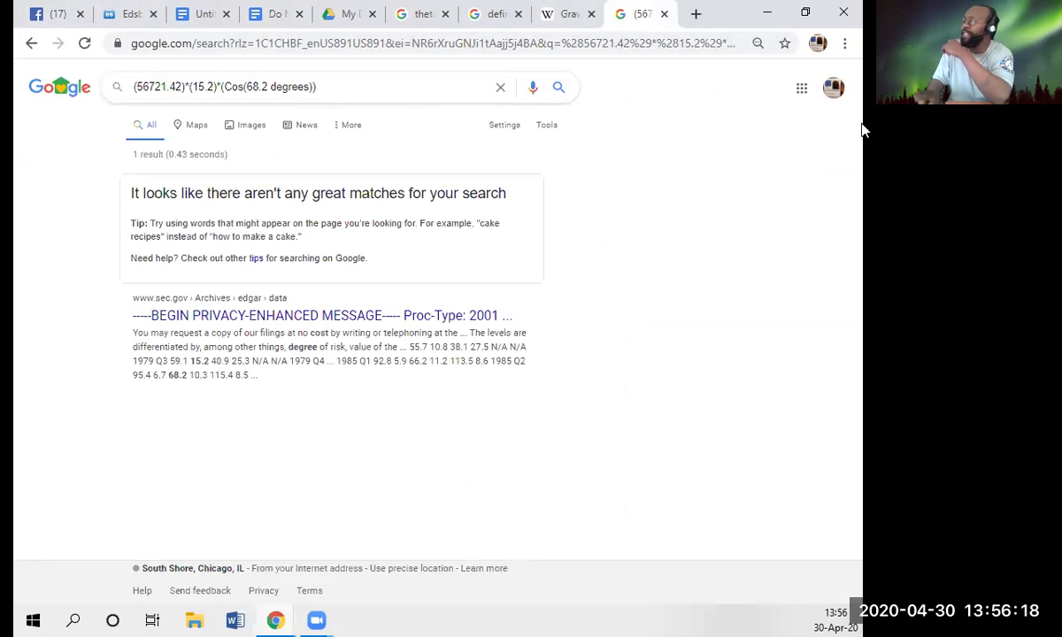
key("BackSpace")
key("BackSpace")
key("BackSpace")
key("BackSpace")
key("BackSpace")
key("BackSpace")
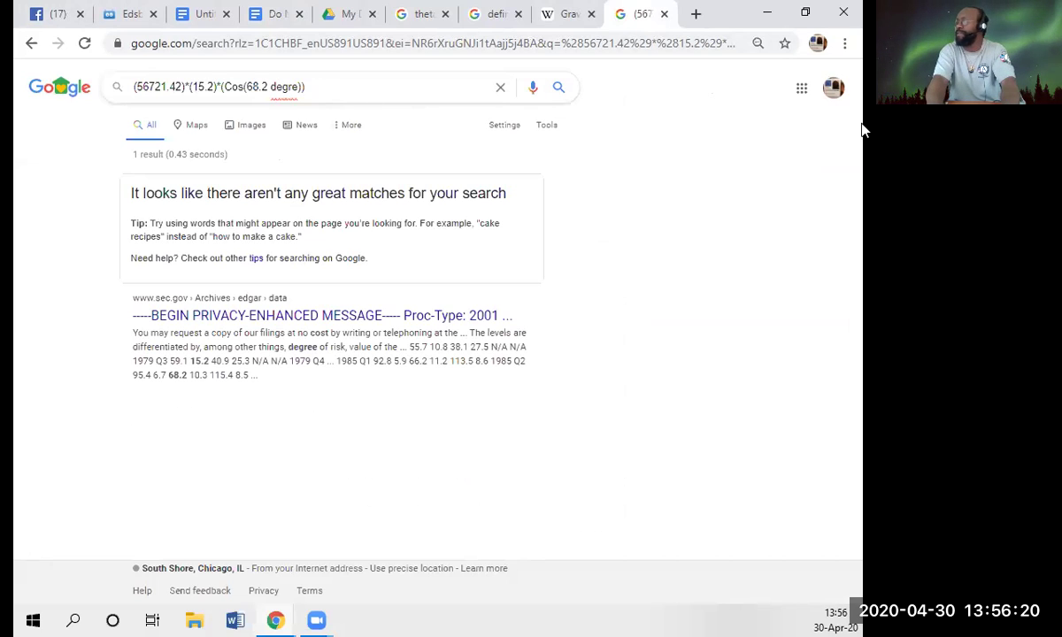
key("BackSpace")
key("BackSpace")
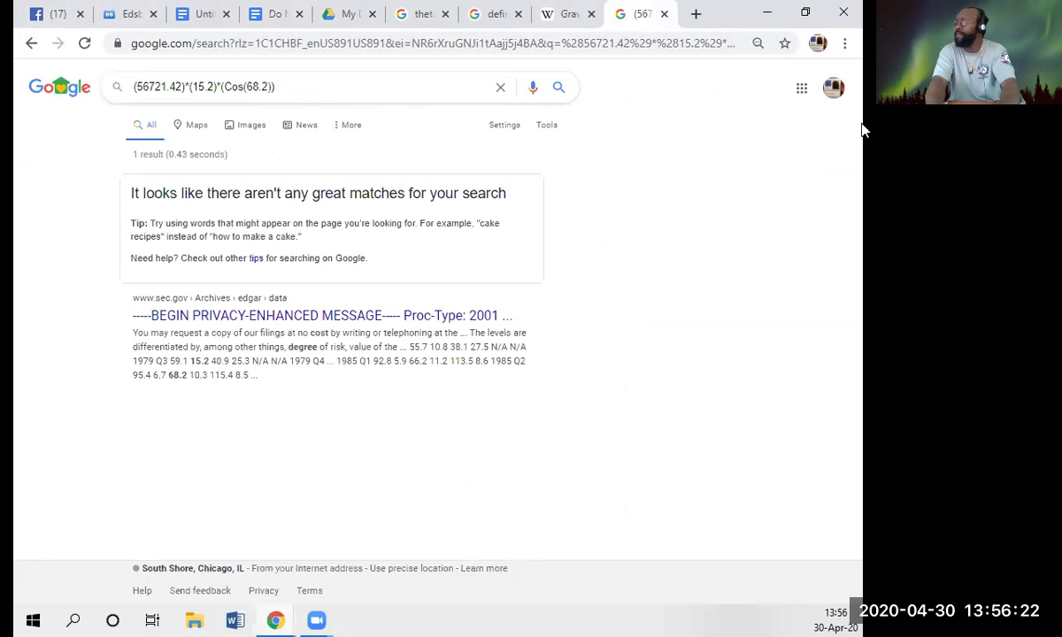
key("Return")
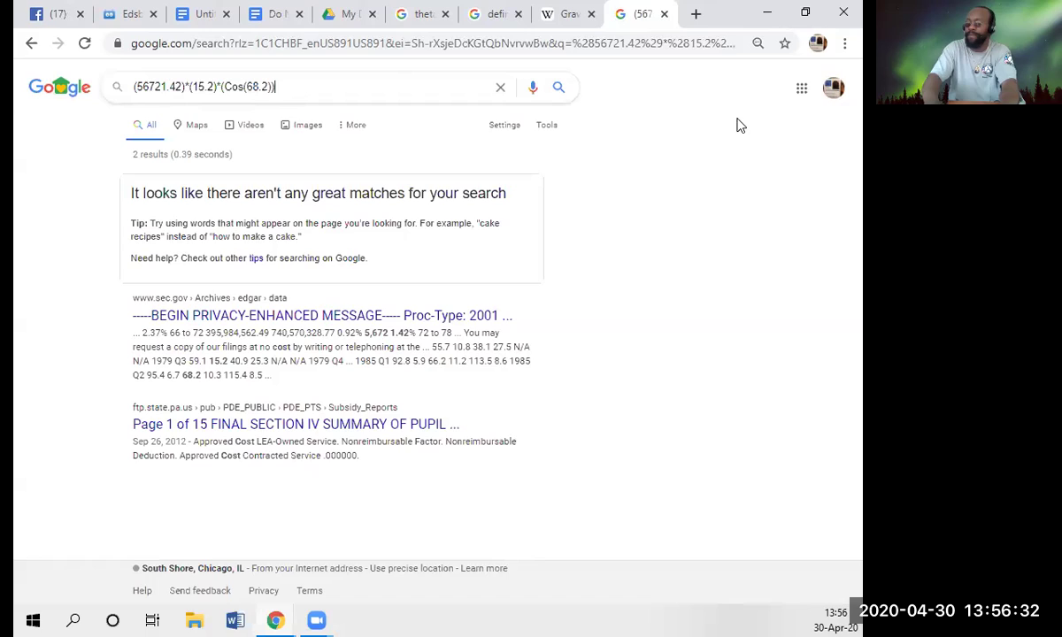
key("BackSpace")
key("Return")
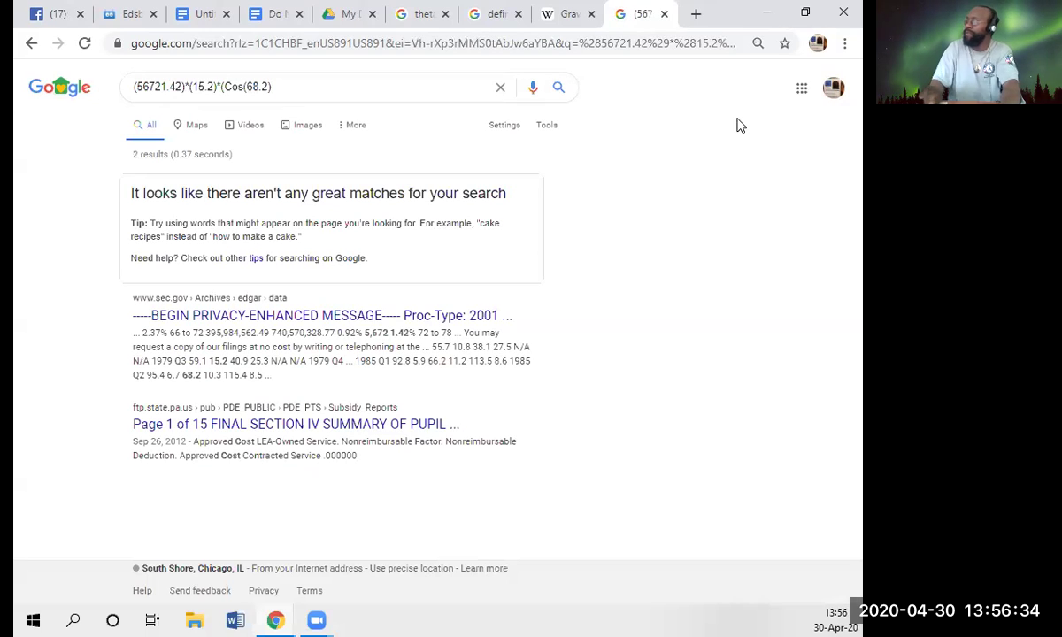
- Open Symbolab's calculator in a new tab and select its old 2.11·10^-4 expression
left_click(695, 14)
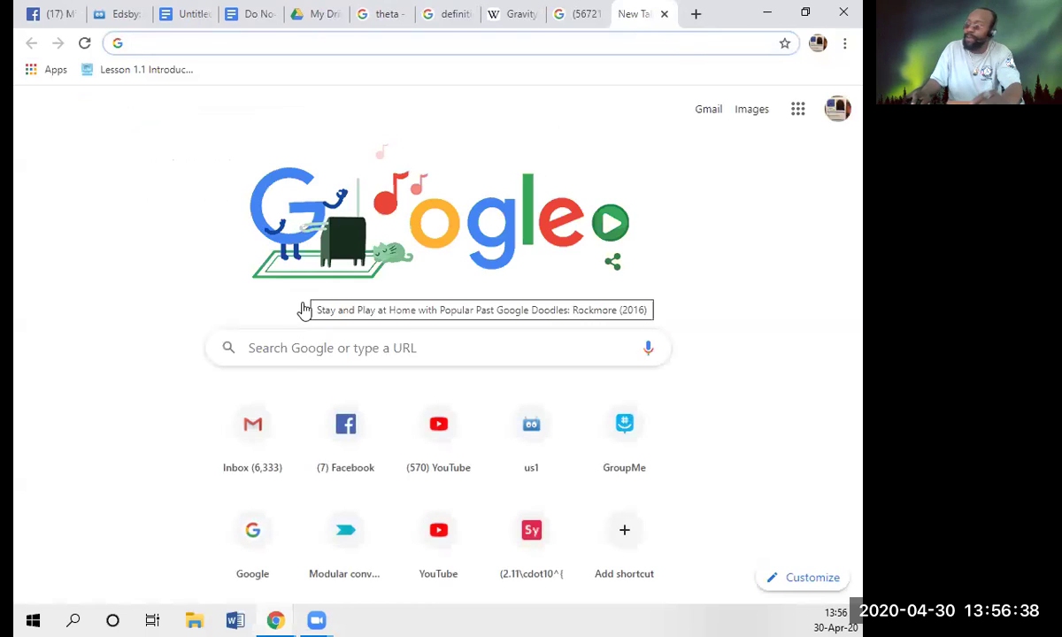
type("symb")
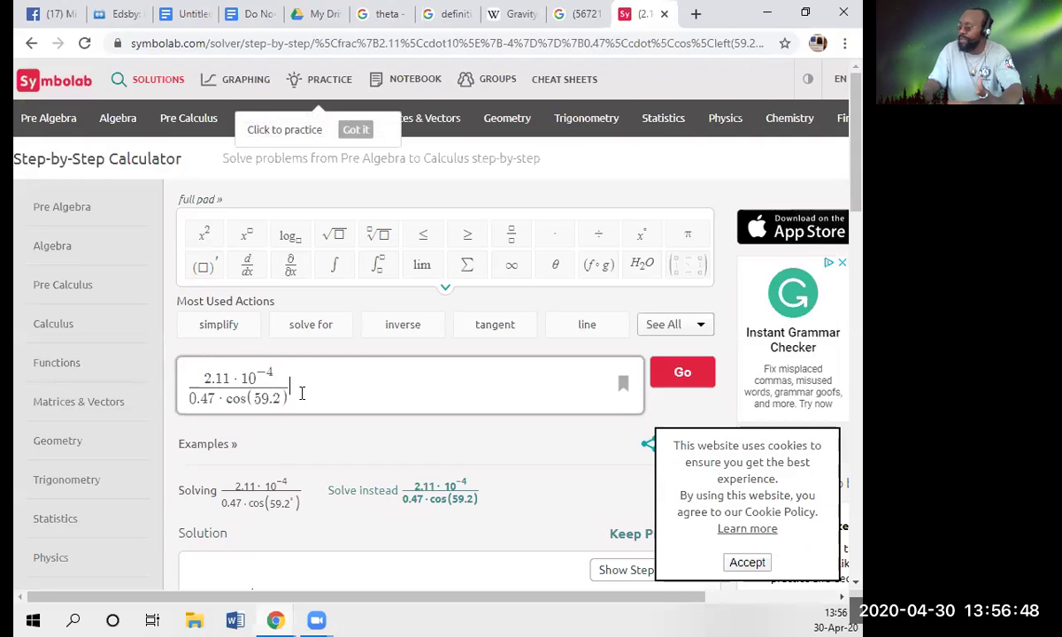
key("ctrl+a")
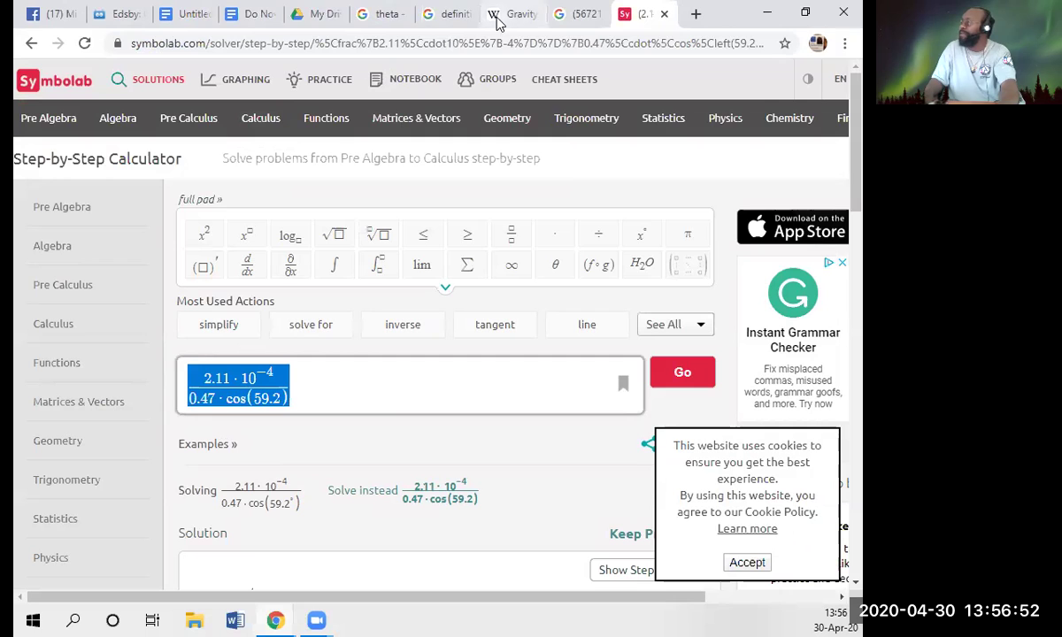
- Select '(56721.42)*(15.2)*' in the bottom W formula of the Do Now document
left_click(255, 14)
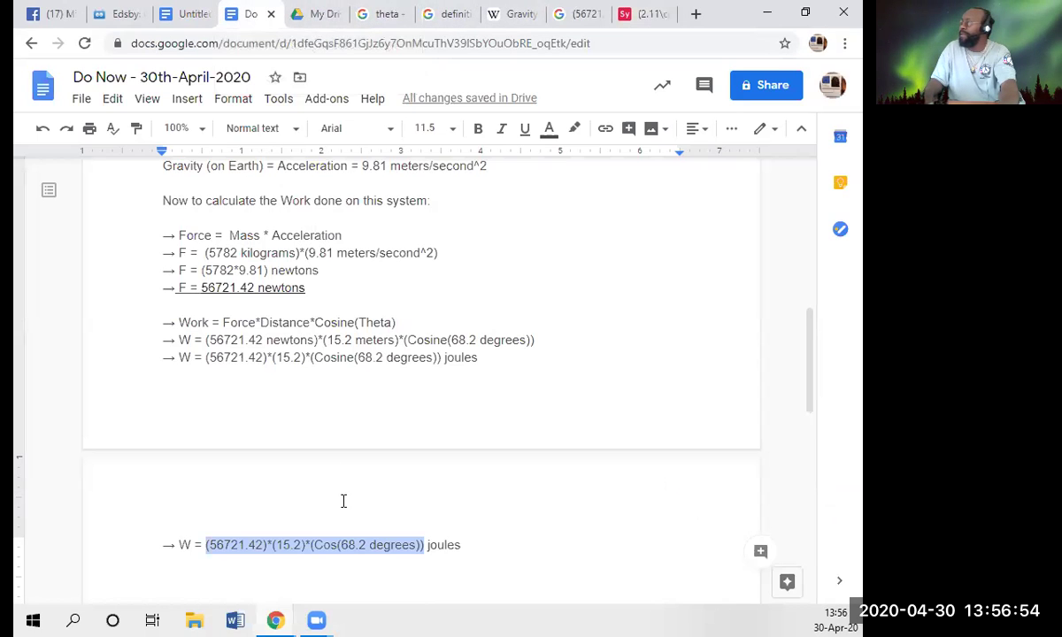
left_click(325, 544)
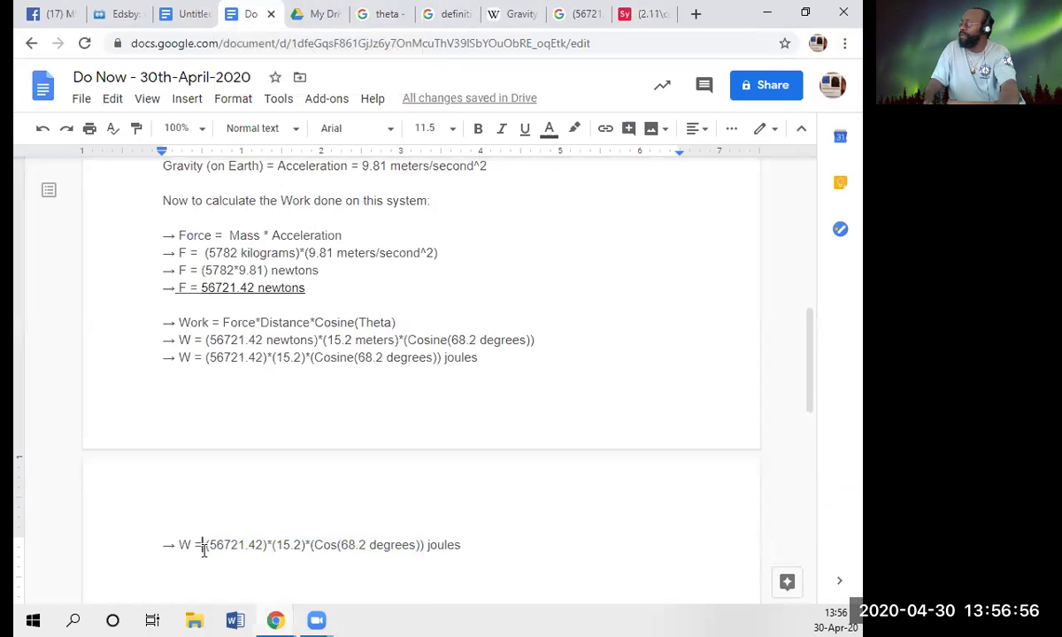
left_click_drag(202, 548, 221, 546)
left_click(230, 546)
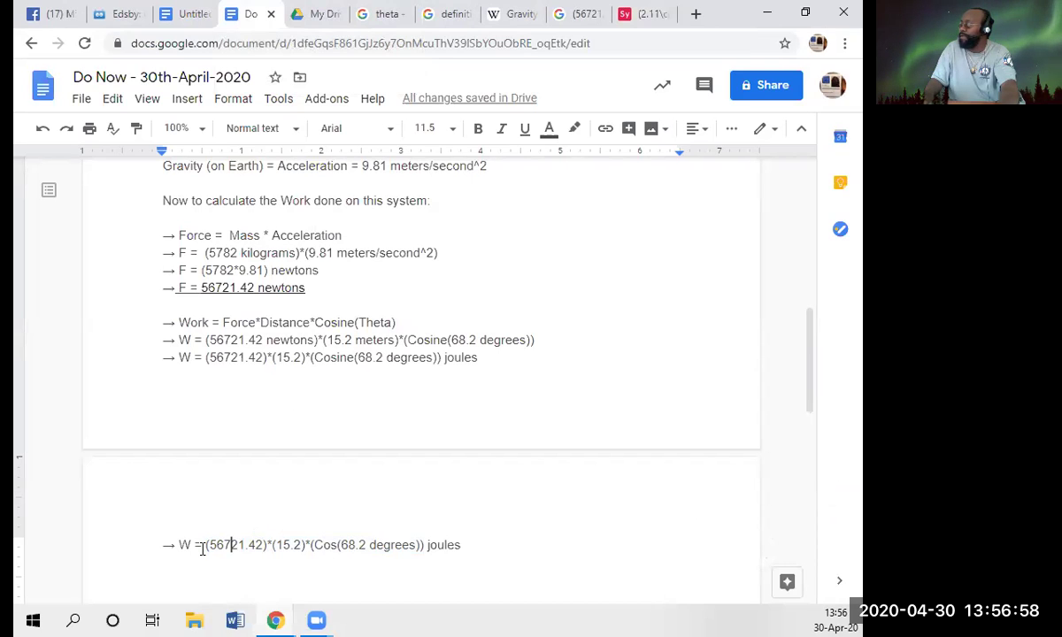
left_click(207, 547)
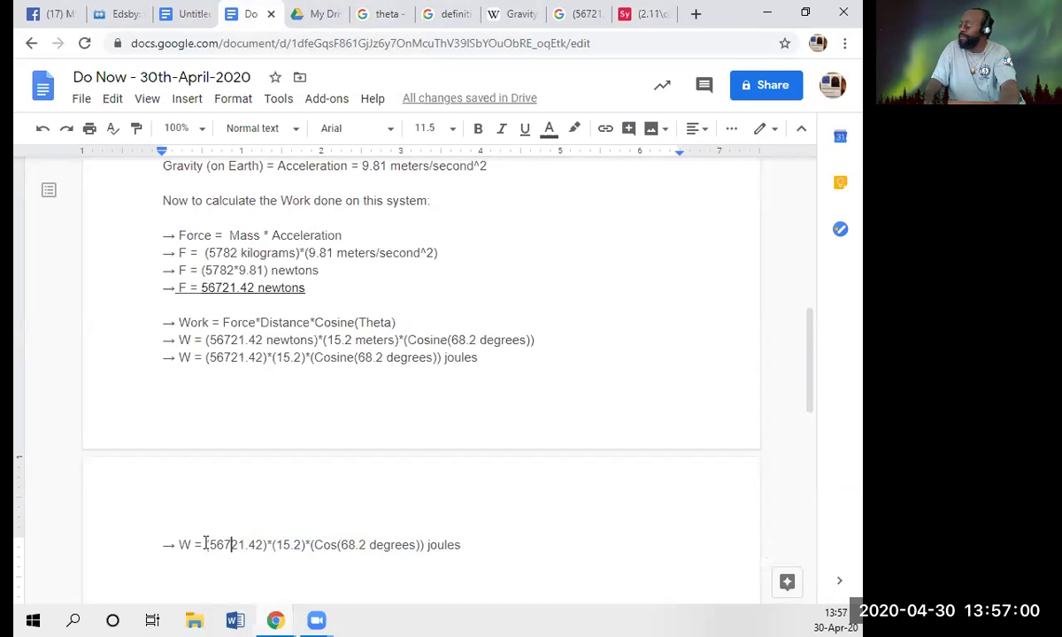
left_click_drag(205, 544, 314, 549)
key("ctrl+c")
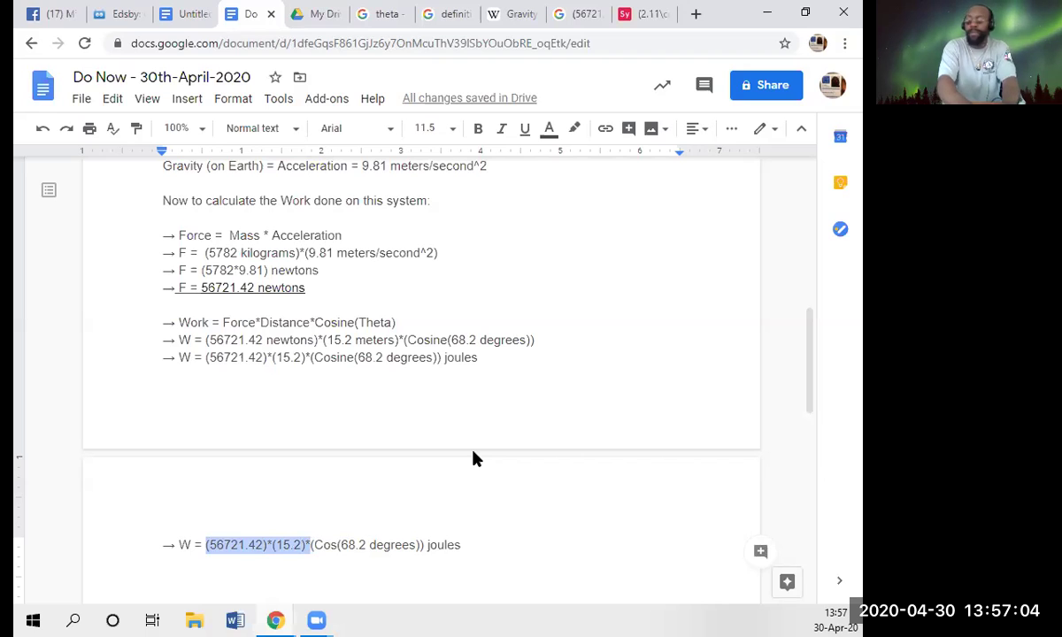
- Paste the factors into Symbolab and append a cosine, giving (56721.42)·(15.2)·cos( )
left_click(635, 13)
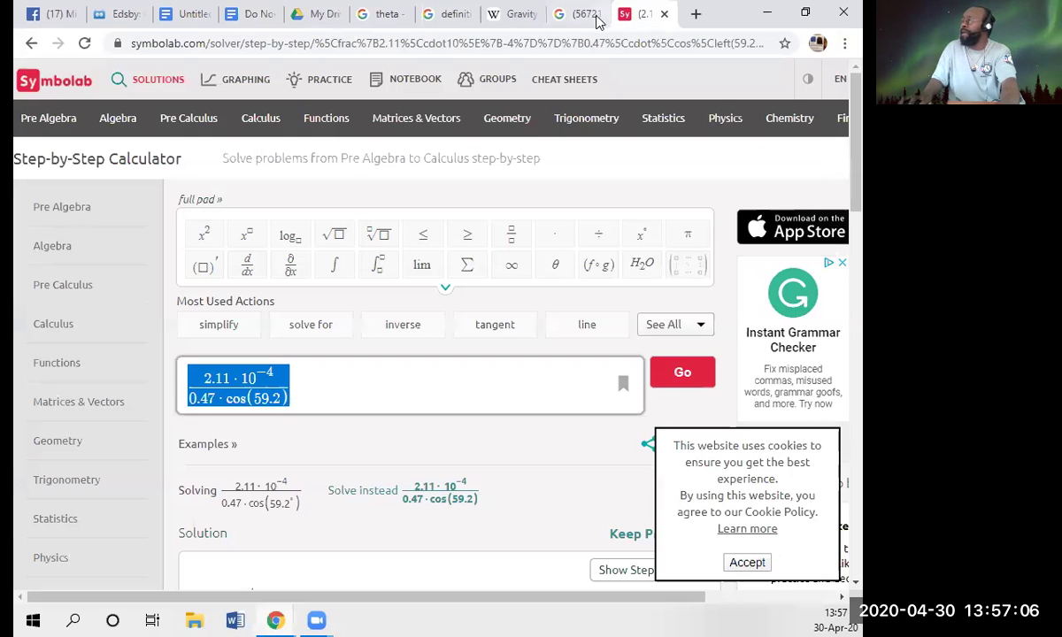
key("ctrl+v")
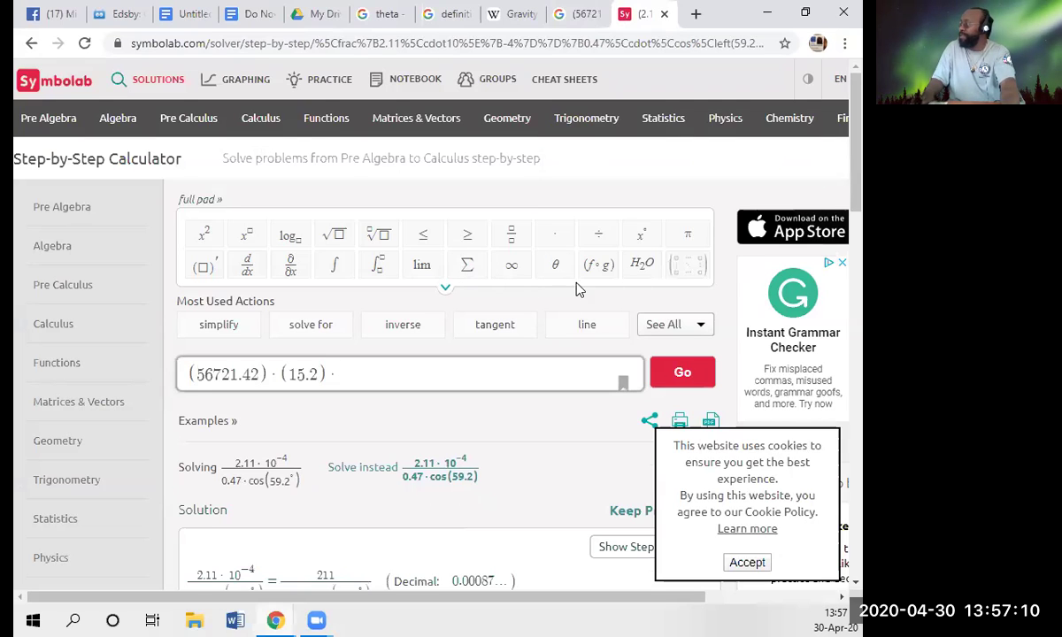
left_click(445, 288)
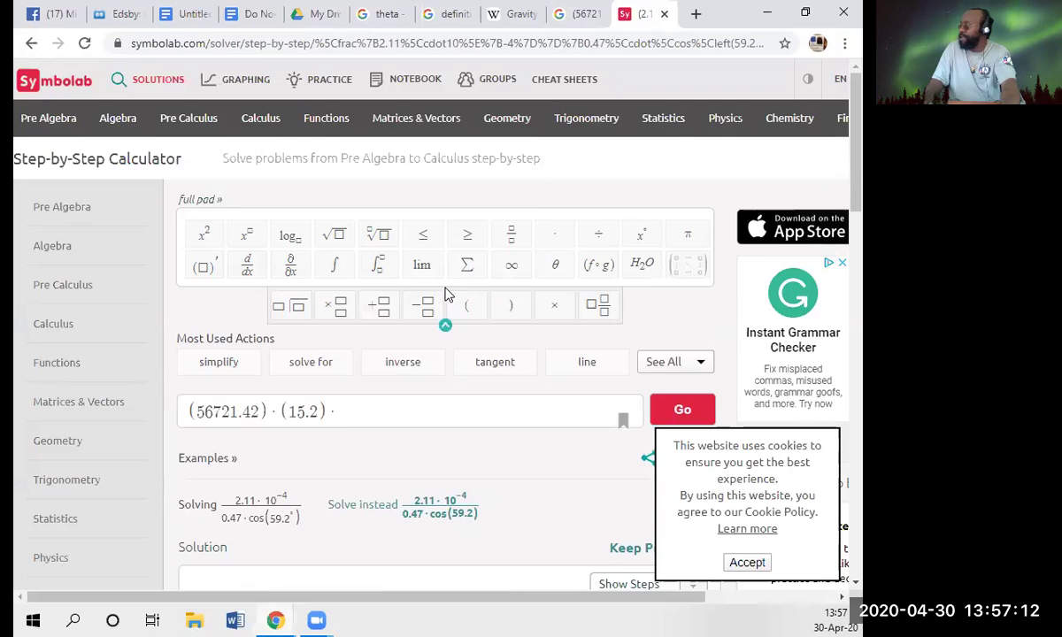
left_click(215, 203)
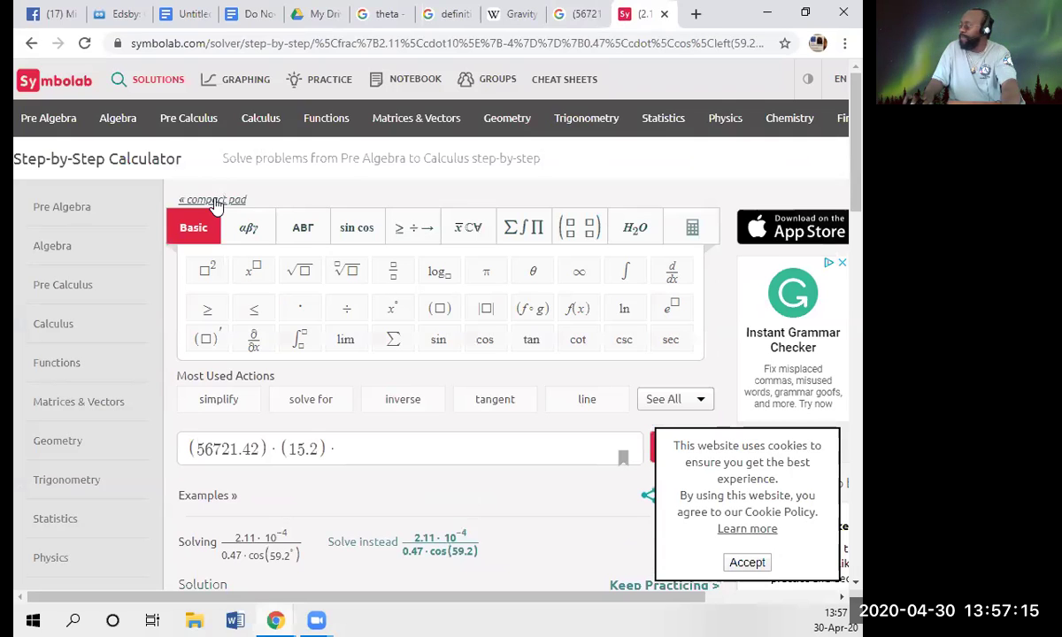
left_click(479, 347)
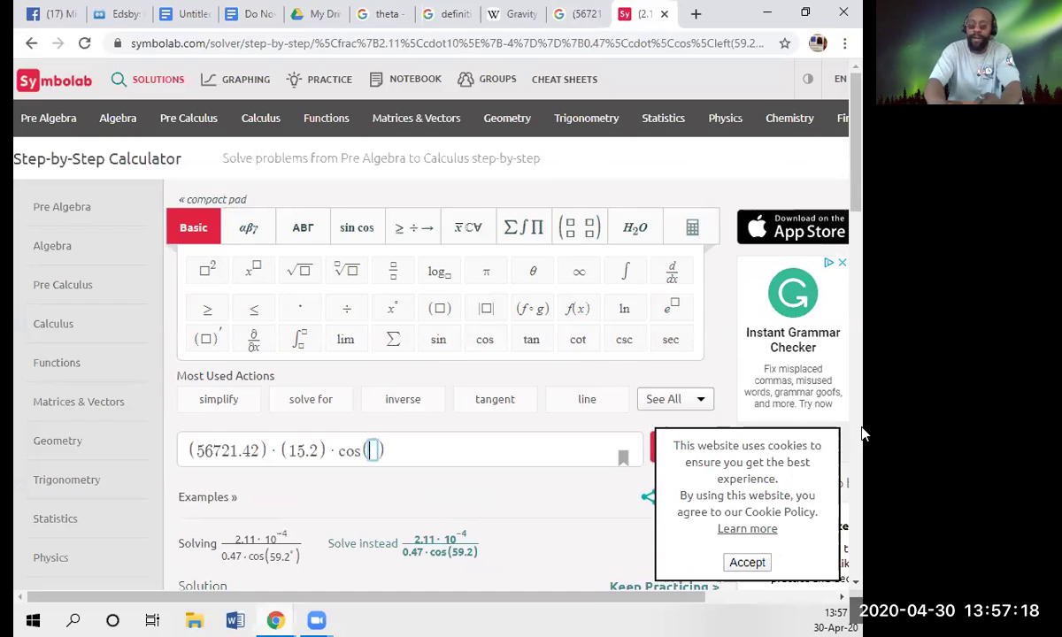
left_click(245, 20)
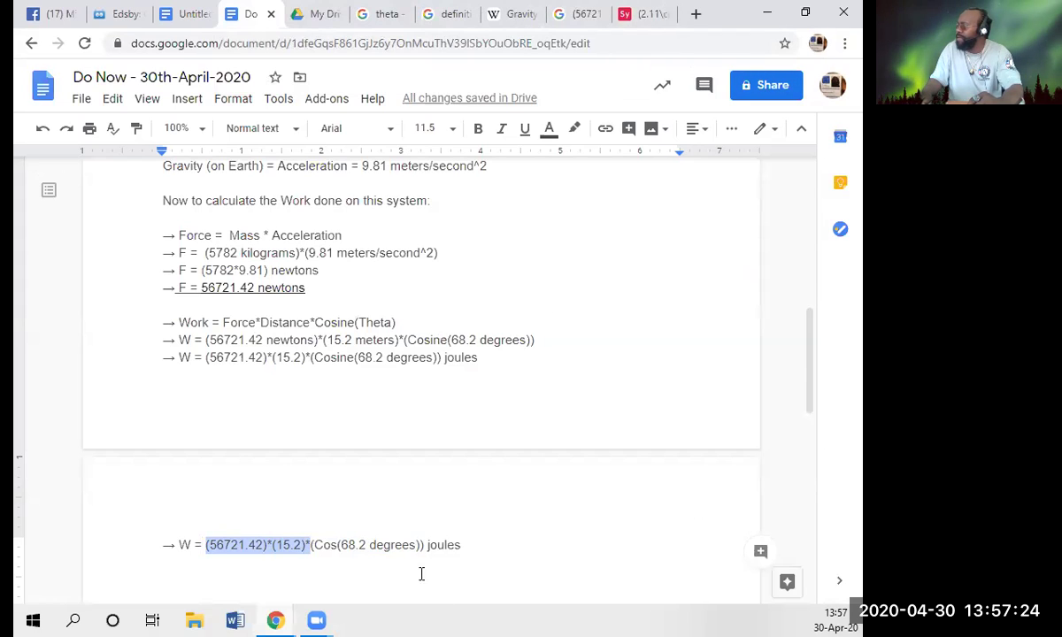
- Shorten the cosine term to Cos(68.2) and start a new '->' line below the W line
left_click(417, 545)
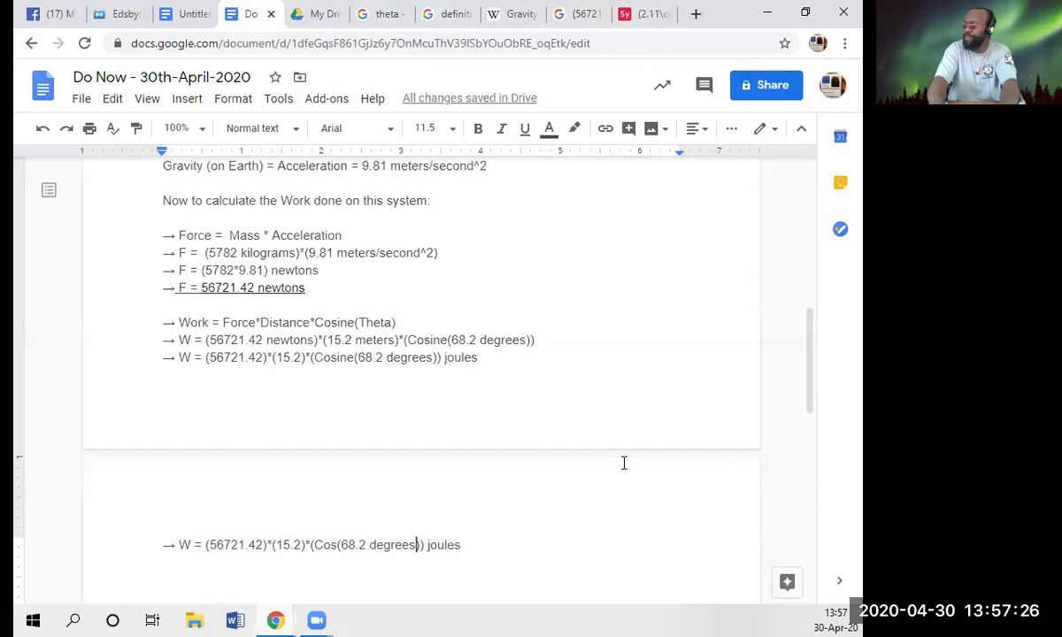
key("BackSpace")
key("BackSpace")
key("BackSpace")
key("BackSpace")
key("BackSpace")
key("BackSpace")
key("BackSpace")
key("BackSpace")
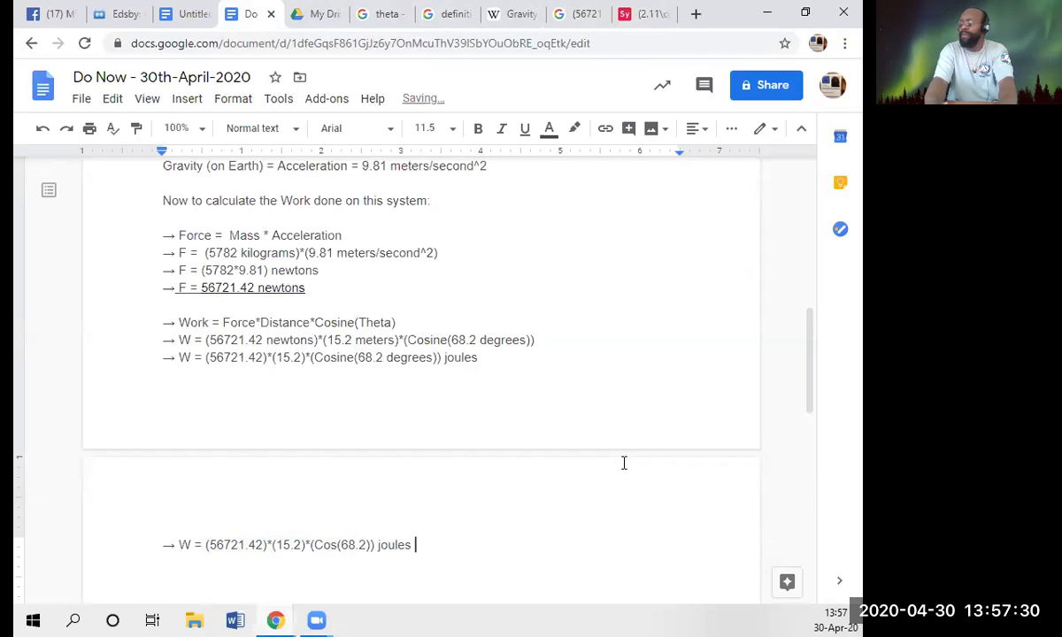
key("End")
key("Return")
type("->")
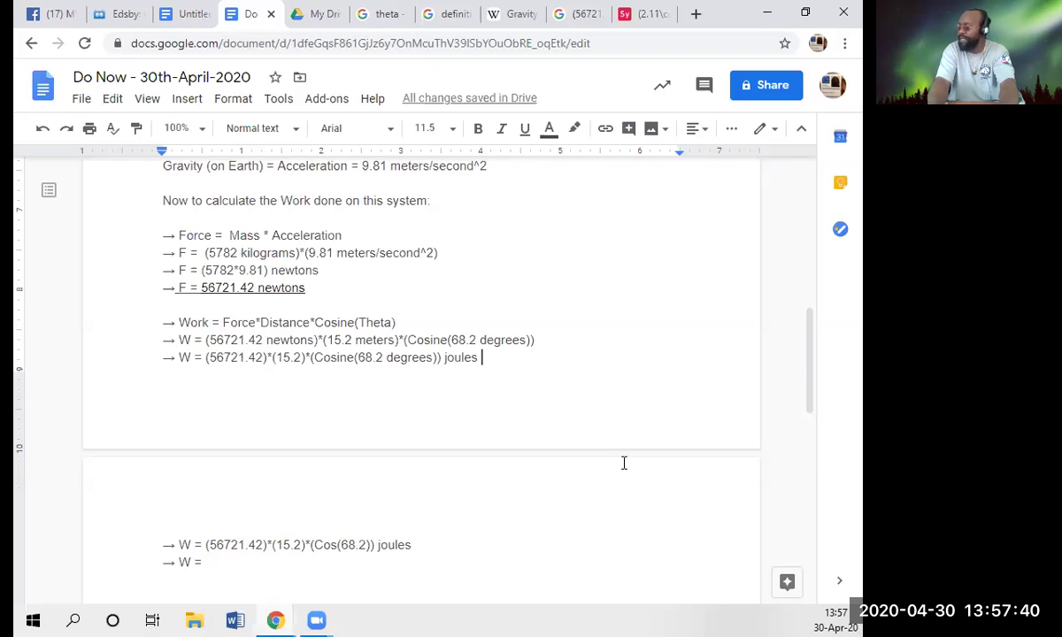
- Add the sentence 'Now utilize Symbolab online to calculate the work final answer:' above the W lines
key("Return")
type("N")
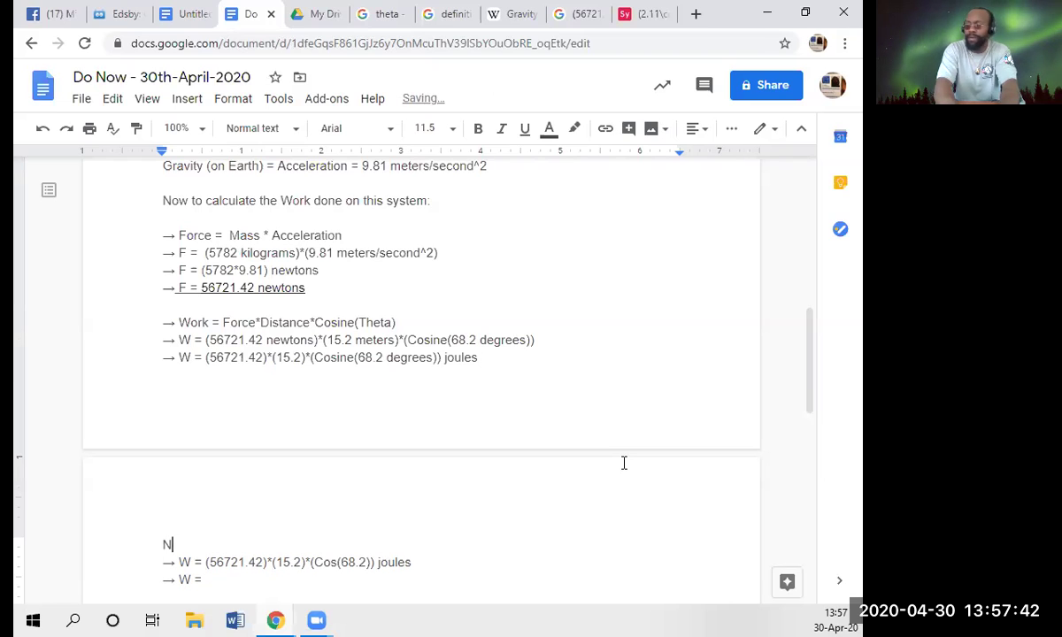
type("ow uti")
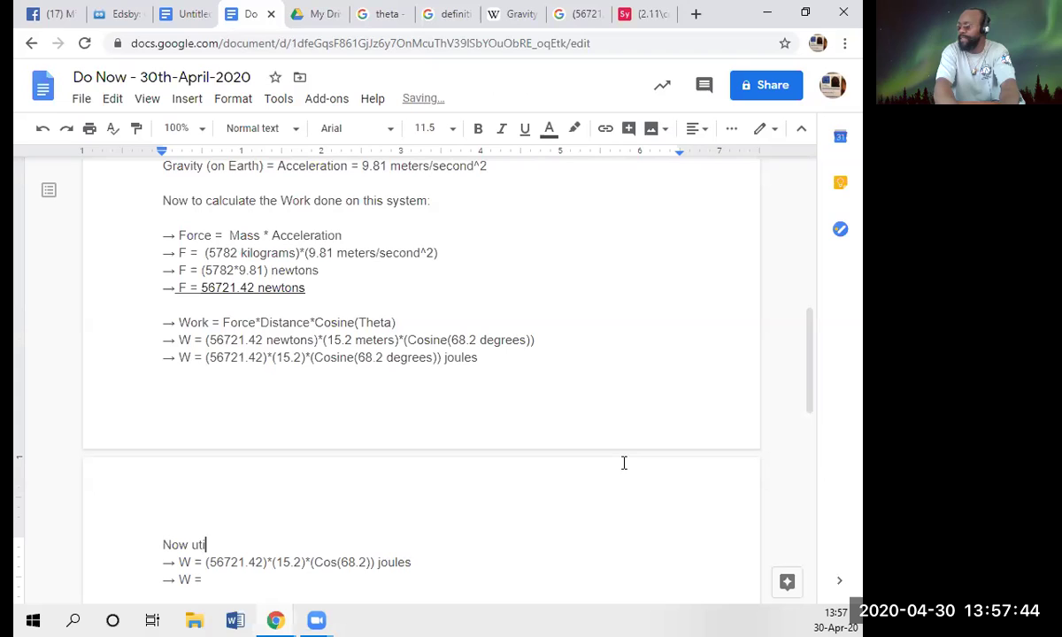
type("lize ")
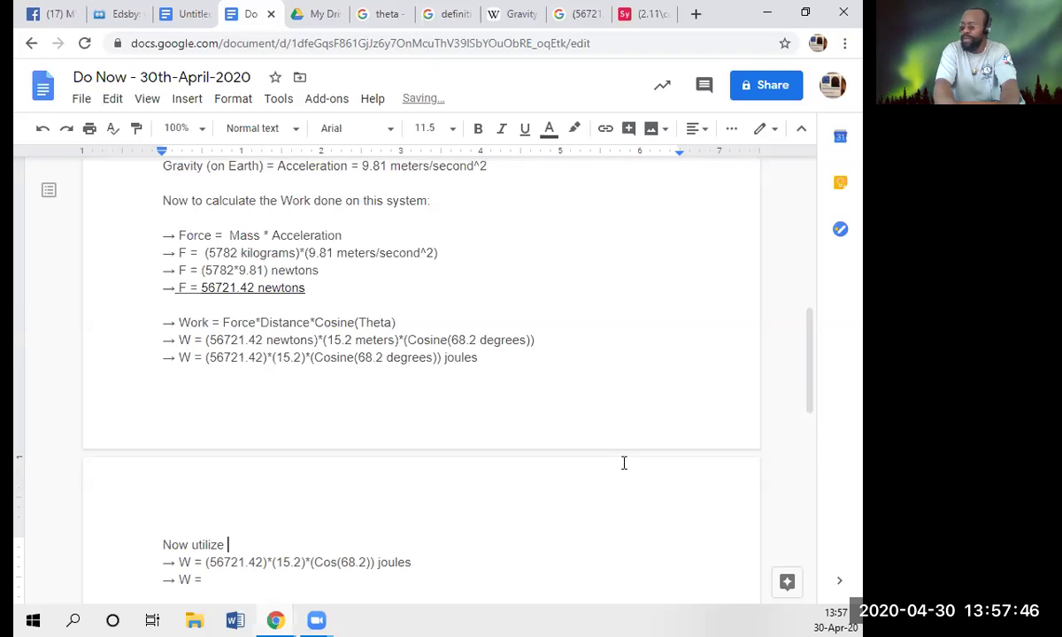
type("Symbolab ")
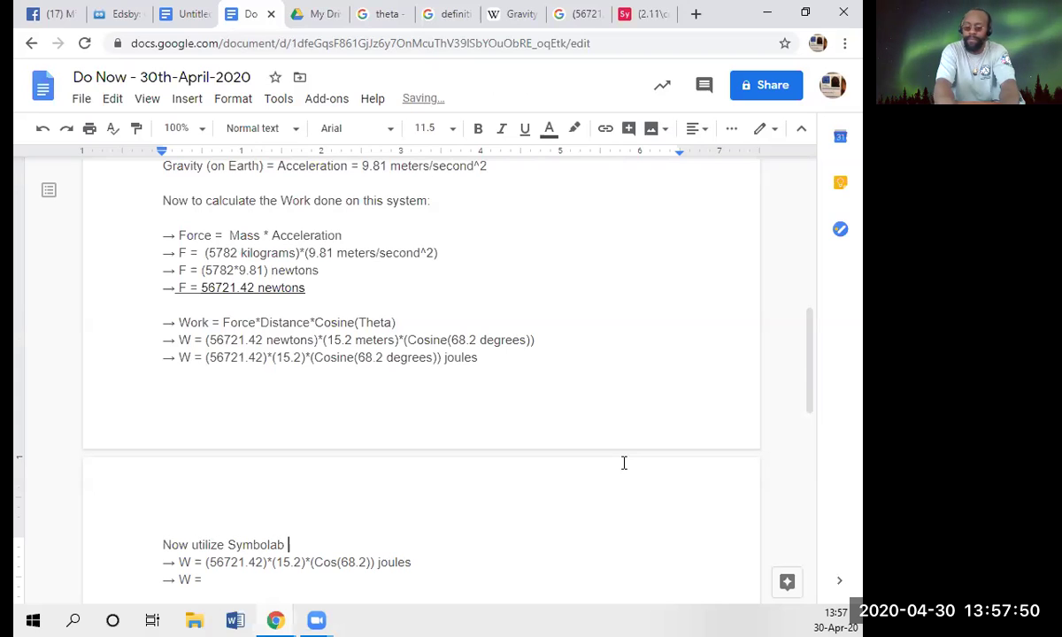
type("online to ")
type("cla")
type("culate")
type(" the ")
type("work ")
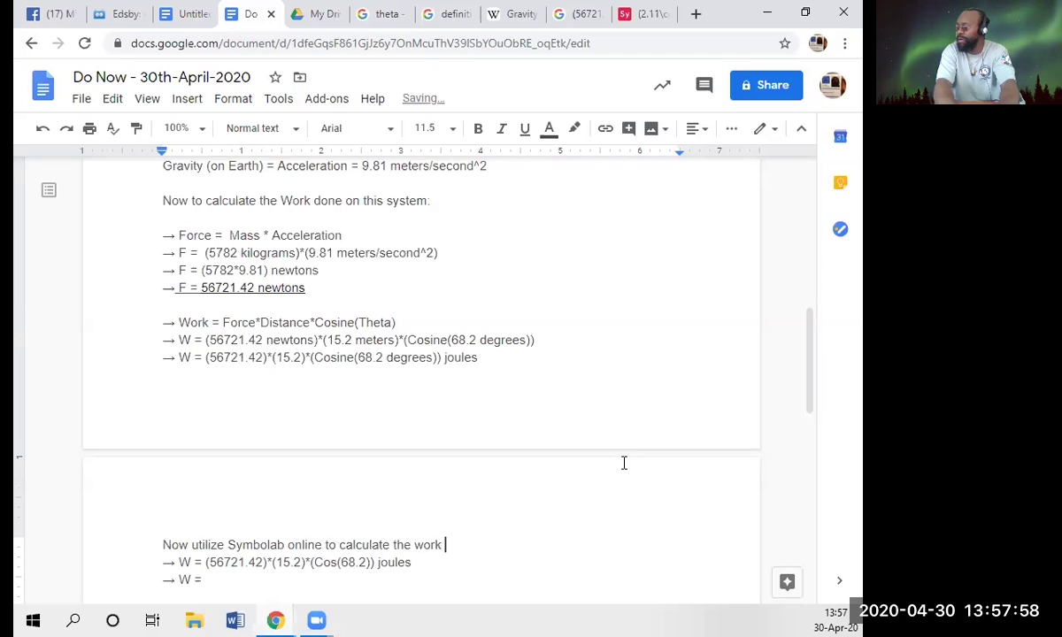
type("in")
type("nal answe")
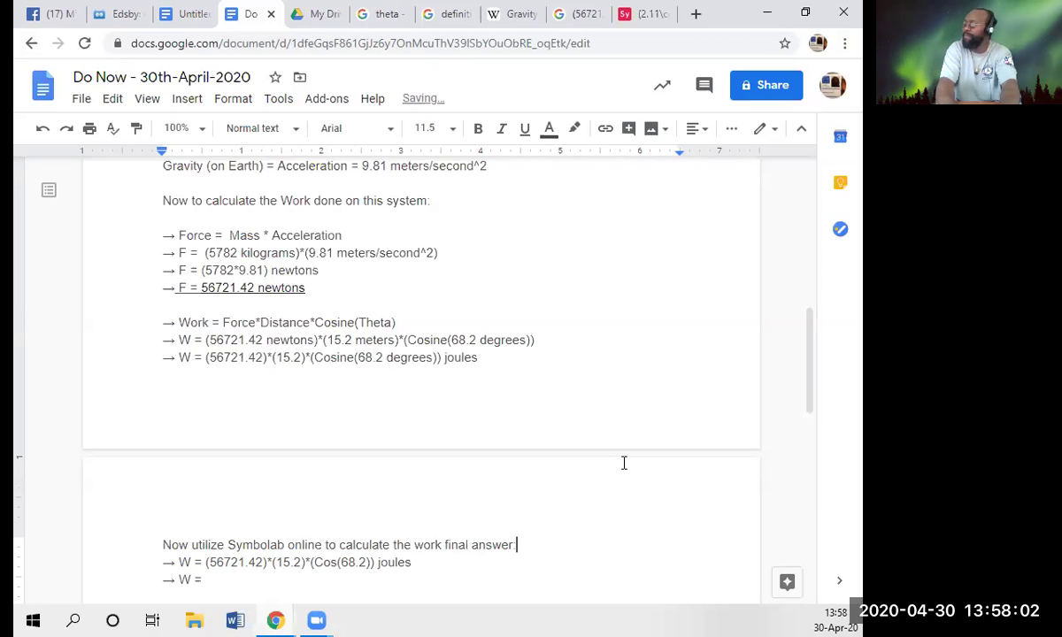
type("r:")
key("Return")
key("Down")
key("Down")
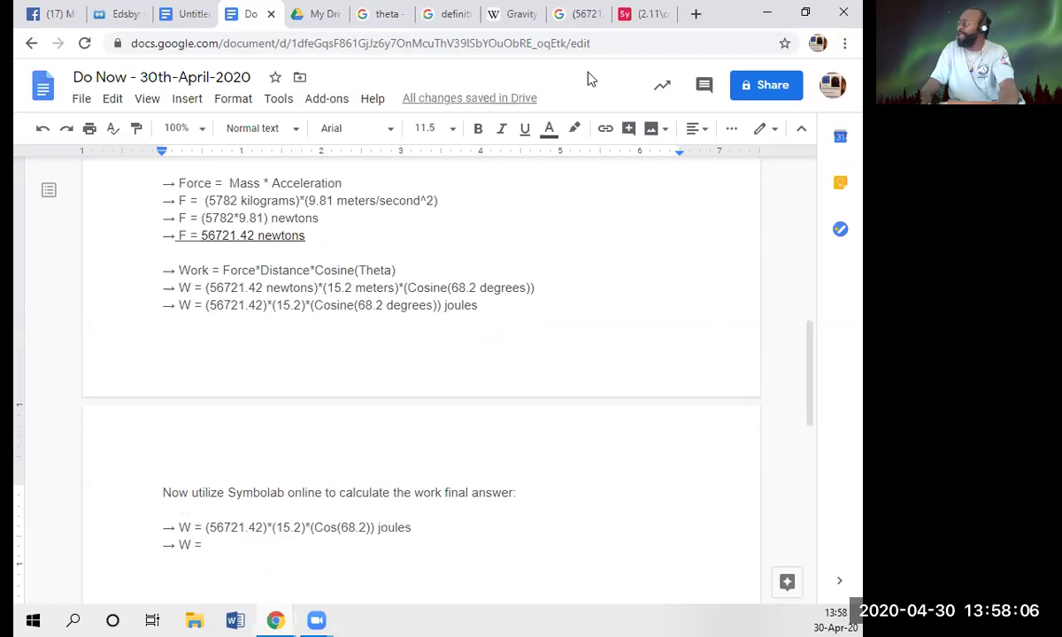
- Enter 68.2 in the cosine and solve (56721.42)·(15.2)·cos(68.2) in Symbolab
left_click(644, 13)
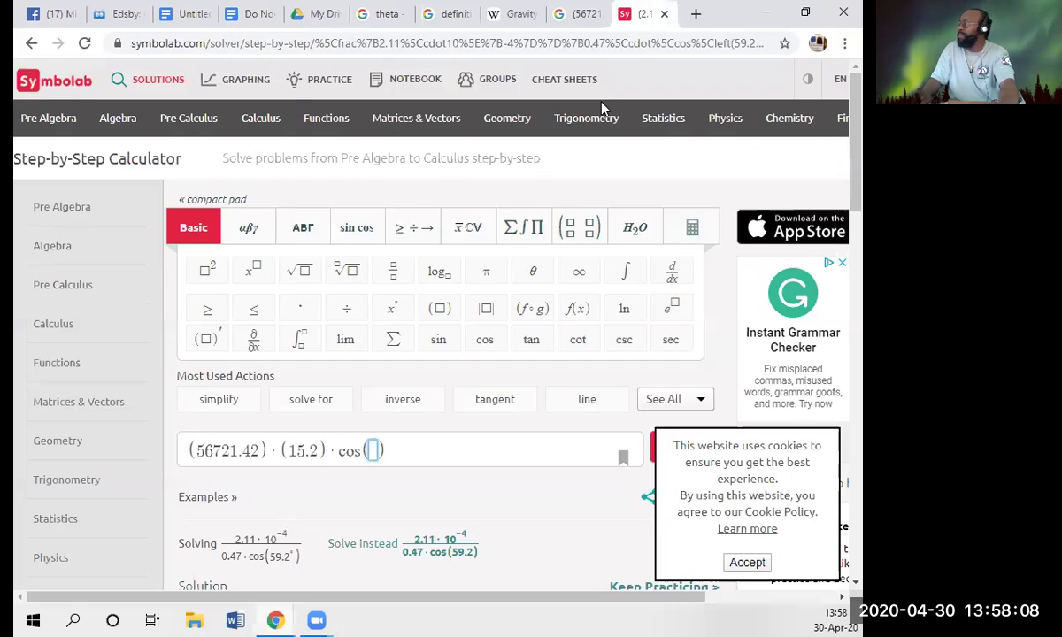
type("68.2")
key("Return")
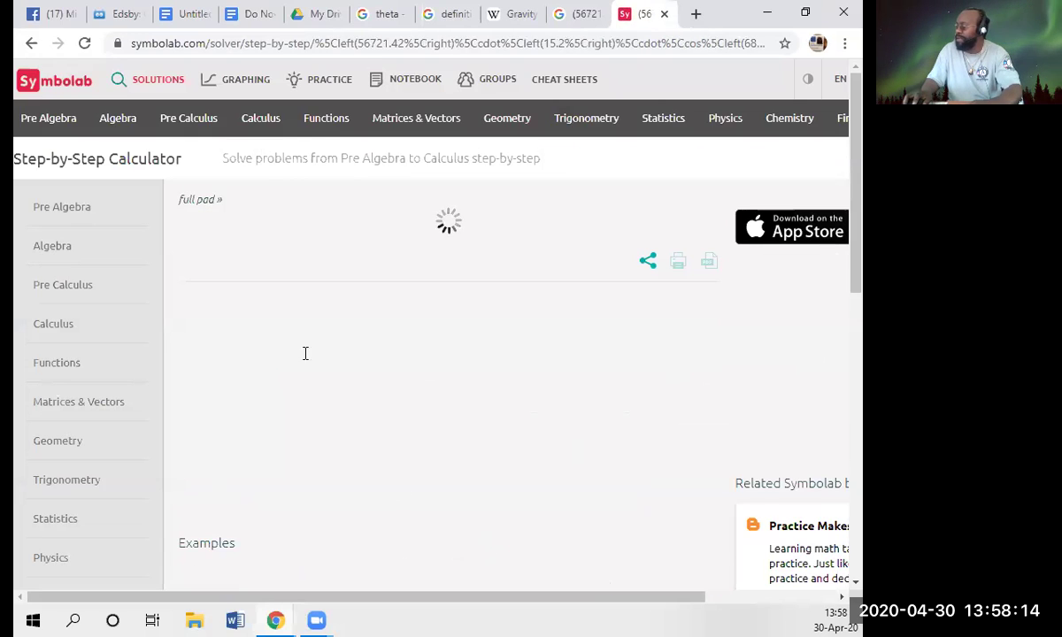
scroll(276, 327, "down", 5)
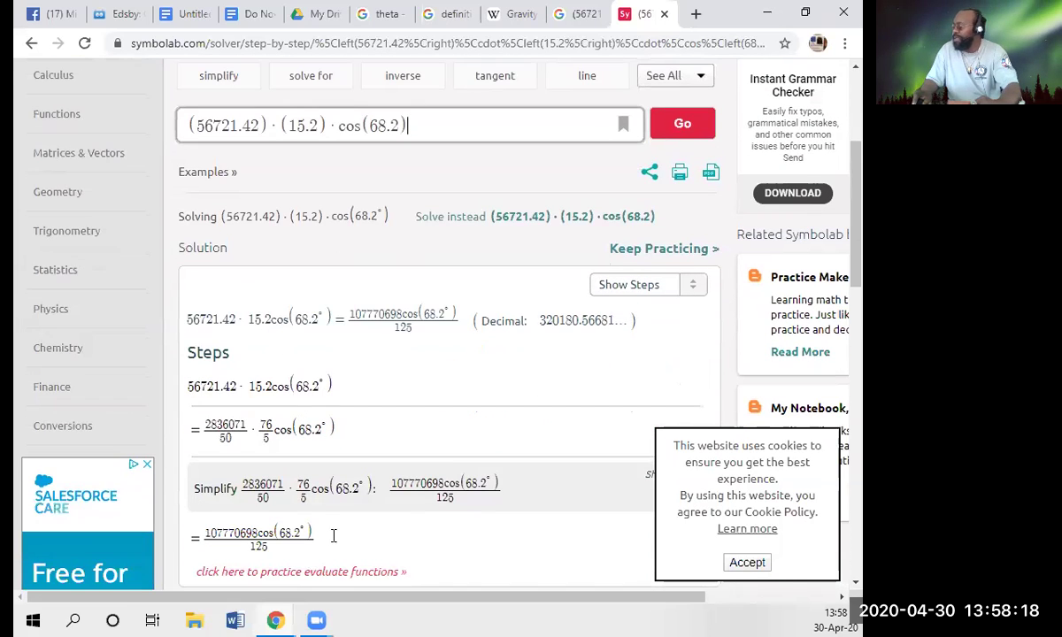
scroll(306, 492, "down", 2)
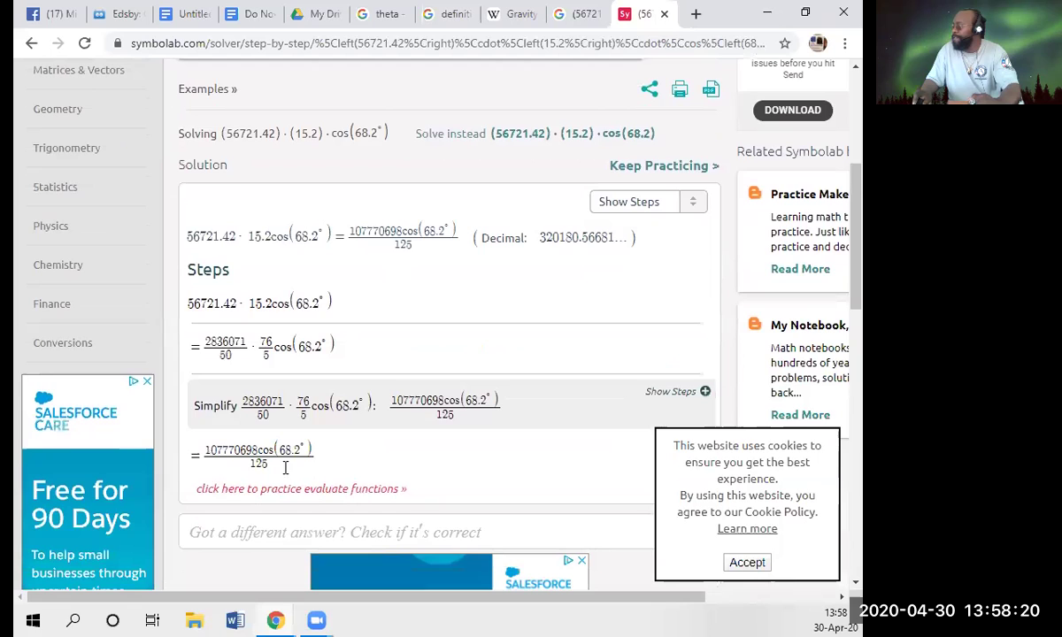
scroll(304, 462, "down", 4)
scroll(303, 461, "down", 15)
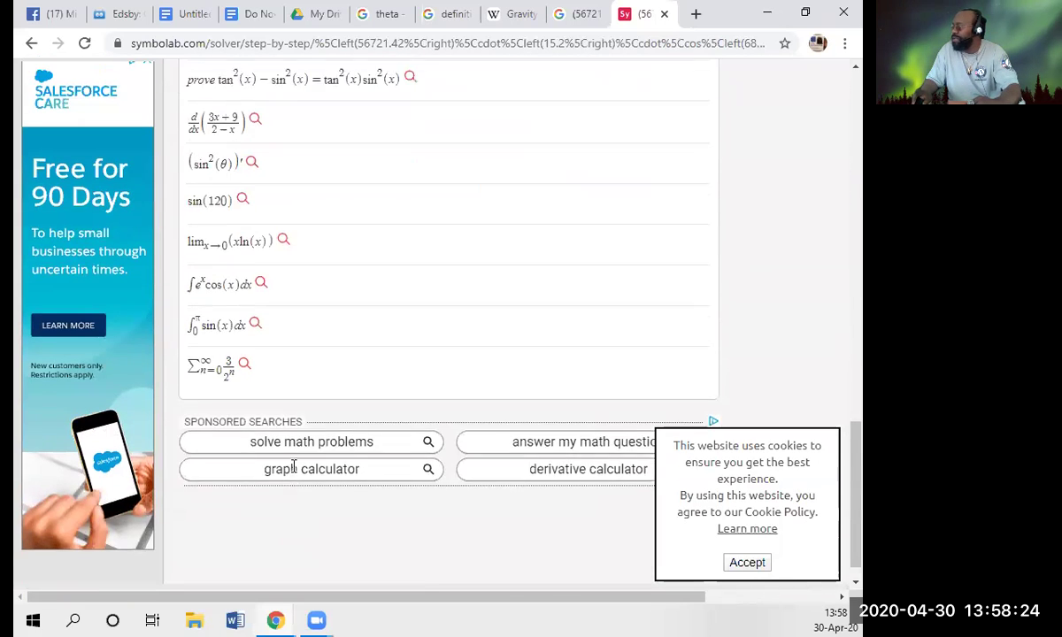
scroll(275, 456, "up", 6)
scroll(261, 438, "up", 6)
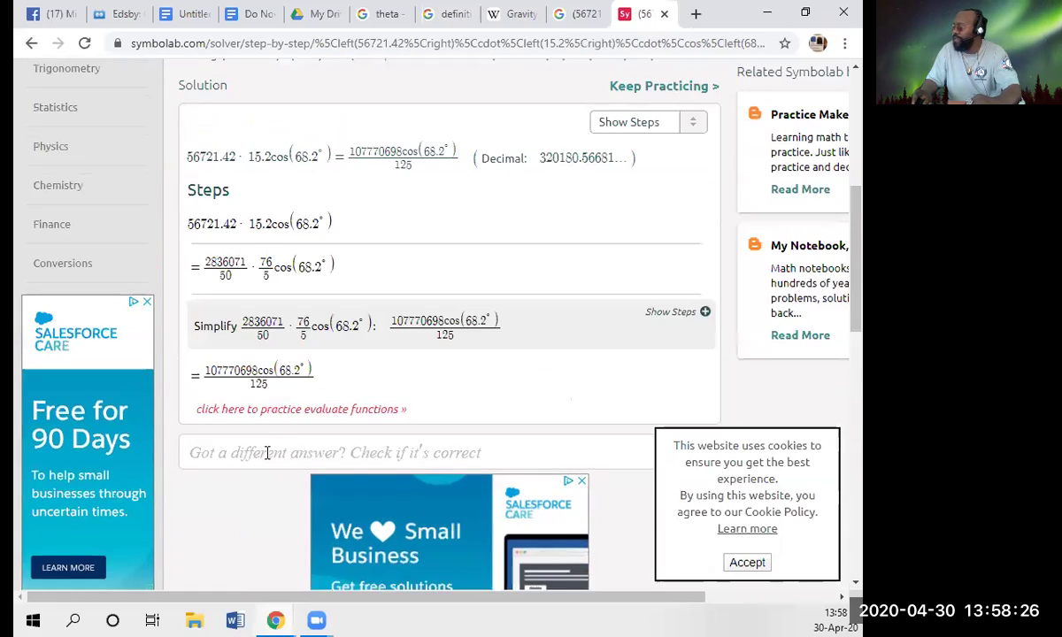
scroll(297, 445, "down", 1)
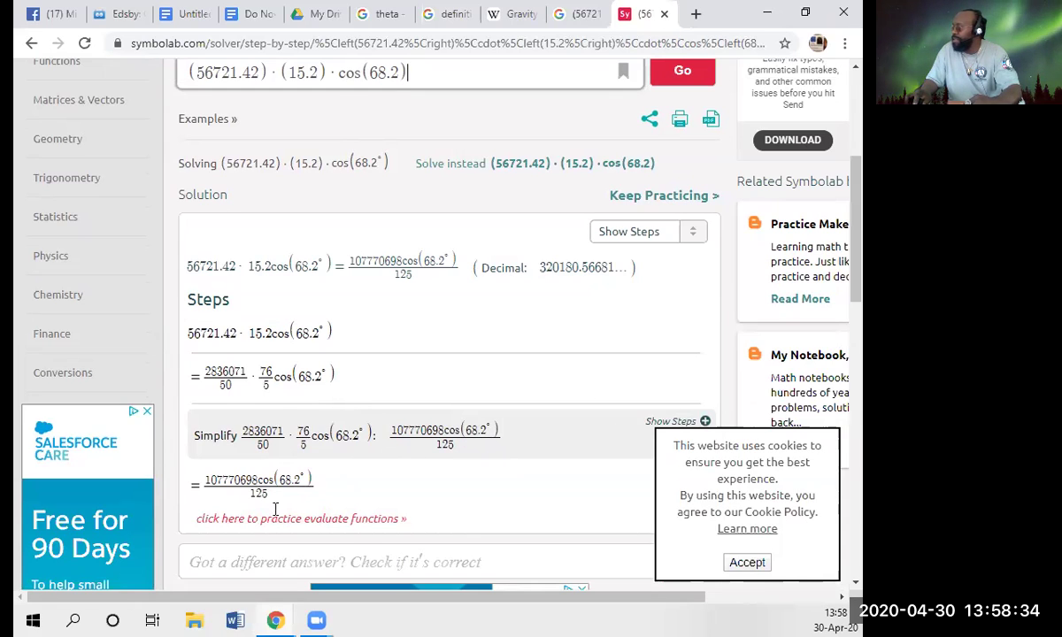
scroll(427, 327, "up", 1)
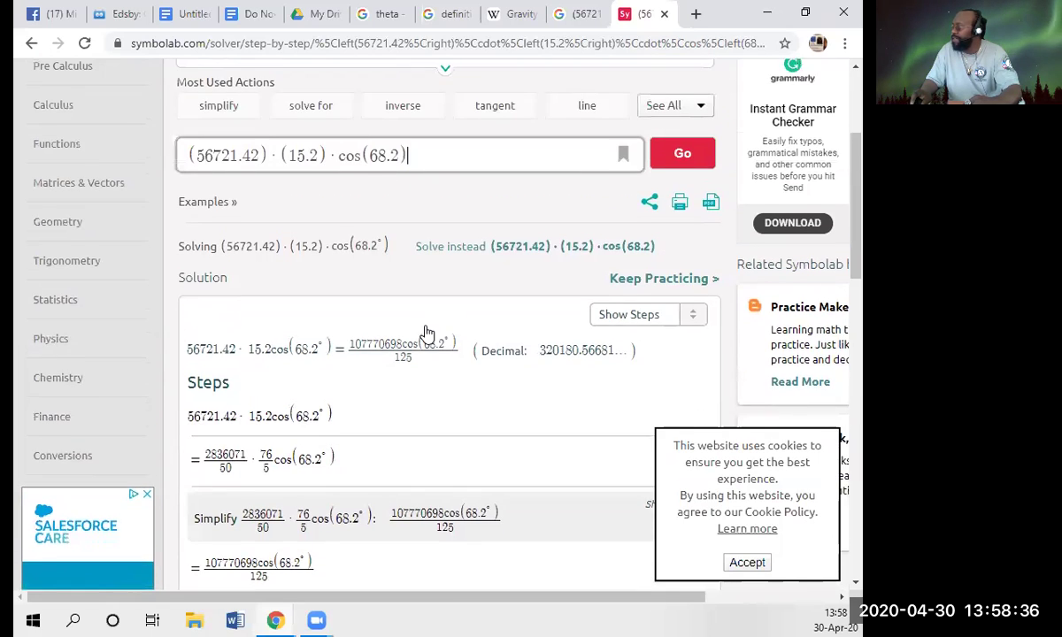
scroll(416, 340, "down", 2)
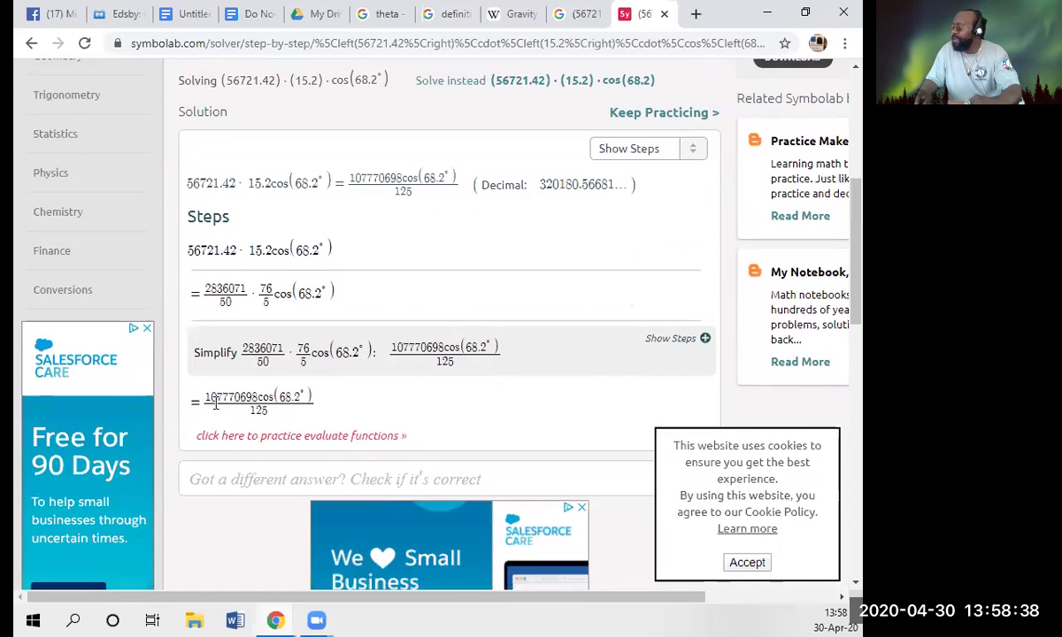
- Try to select and copy the result fraction 107770698cos(68.2°)/125, expanding its simplification steps
left_click_drag(205, 399, 300, 400)
left_click(277, 403)
right_click(277, 403)
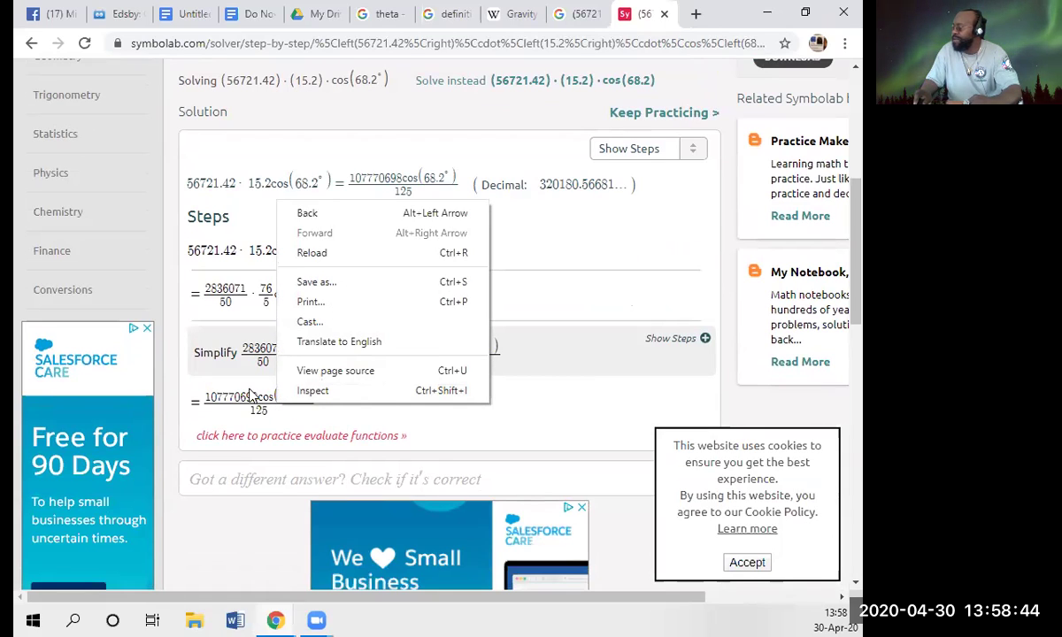
left_click(232, 403)
left_click_drag(279, 406, 228, 403)
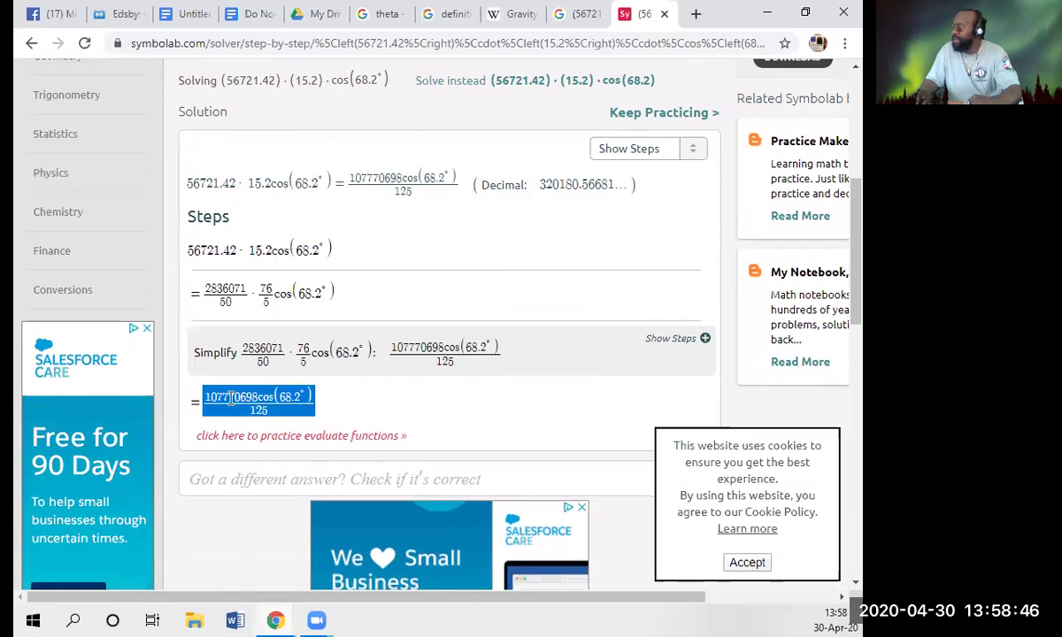
right_click(228, 405)
left_click(210, 399)
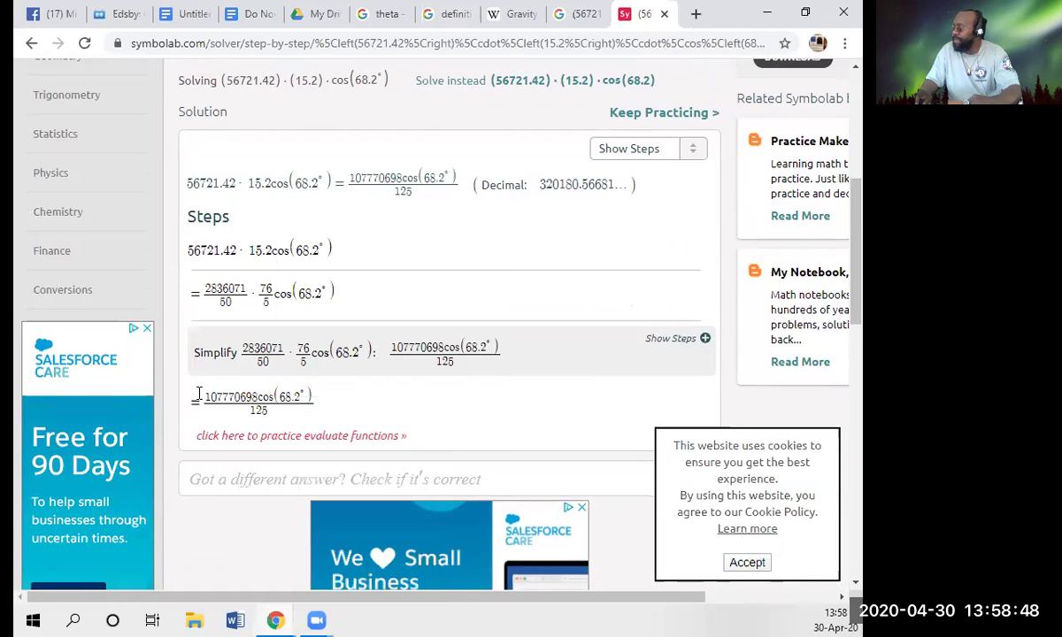
left_click_drag(211, 400, 249, 413)
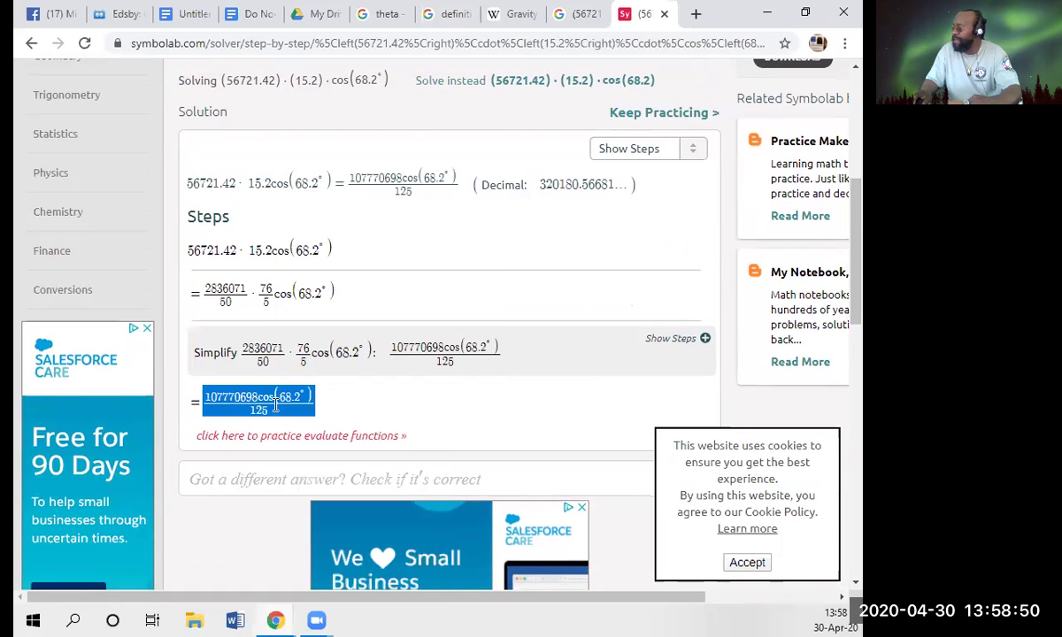
left_click(705, 342)
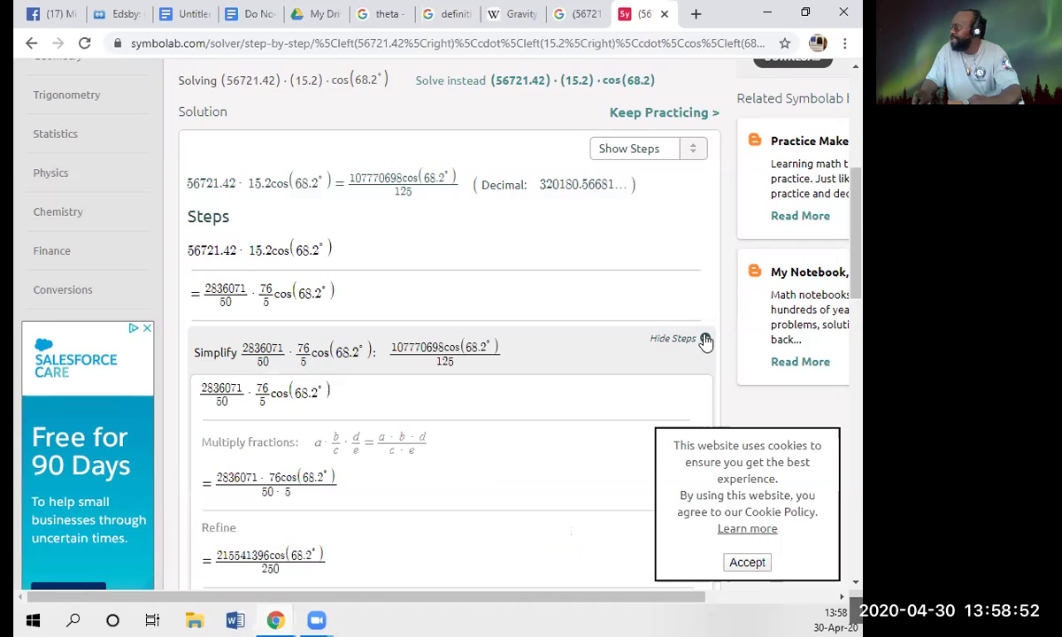
scroll(519, 339, "down", 6)
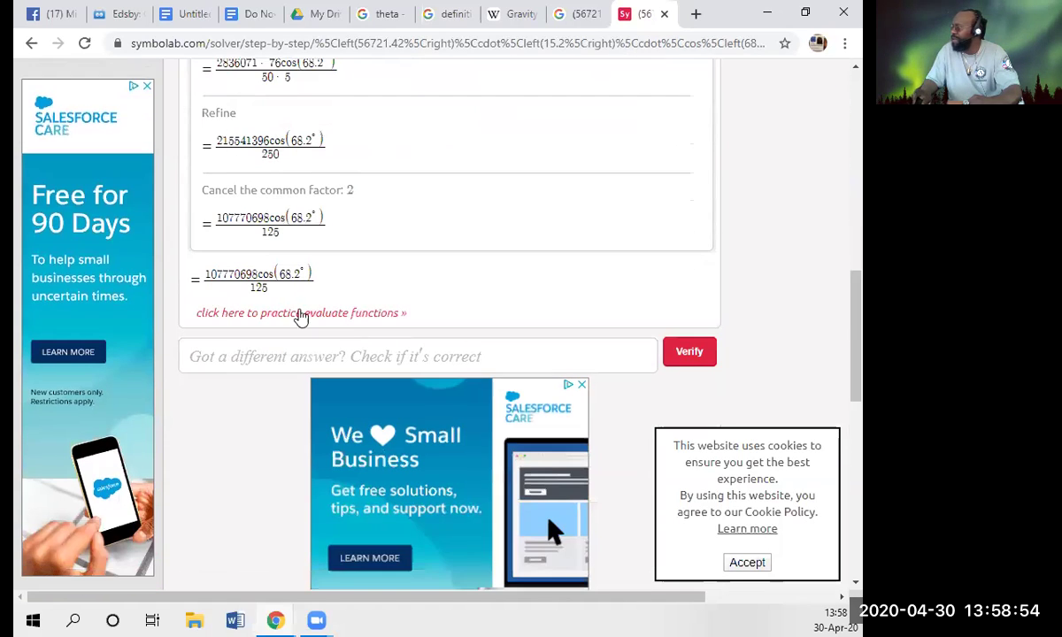
left_click_drag(269, 292, 202, 281)
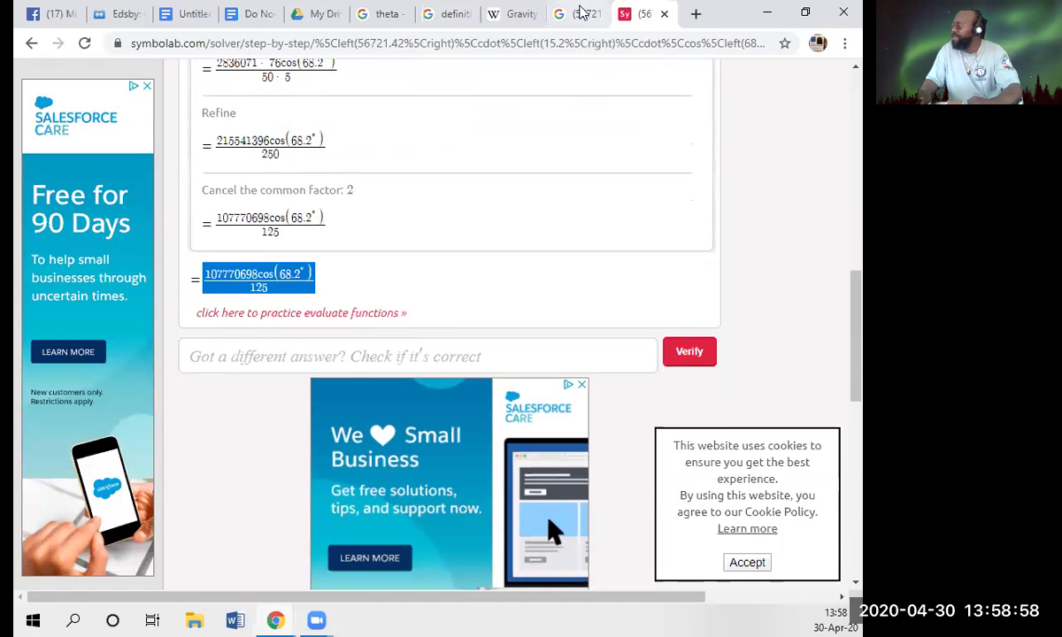
left_click(579, 14)
left_click(648, 13)
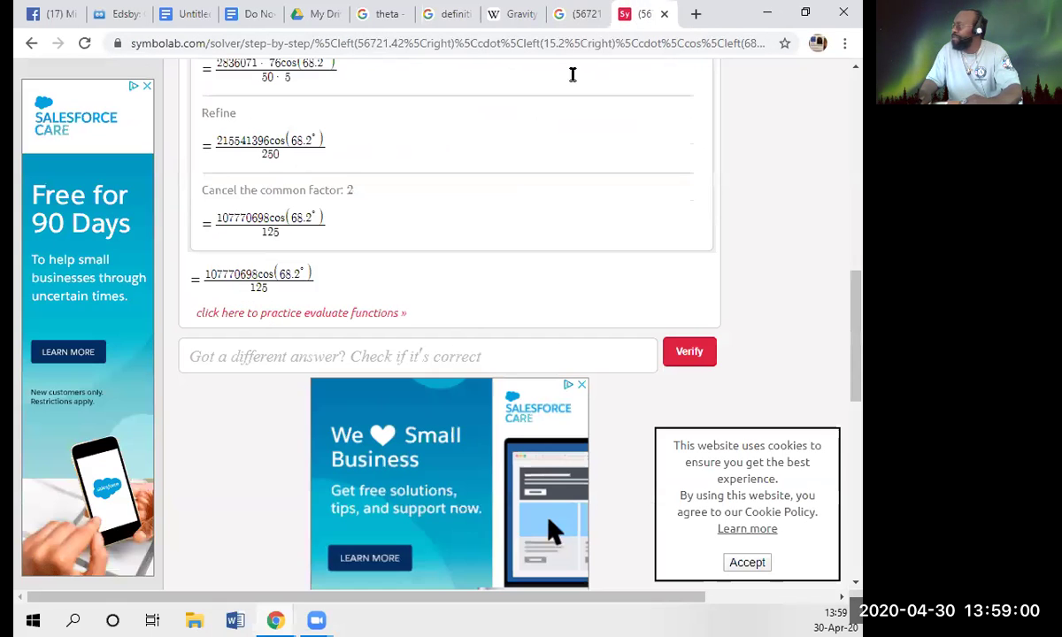
scroll(469, 190, "up", 2)
scroll(374, 299, "up", 6)
scroll(433, 372, "down", 1)
- Replace the Symbolab input with cos(68.2) and highlight the 0.37 decimal result
double_click(412, 292)
key("ctrl+a")
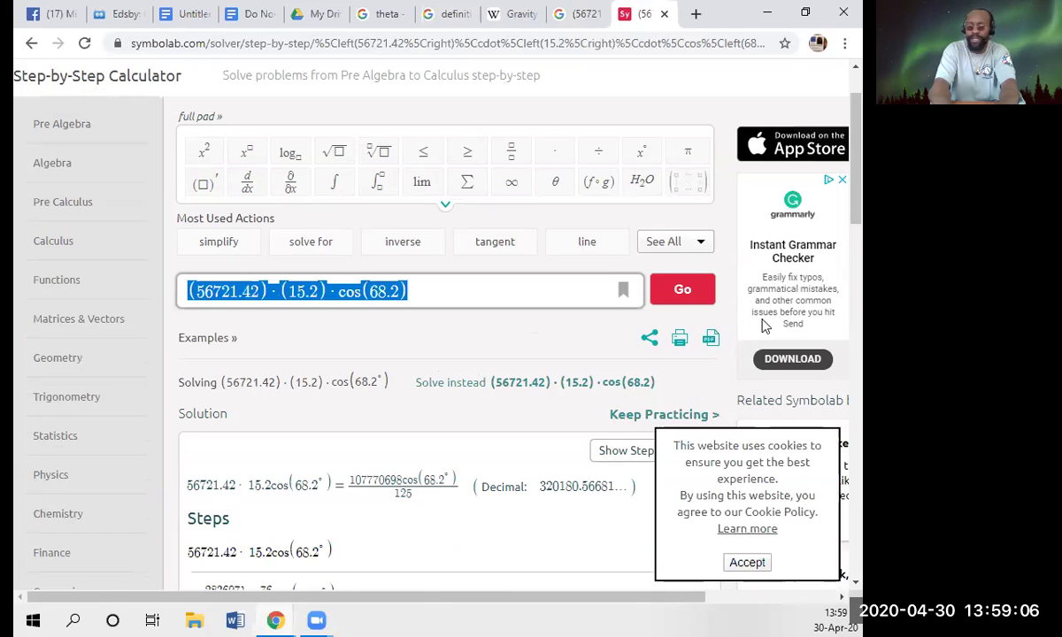
type("cos")
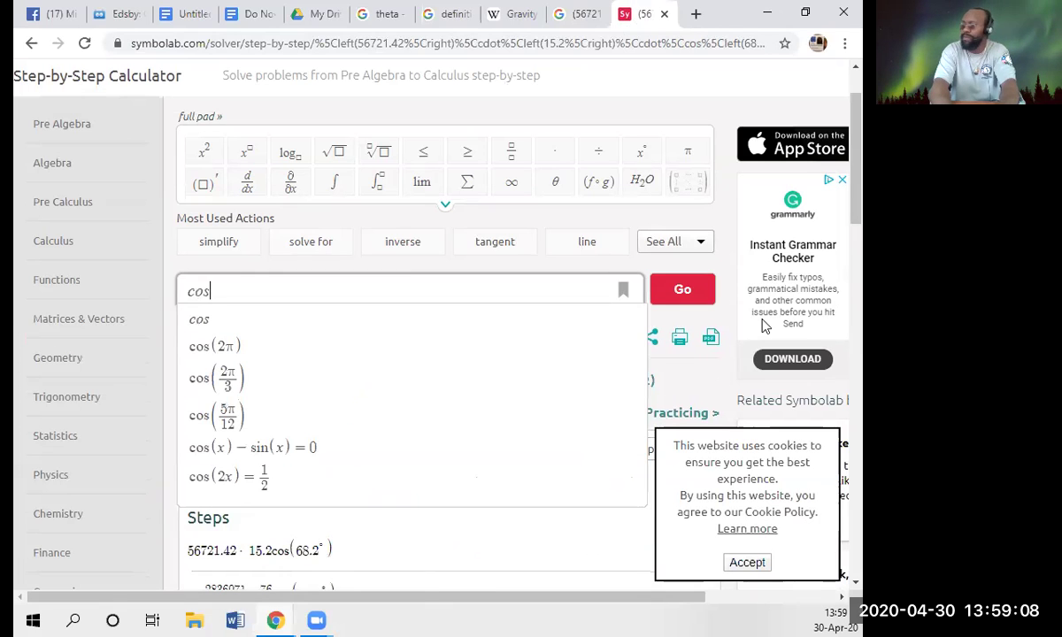
type("(68.")
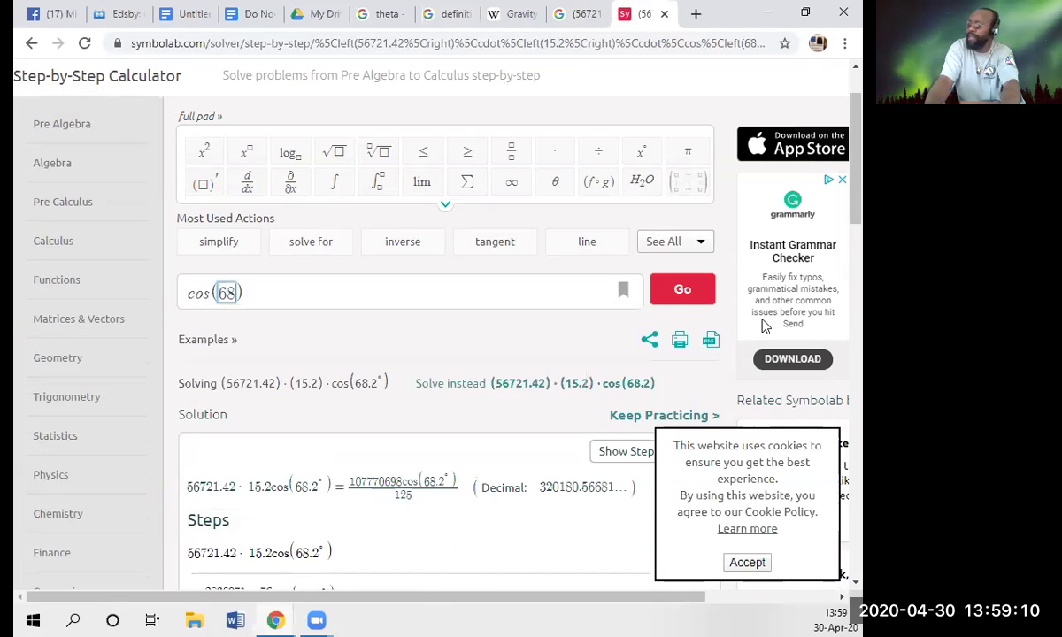
type("2")
key("Return")
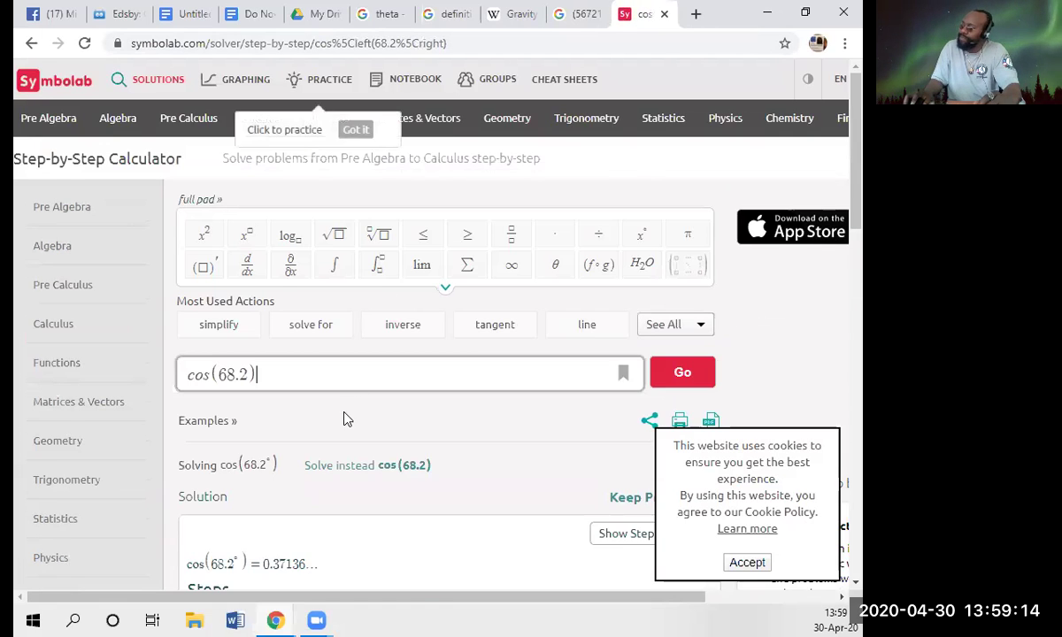
scroll(322, 386, "down", 1)
scroll(348, 445, "down", 2)
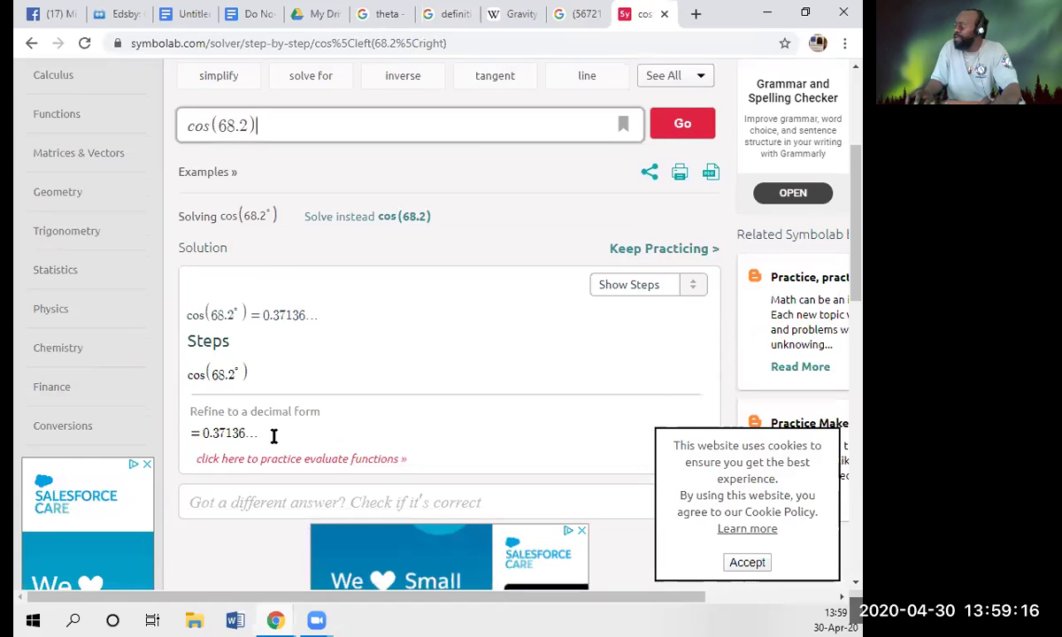
left_click_drag(199, 434, 239, 431)
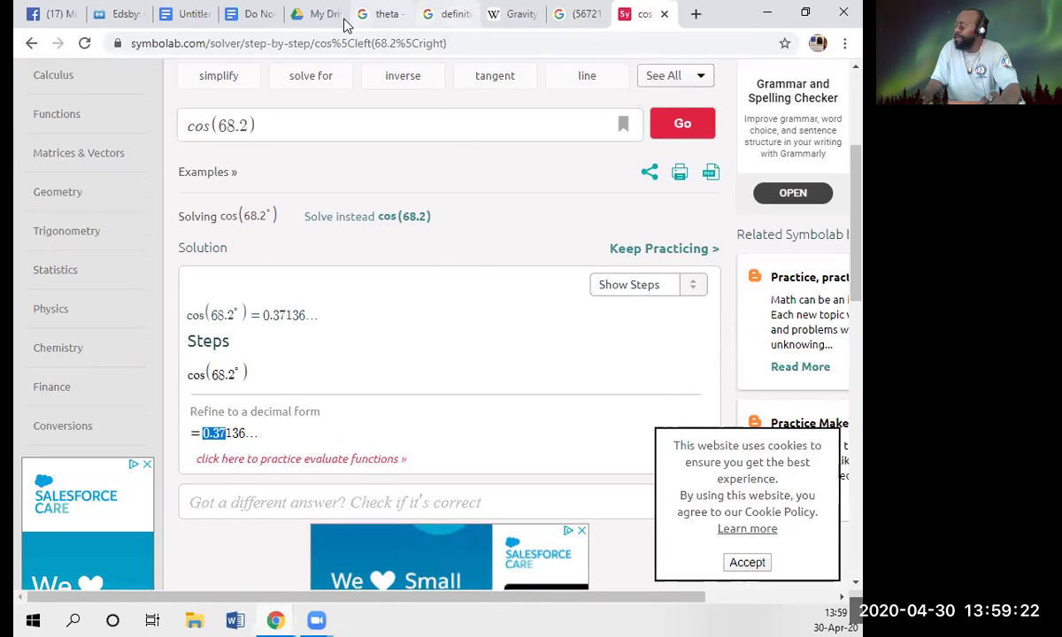
- Fill the second W line with (56721.42)*(15.2)*0.37 and select the expression
left_click(232, 12)
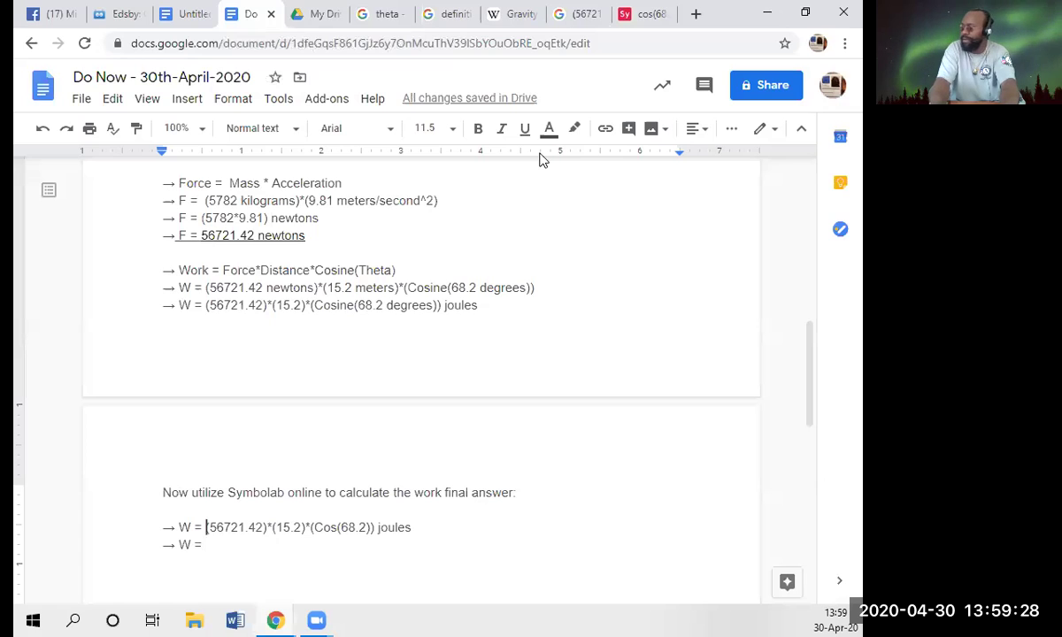
left_click_drag(206, 527, 311, 527)
left_click(207, 545)
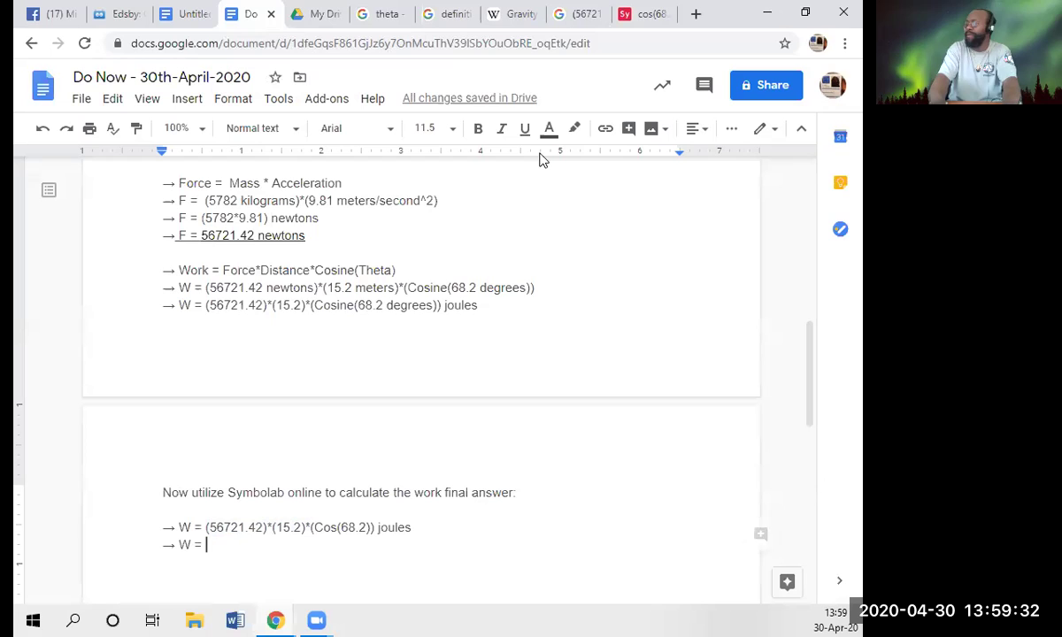
key("ctrl+v")
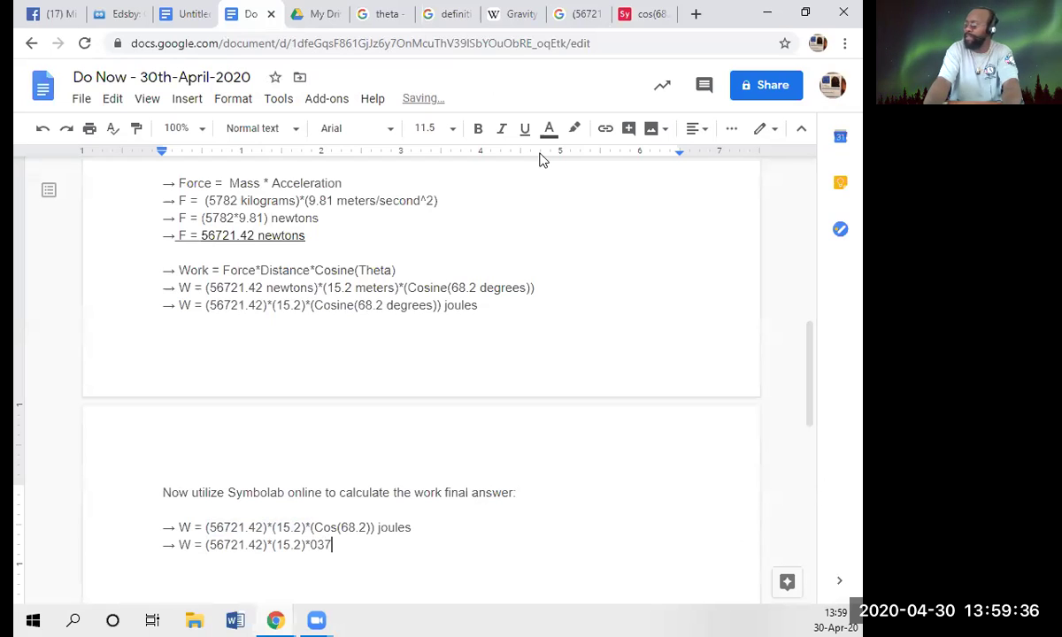
key("Left")
key("Left")
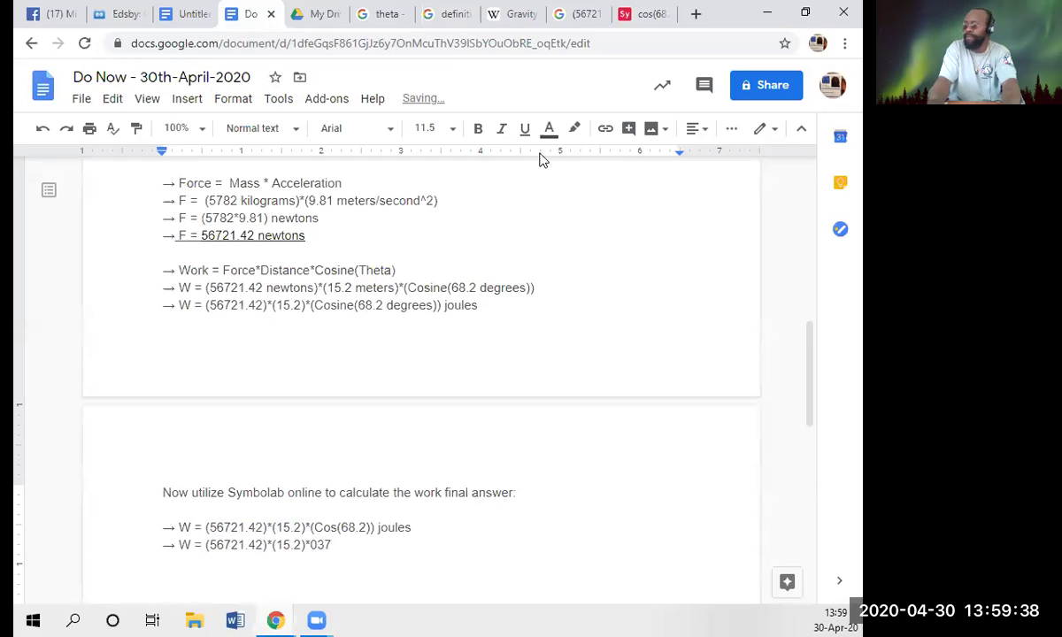
type(".")
key("End")
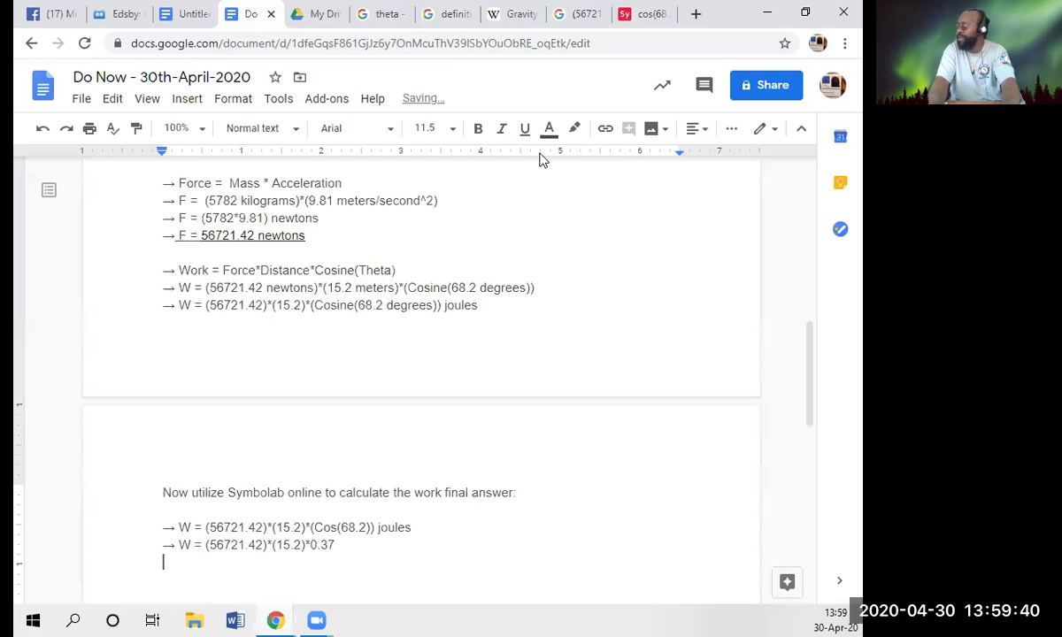
key("shift+Left")
key("shift+Left")
key("shift+Left")
key("shift+Left")
key("shift+Left")
key("shift+Left")
key("shift+Left")
key("shift+Left")
key("shift+Left")
key("shift+Left")
key("shift+Left")
key("shift+Left")
key("shift+Left")
key("shift+Left")
key("shift+Left")
key("shift+Left")
key("shift+Left")
key("shift+Left")
key("shift+Left")
key("shift+Left")
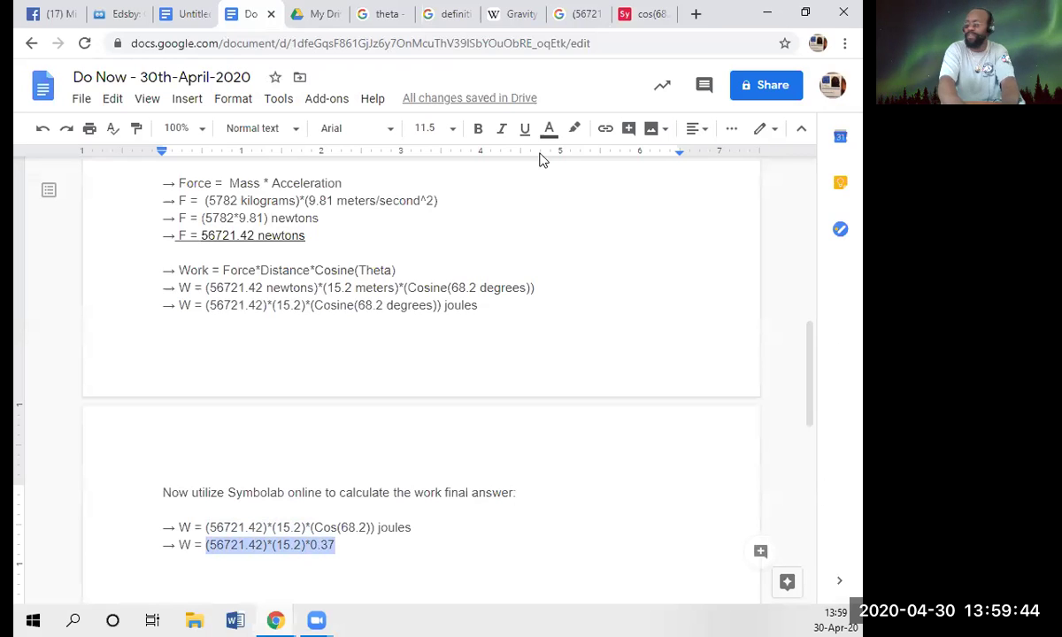
- Compute (56721.42)*(15.2)*0.37 with Google Search and copy the 319001.26608 result
left_click(582, 13)
triple_click(349, 89)
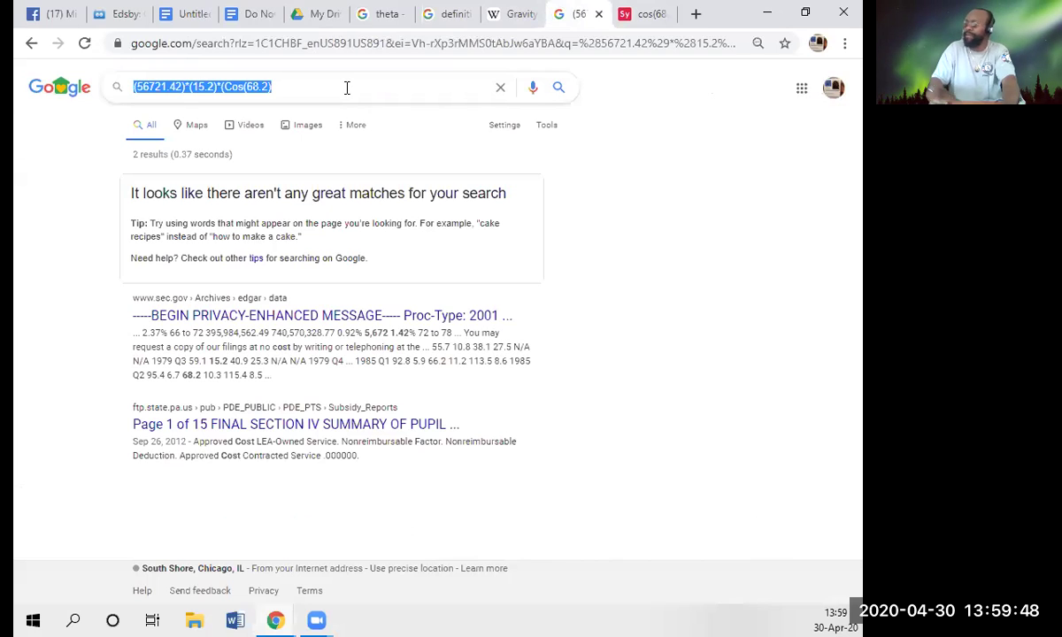
type("(56721.42)*(15.2)*0.37")
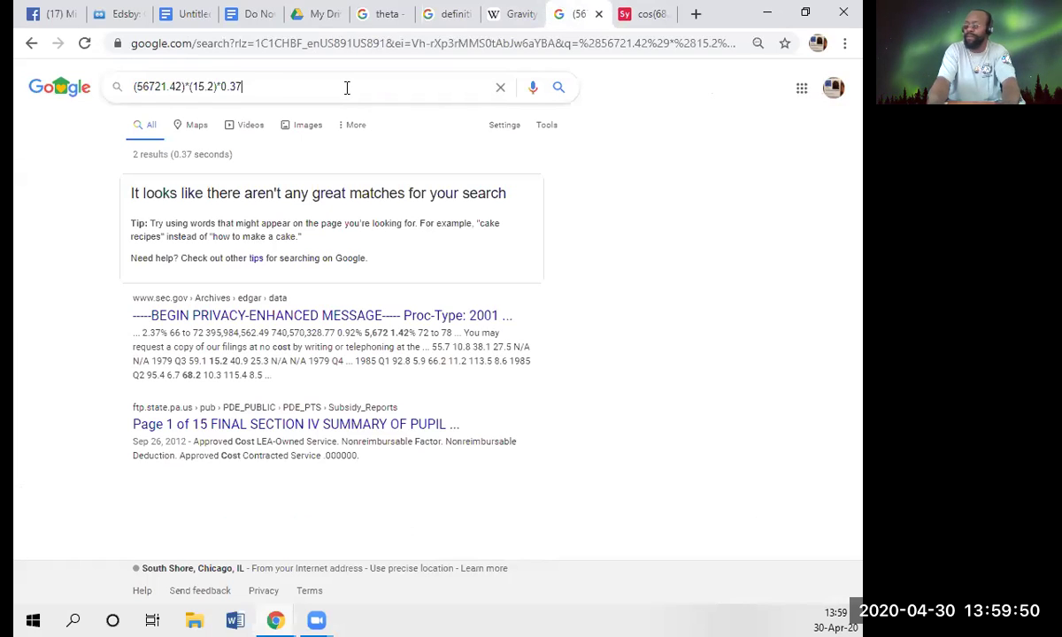
key("Return")
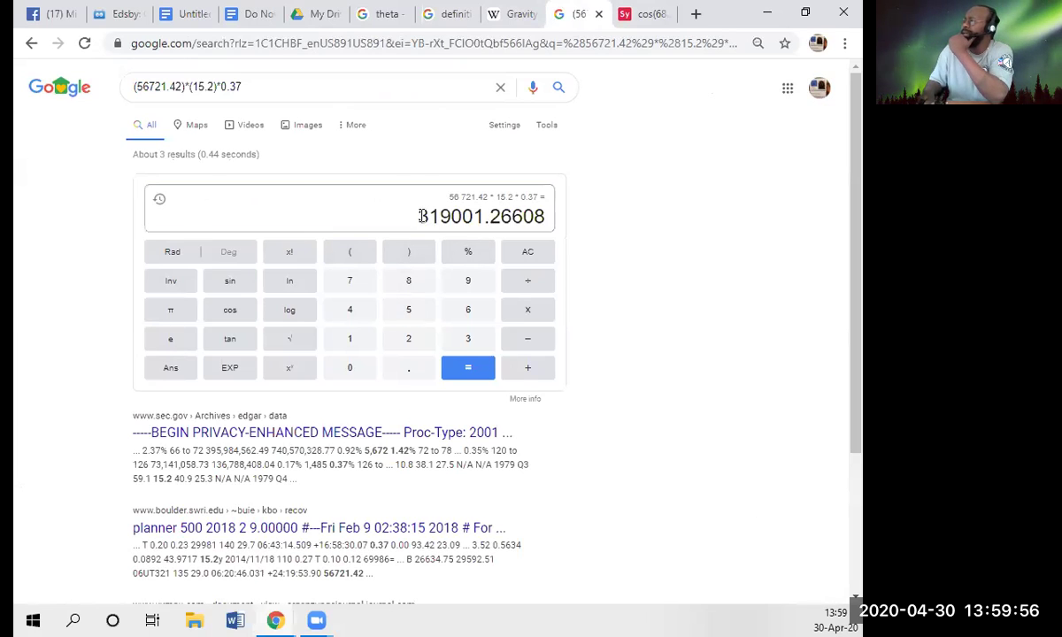
left_click_drag(422, 217, 502, 217)
right_click(482, 215)
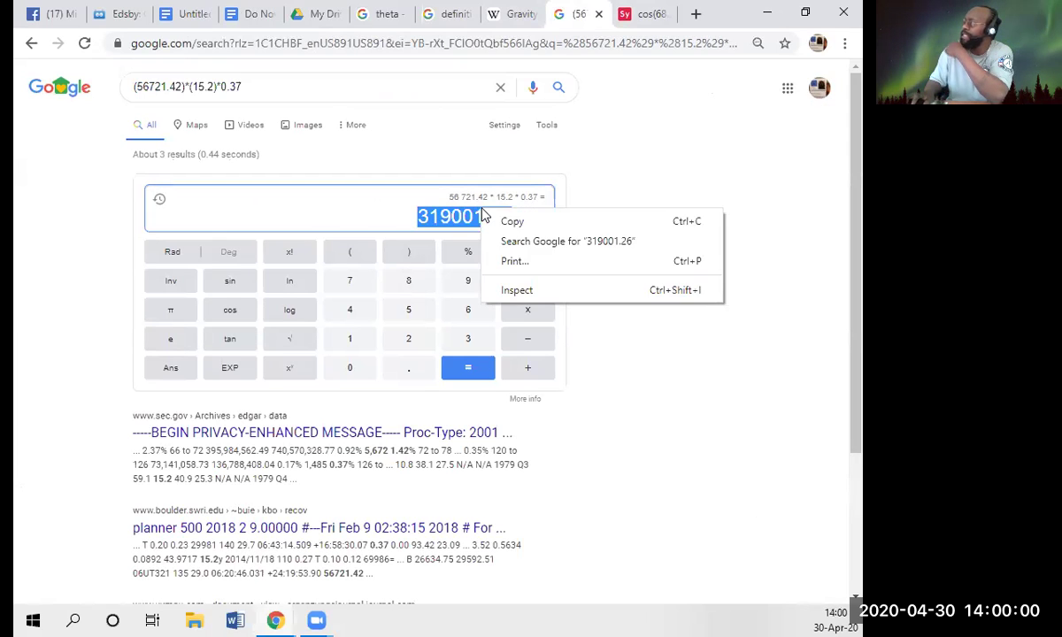
left_click(509, 221)
left_click(241, 14)
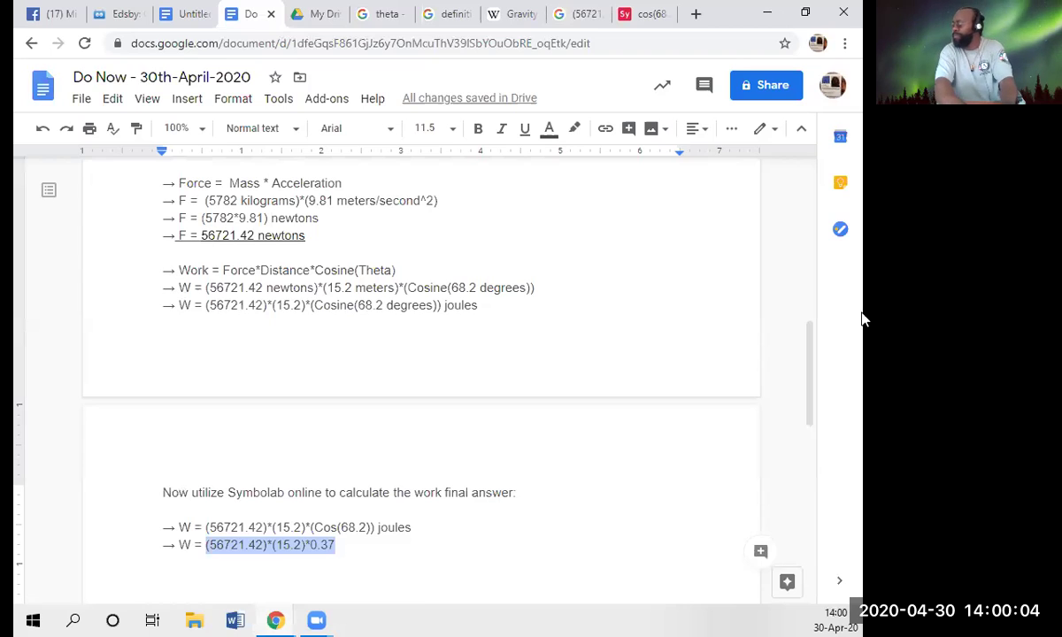
- Add the final line '→ W = 319001.27 joules' below the working, rounding the pasted result
key("Right")
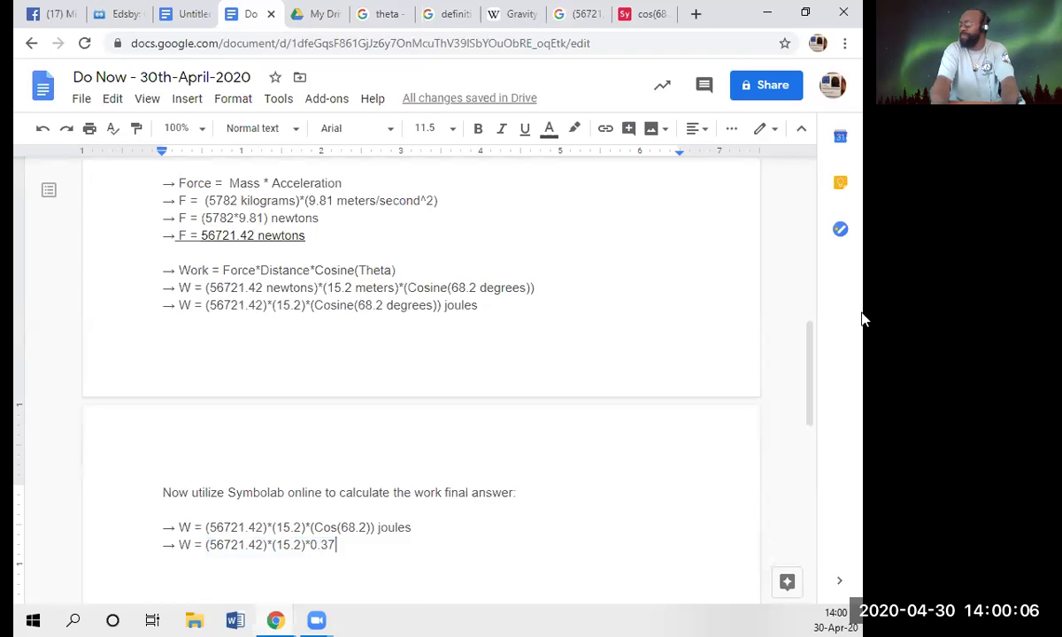
key("Return")
type("->")
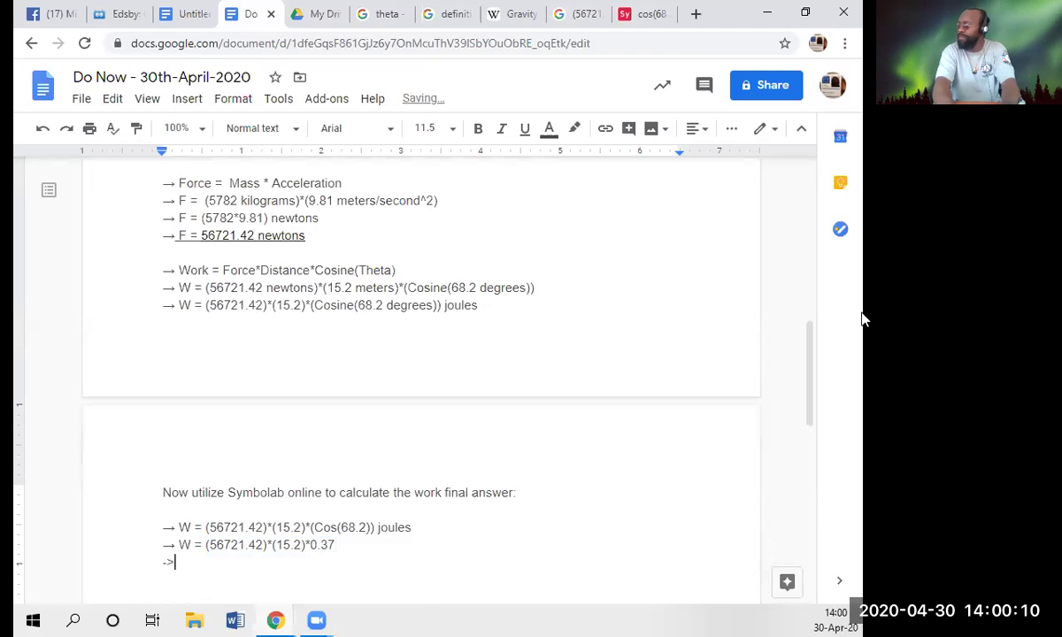
key("BackSpace")
type("->")
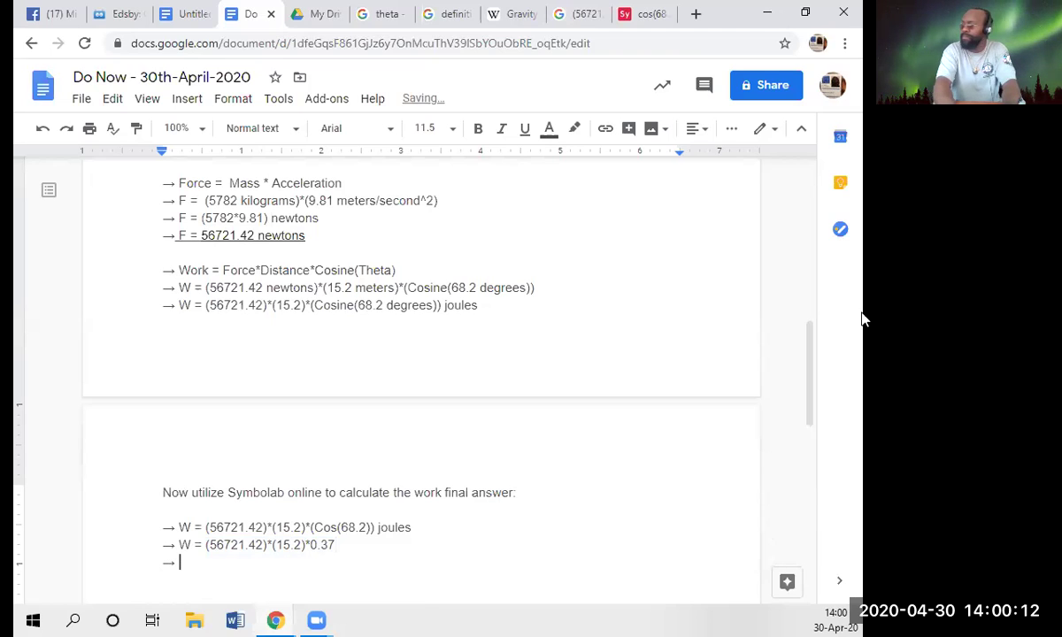
type(" W =")
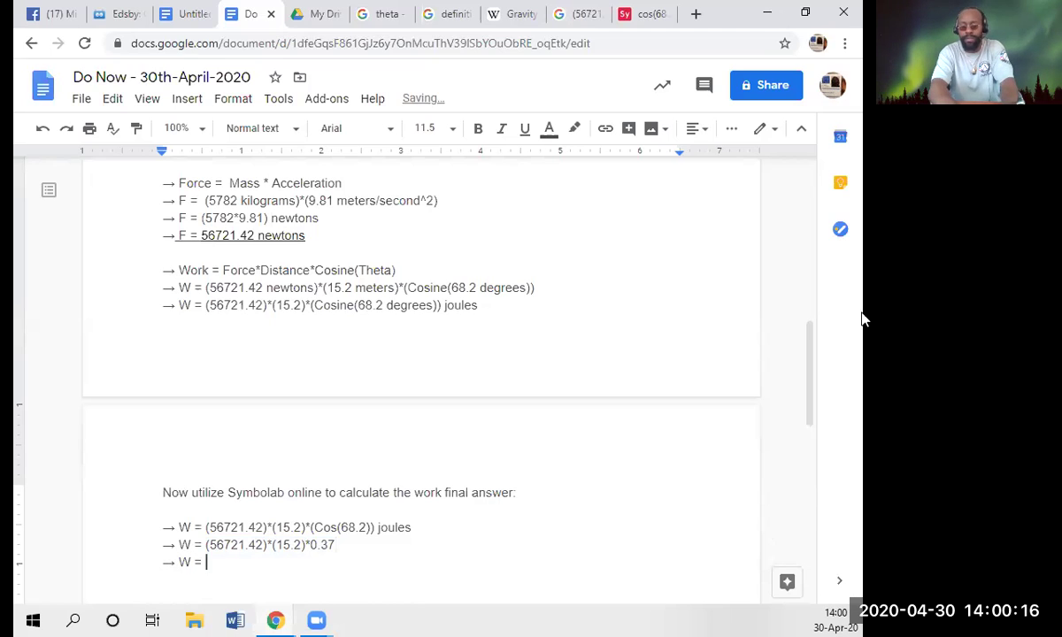
key("ctrl+v")
key("BackSpace")
type("7")
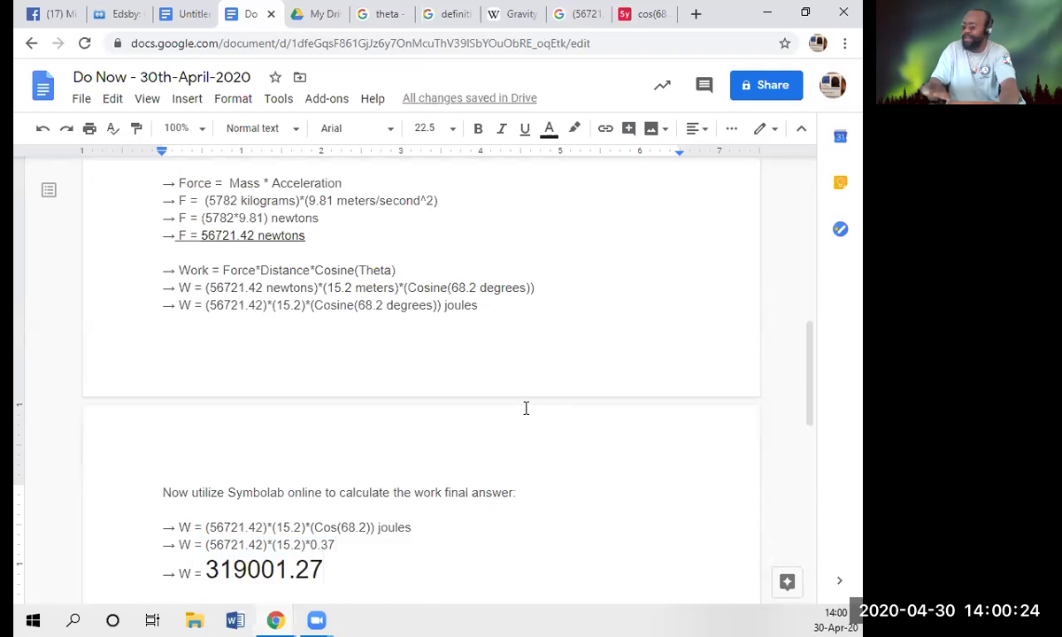
type(" joules")
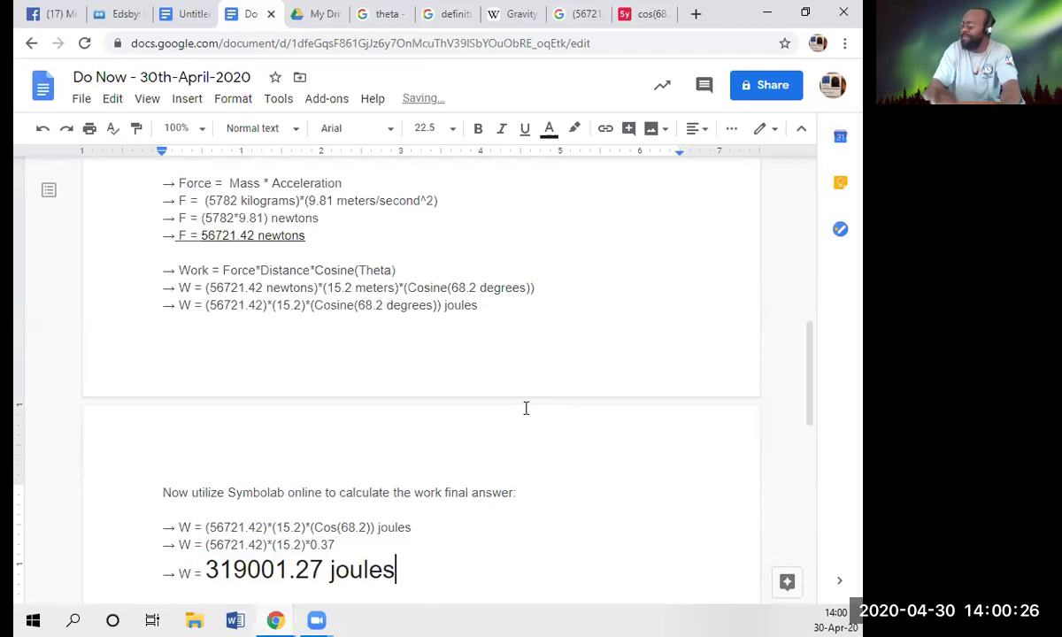
scroll(549, 418, "up", 15)
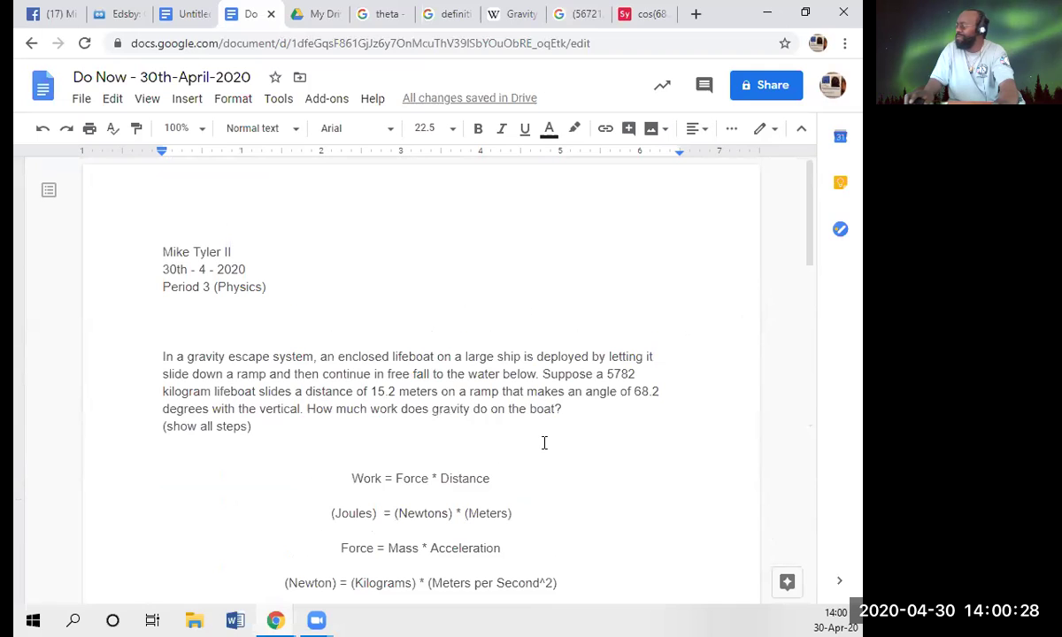
scroll(544, 442, "down", 15)
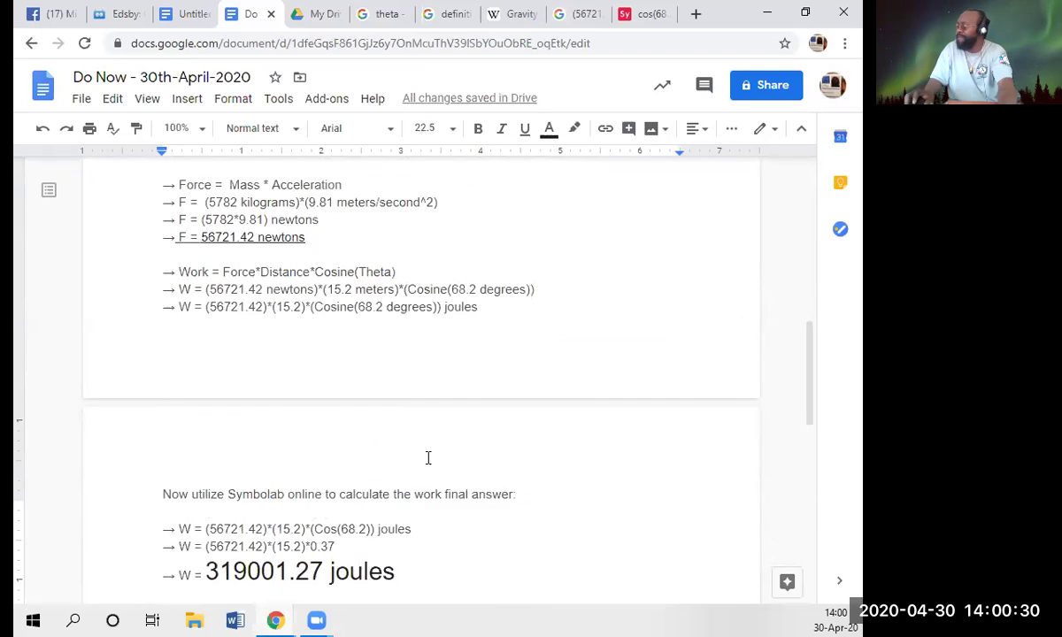
scroll(311, 479, "down", 1)
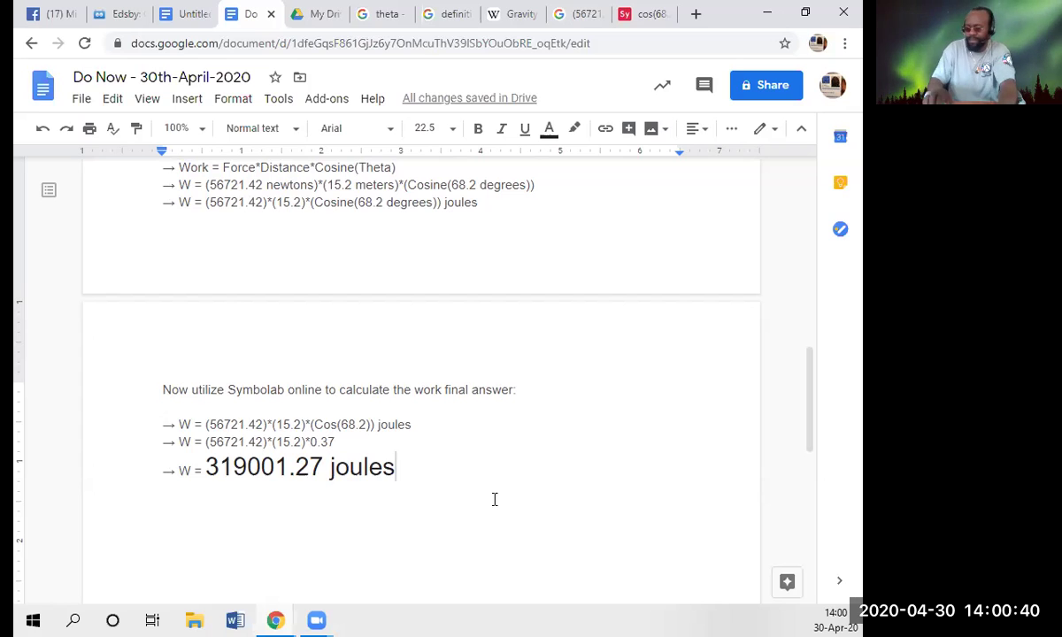
- Make the final answer line size 11.5, underlined and bold
key("shift+Home")
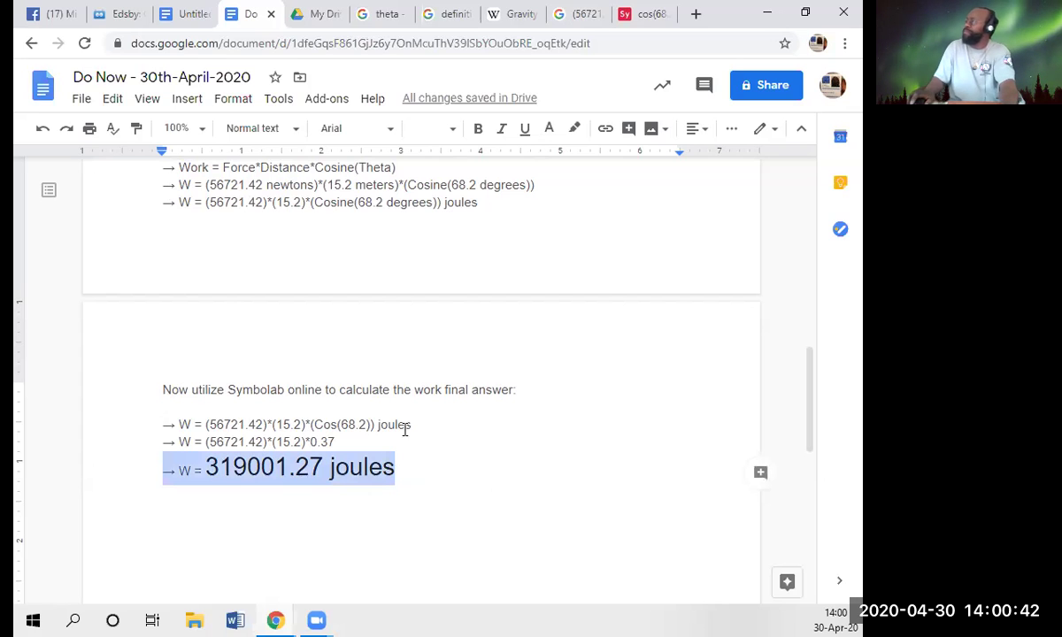
left_click(453, 133)
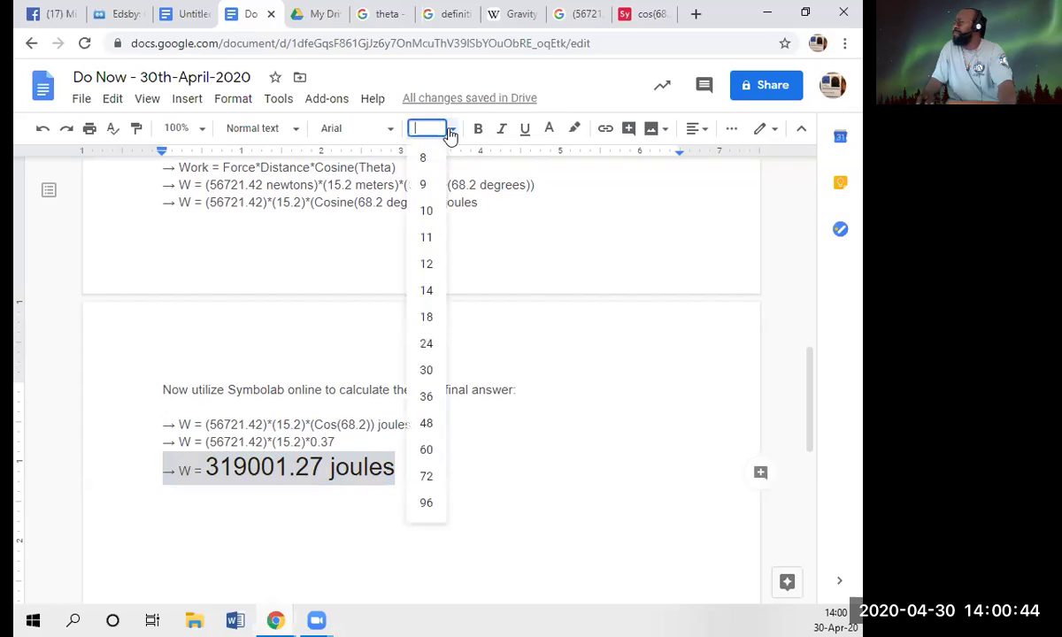
type("11.5")
key("Return")
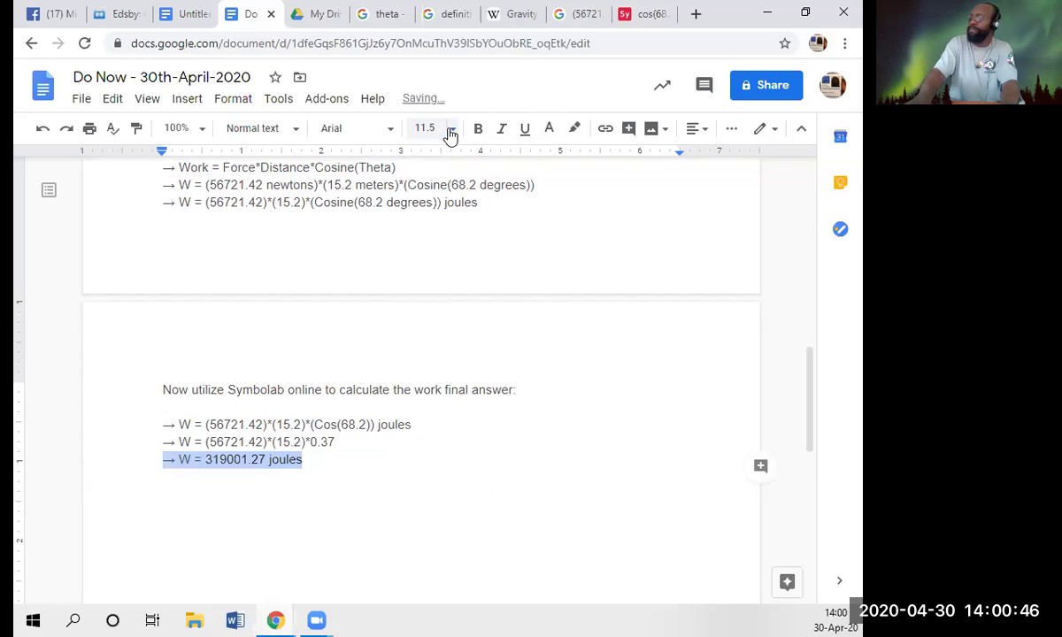
left_click(525, 128)
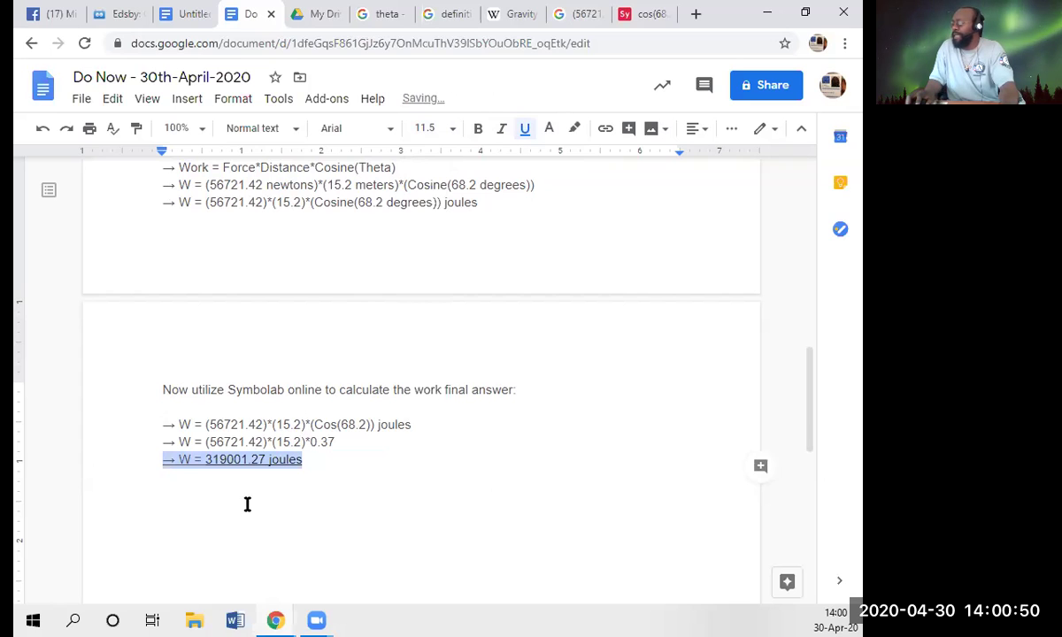
left_click(477, 129)
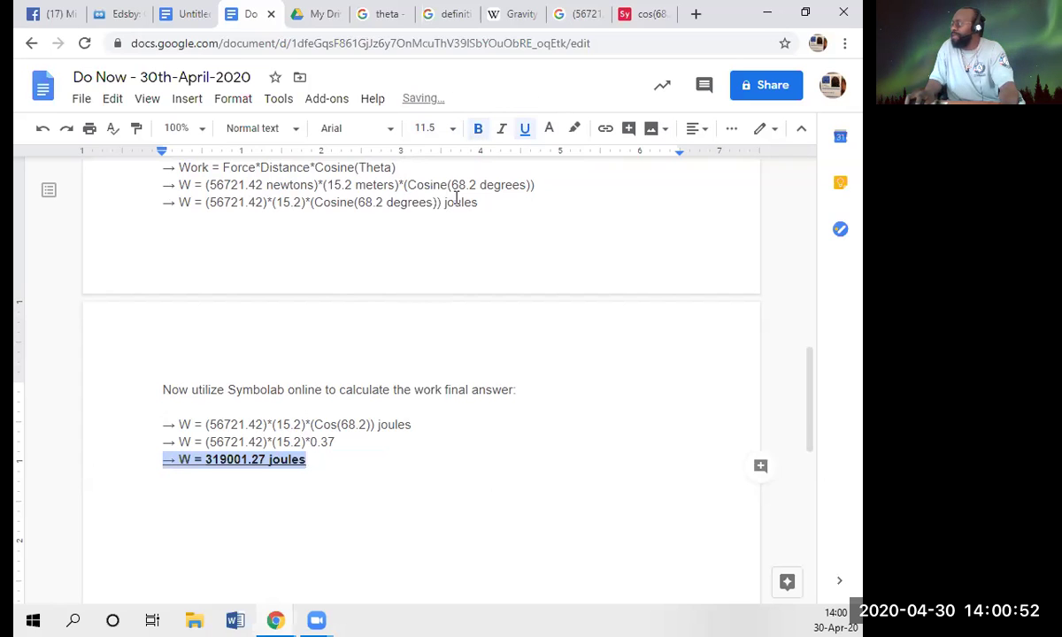
- Bold the 'F = 56721.42 newtons' force result line
triple_click(479, 204)
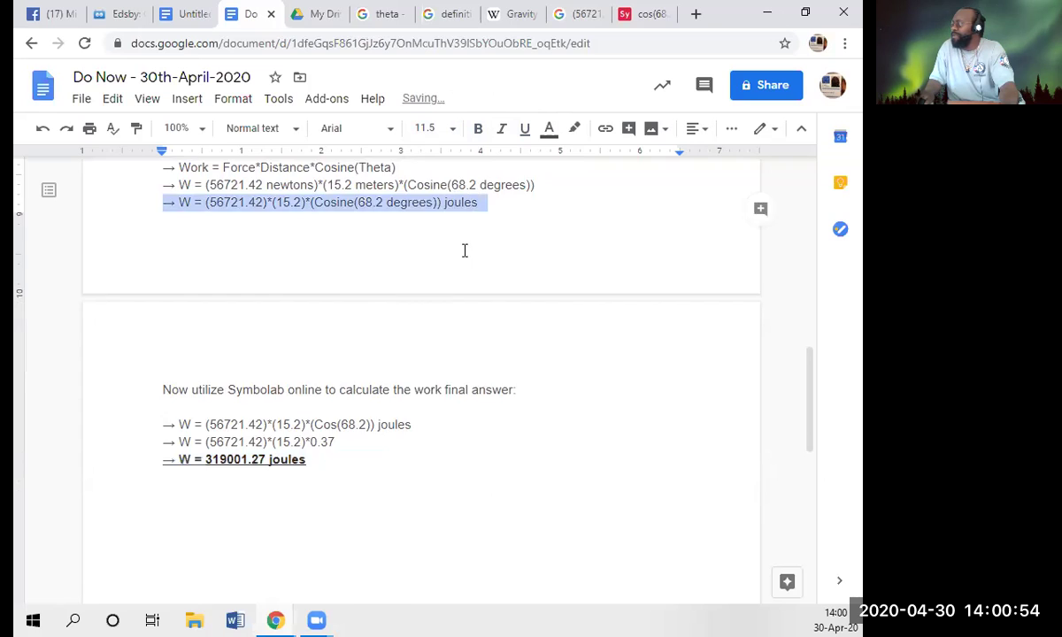
scroll(464, 249, "up", 5)
left_click(443, 355)
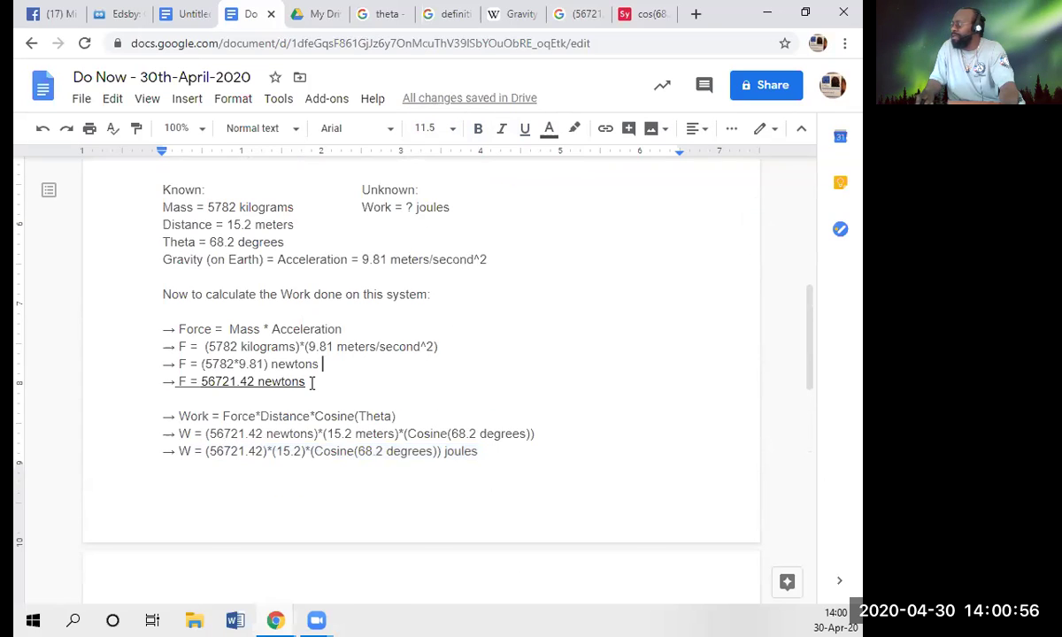
triple_click(374, 381)
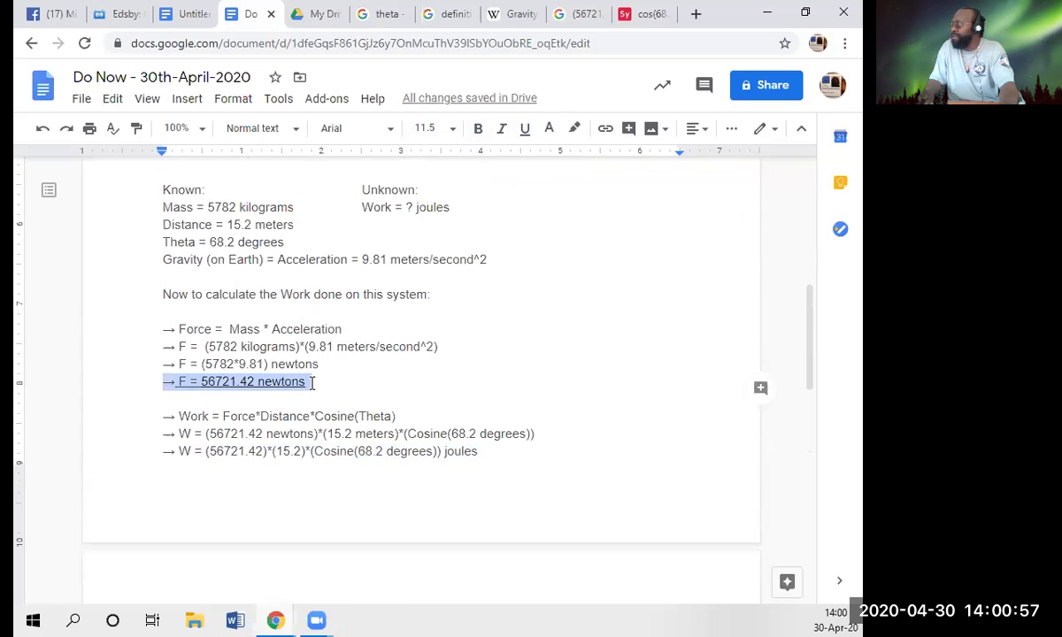
left_click(479, 130)
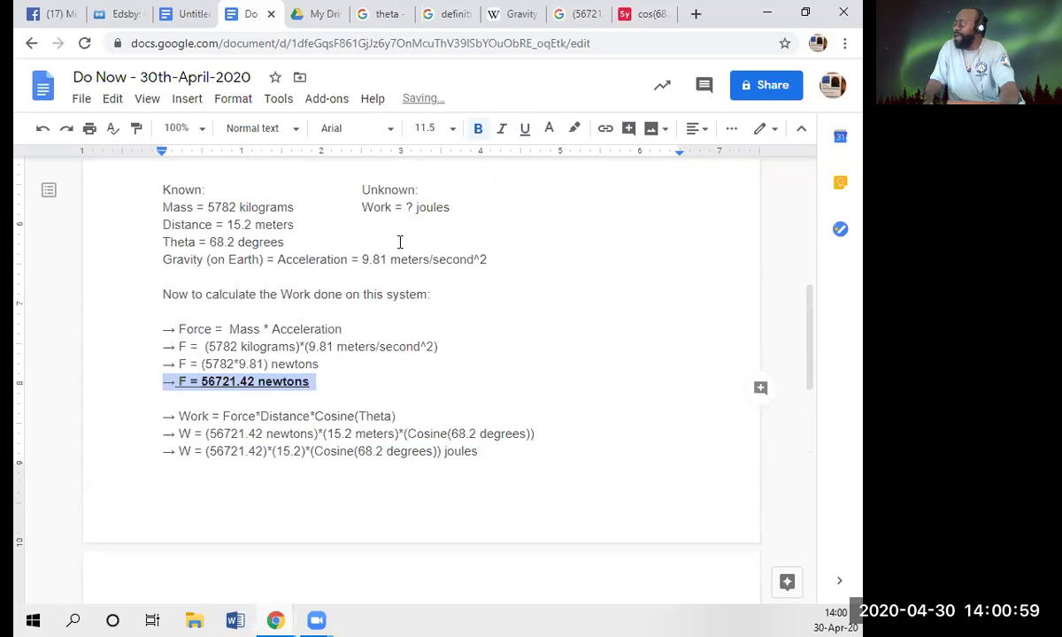
- Add 'Force = ? newtons' under 'Work = ? joules' in the Unknown column
left_click(450, 209)
key("Return")
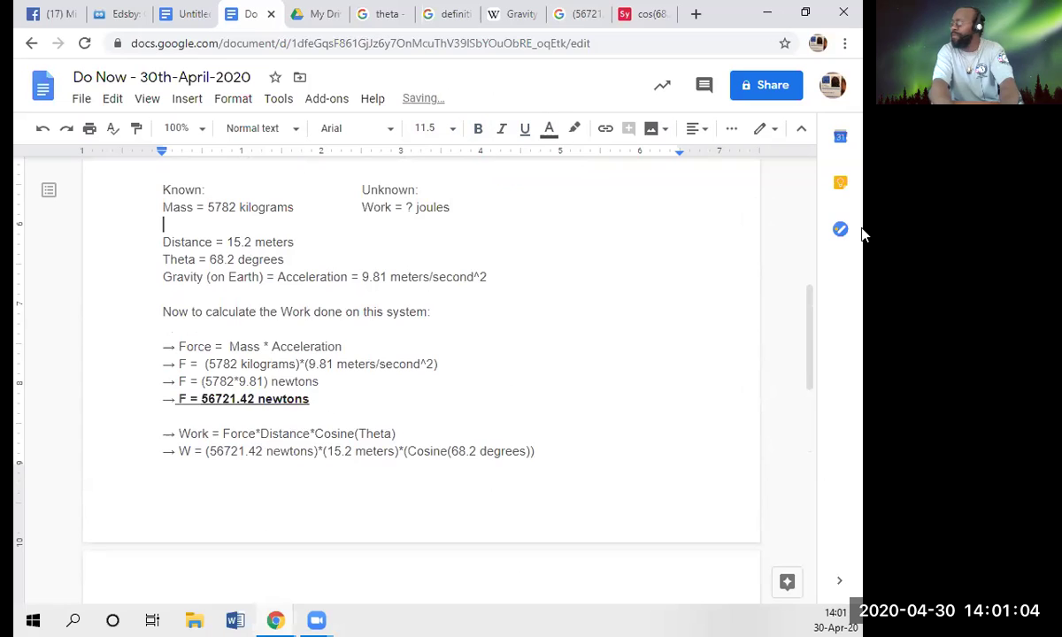
key("ctrl+z")
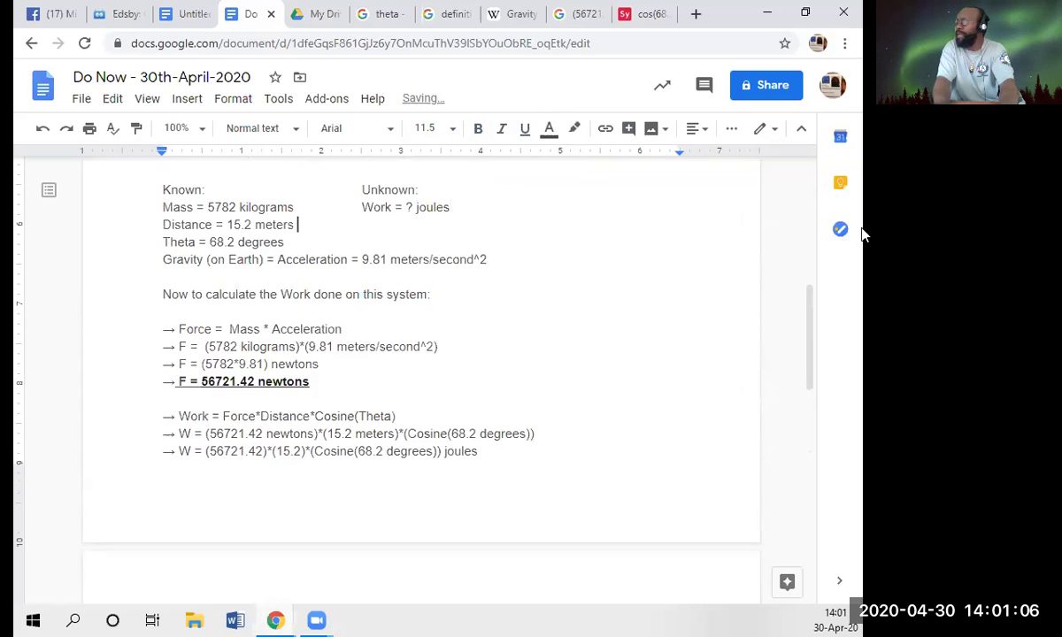
key("Tab")
key("Tab")
type("Force =")
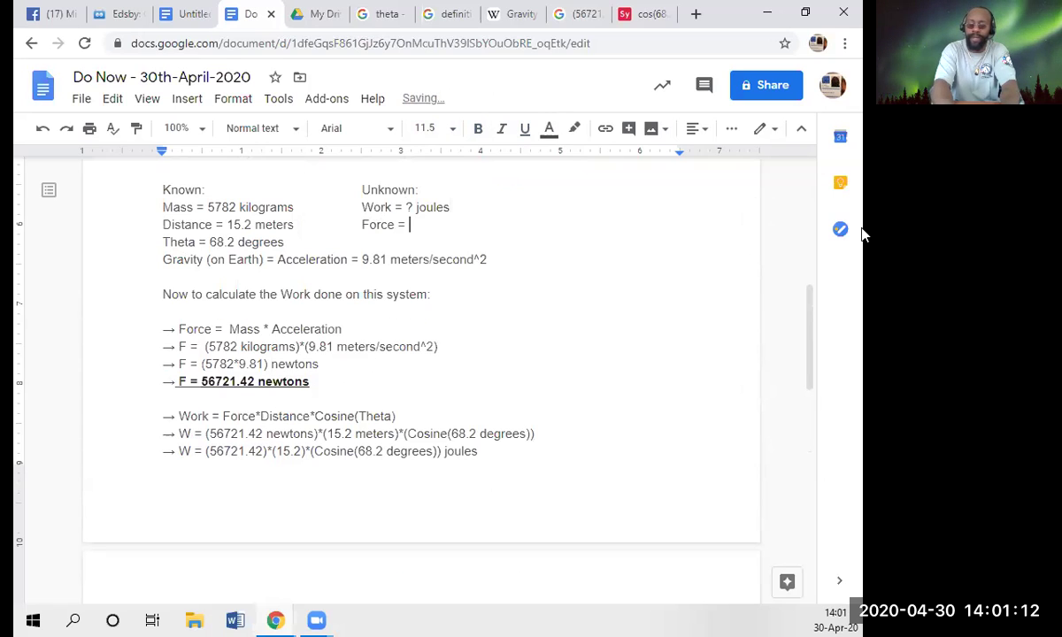
type(" ? ")
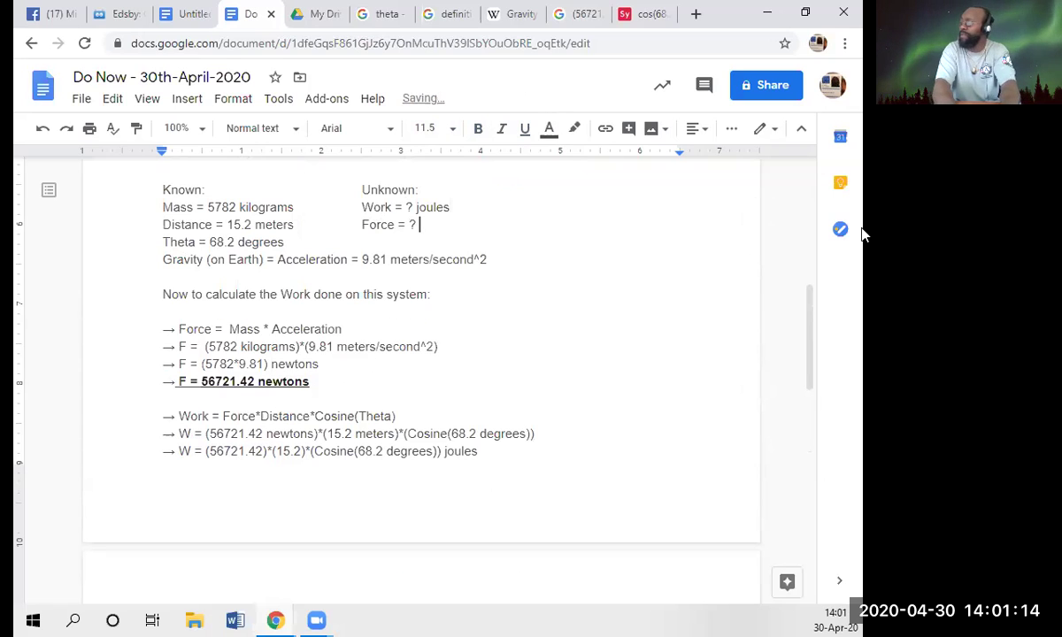
type("newtons")
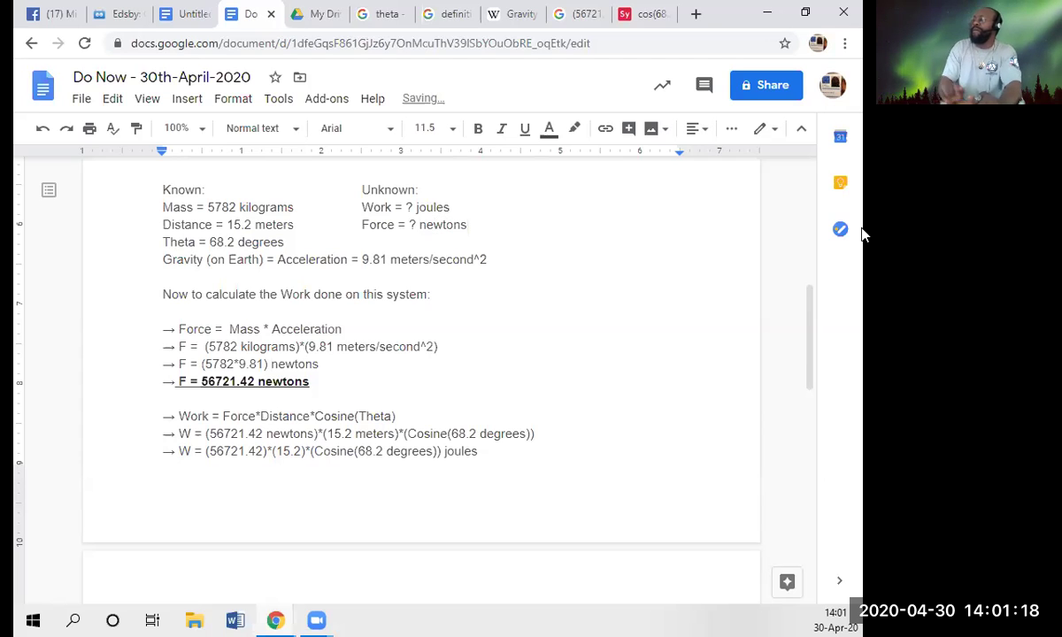
scroll(303, 301, "down", 1)
scroll(103, 384, "up", 3)
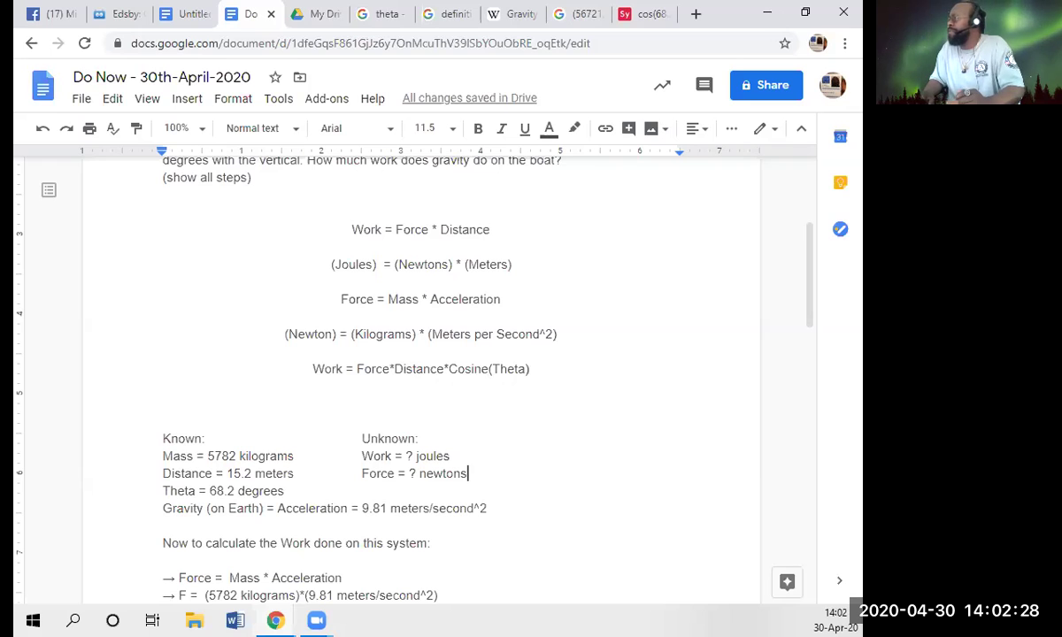
- Download the worksheet as a PDF Document (.pdf) and open the download's options menu
left_click(81, 99)
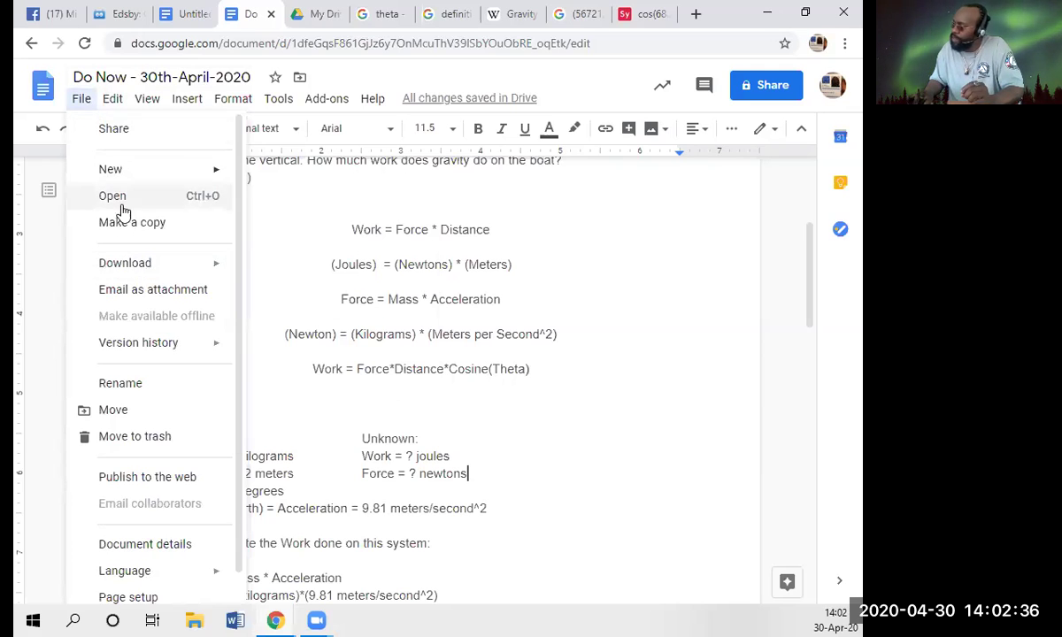
mouse_move(172, 265)
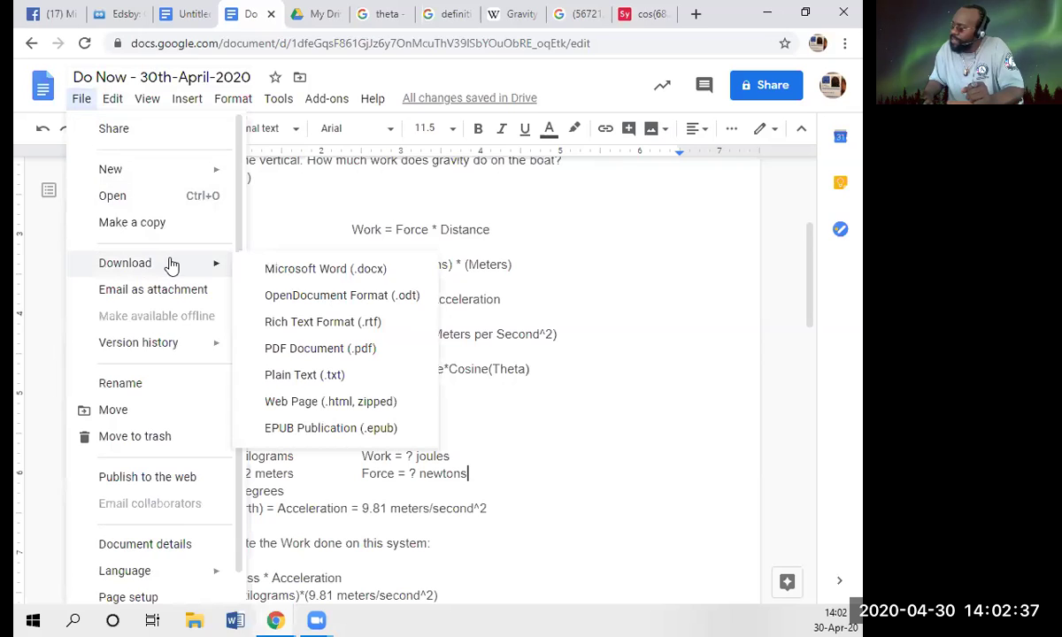
left_click(305, 352)
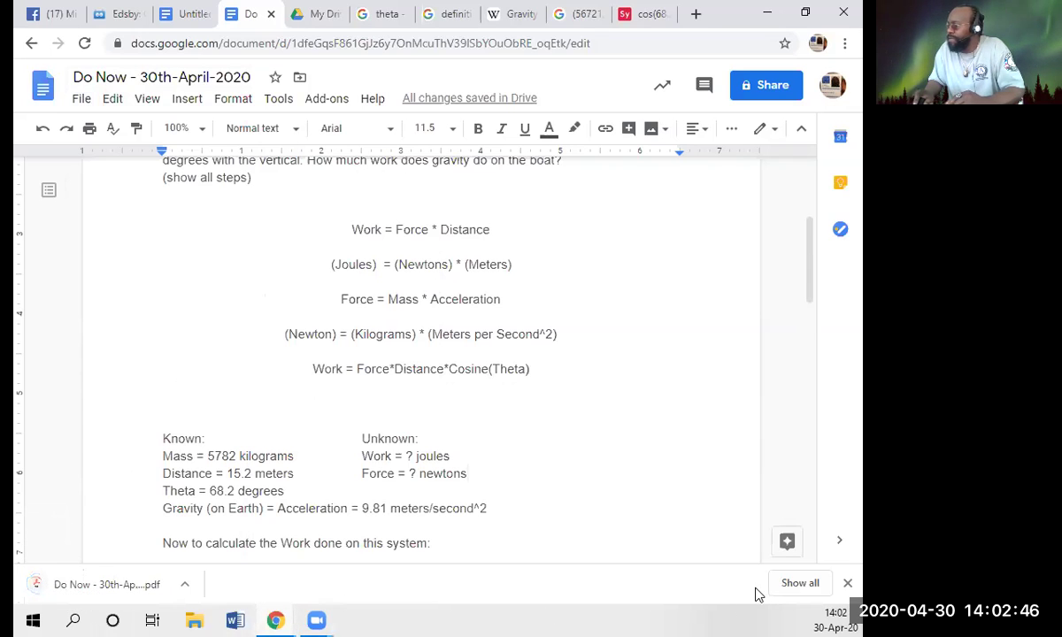
left_click(184, 583)
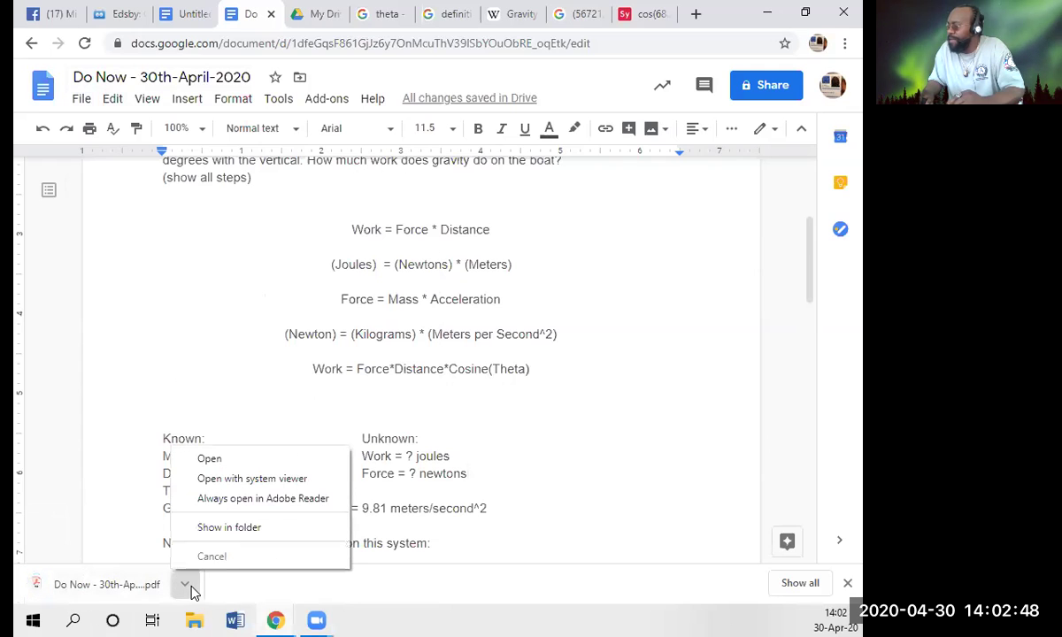
- Show the downloaded 44.7 KB 'Do Now - 30th-April-2020' PDF in the Downloads folder
left_click(227, 531)
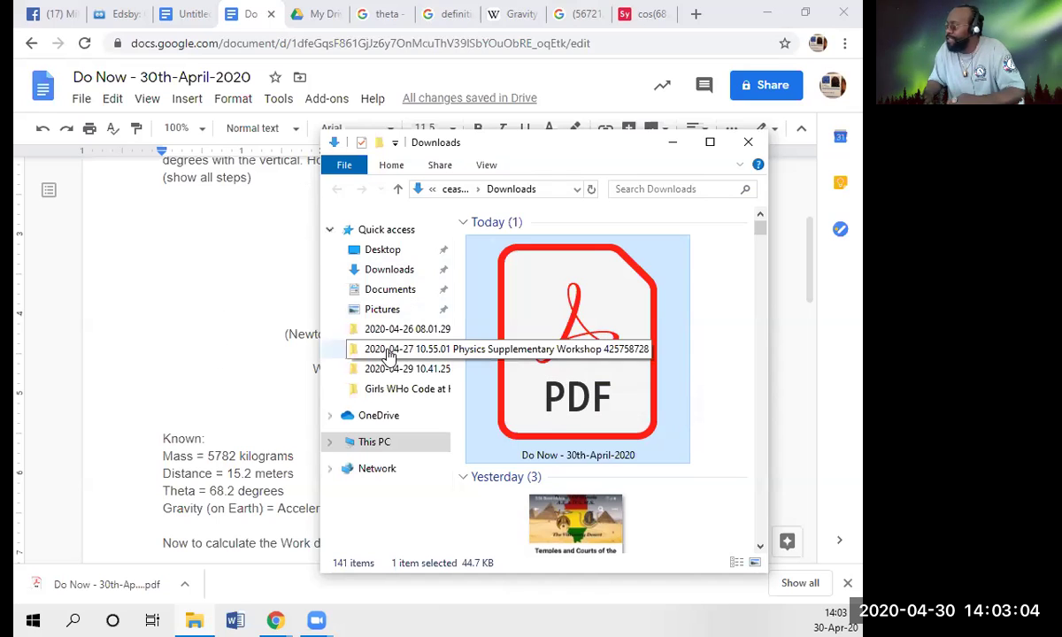
- In Edsby, review the 'Do Now - Gravity Escape System' assessment: Work and Energy, File Upload submission
left_click(122, 13)
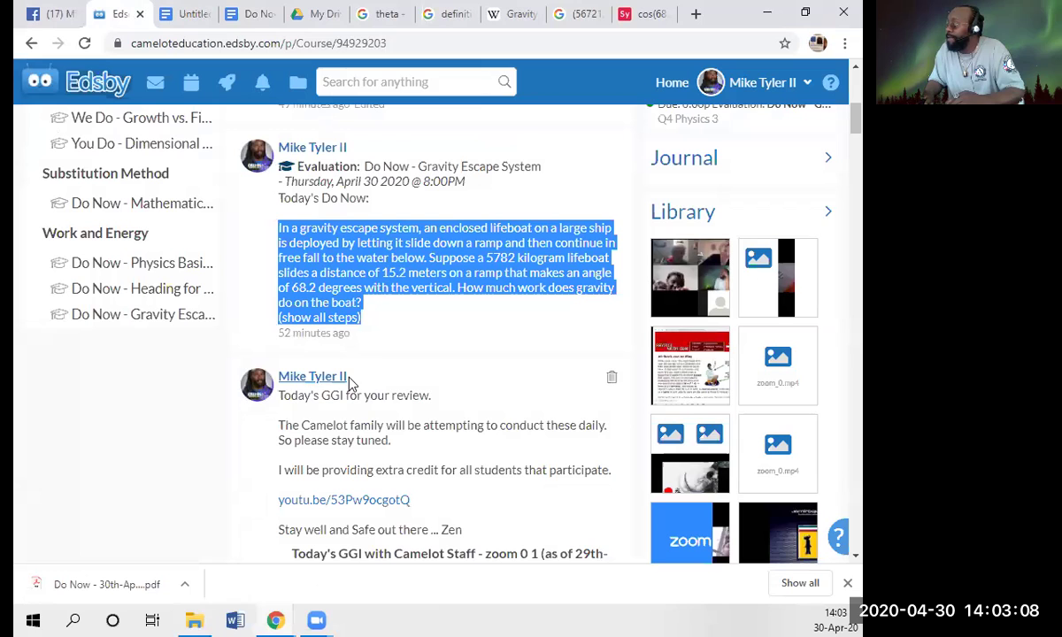
left_click(533, 172)
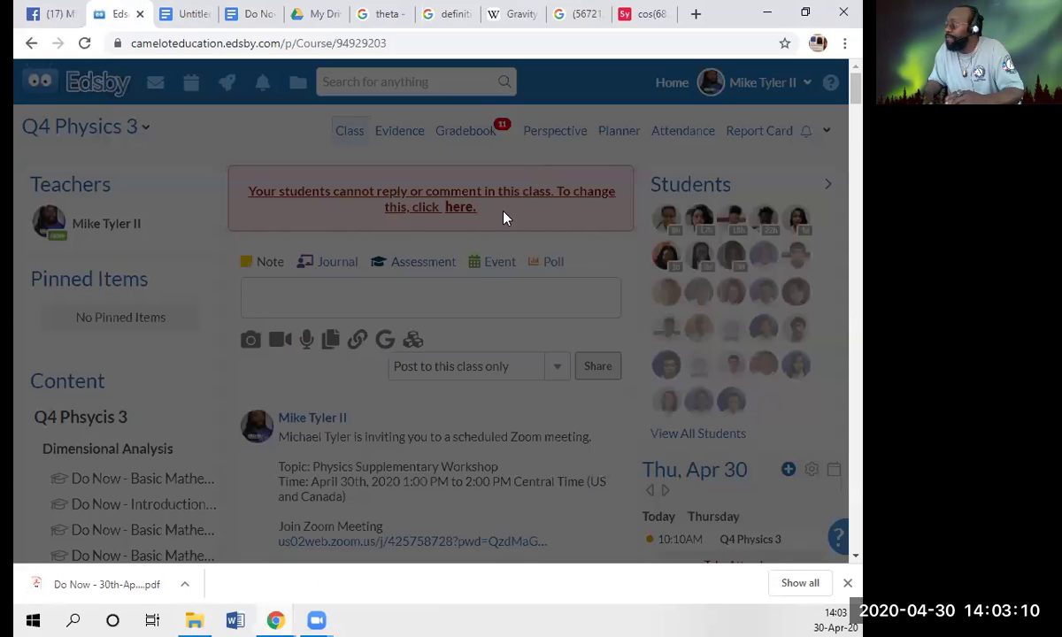
scroll(336, 393, "down", 4)
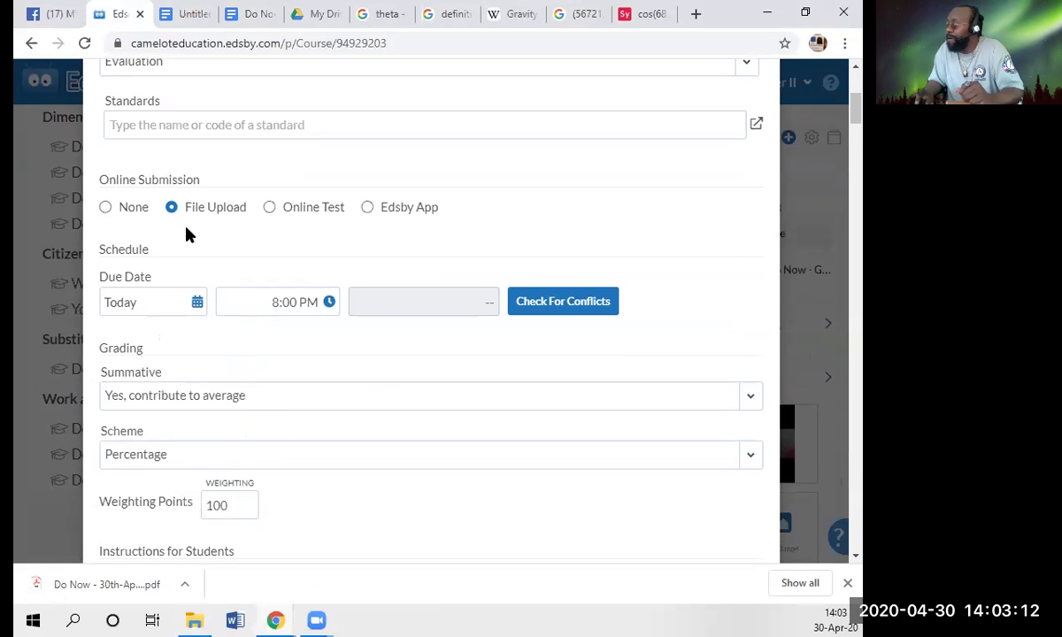
scroll(204, 257, "down", 5)
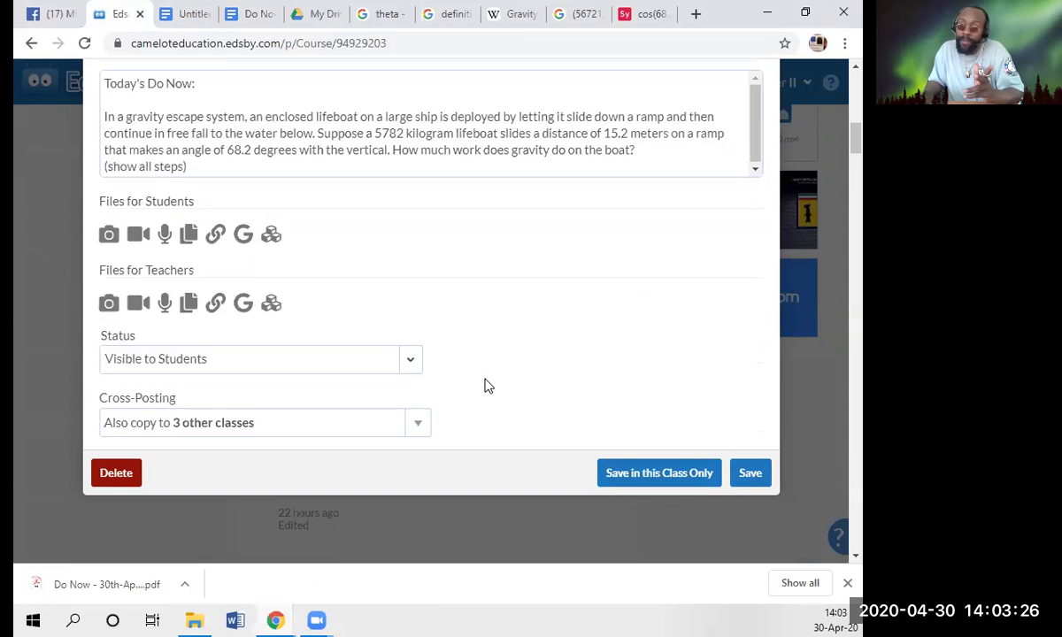
scroll(512, 412, "up", 10)
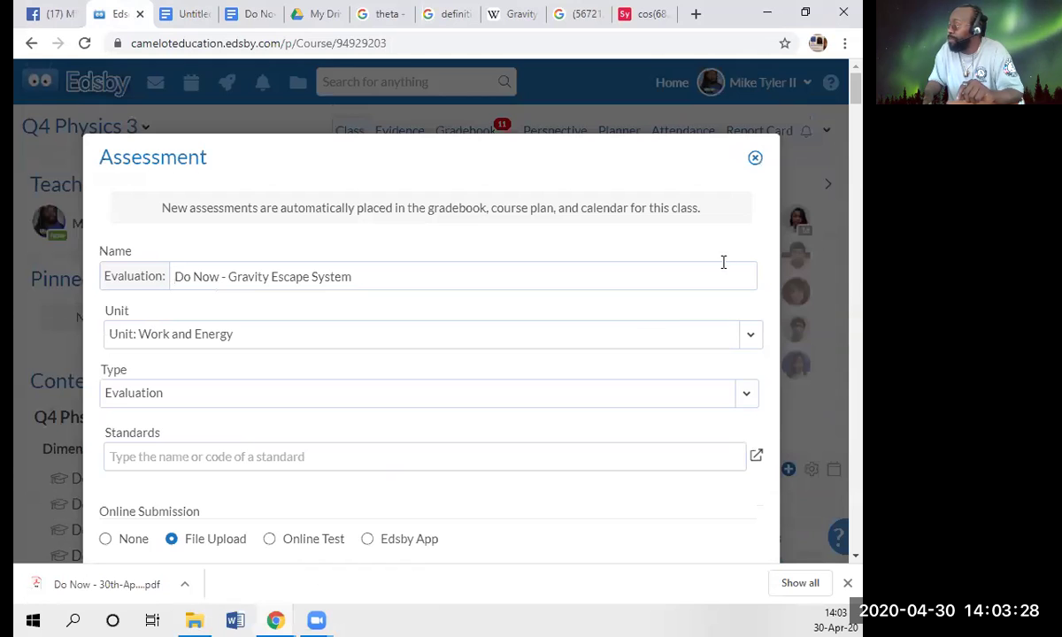
- Close the Assessment editor and scroll to the Gravity Escape System post due April 30, 8:00PM
left_click(754, 159)
scroll(484, 292, "down", 8)
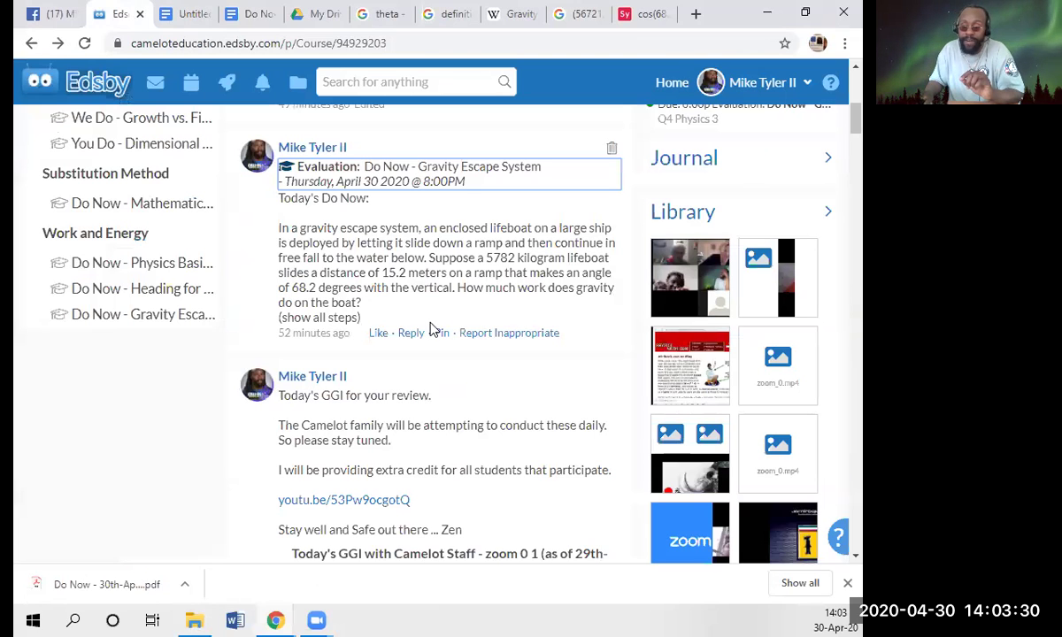